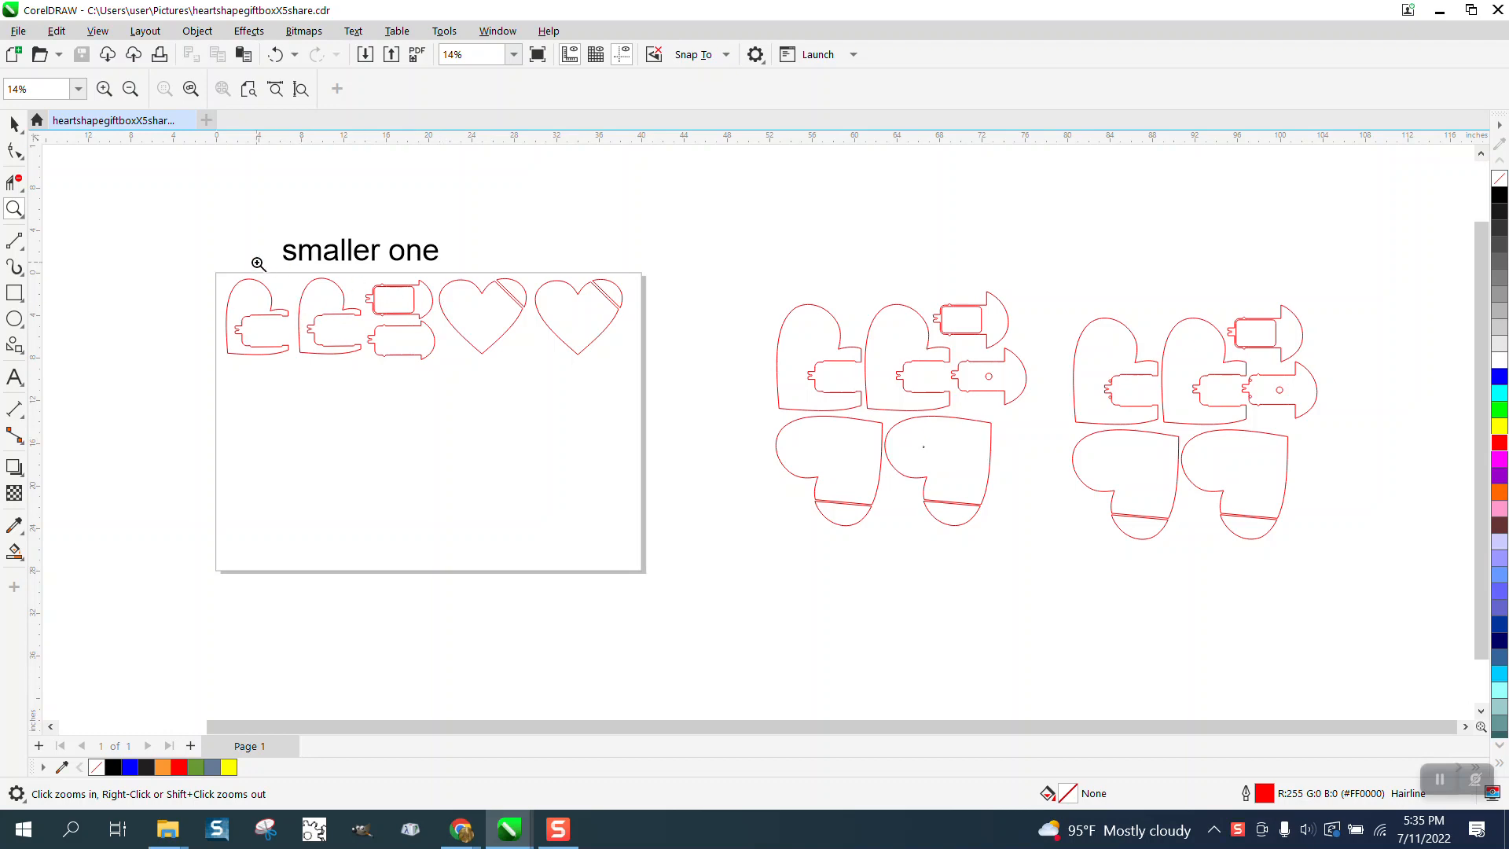
- Delete the far-right duplicate set of heart box parts outside the page
drag(208, 226, 738, 407)
scroll(586, 380, down, 3)
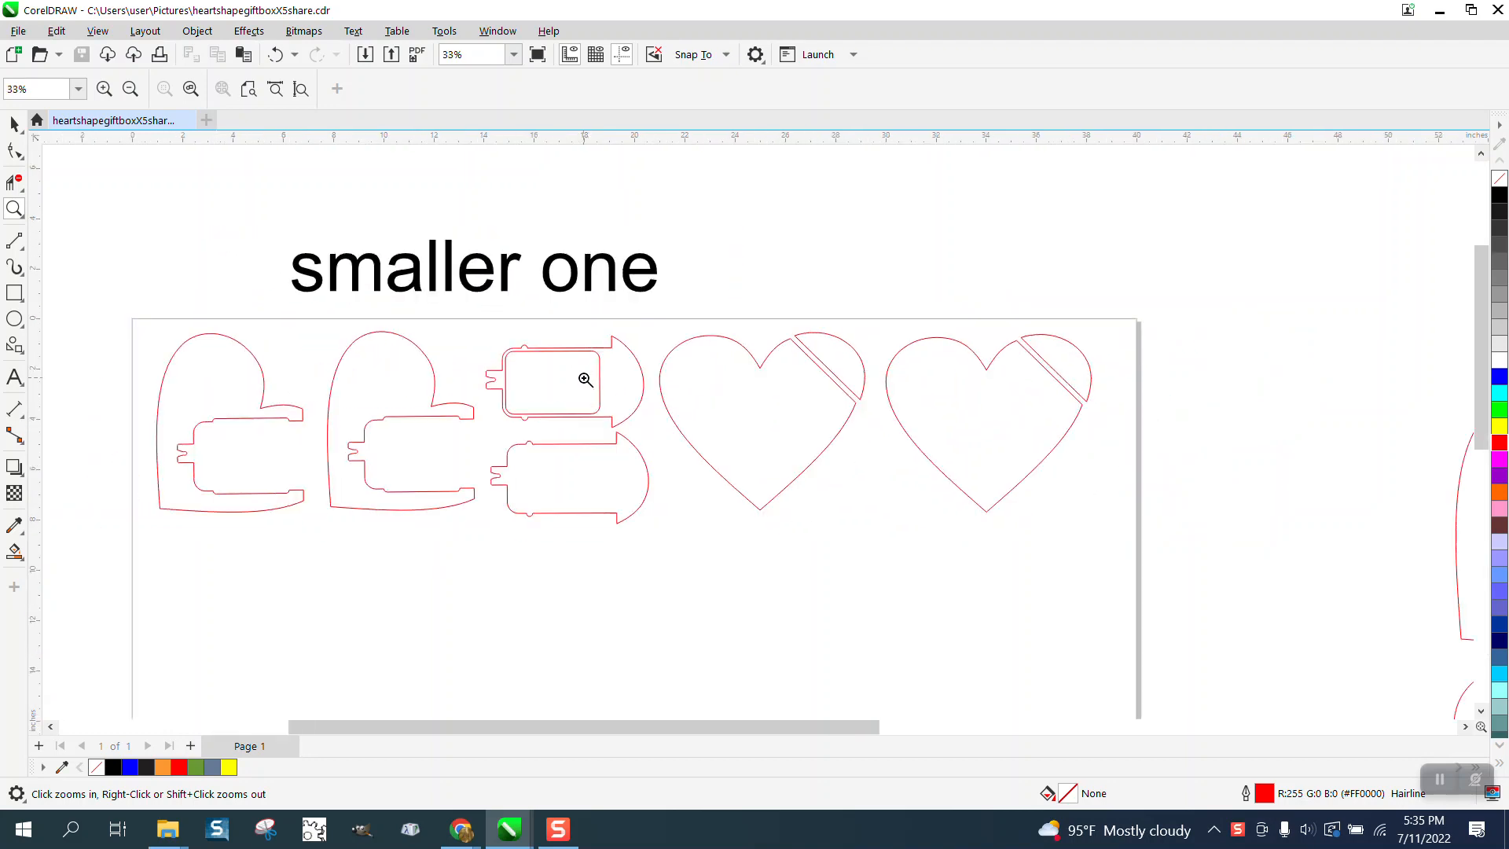
drag(251, 323, 1044, 516)
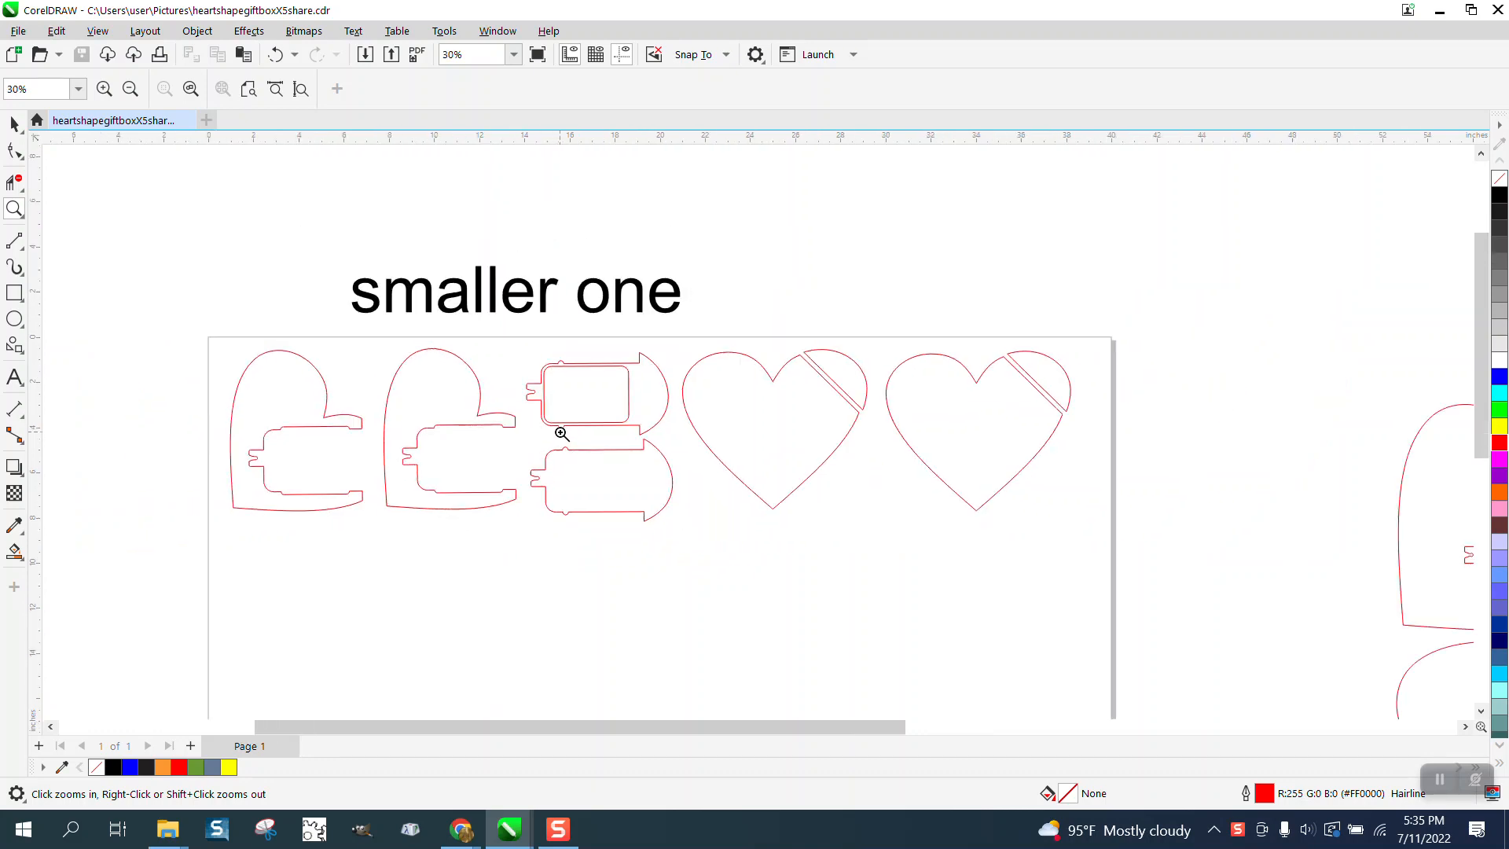
scroll(562, 433, down, 1)
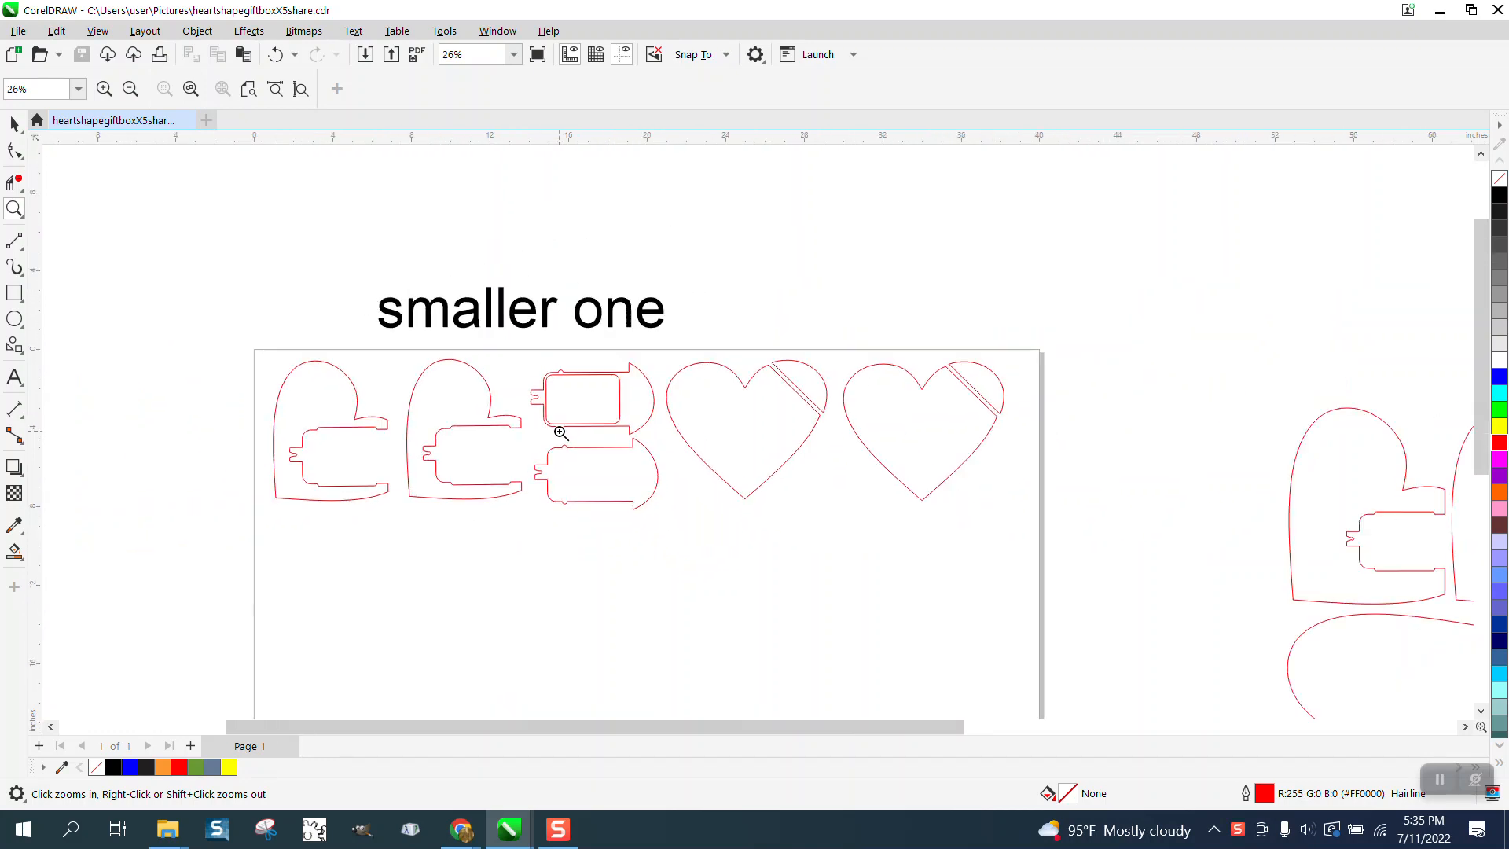
scroll(561, 433, down, 1)
scroll(558, 432, down, 1)
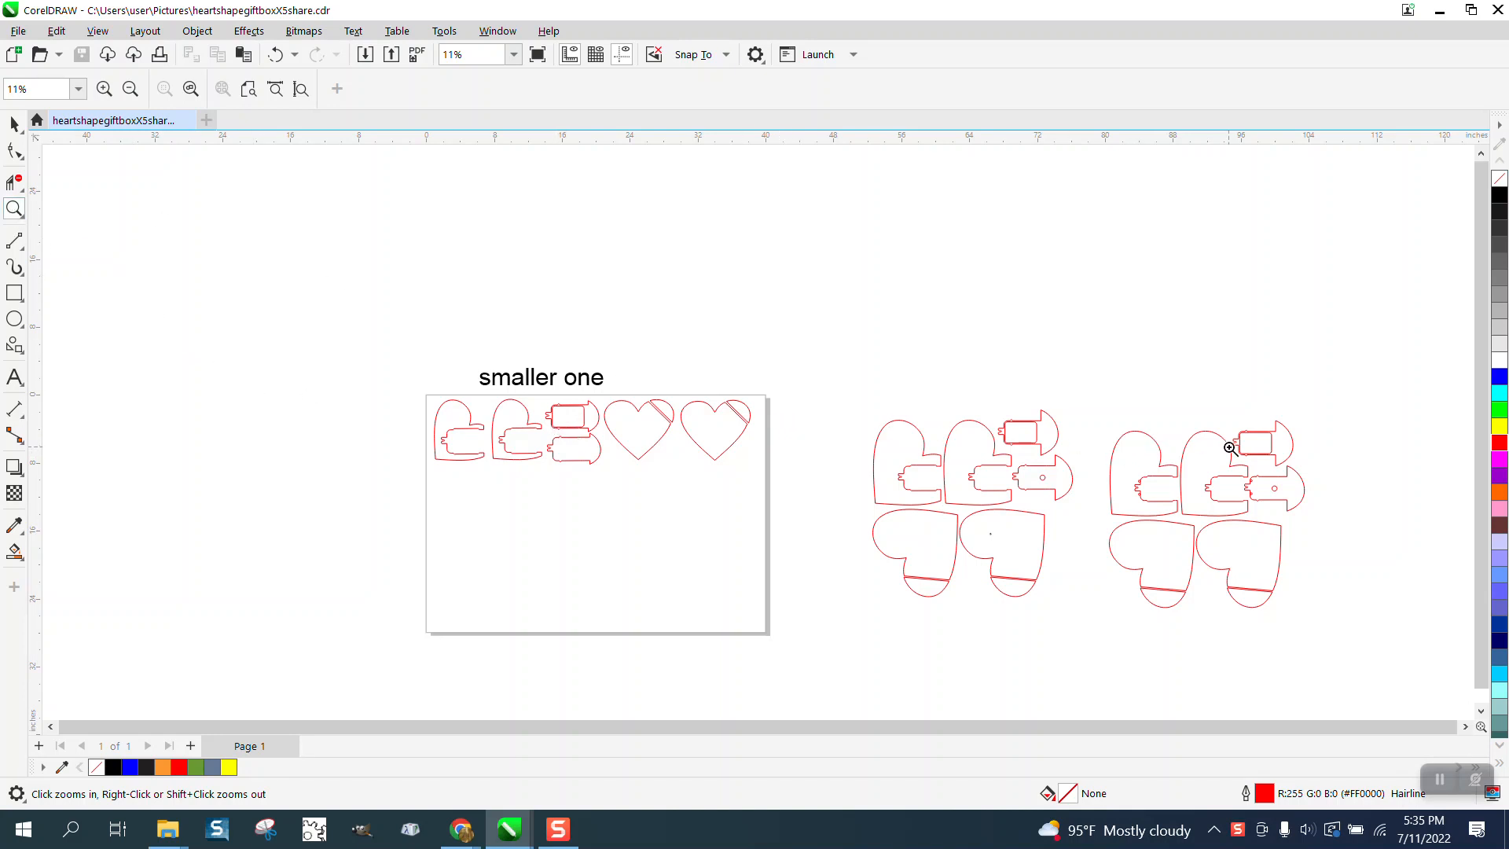
click(14, 125)
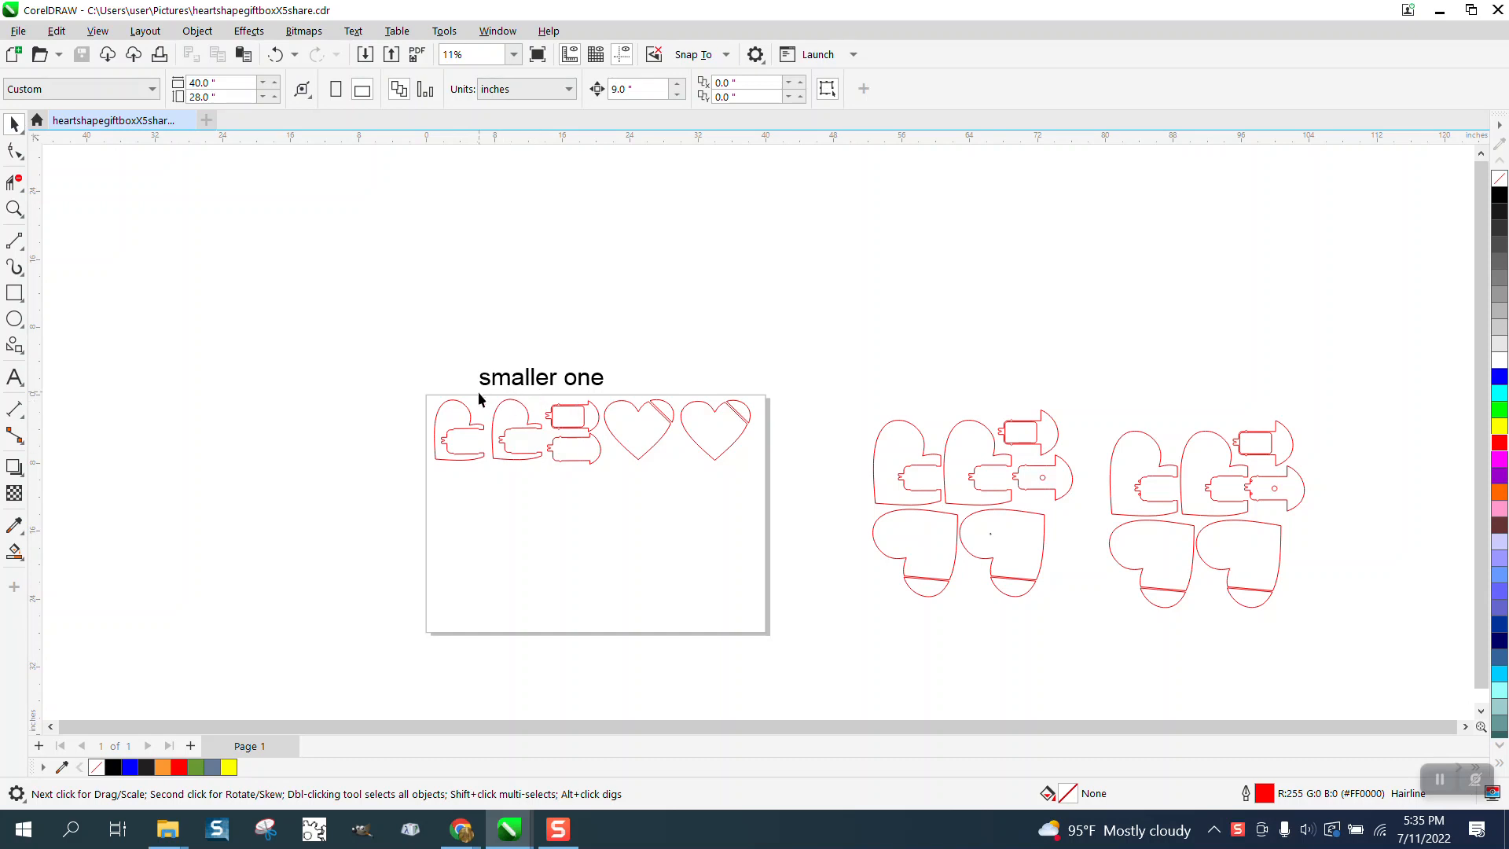
drag(1099, 406, 1367, 651)
key(Delete)
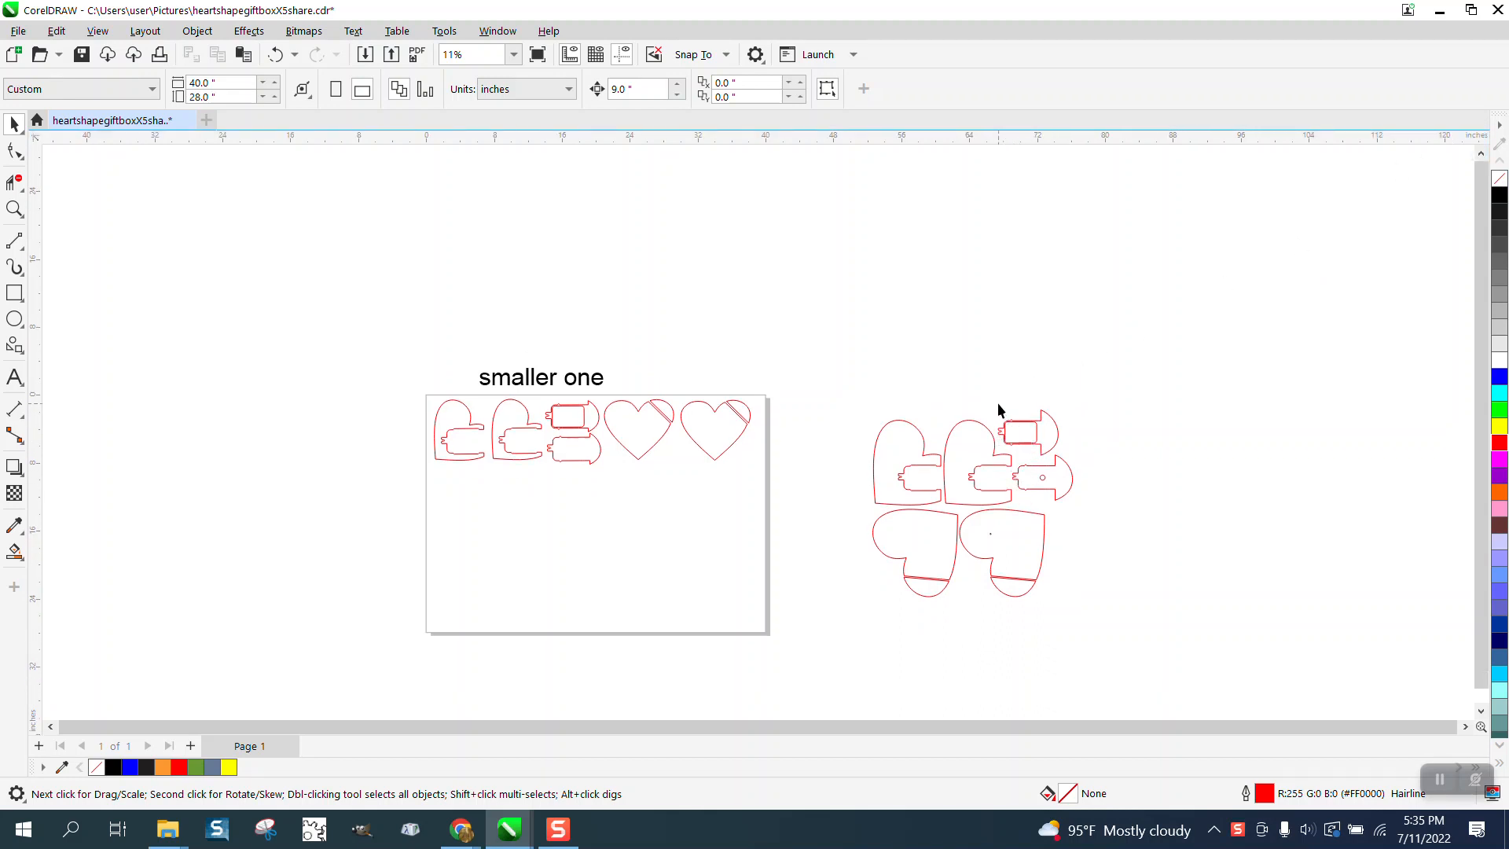
- Pull the windowed drawer piece away from the large heart box set and move the remaining parts above the page
drag(1042, 424, 1150, 368)
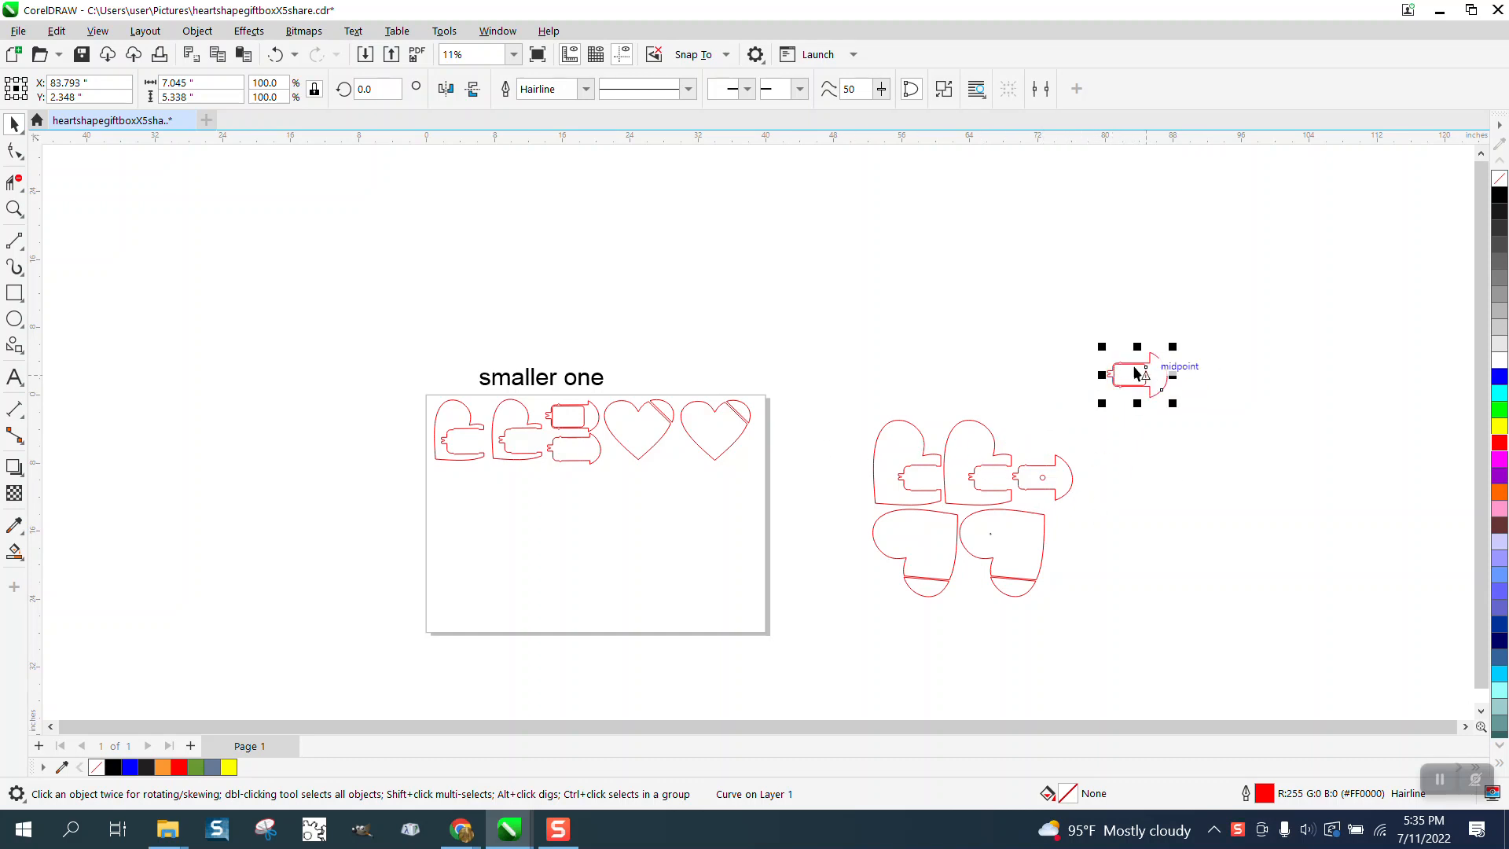
drag(857, 402, 1083, 589)
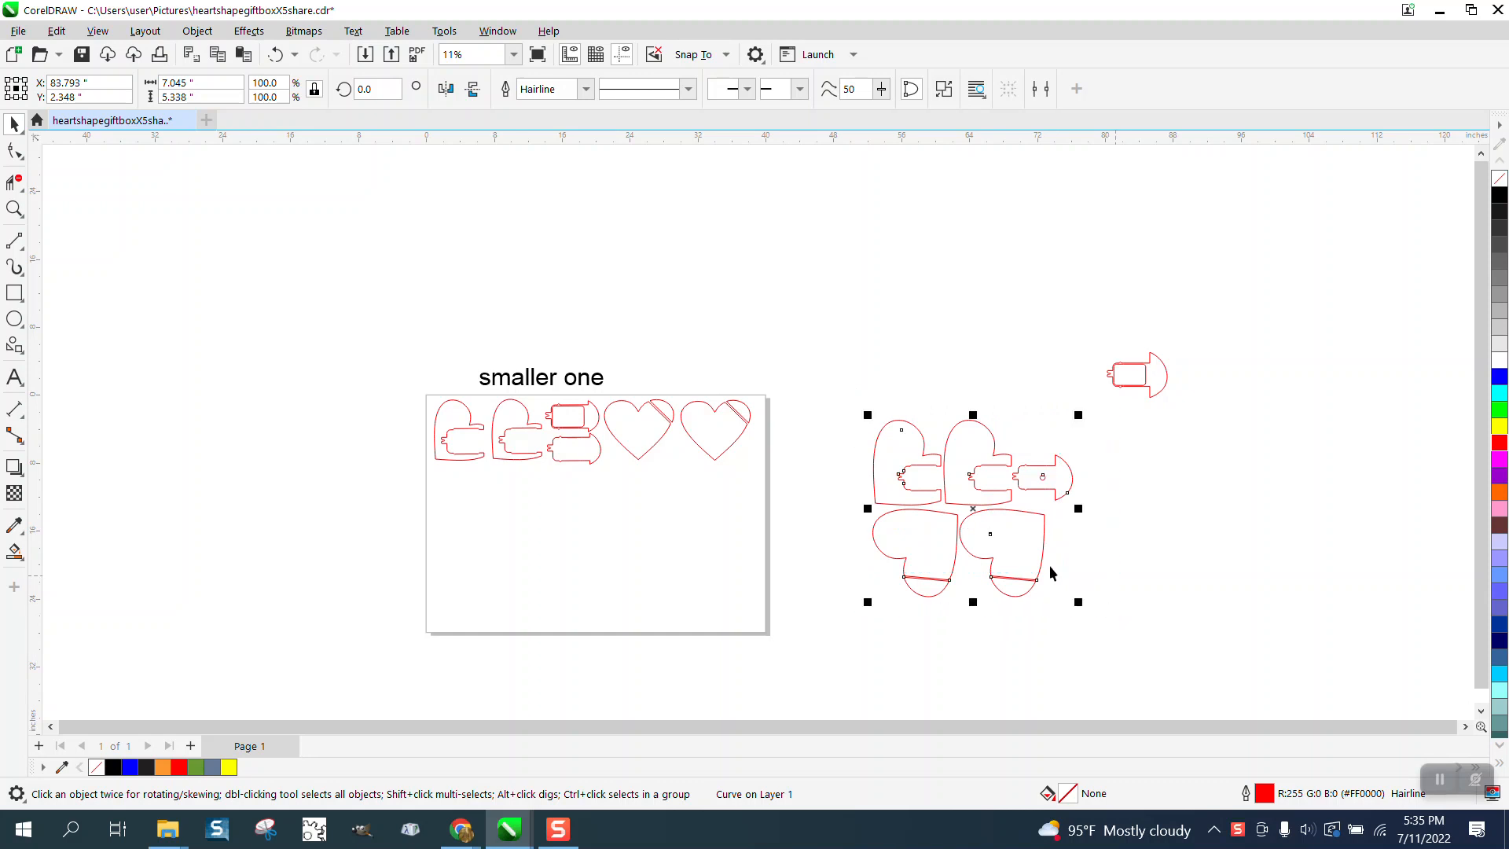
drag(979, 481, 794, 277)
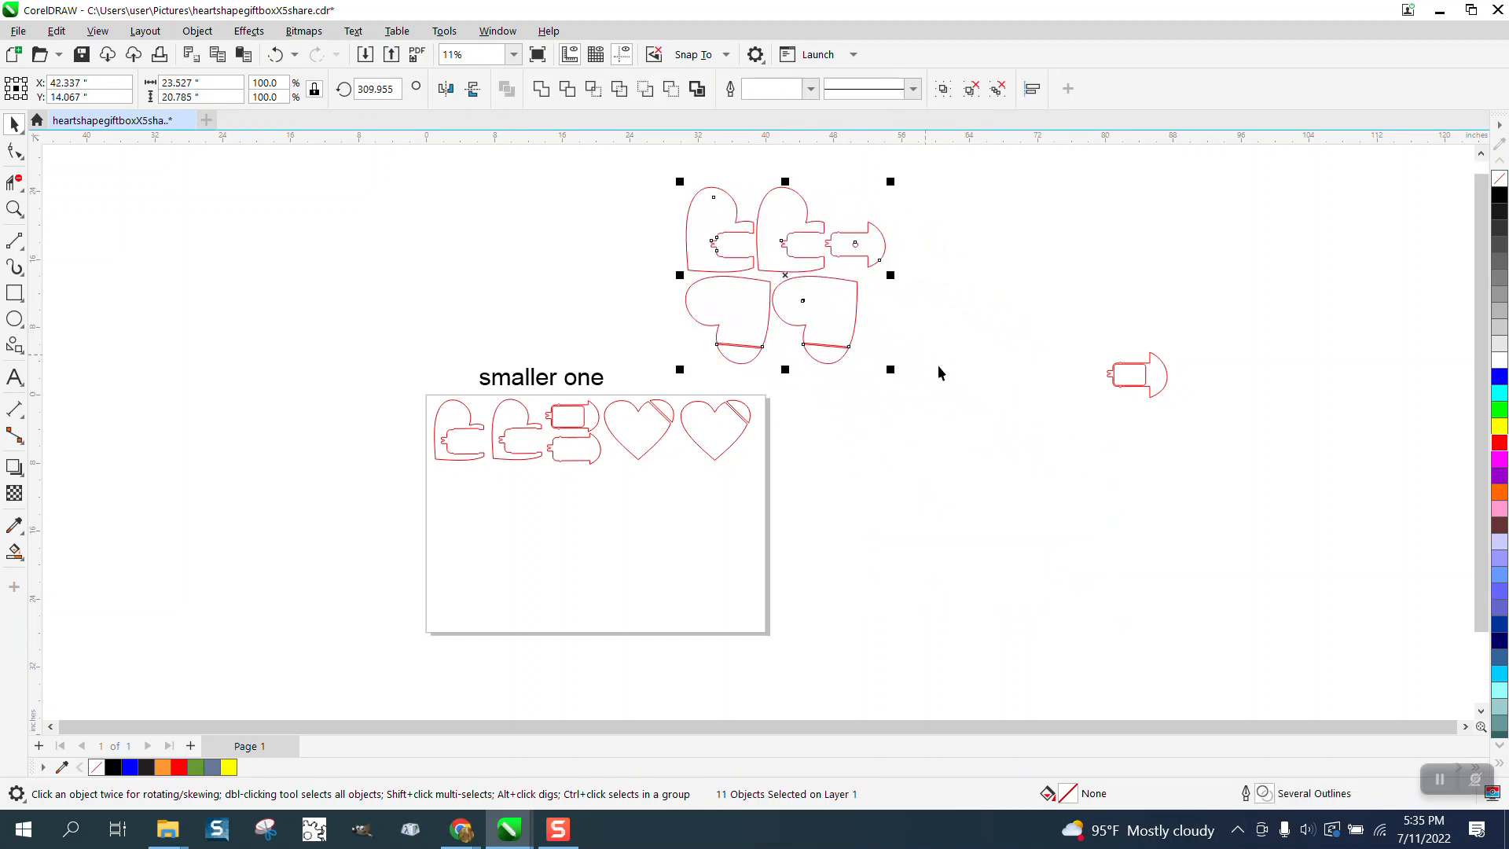
- Rotate the separated windowed drawer piece by 45 degrees
click(1136, 384)
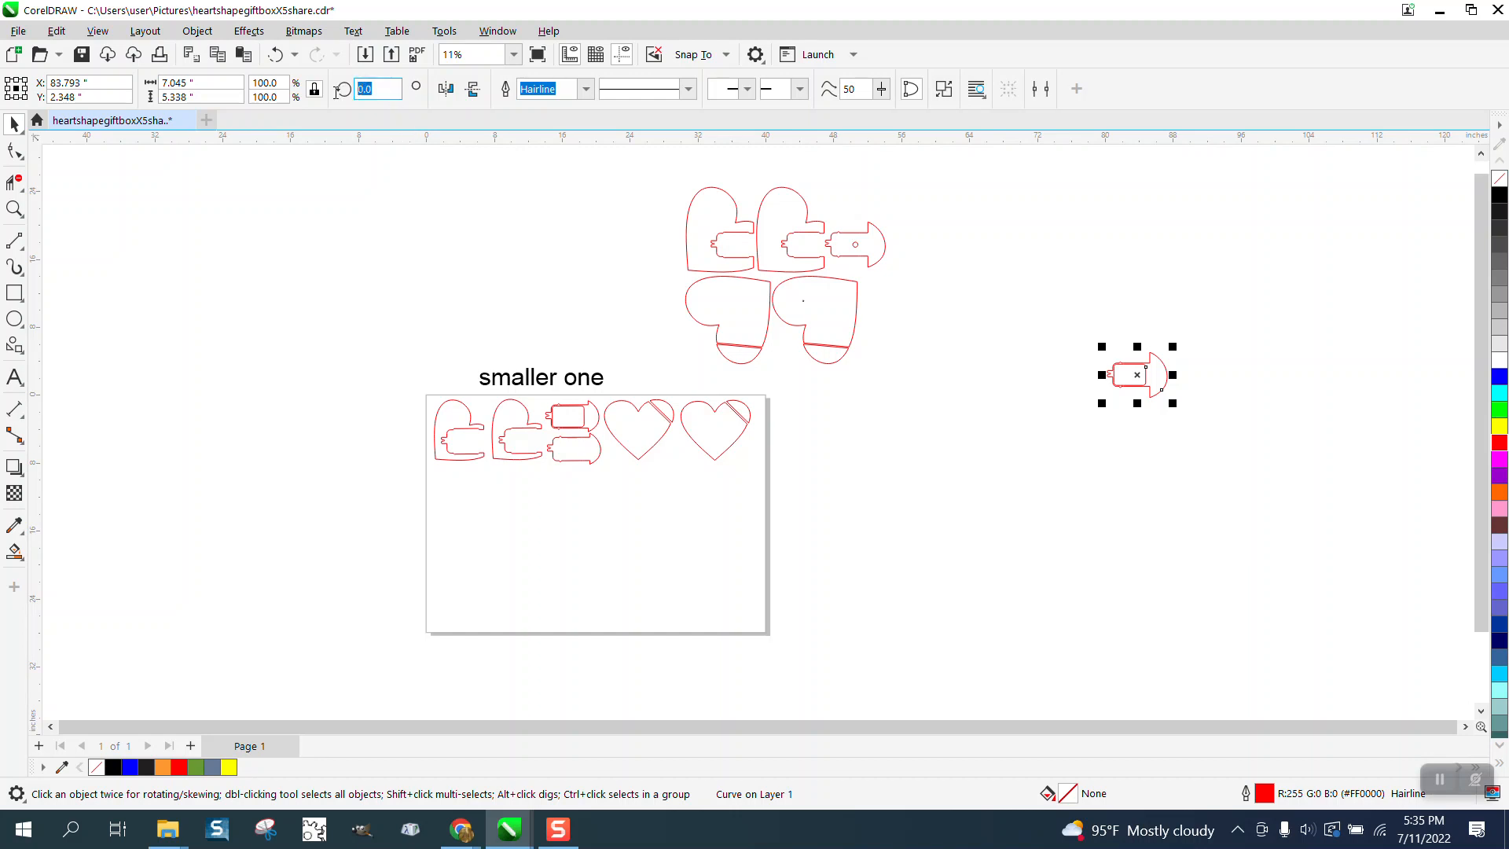
text(45)
key(Return)
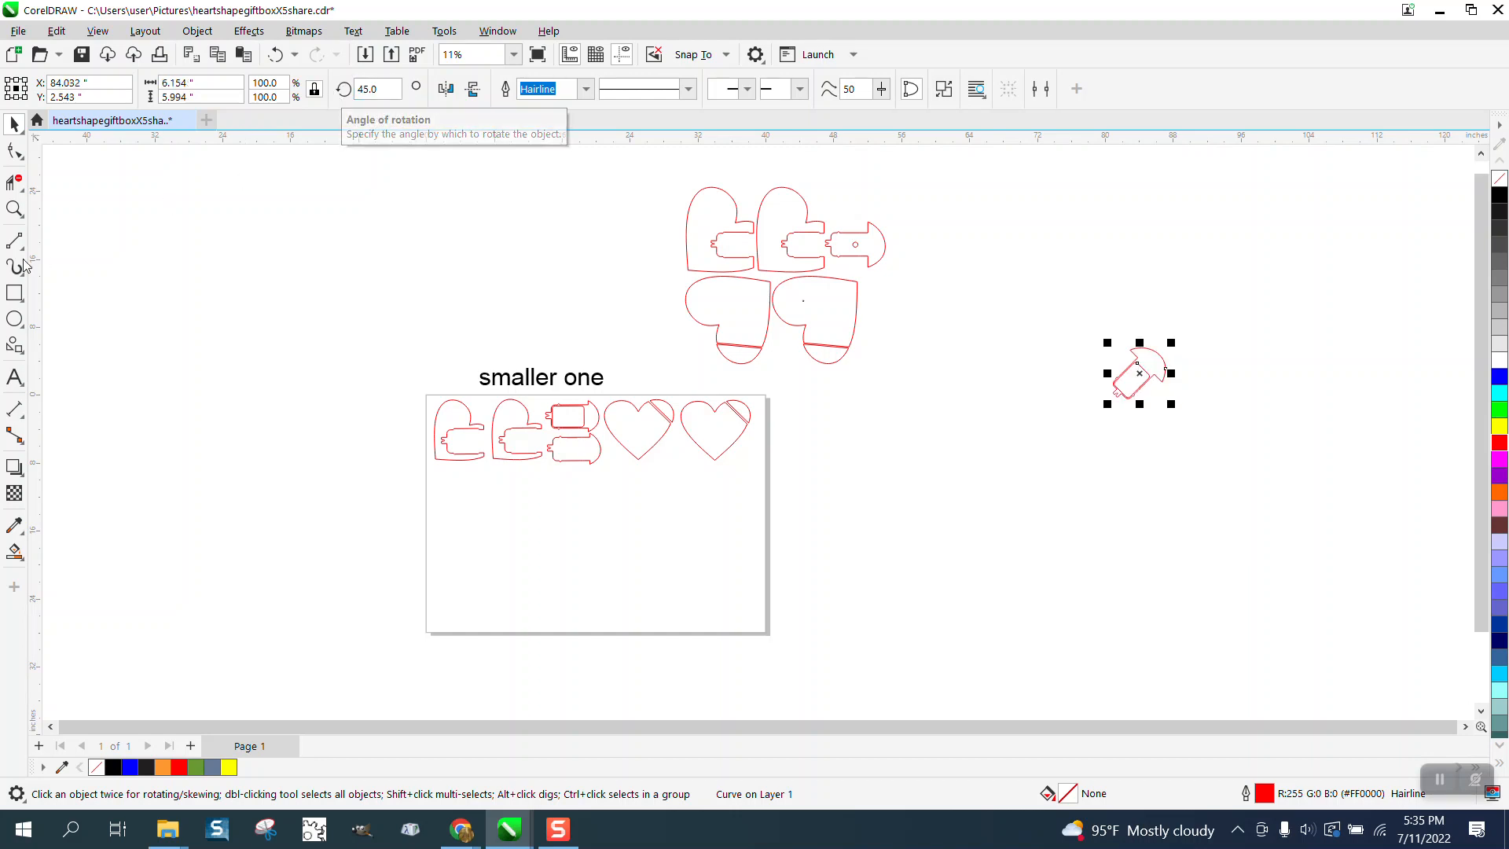
- Draw a heart common shape about 15.5 inches wide and high in the empty area below the rotated drawer piece
click(24, 358)
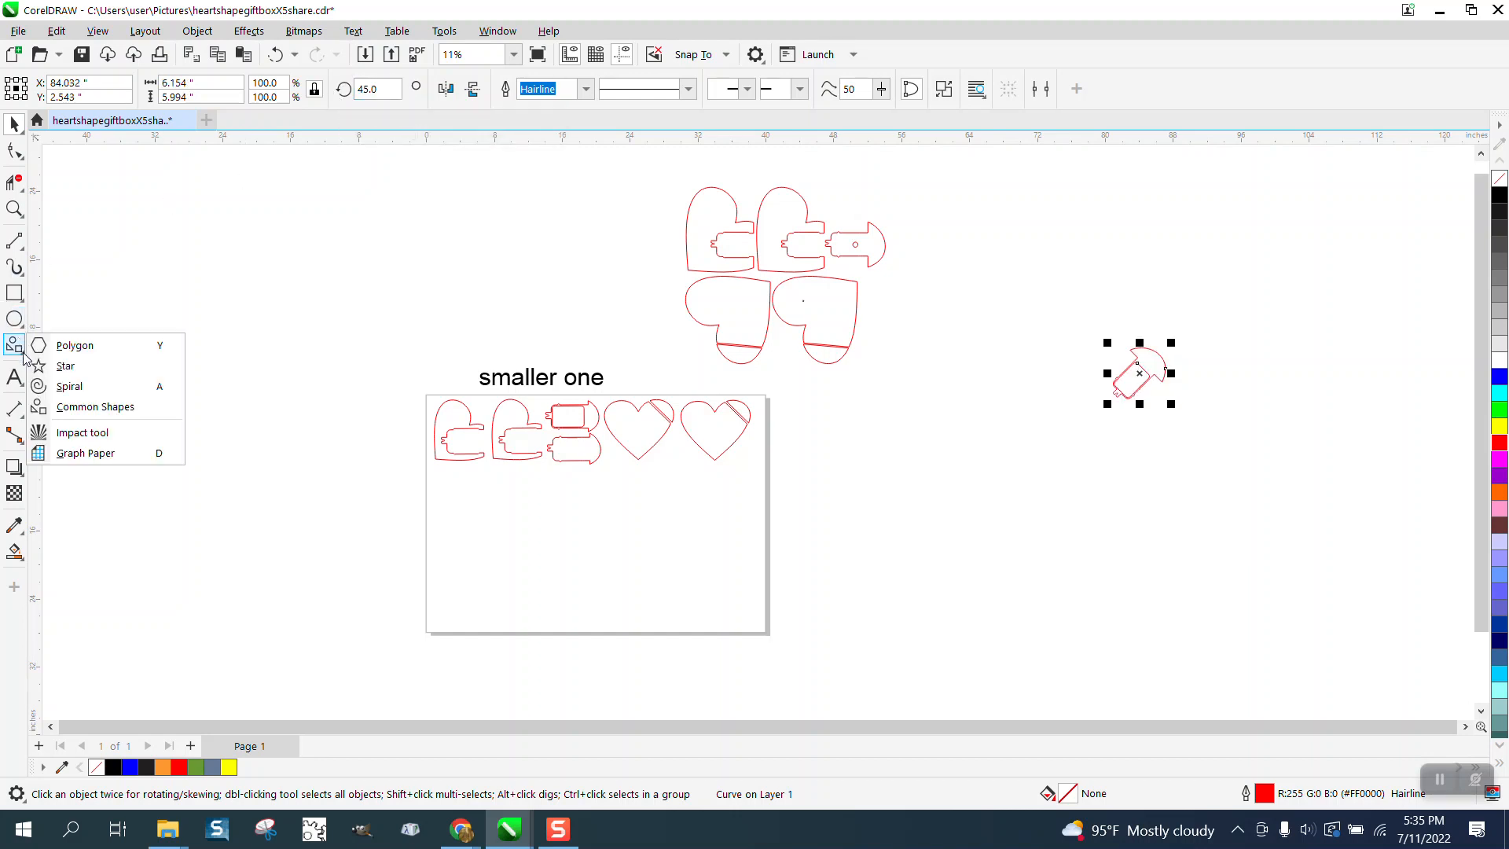
click(86, 410)
drag(1062, 401, 944, 538)
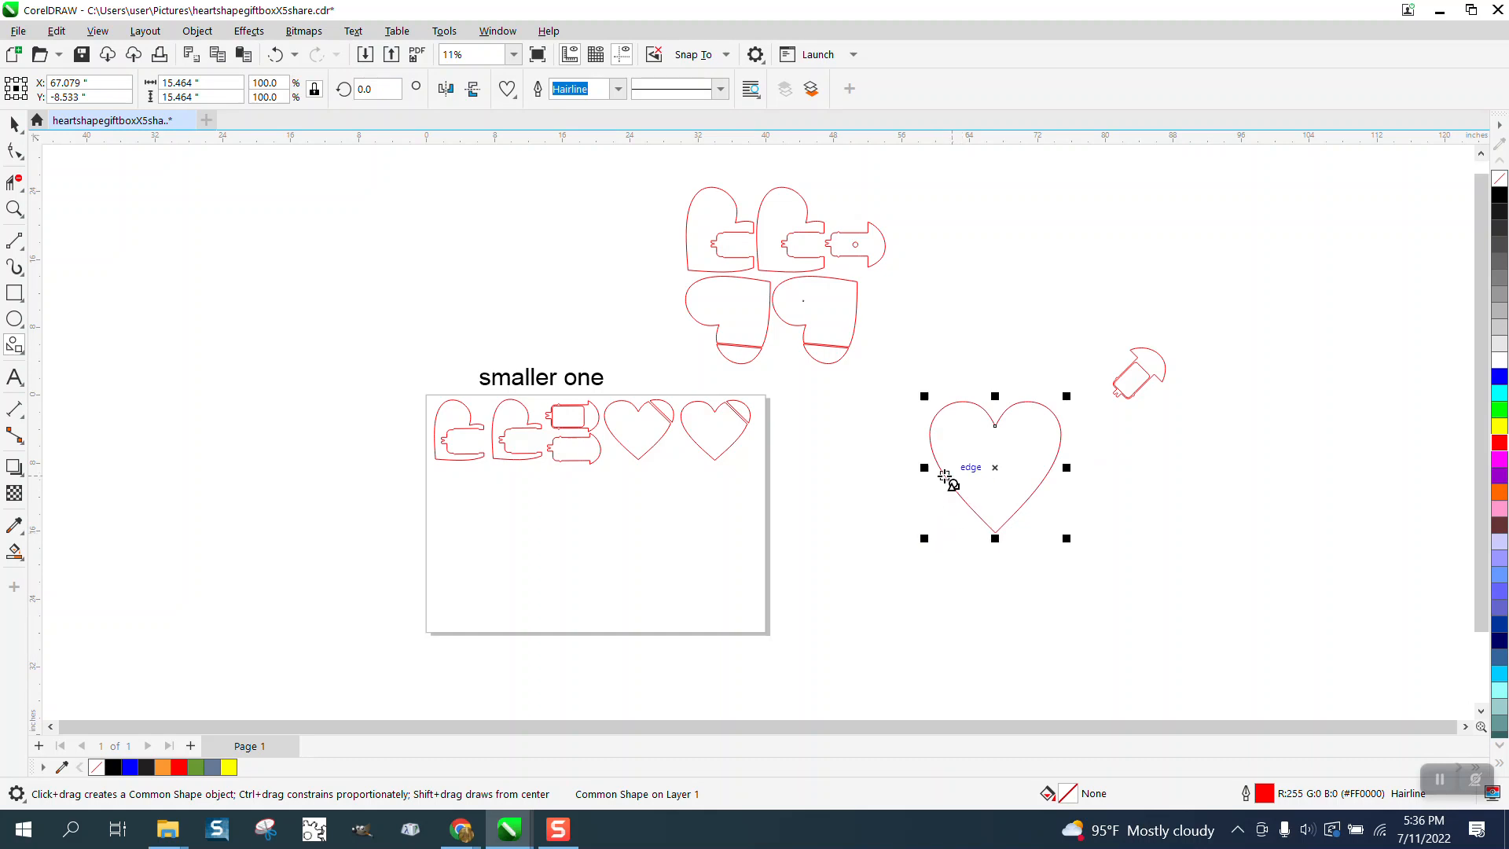
drag(929, 472, 910, 470)
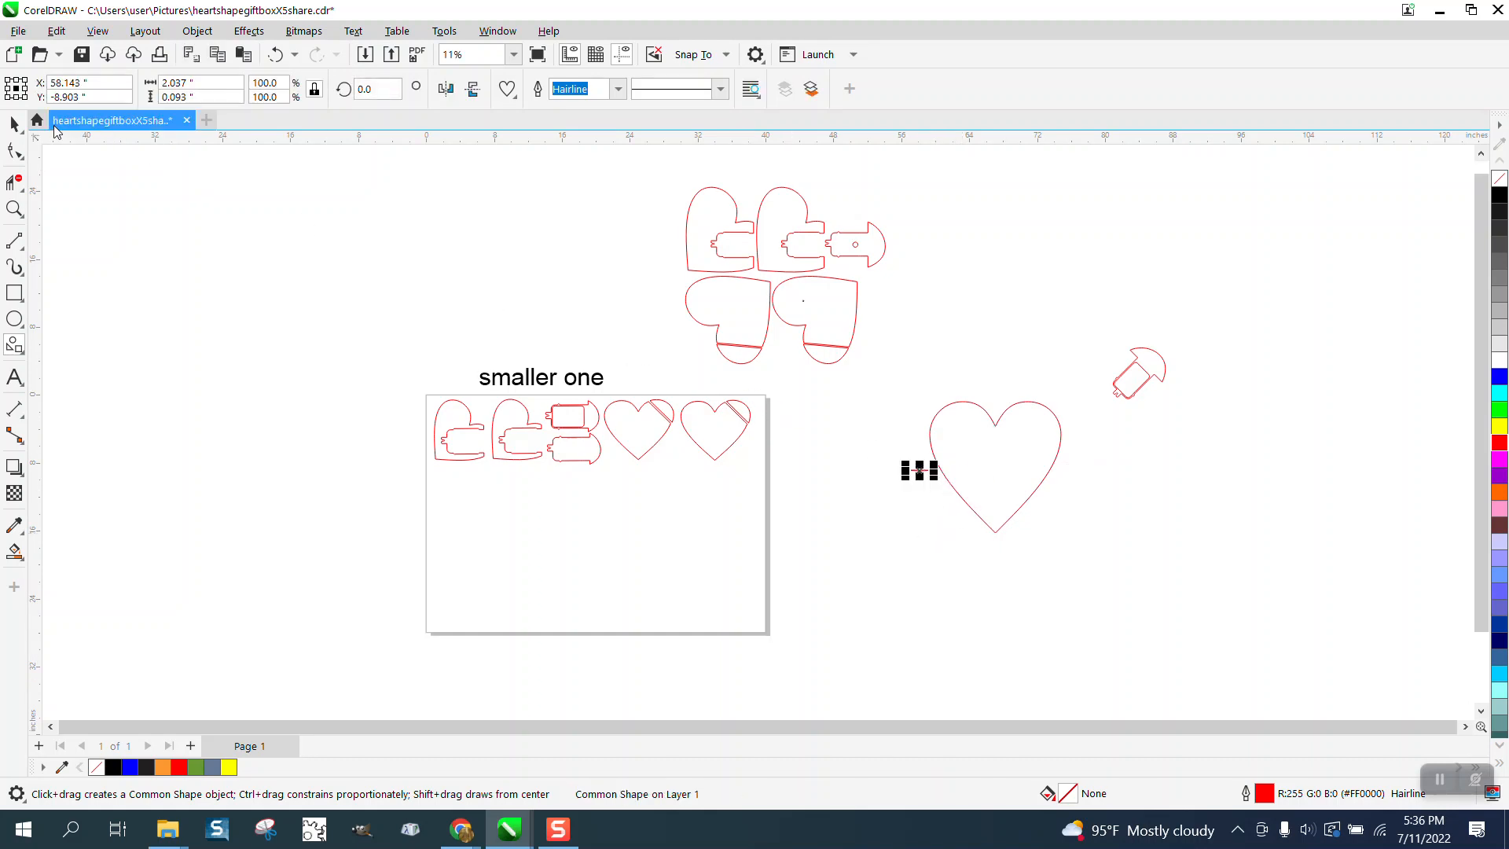
click(14, 123)
key(Delete)
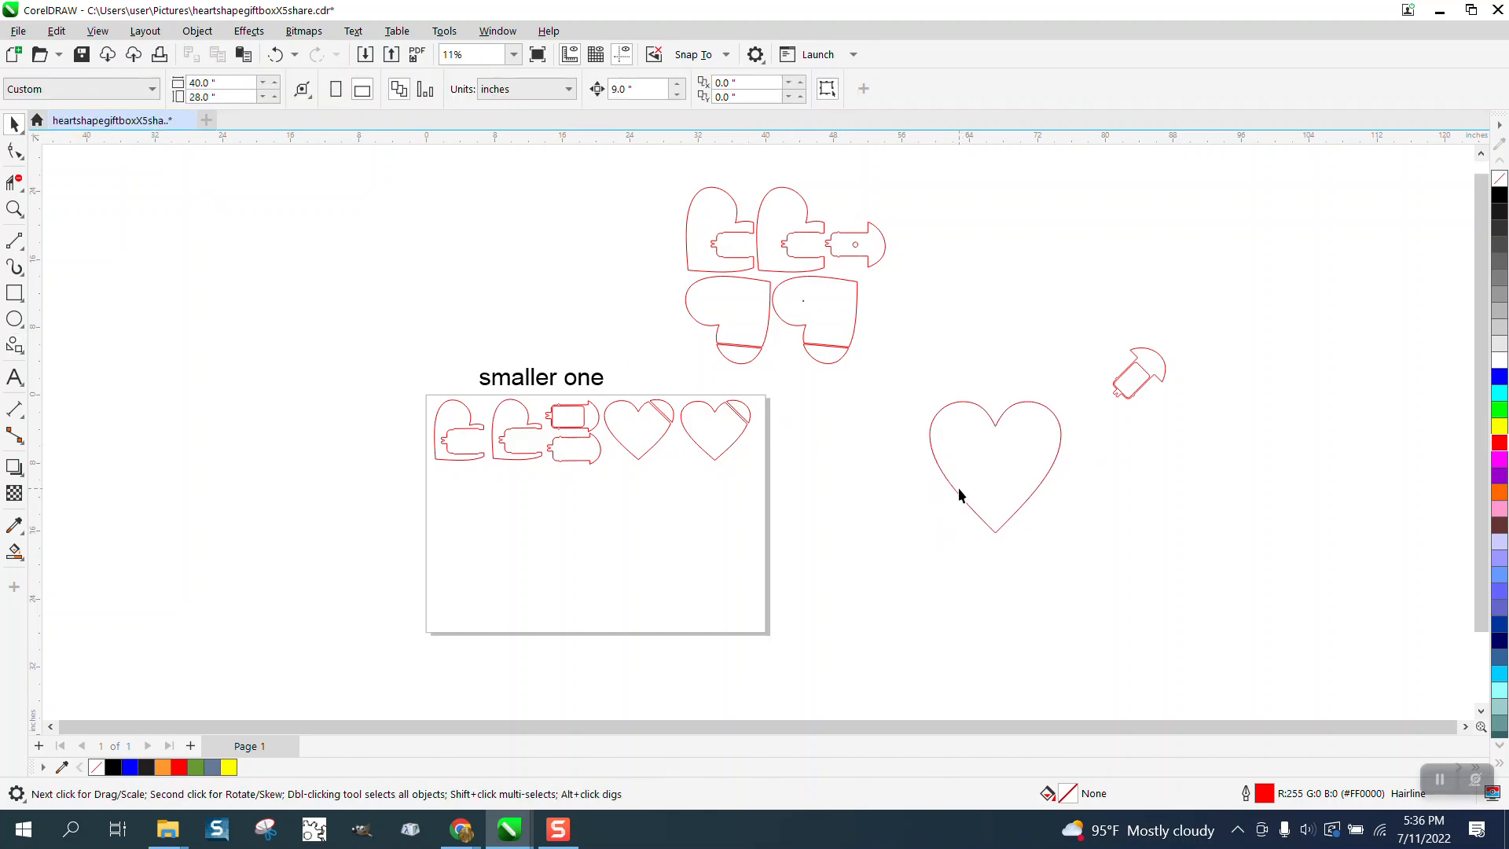
- Stretch the heart sideways to about 16.9 inches, and scale it proportionally to a width of 8 inches
click(937, 475)
drag(924, 468, 908, 469)
double_click(208, 82)
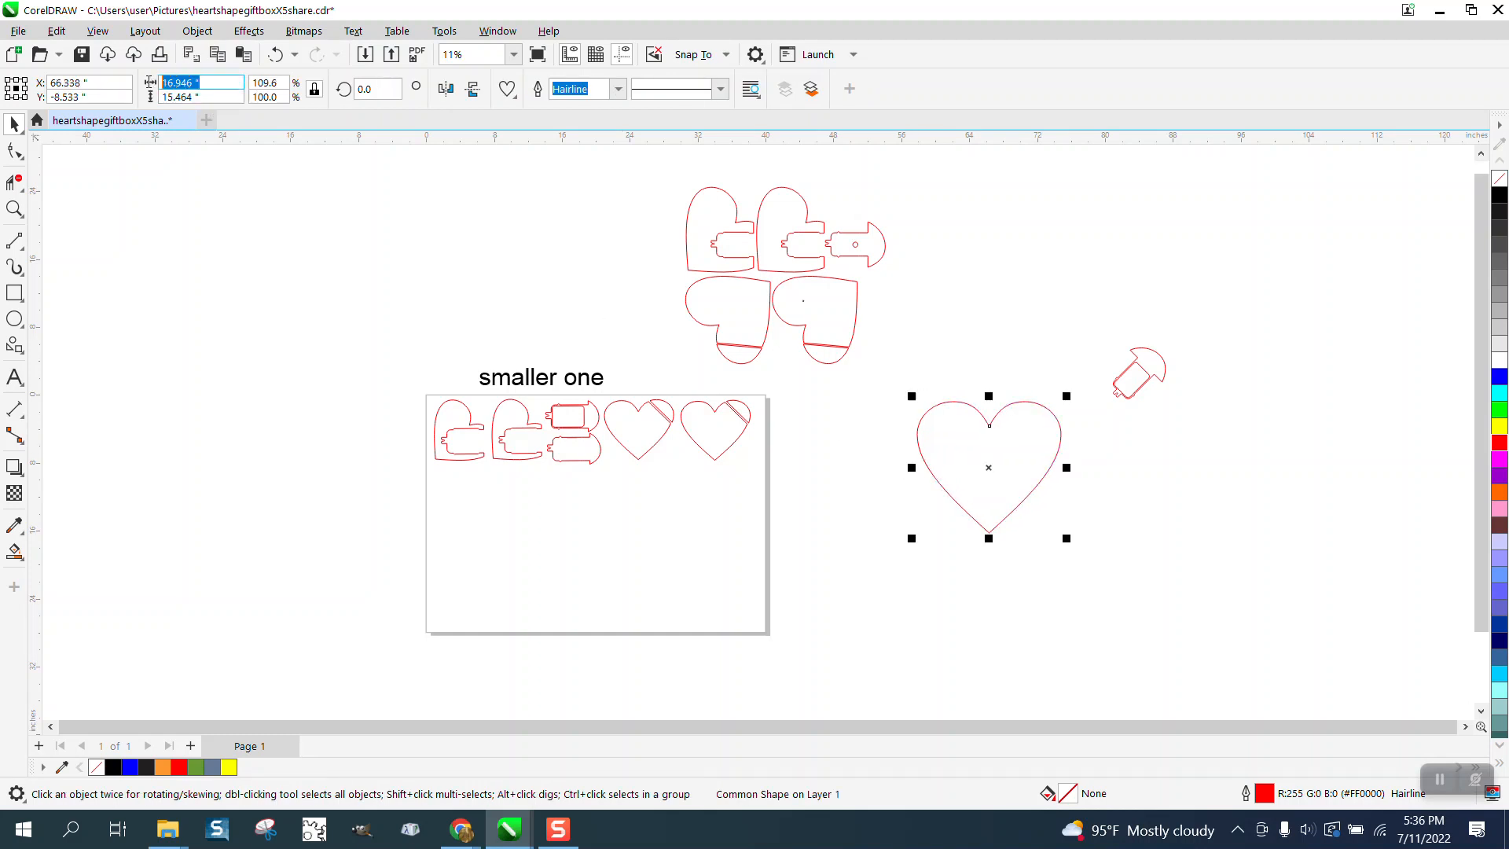
text(8)
key(Return)
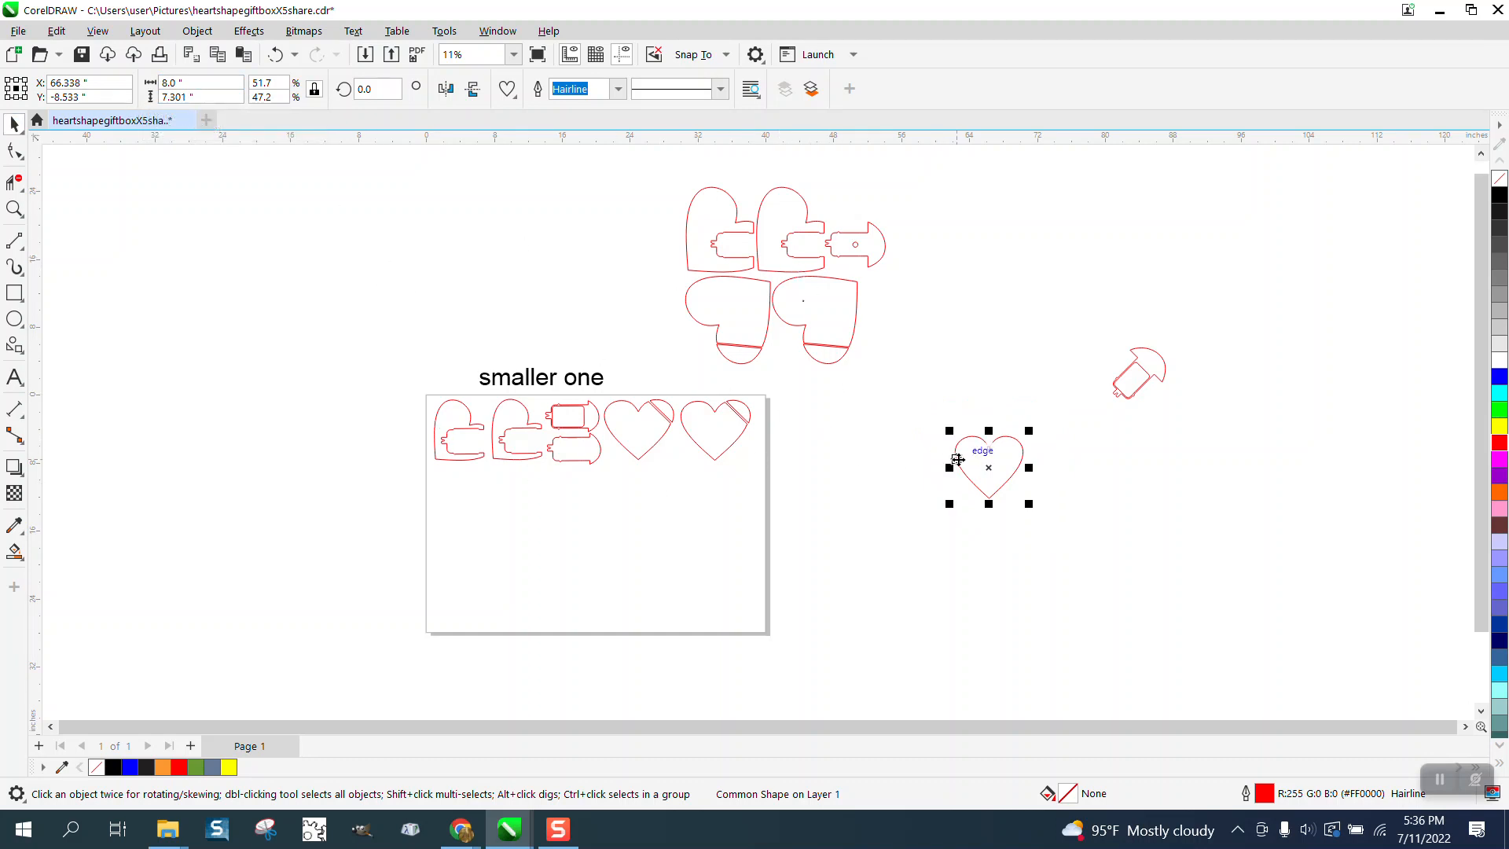
- Place the heart over the rotated drawer piece so its right lobe overlaps the piece's curved front
drag(990, 467, 1115, 386)
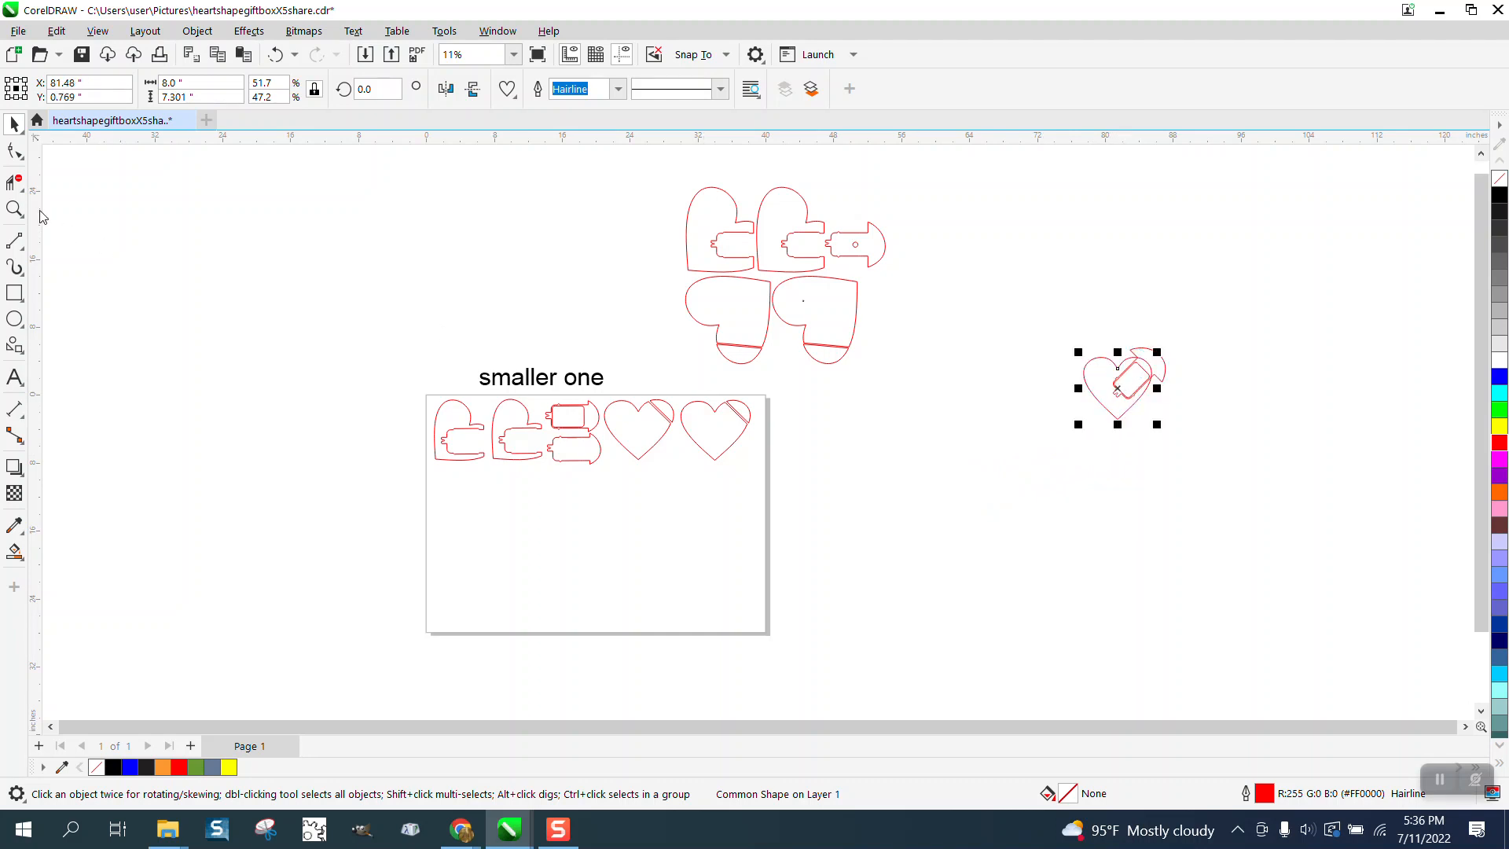
click(14, 208)
drag(1061, 305, 1291, 472)
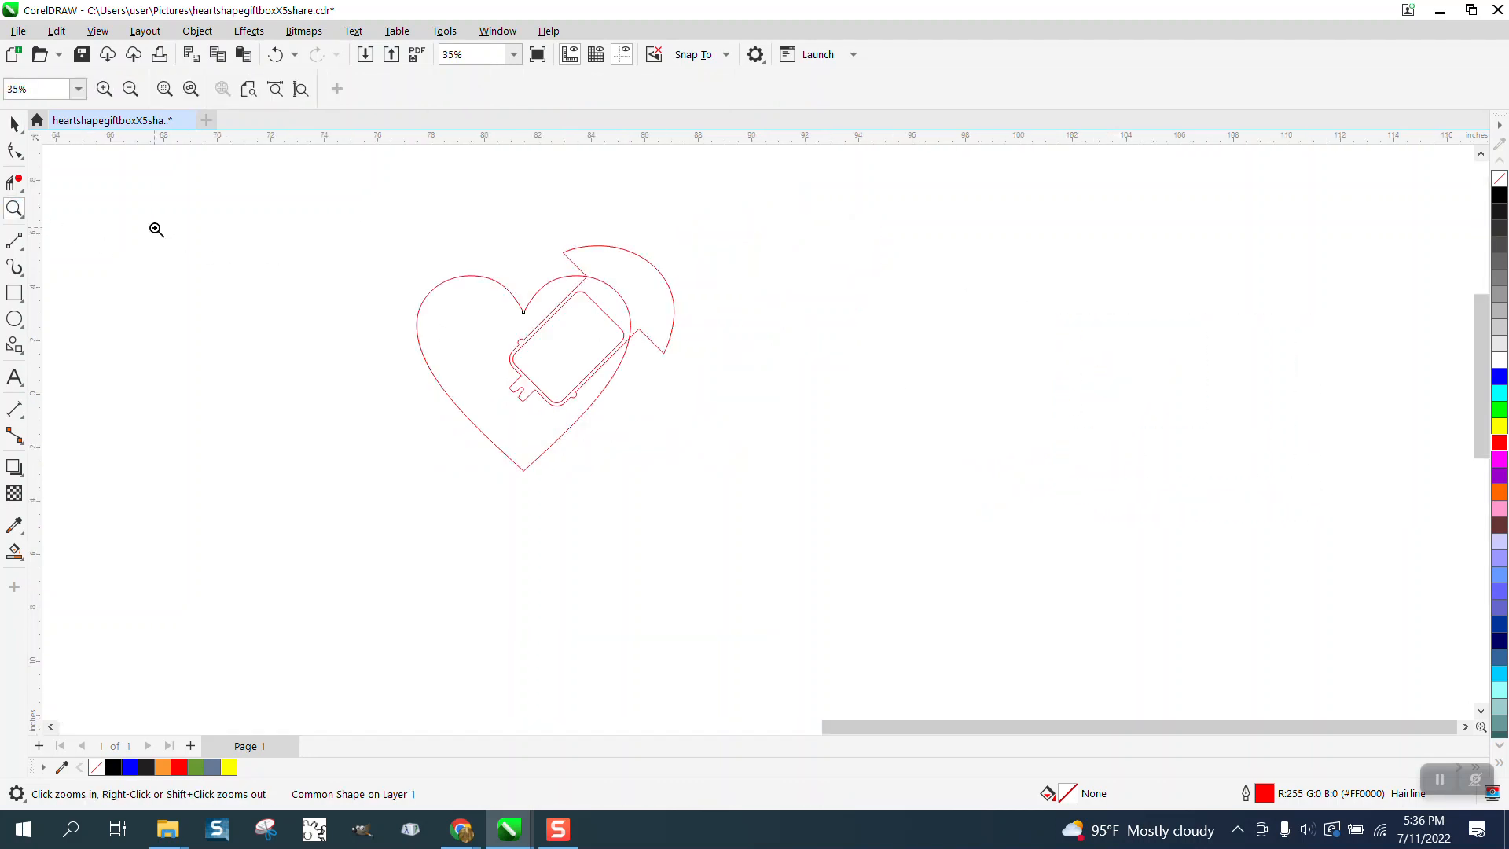
click(14, 123)
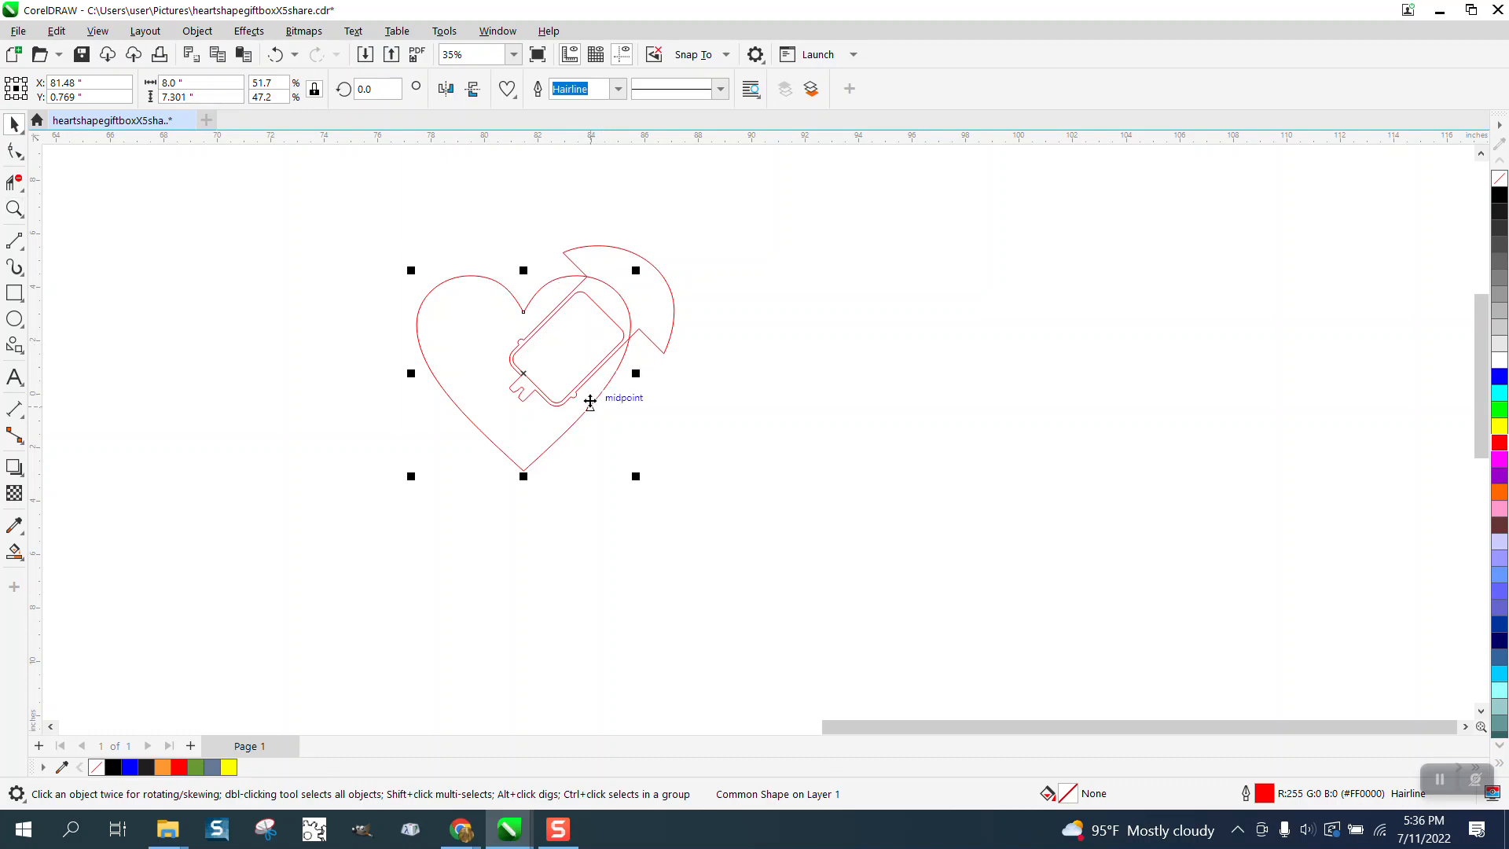
drag(589, 401, 606, 407)
- Shift the rotated drawer piece slightly so its inner corners line up with the edge of the heart's right lobe
click(15, 208)
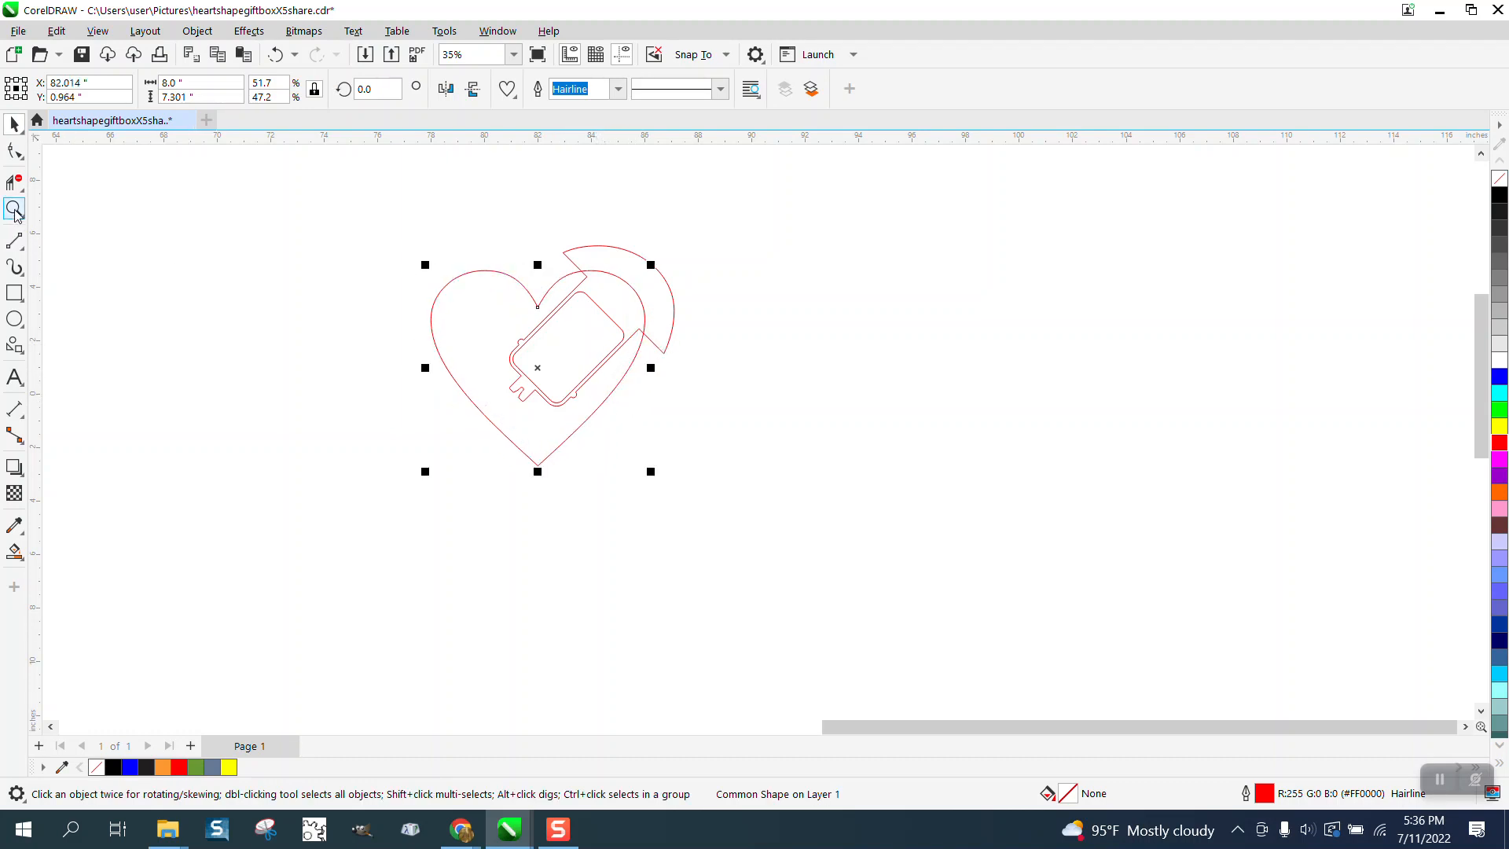
click(665, 336)
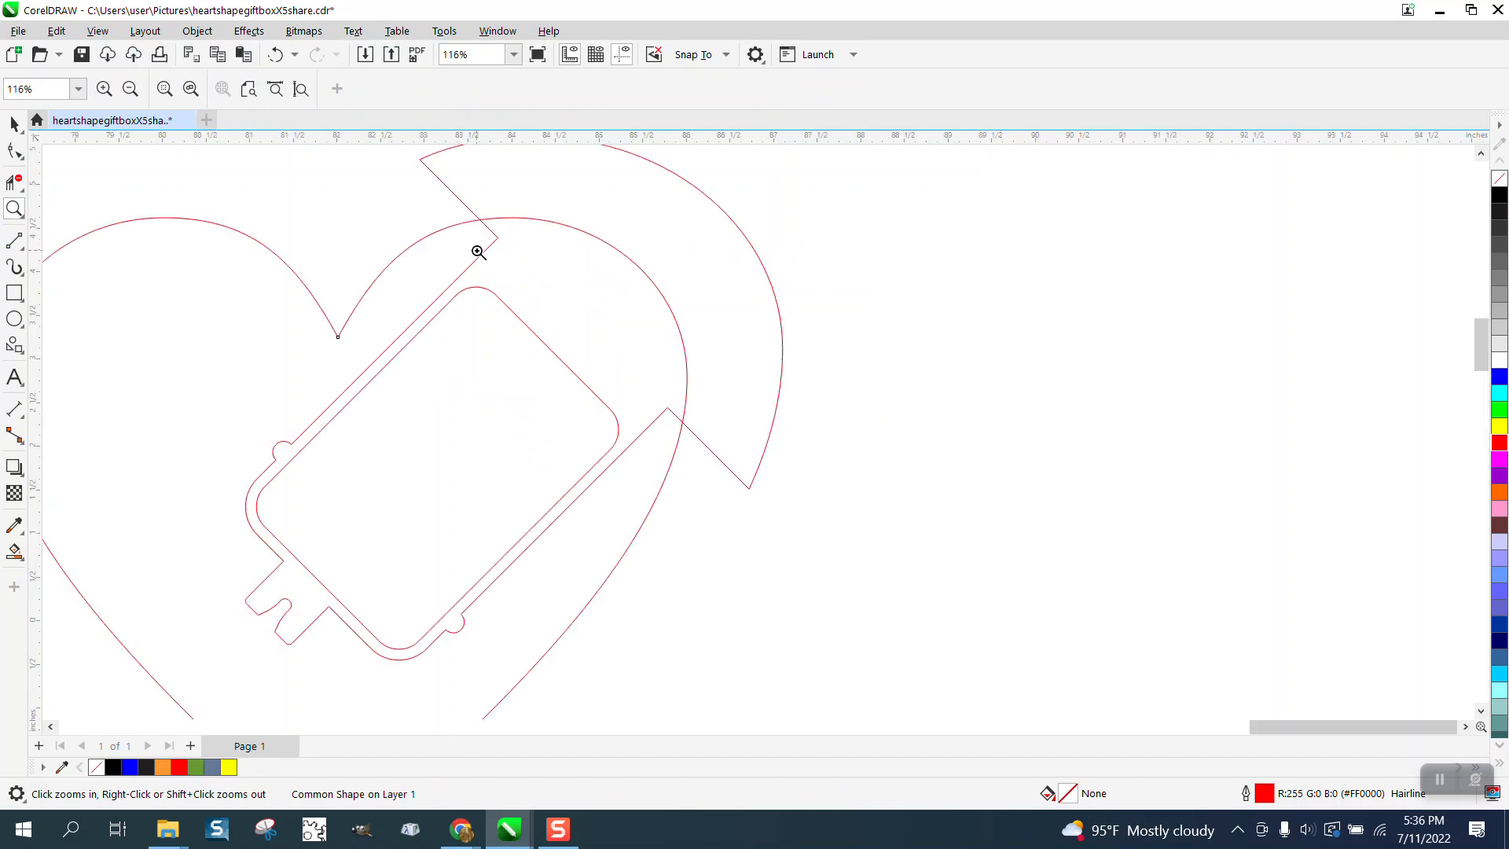
click(14, 123)
click(490, 244)
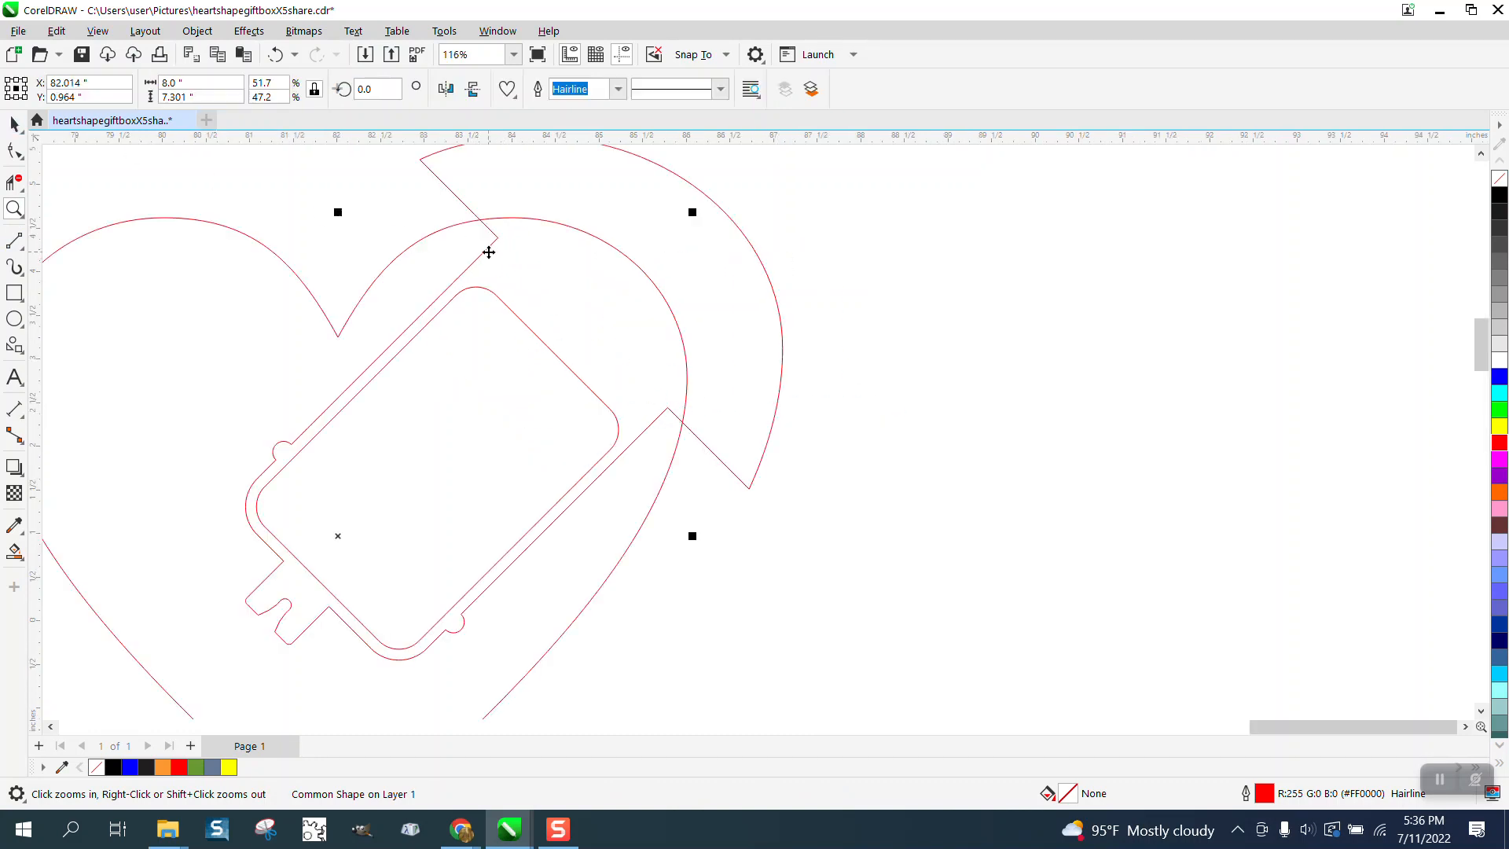
click(756, 298)
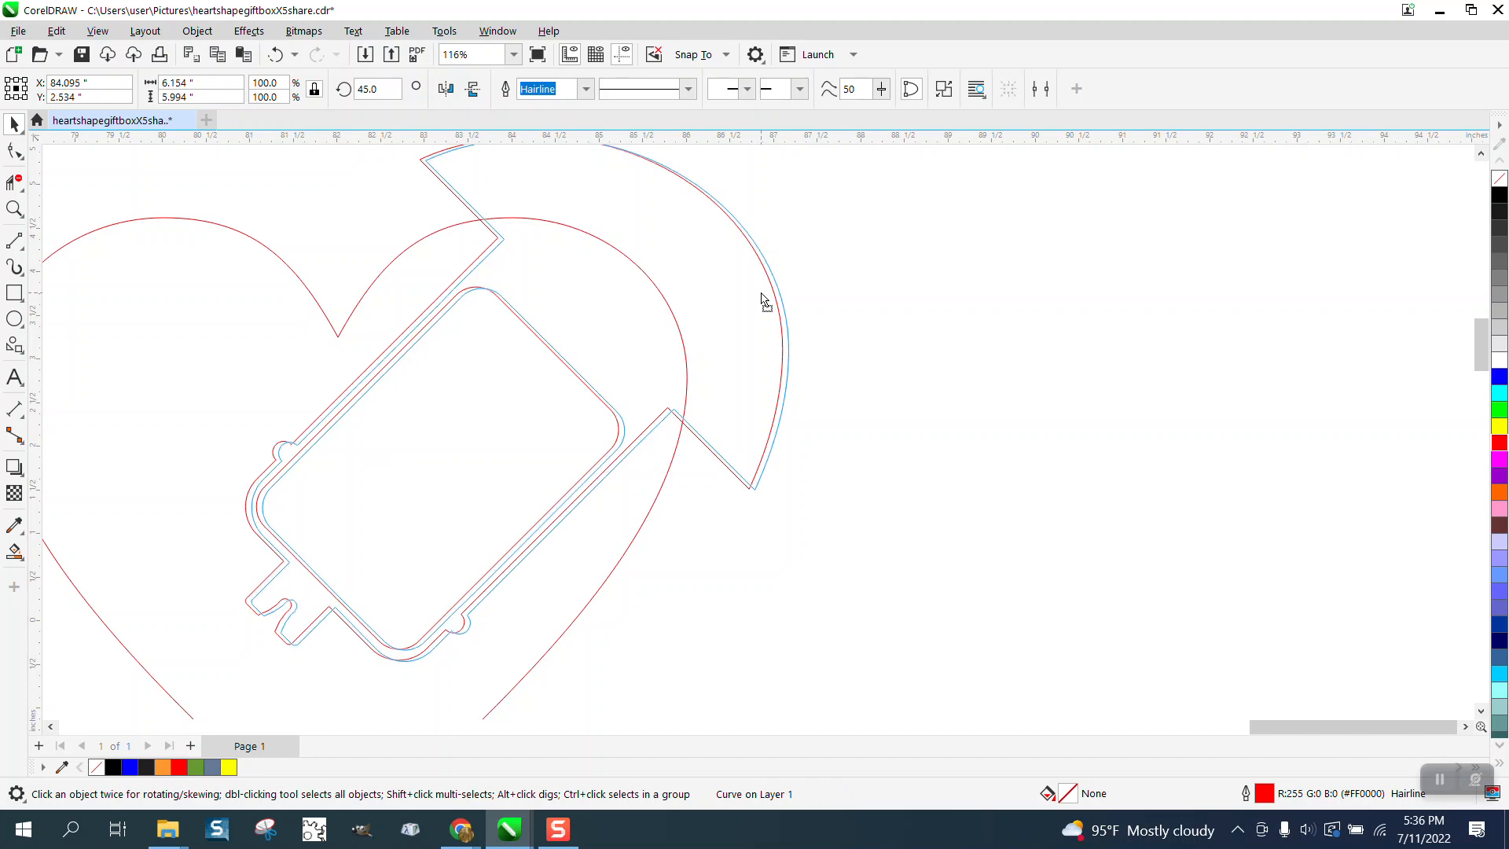
drag(755, 298, 751, 298)
- Deselect everything and set the nudge distance to 10 inches
scroll(627, 308, down, 5)
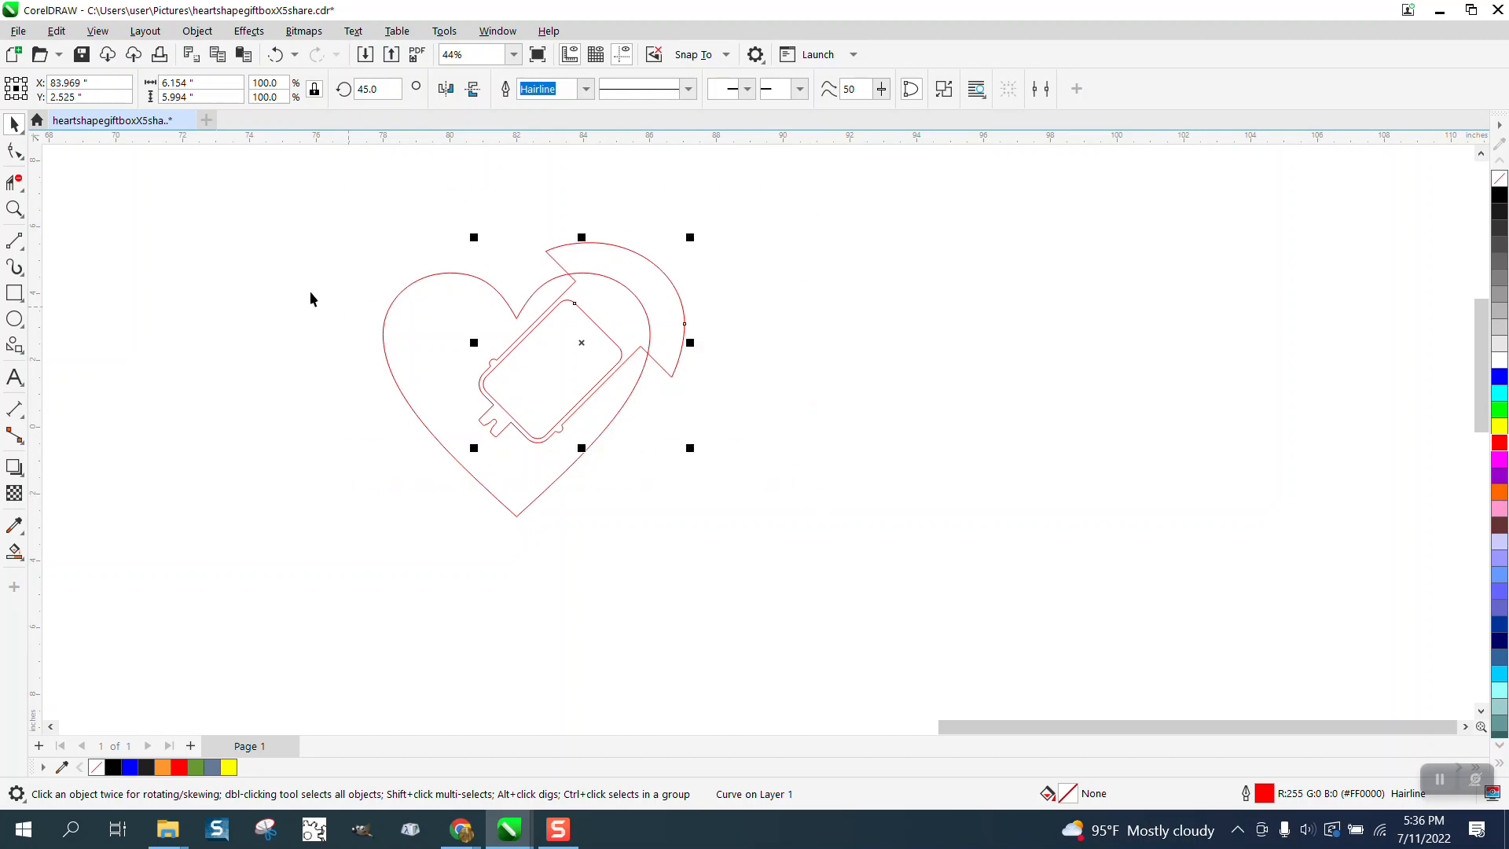
drag(281, 176, 296, 203)
drag(776, 530, 776, 530)
click(464, 170)
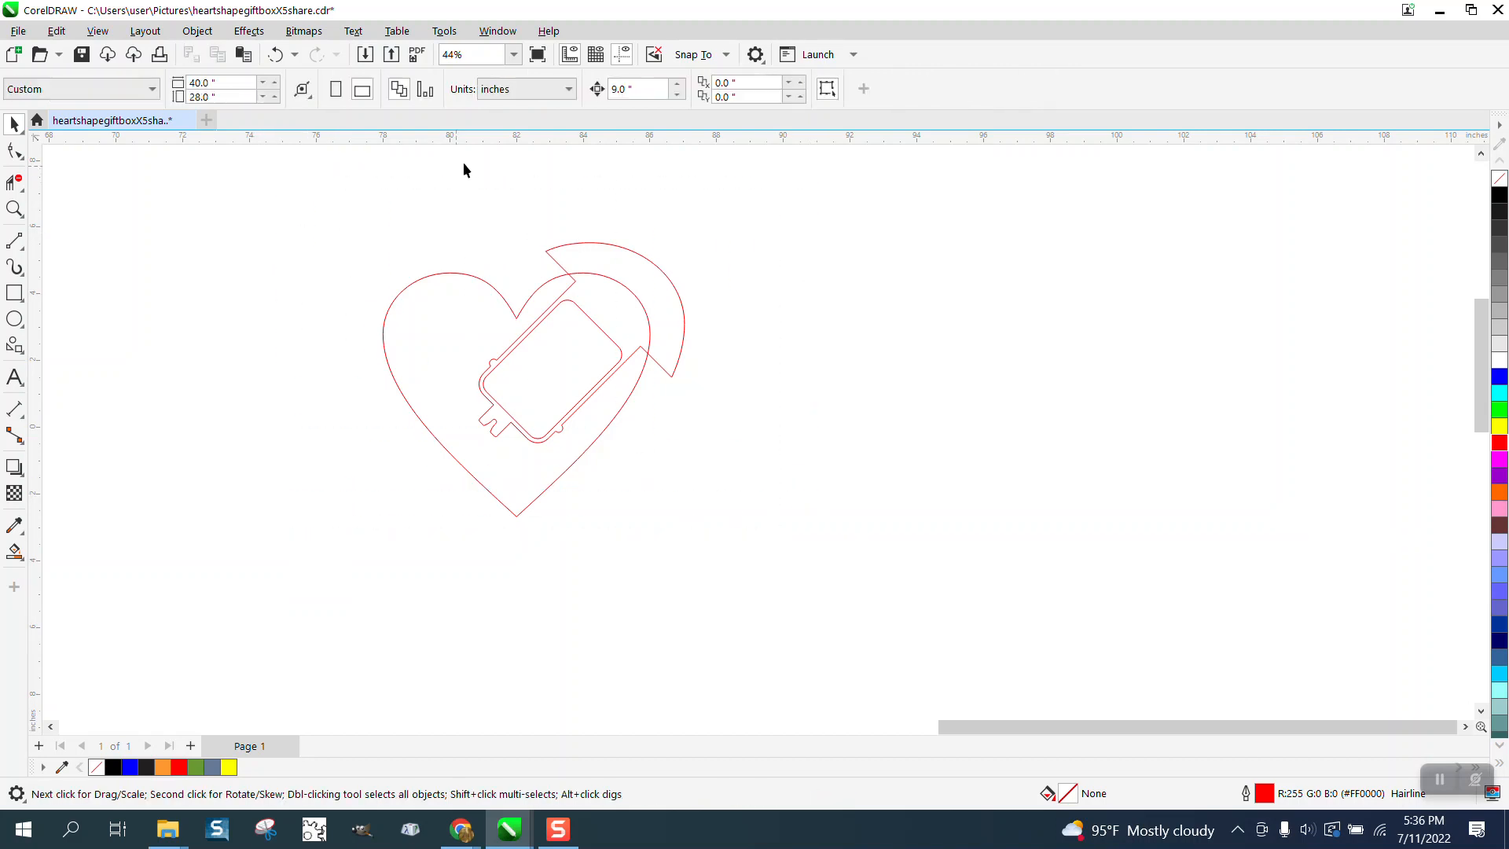
click(604, 91)
text(10)
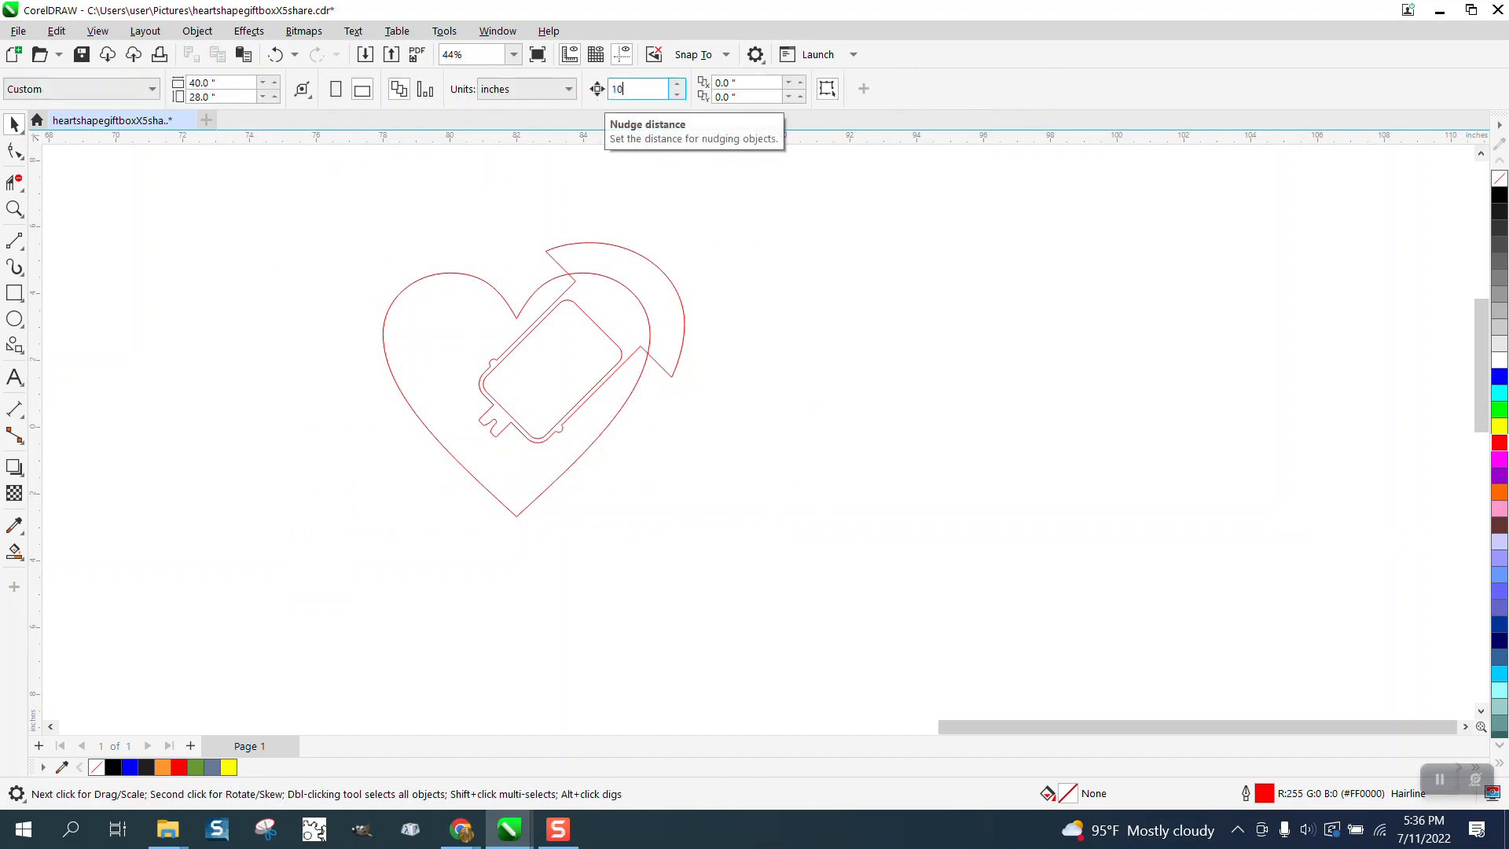
- Smart Fill the heart body and the drawer area inside the heart, nudging each new shape 10 inches to the right
click(14, 551)
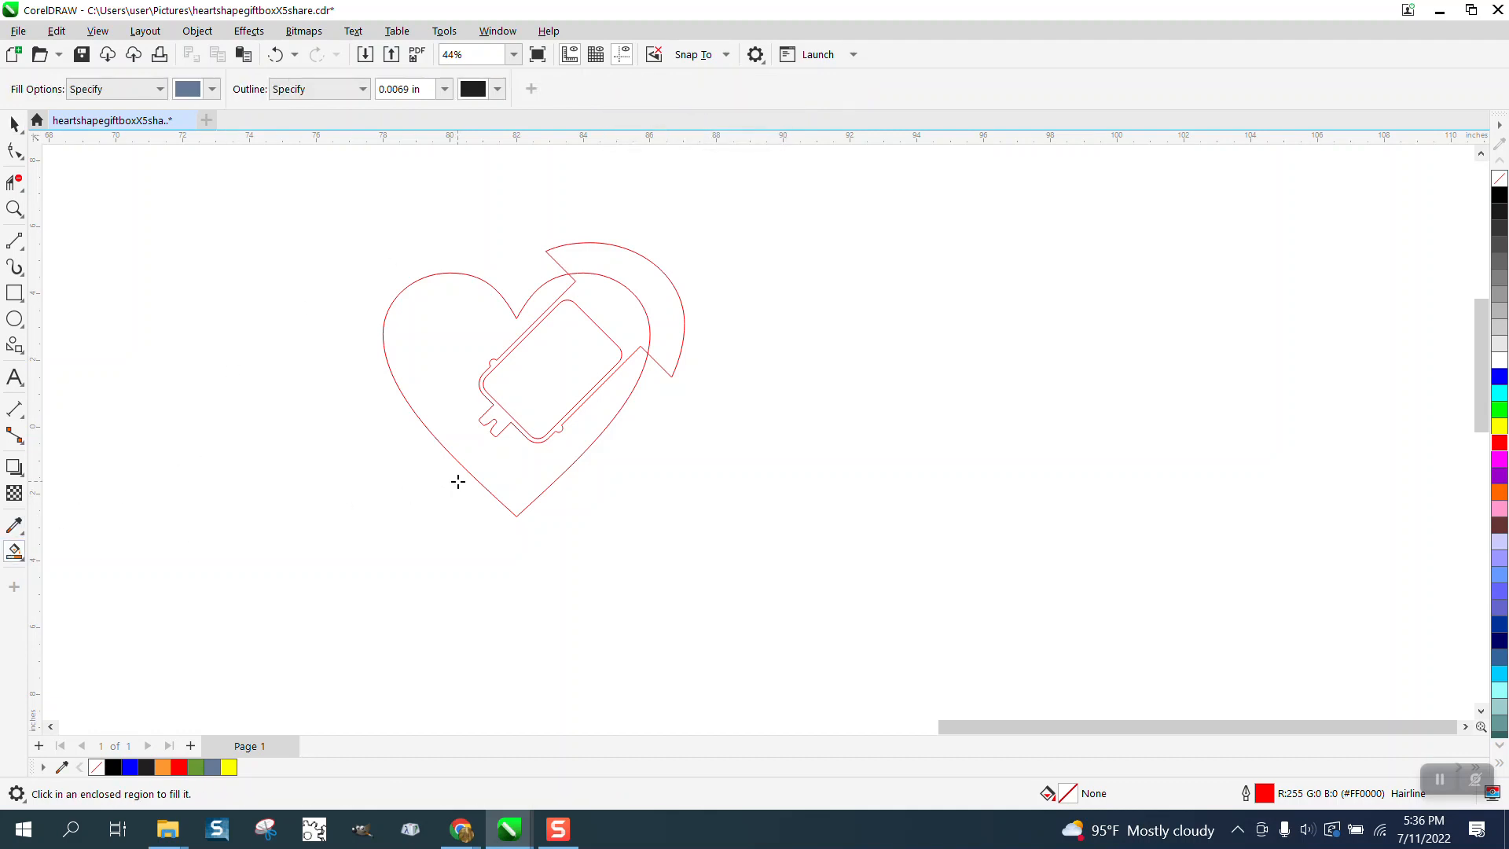
click(488, 472)
key(Right)
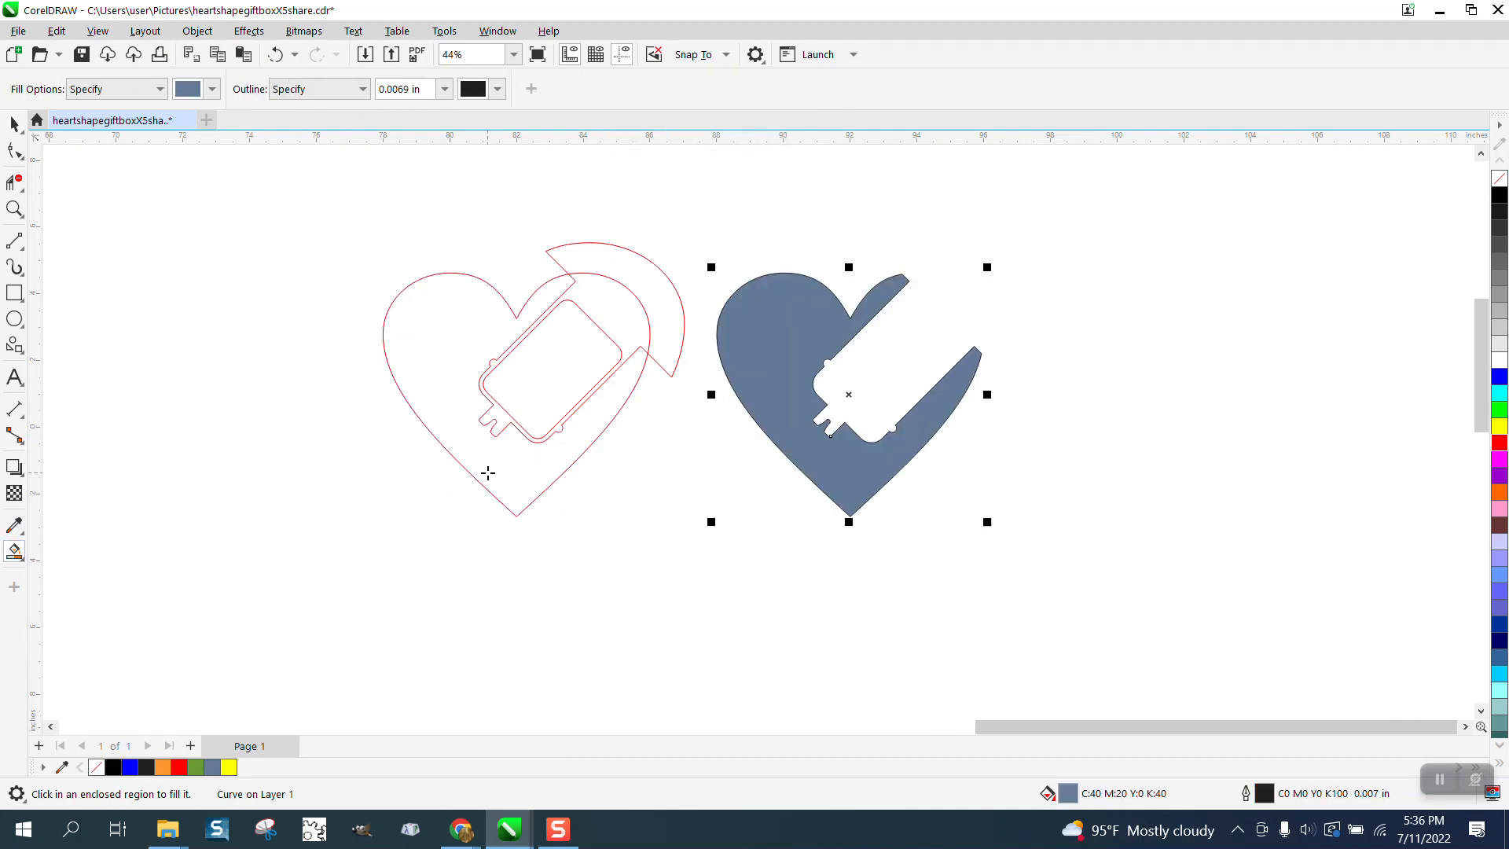
click(633, 316)
key(Right)
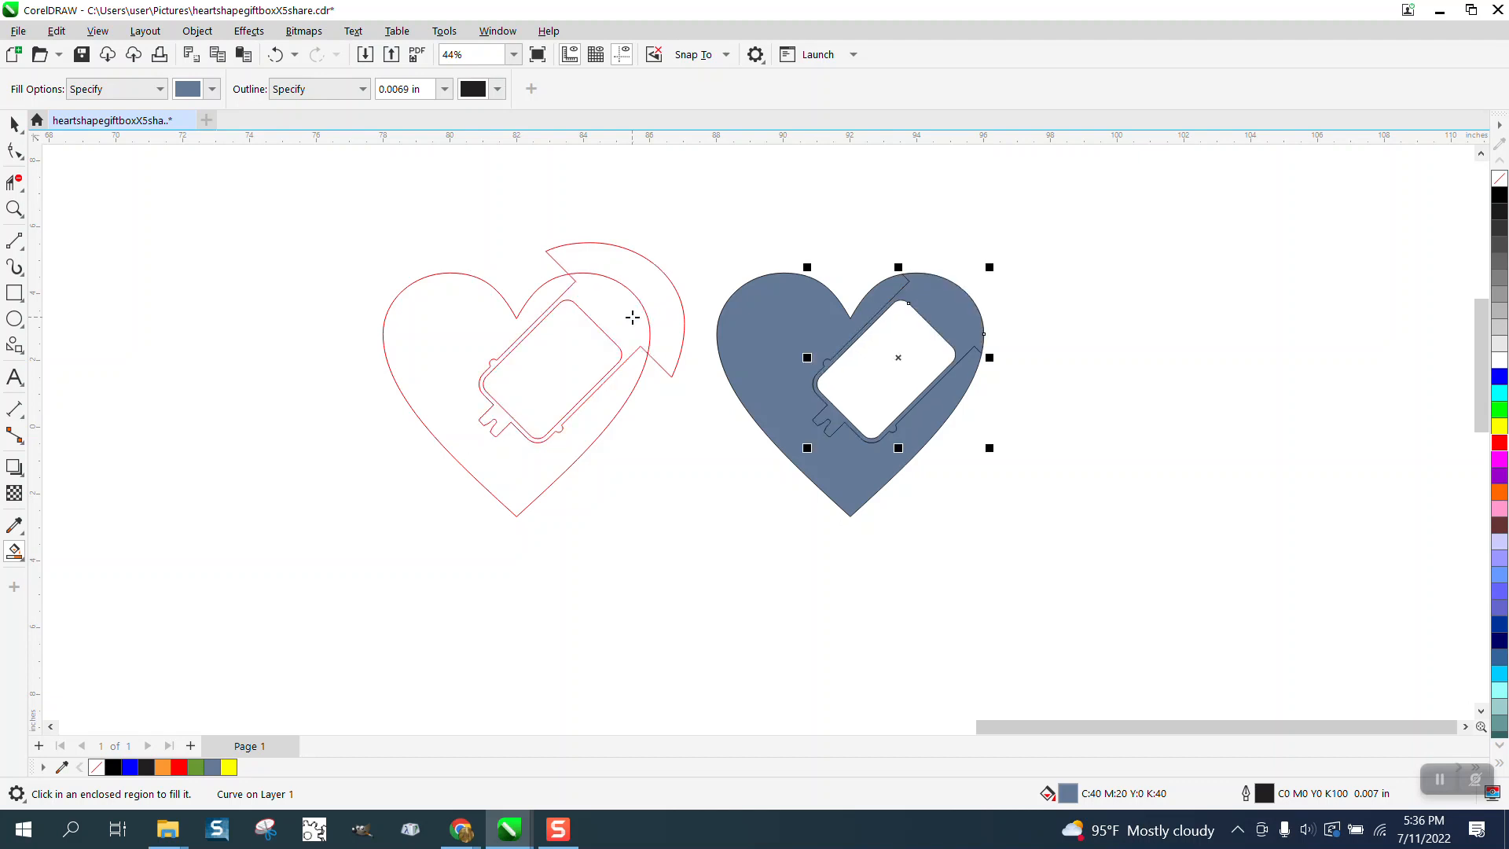
- Remove the fill from both new shapes and give them a red outline
click(14, 123)
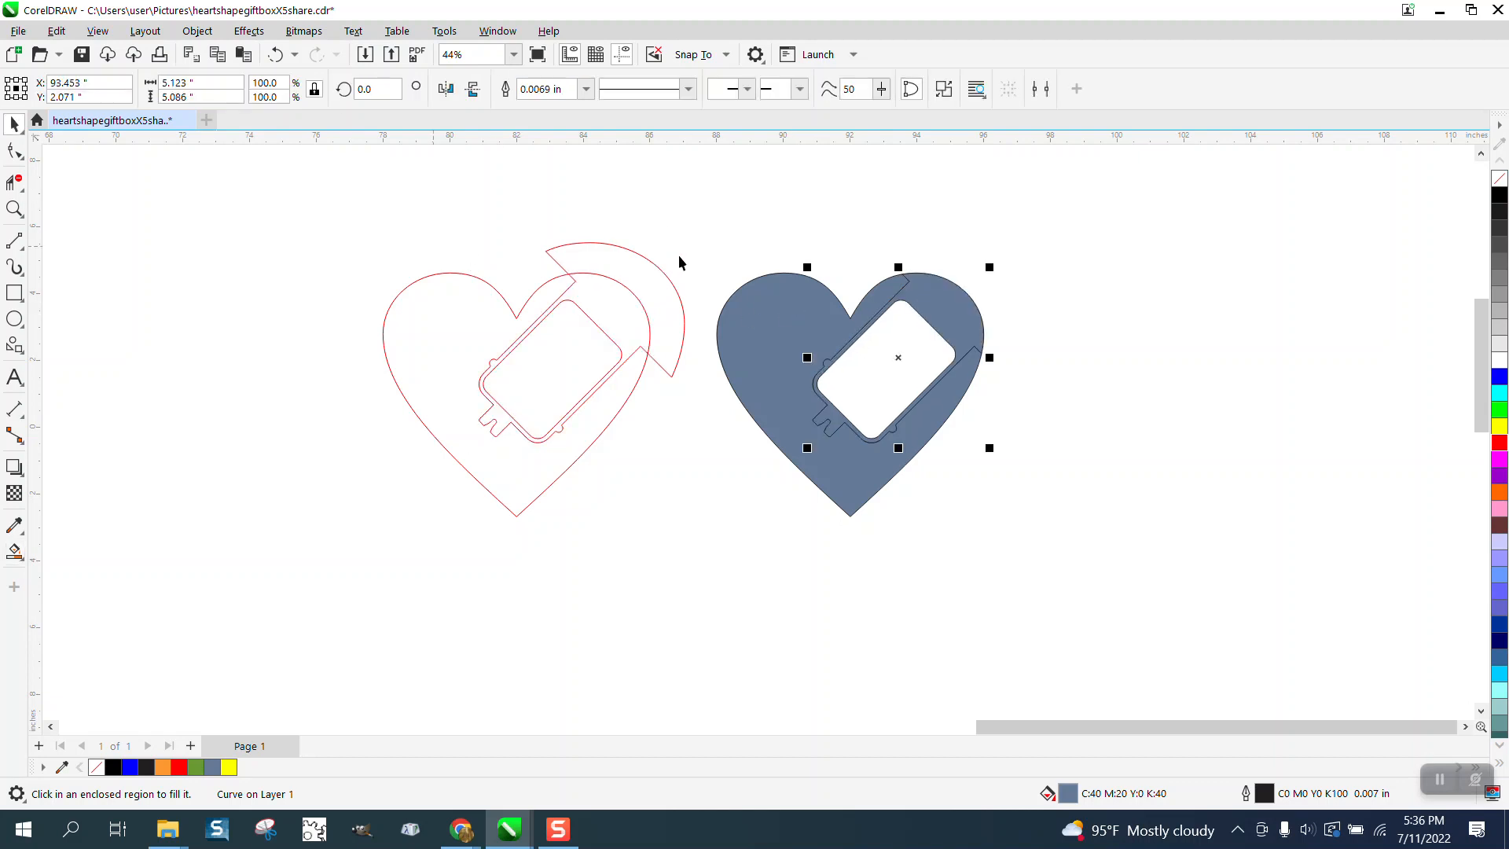
drag(695, 232, 1067, 548)
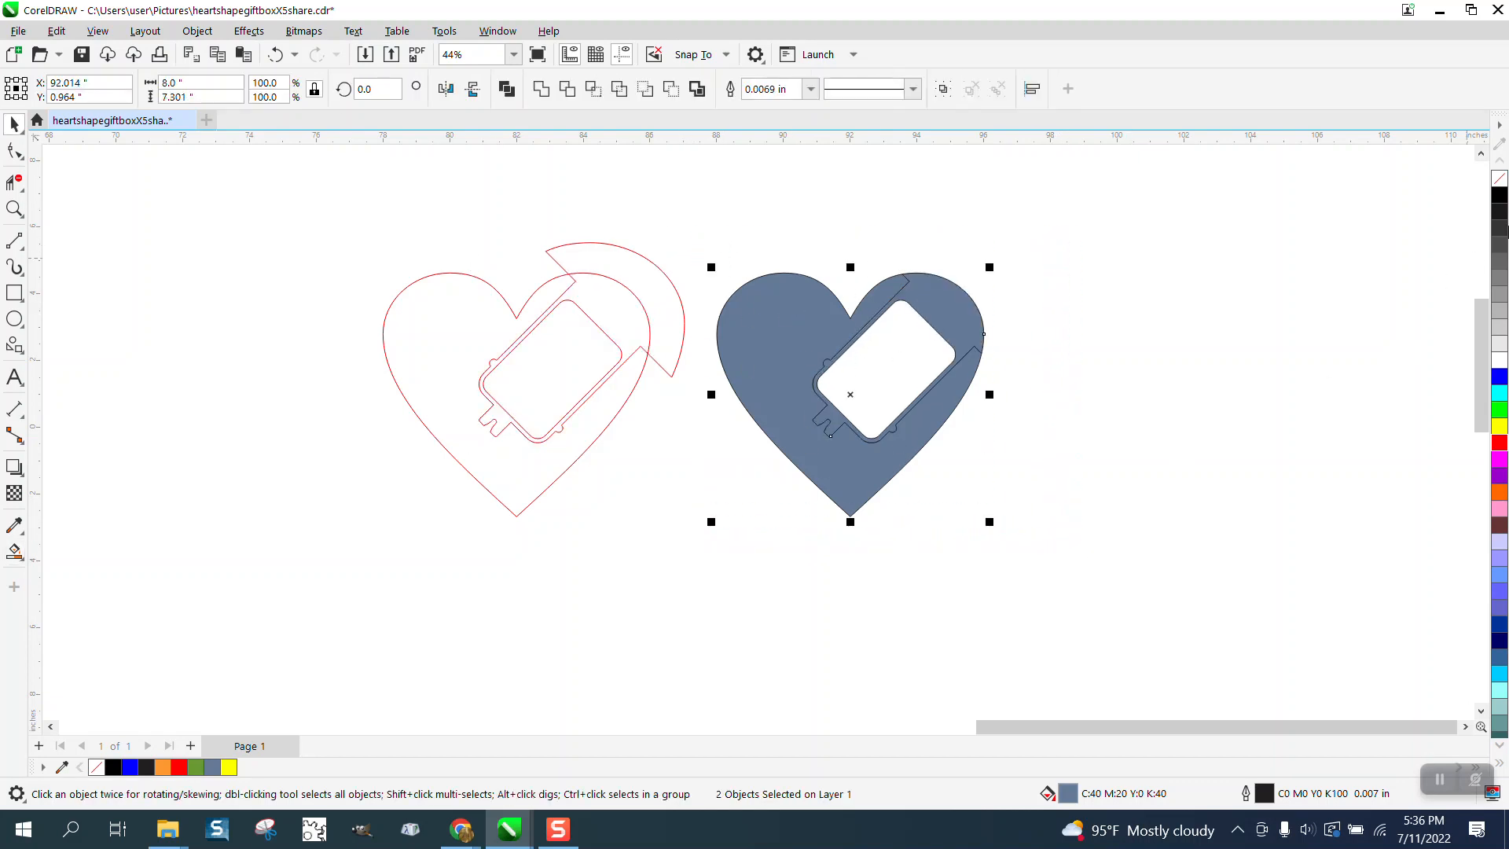
click(1499, 178)
right_click(1500, 444)
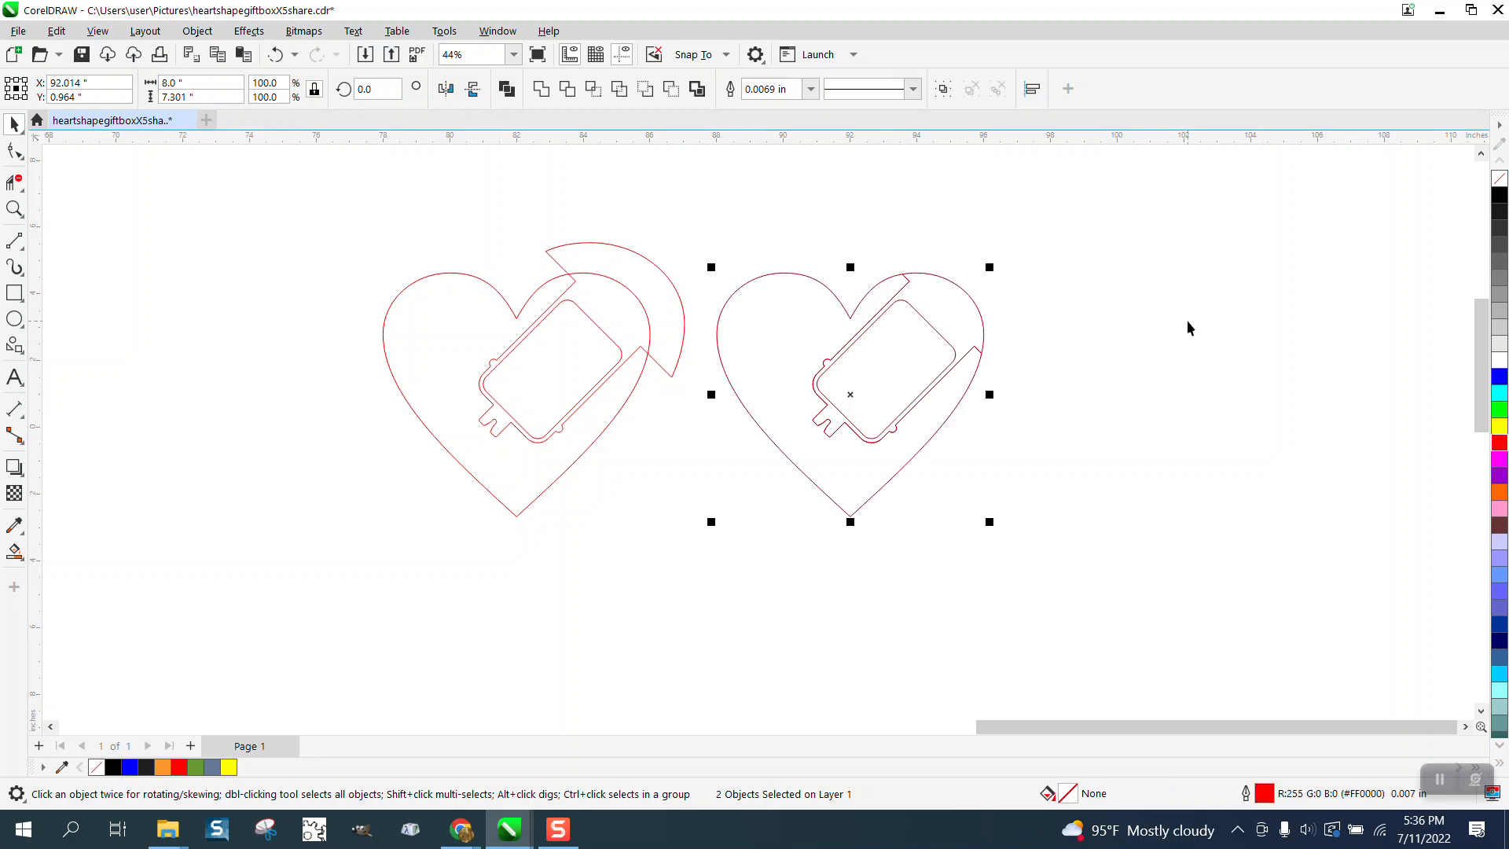
- Nudge the new drawer shape 10 inches to the right, clear of the heart body
click(1039, 330)
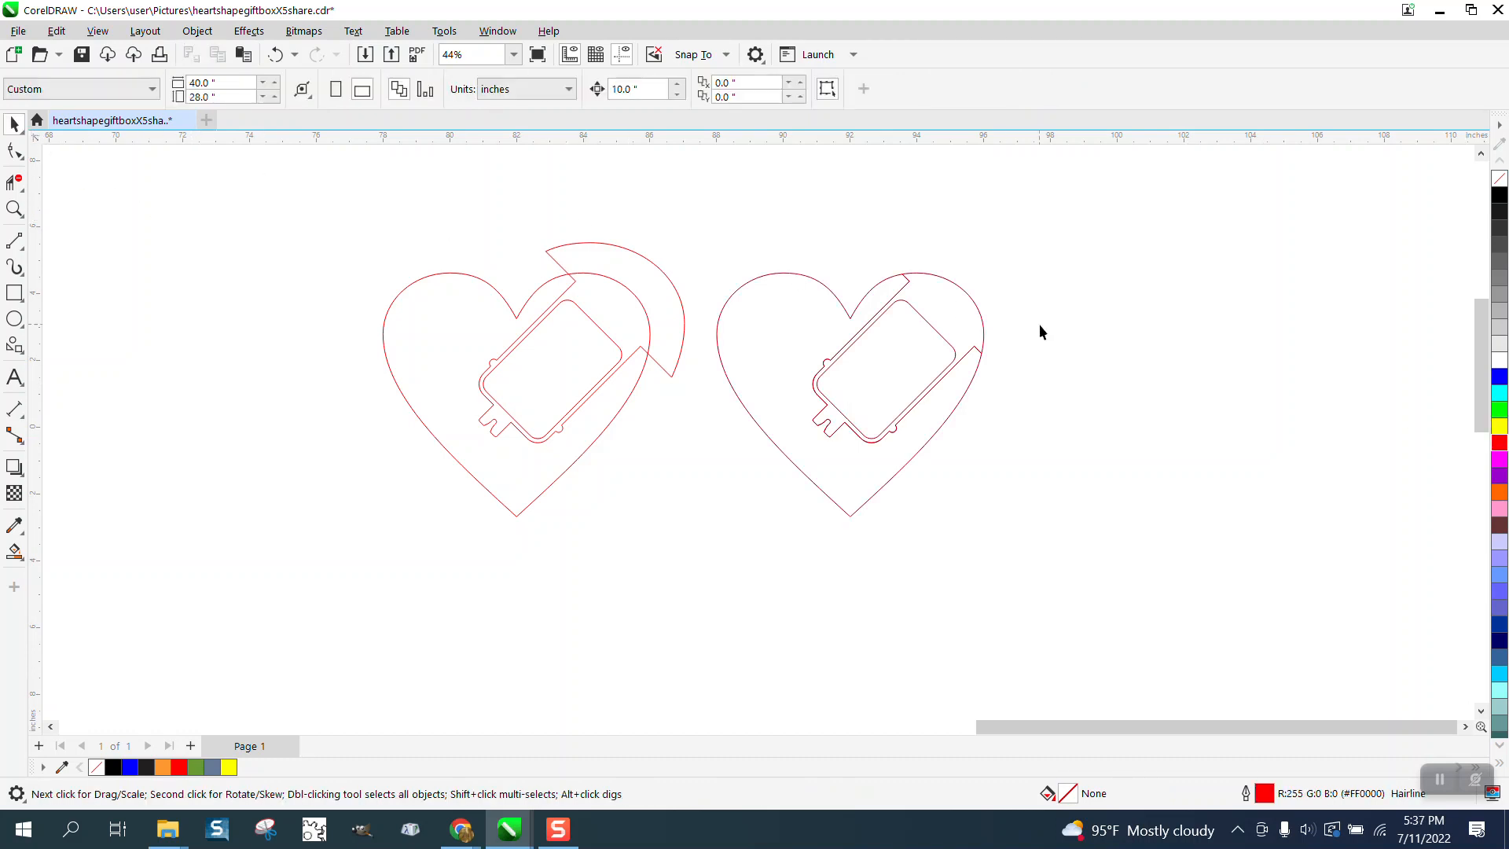
click(980, 328)
key(Right)
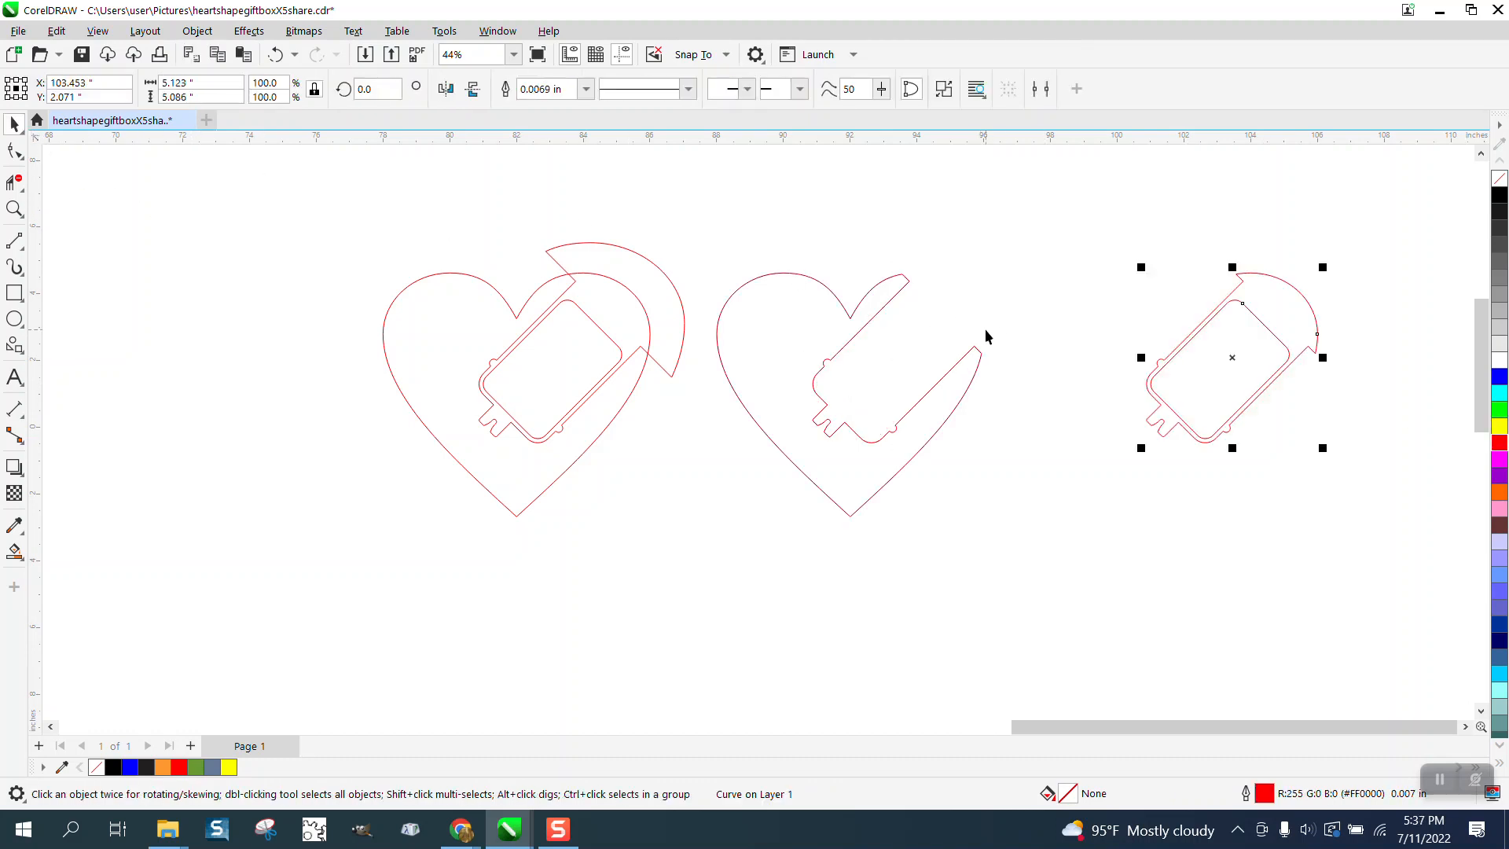
- Delete the original overlapping heart and drawer outlines, and rotate the new heart body by -45 degrees
drag(343, 197, 723, 554)
key(Delete)
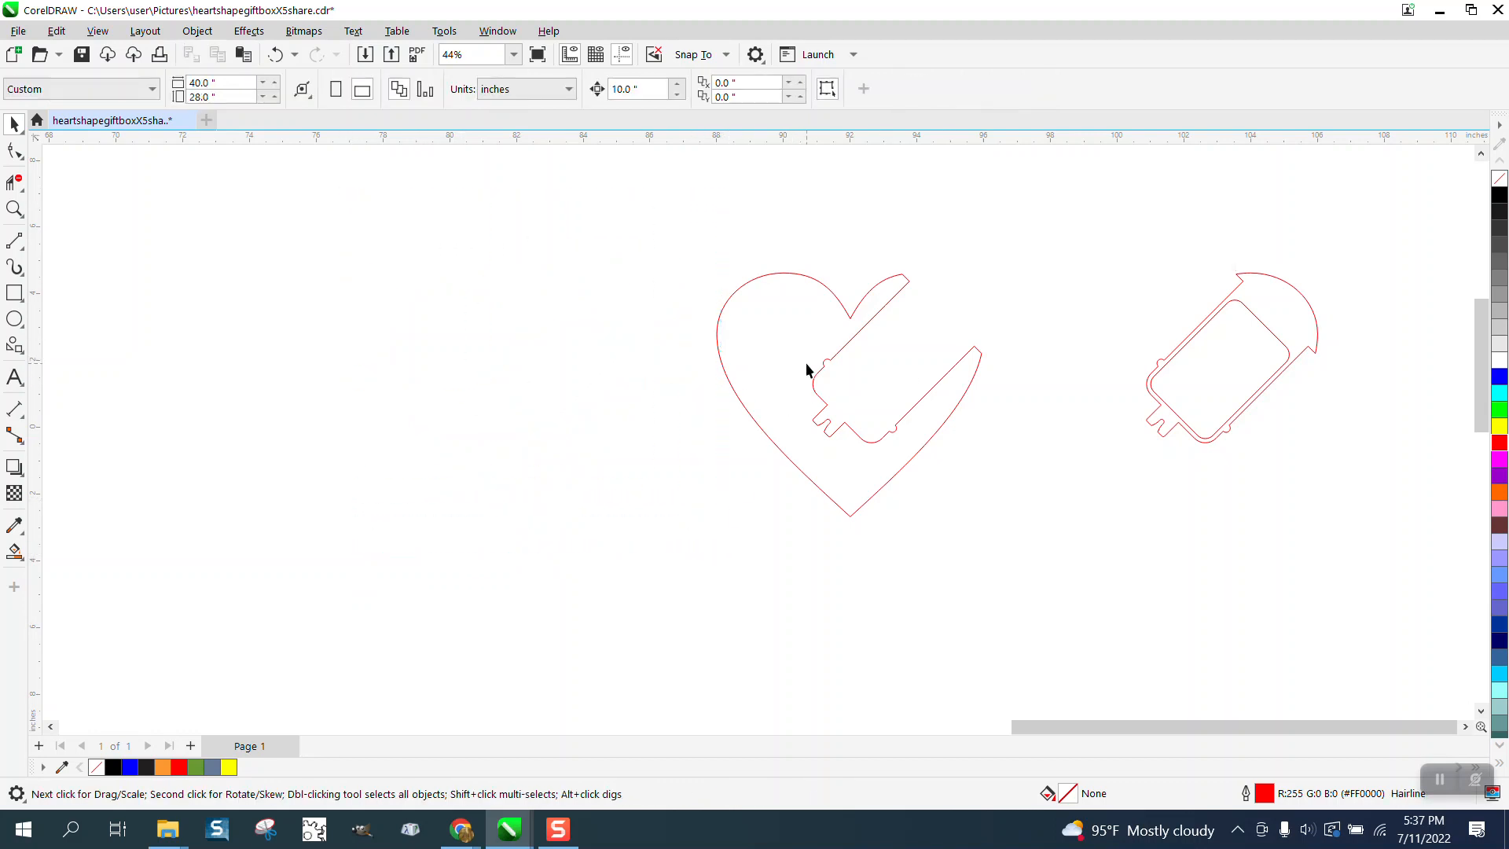
drag(764, 345, 1077, 593)
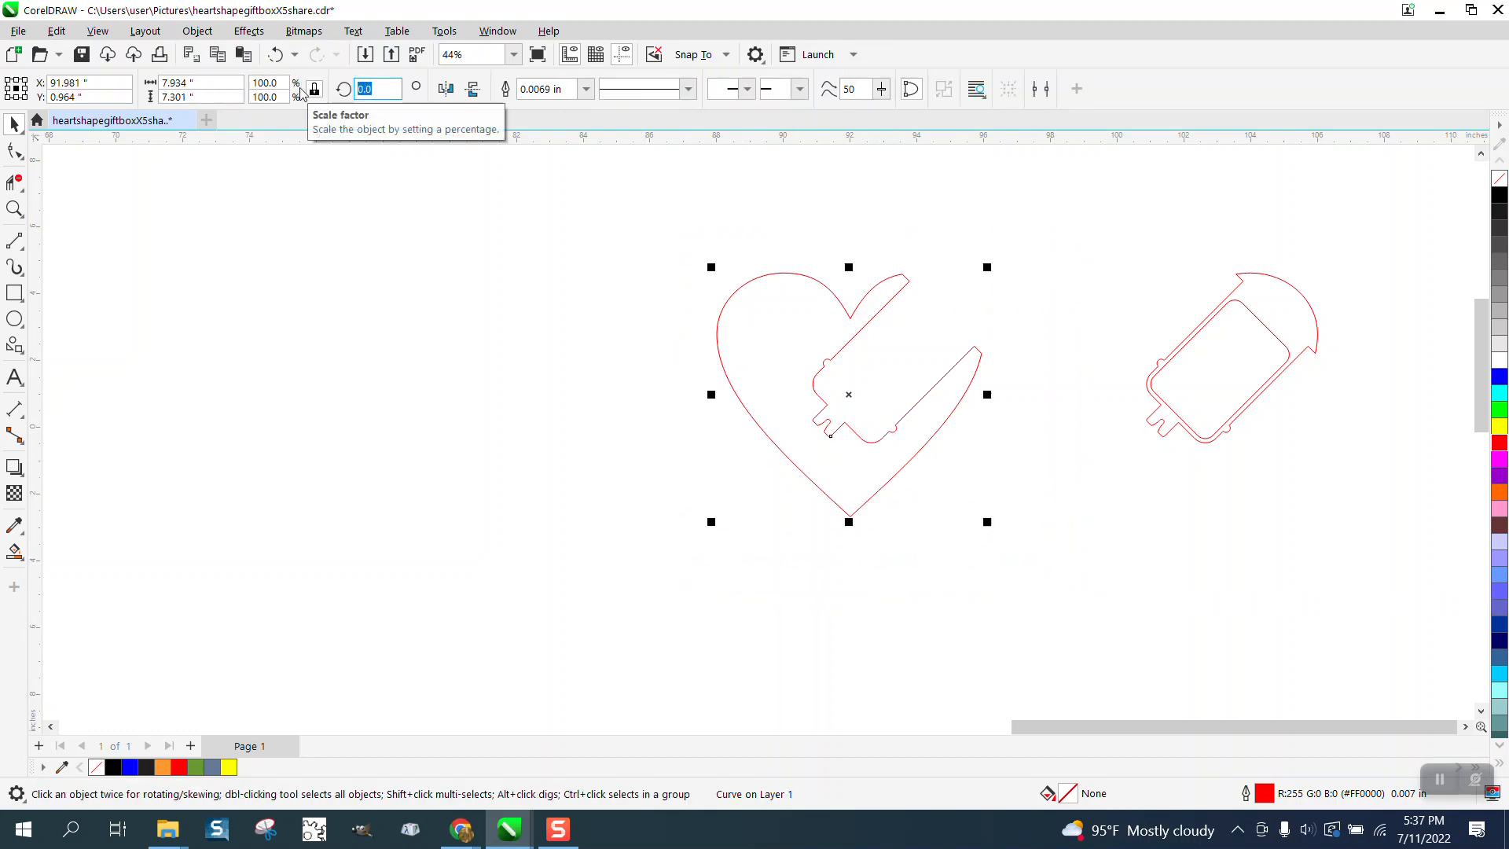
text(-45)
key(Return)
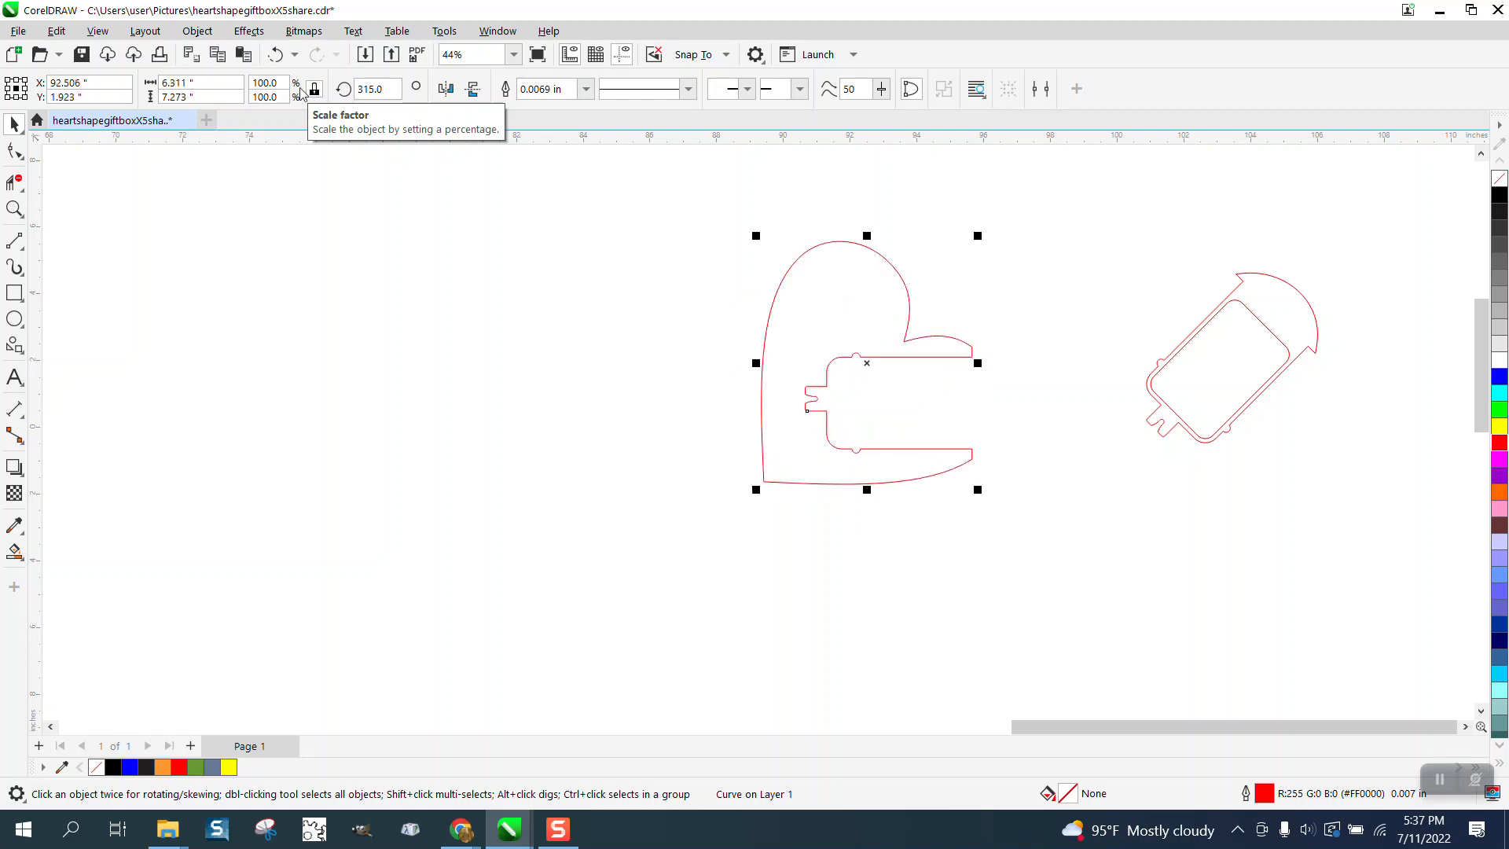
- Rotate the drawer piece by -45 degrees and move it next to the open end of the heart's slot
click(1166, 399)
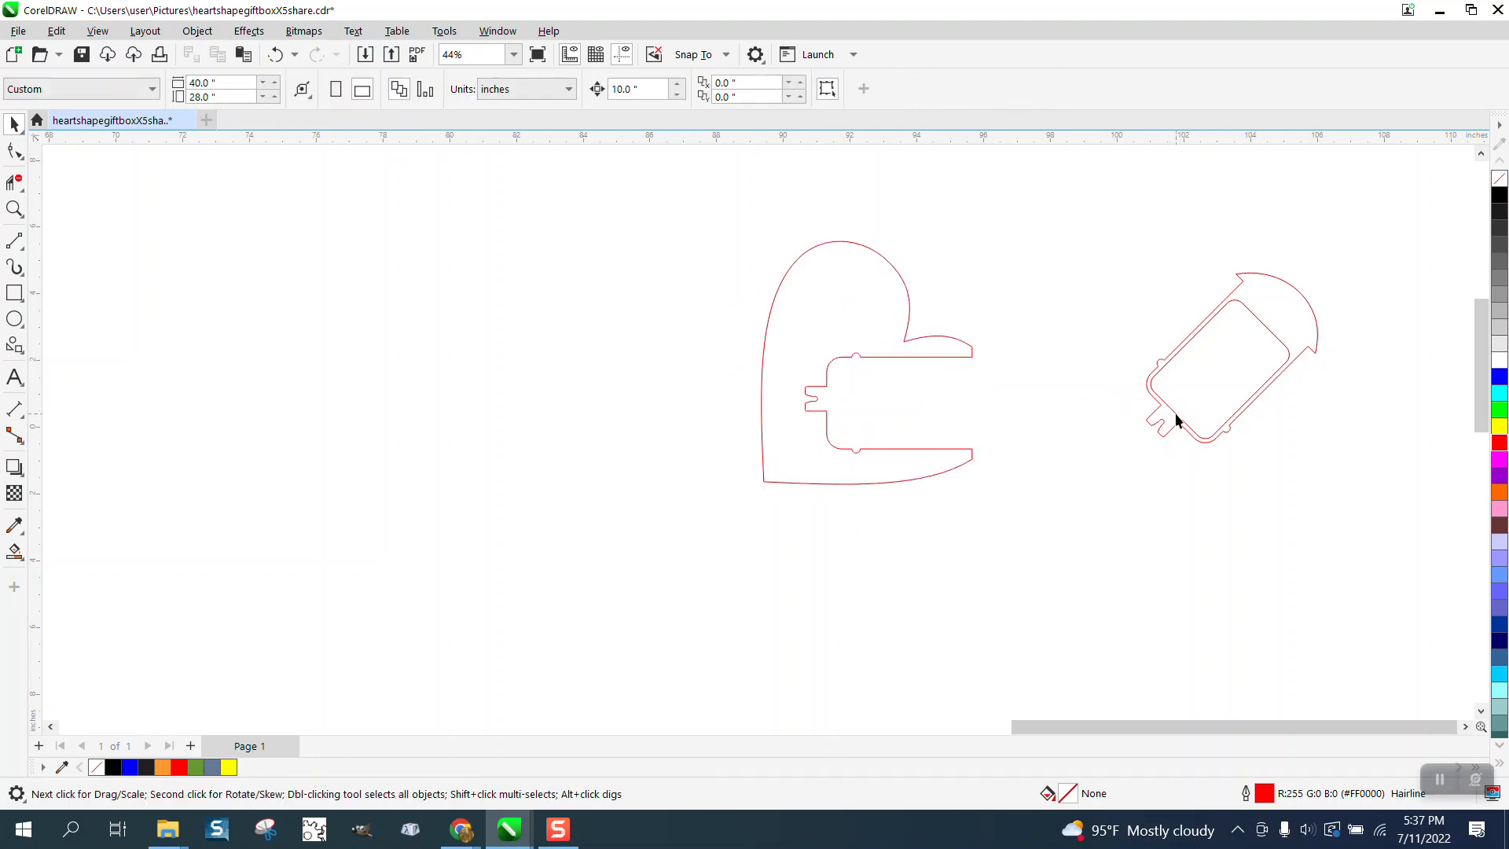
click(1175, 420)
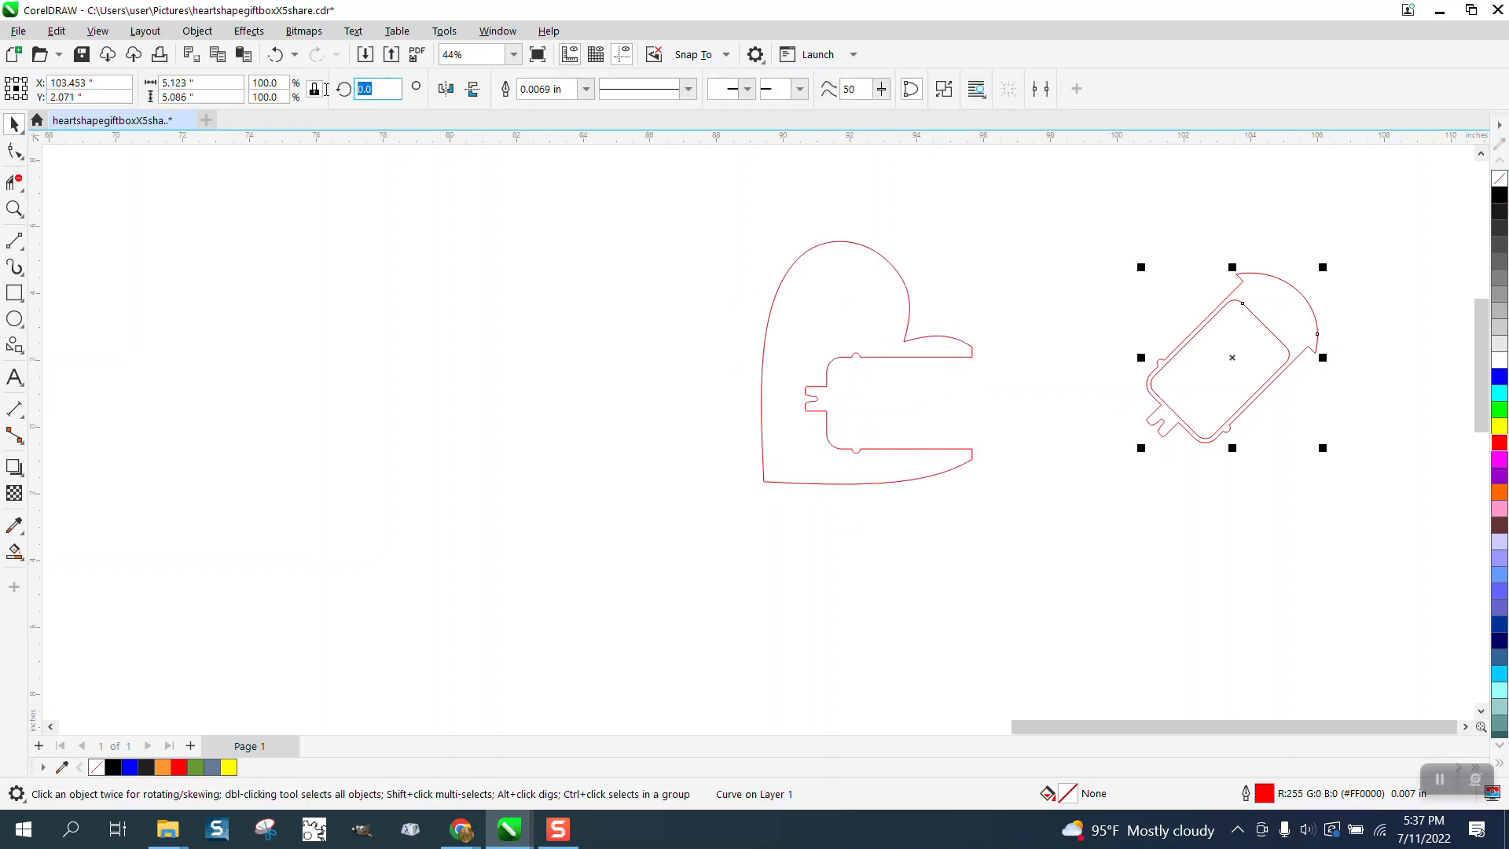
text(-45)
key(Return)
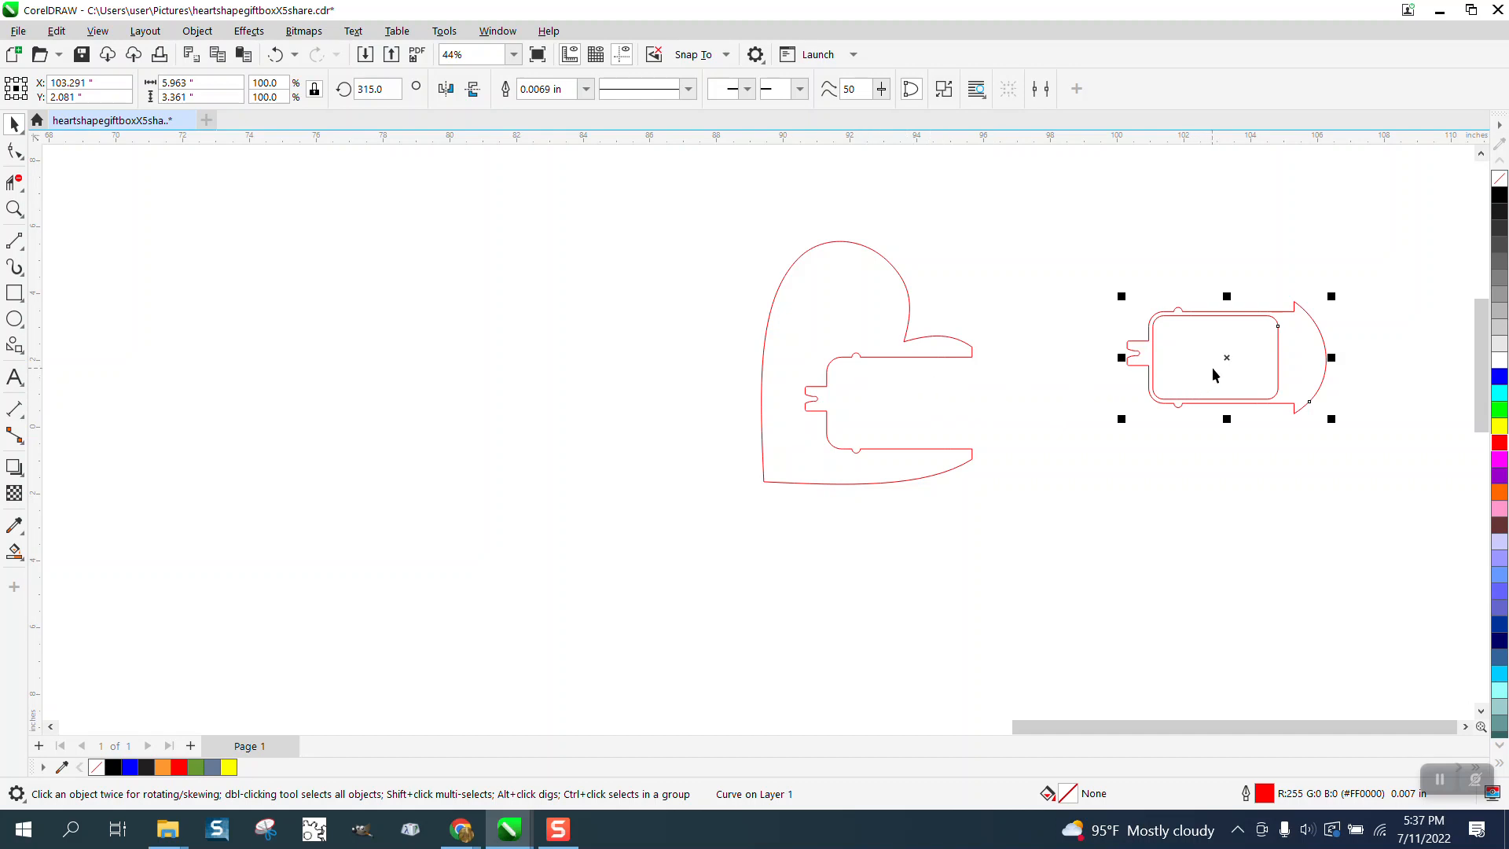
drag(1222, 355, 1073, 413)
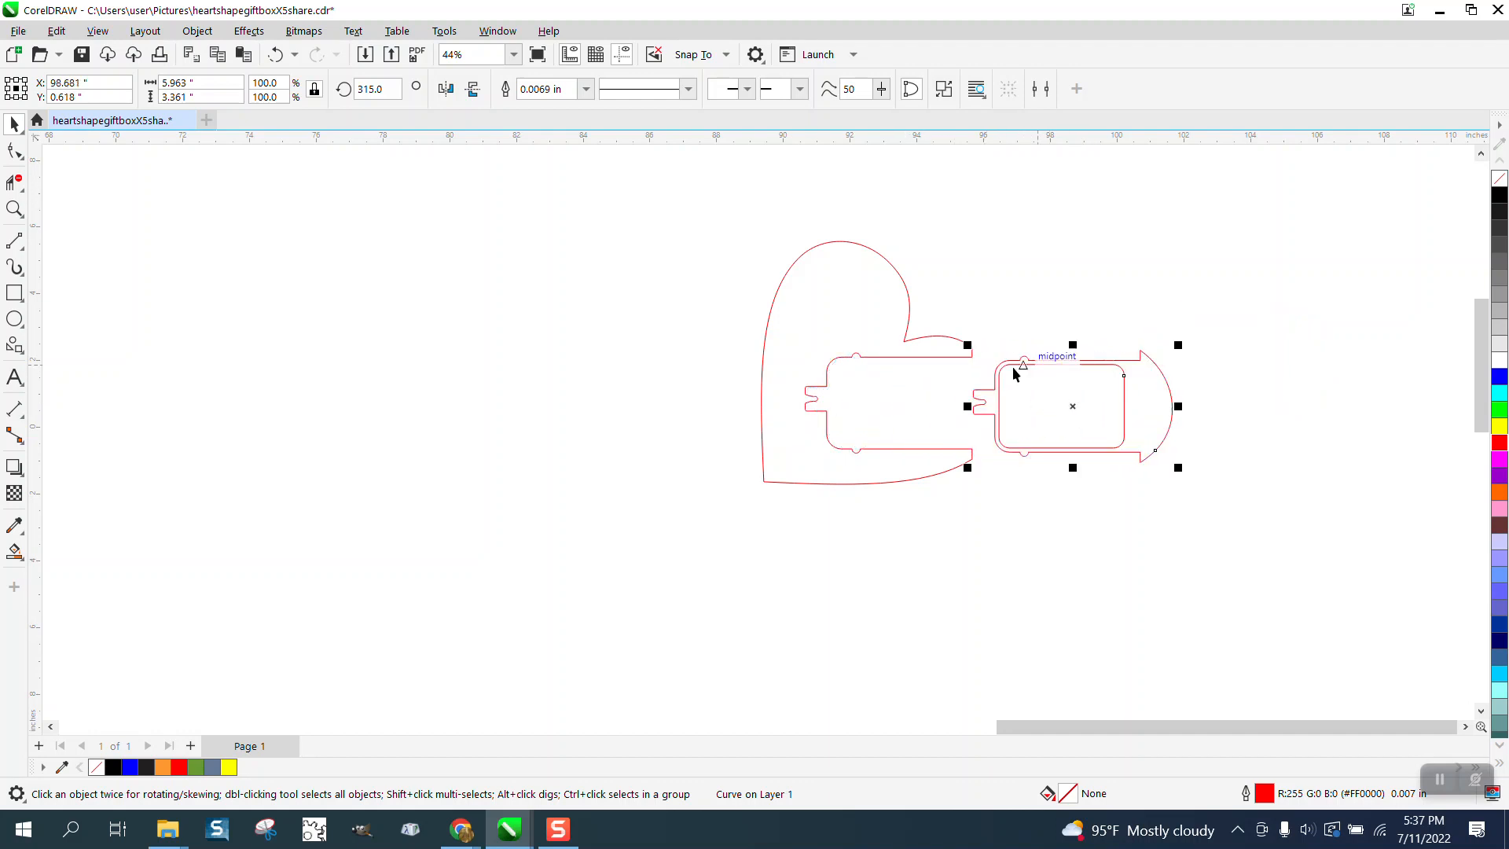
- Measure the width of the half-round notch on the slot's upper edge with a dimension line, and delete the dimension
click(14, 208)
click(911, 423)
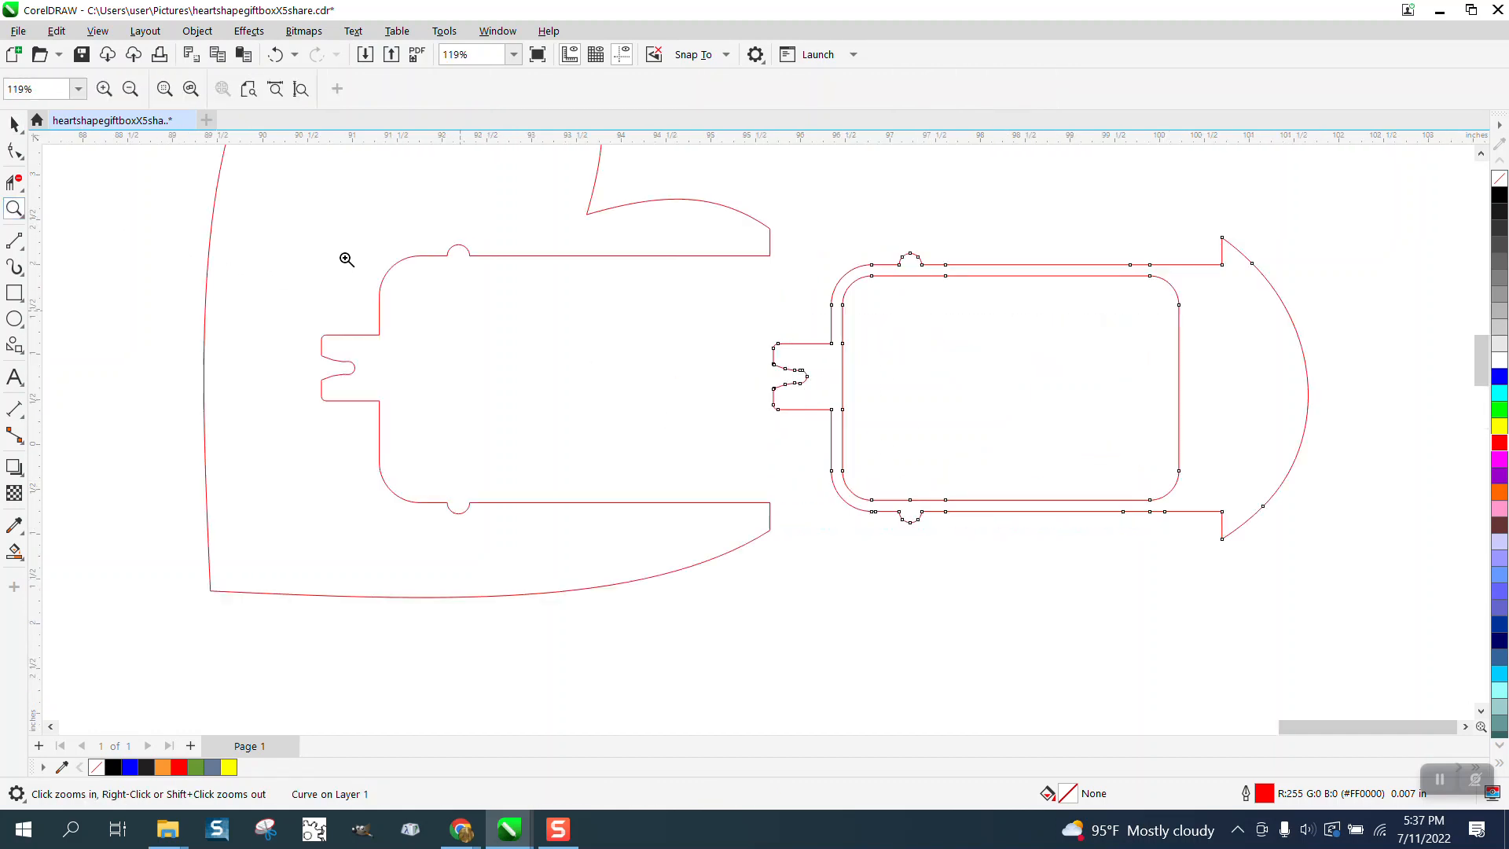
click(14, 124)
click(271, 253)
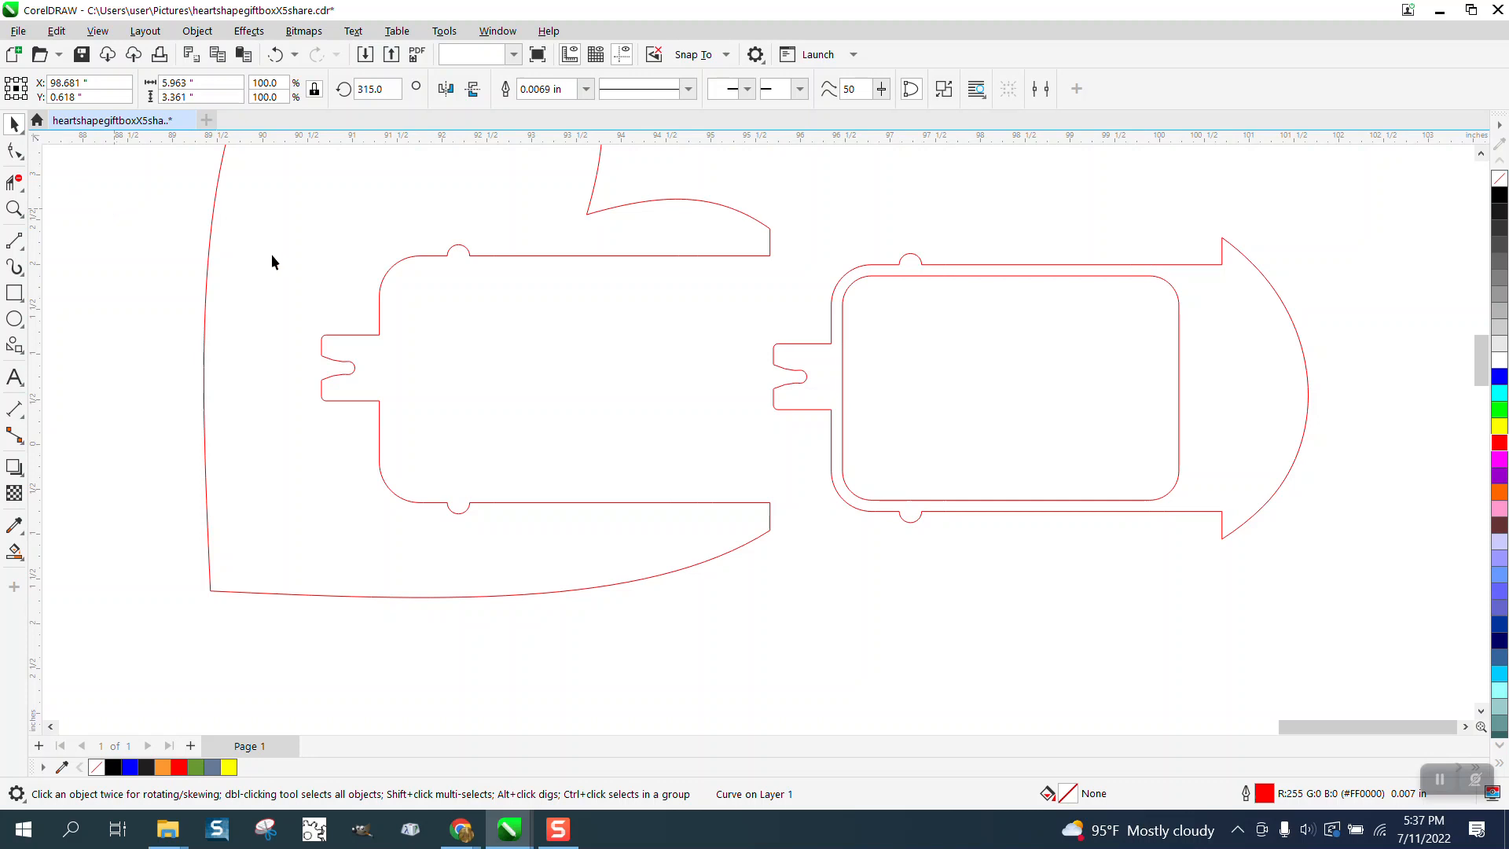
click(461, 259)
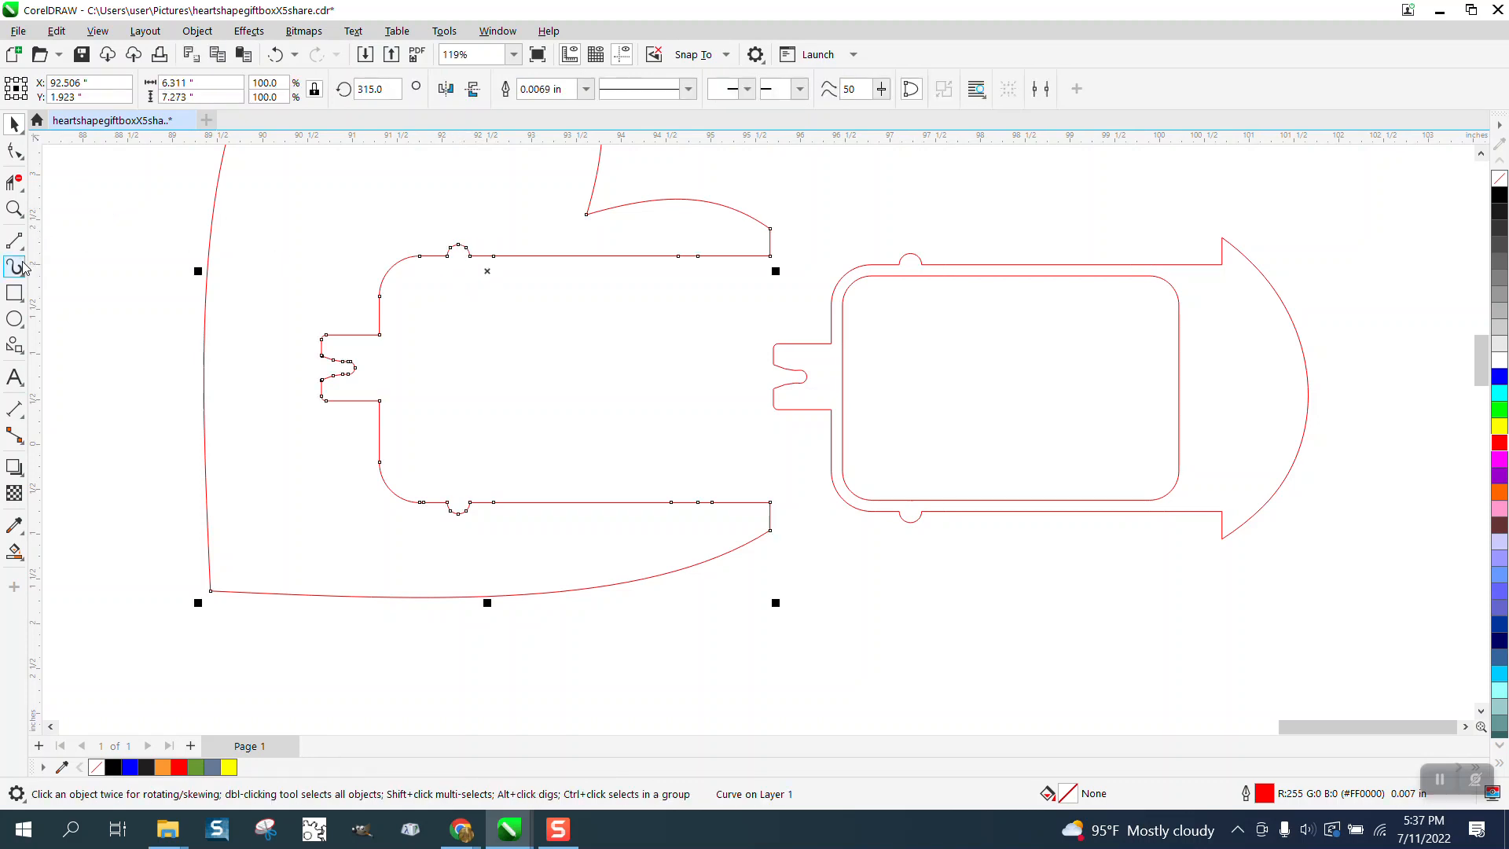
click(22, 421)
click(83, 410)
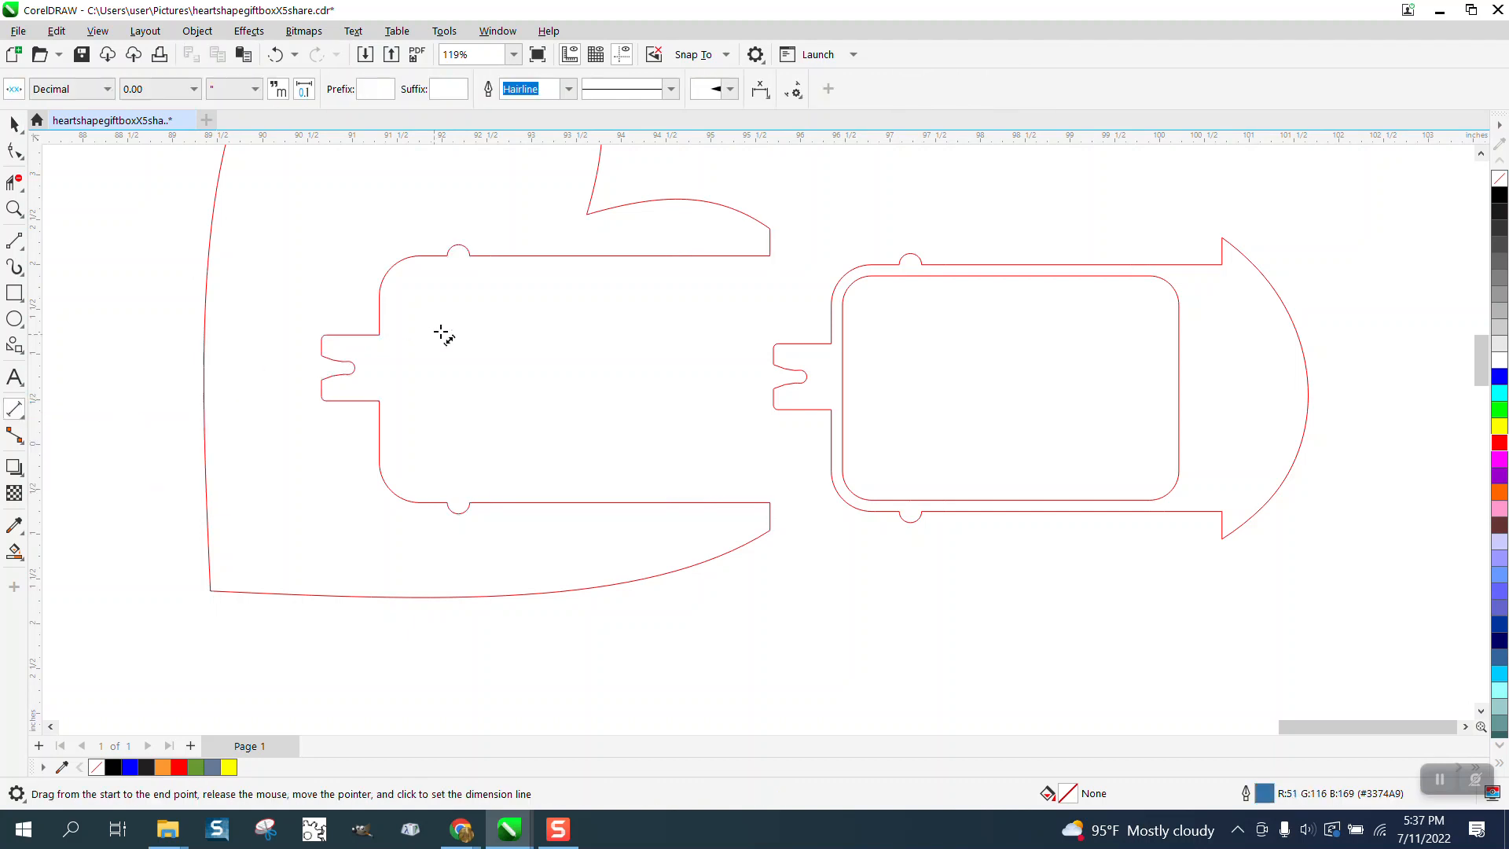
drag(469, 256, 447, 254)
click(451, 228)
click(14, 123)
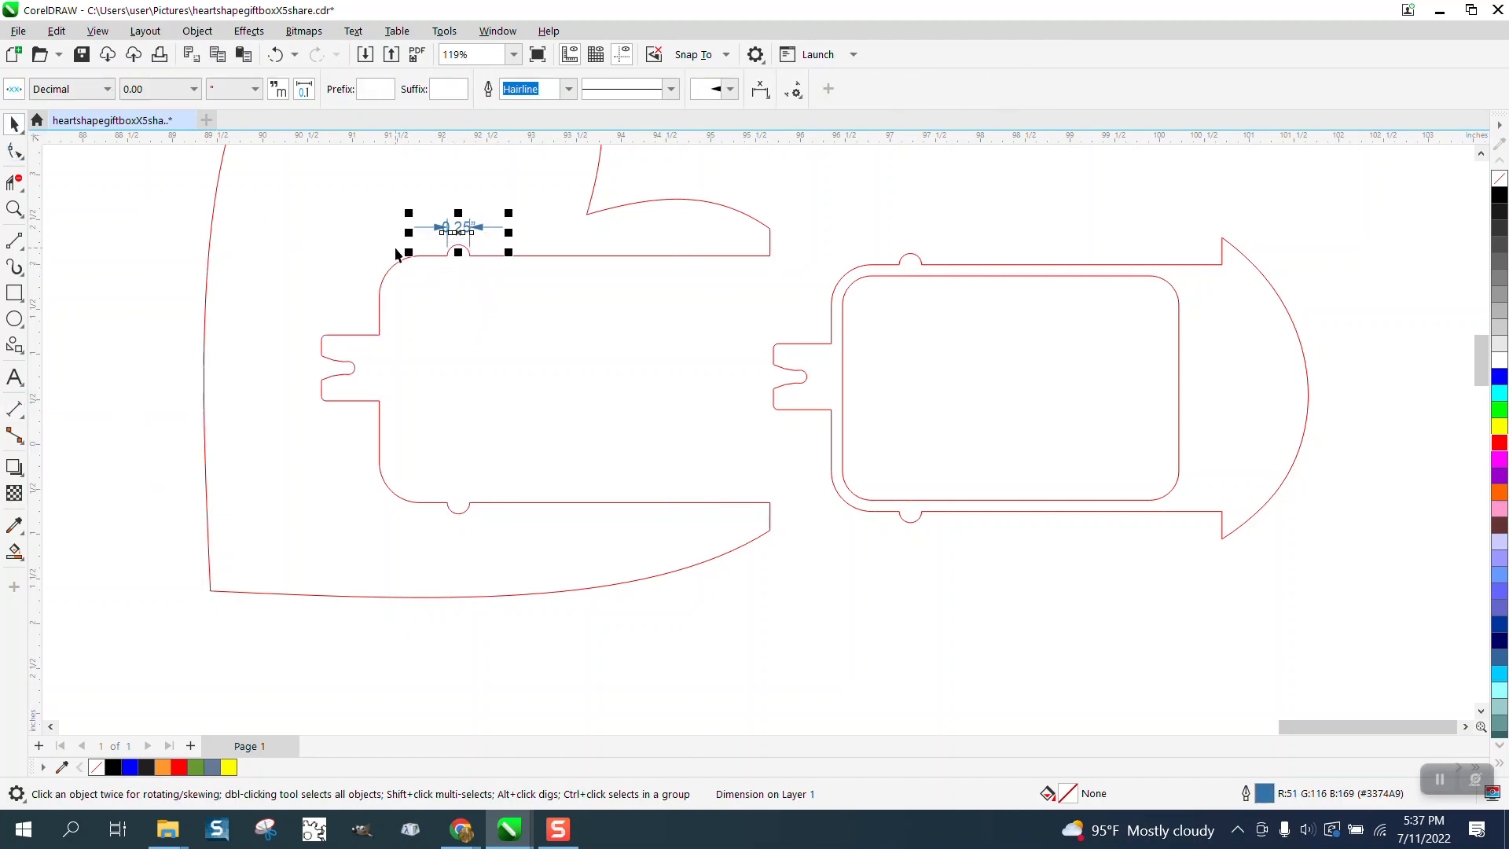
key(Delete)
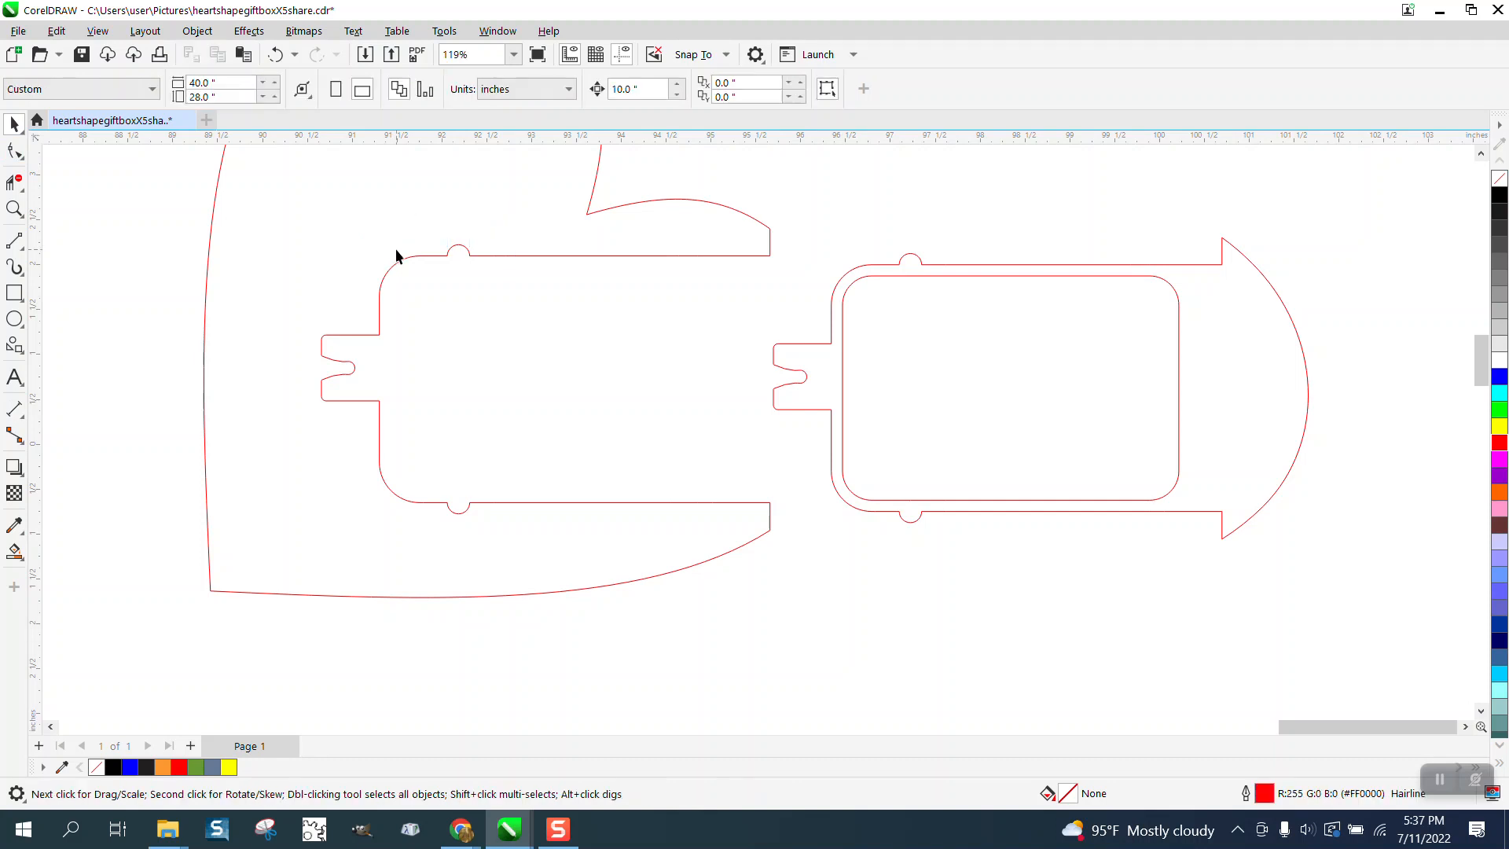
- Draw a circle in the heart body beside the slot and set its diameter to 0.25 inches
click(14, 318)
drag(322, 247, 281, 287)
drag(203, 83, 82, 86)
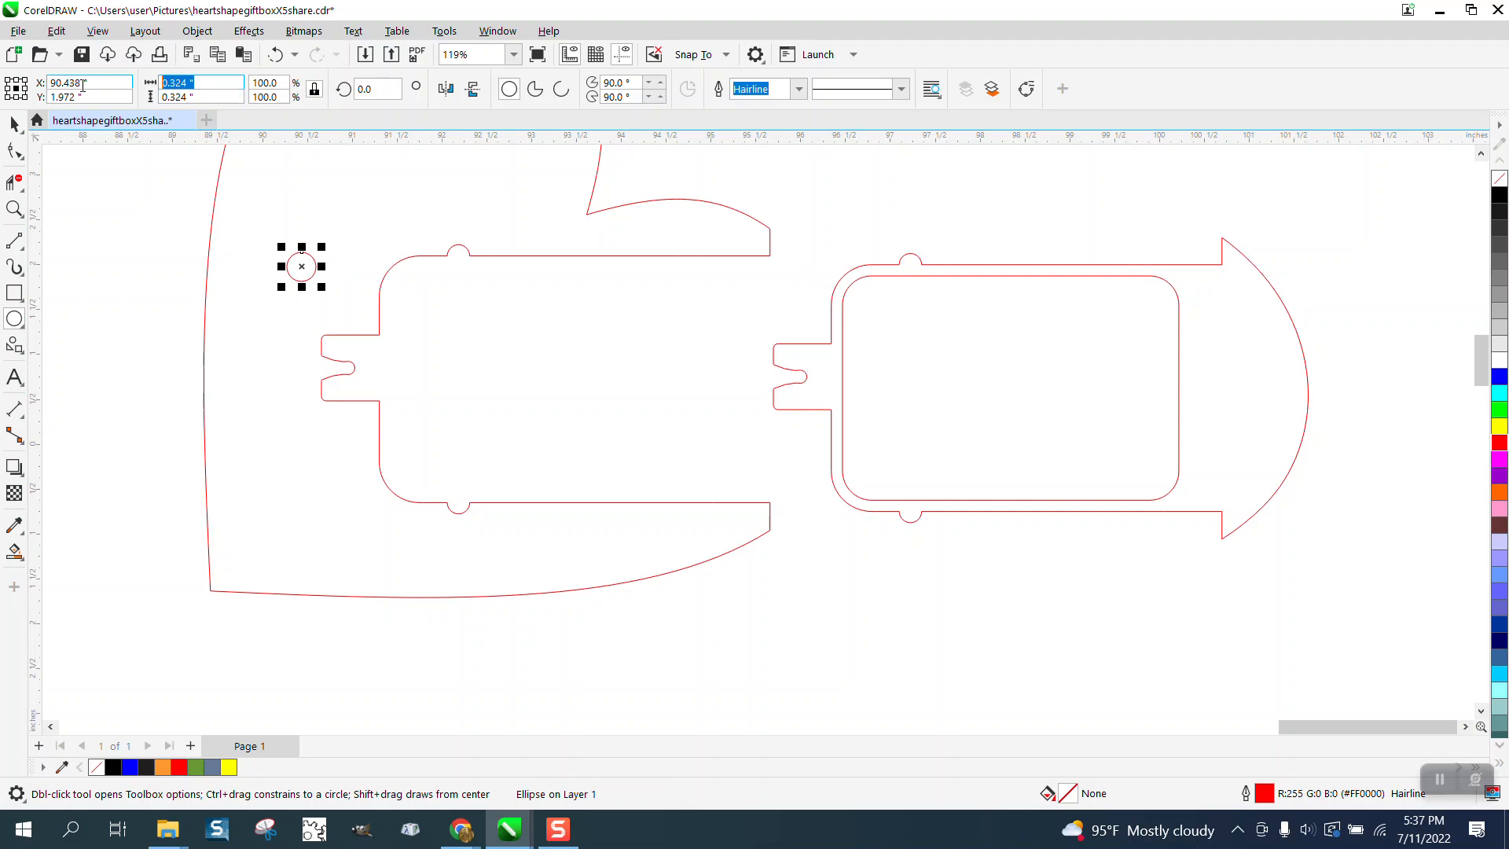
text(.25)
key(Return)
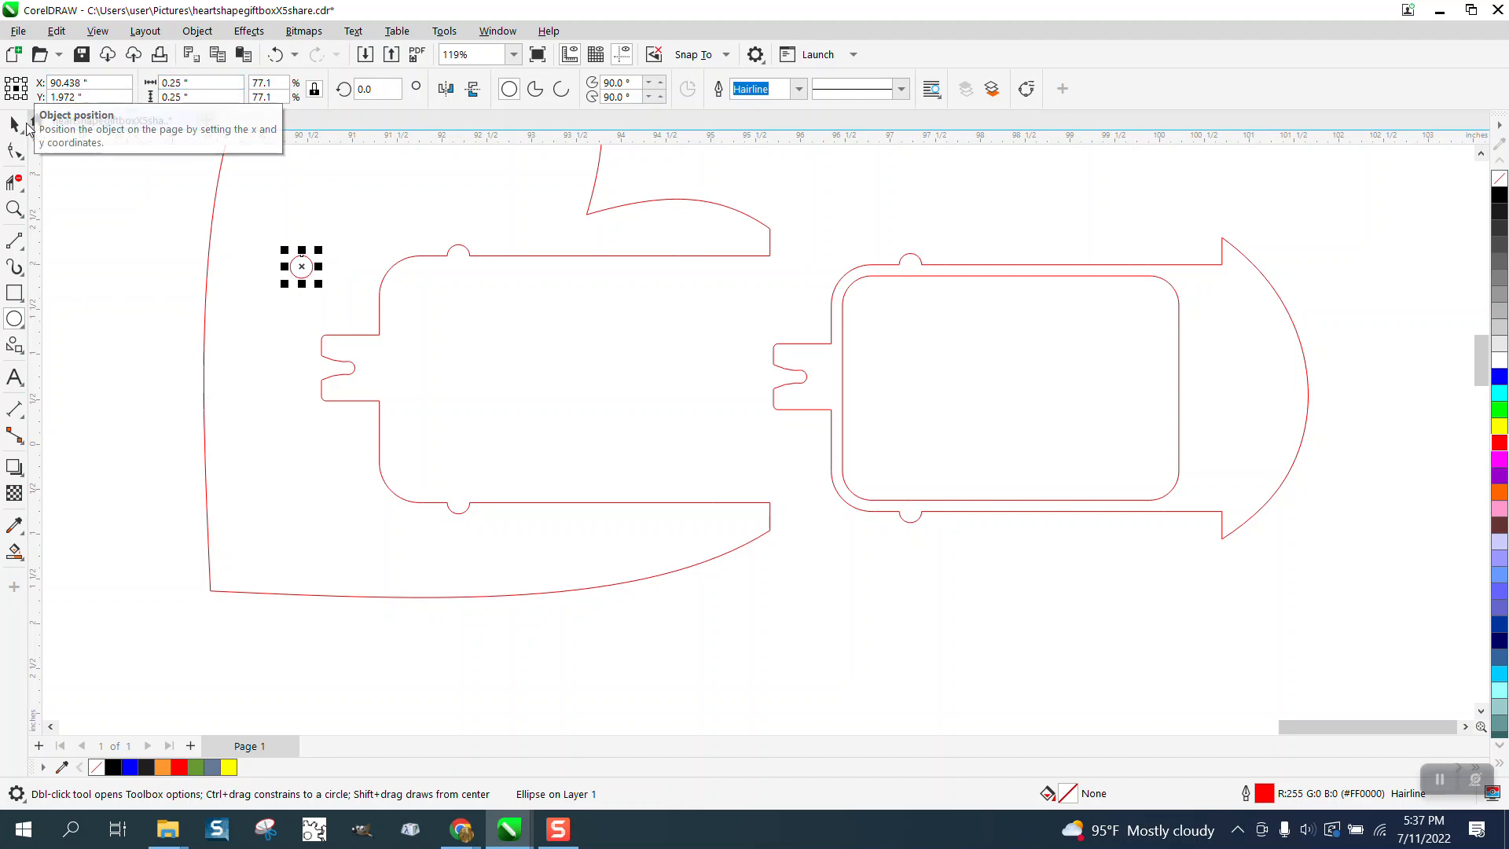
- Center the circle on the slot's upper edge near the open end, and place a copy straight below on the lower edge
key(space)
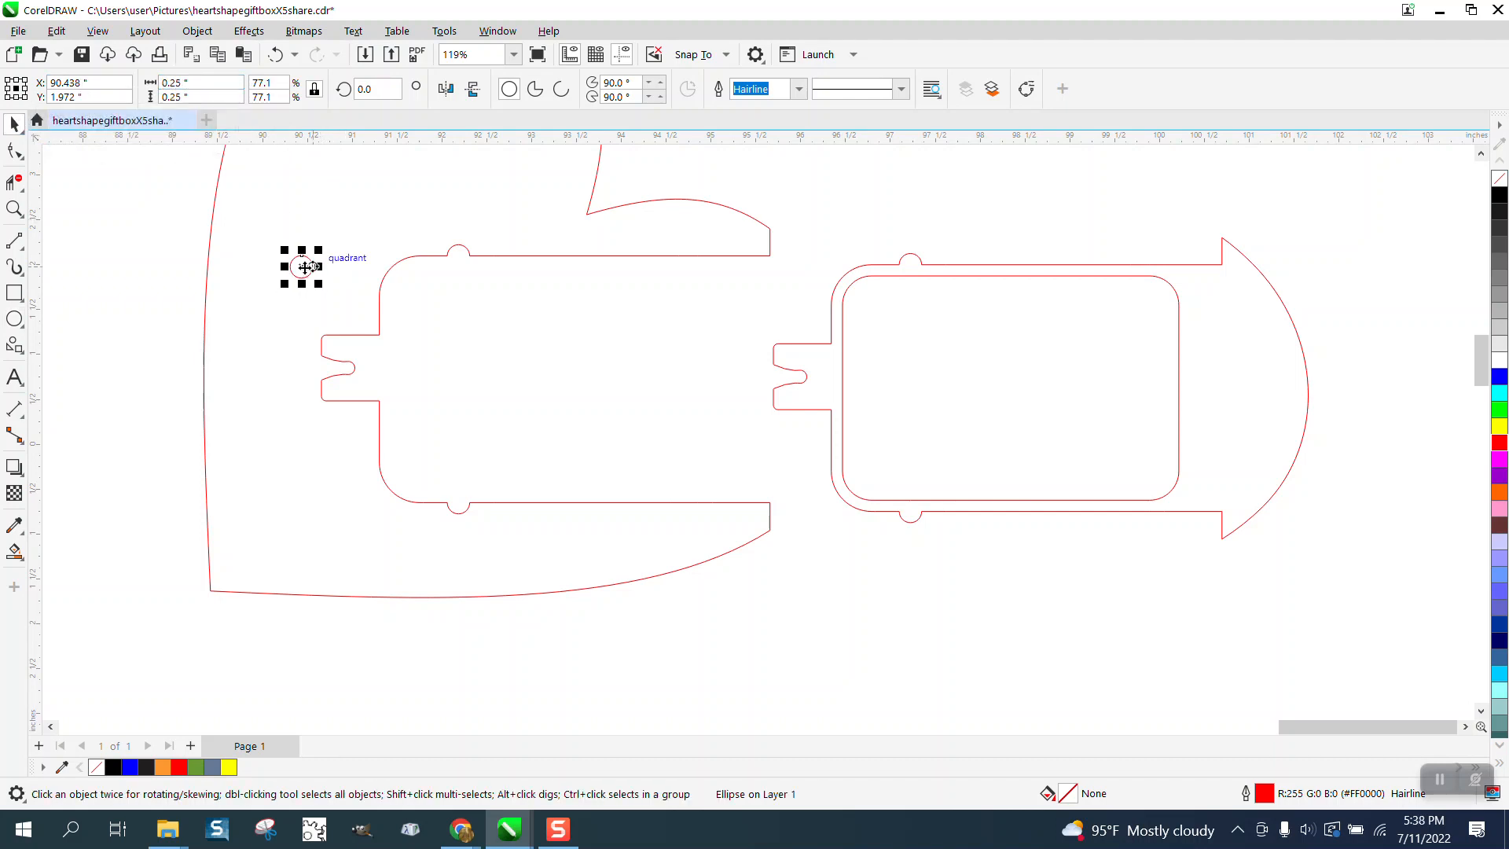
drag(301, 266, 720, 260)
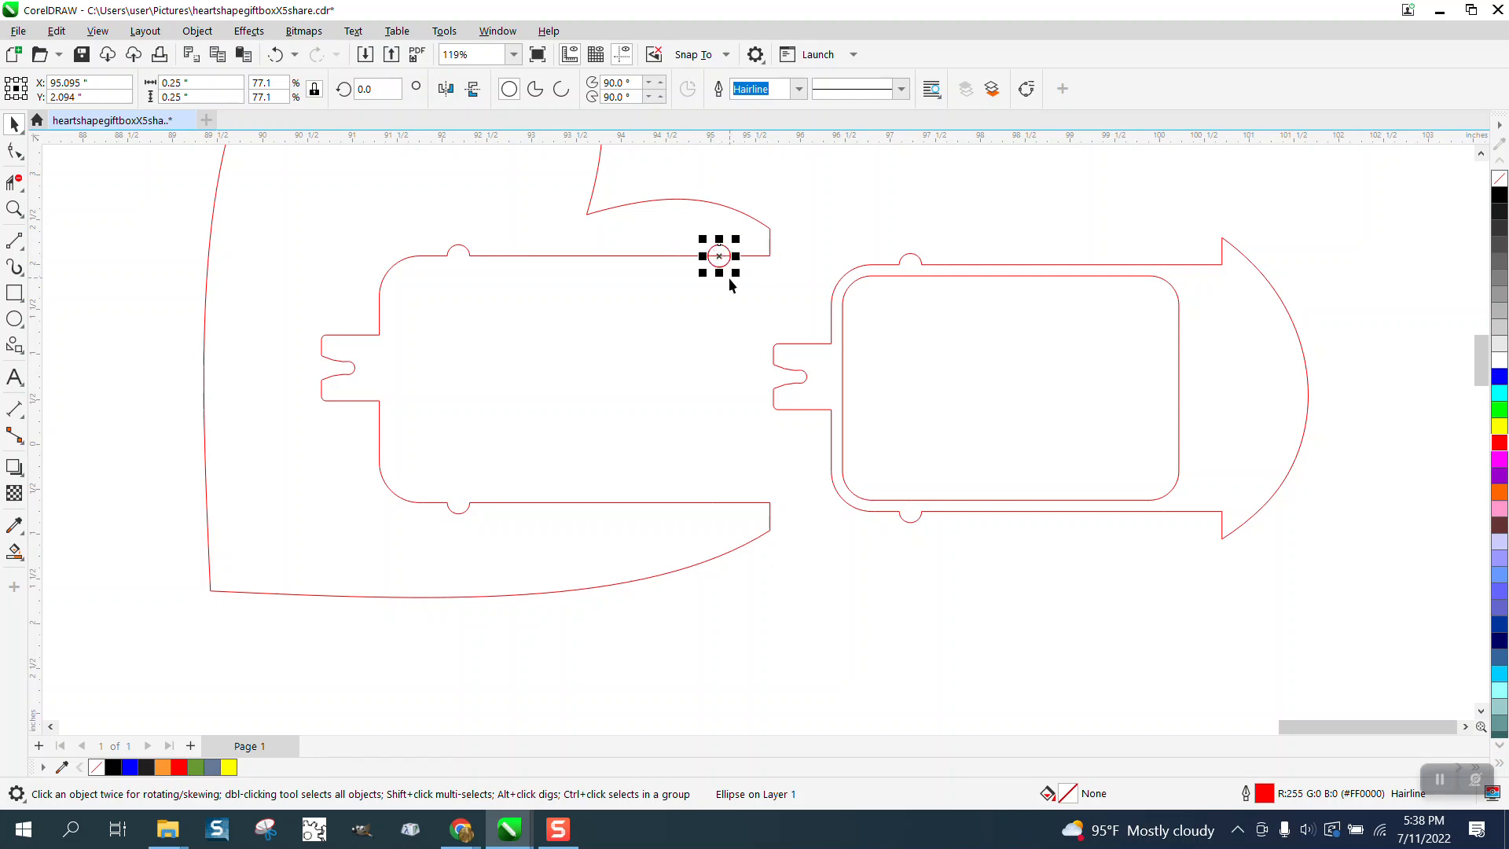
drag(713, 251, 718, 503)
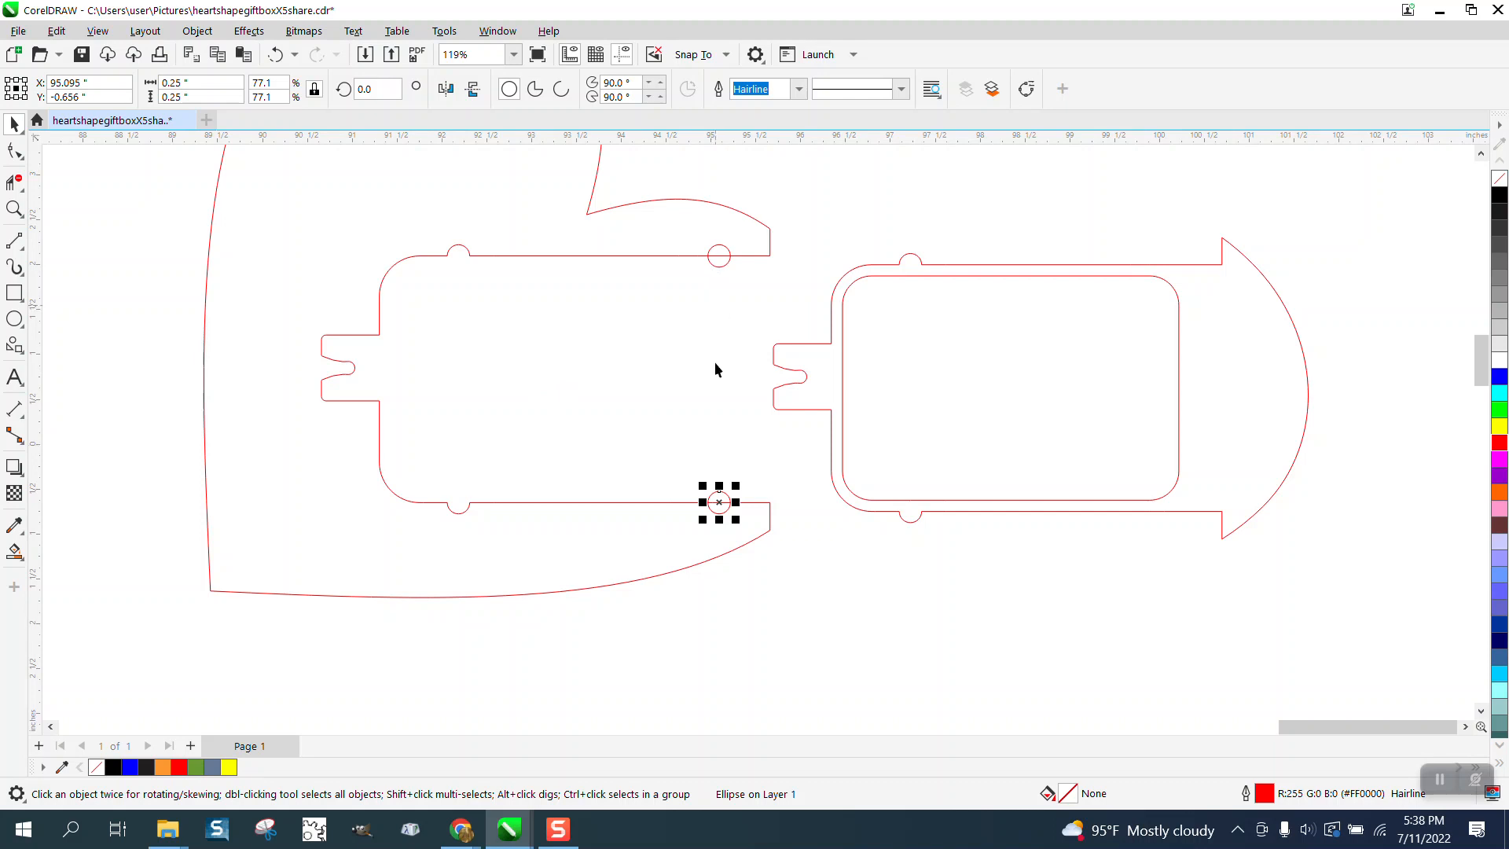
- Draw horizontal 2-point lines about 2.9 inches long joining each notch's outermost point to the outer quadrant of its matching circle
click(23, 249)
click(70, 262)
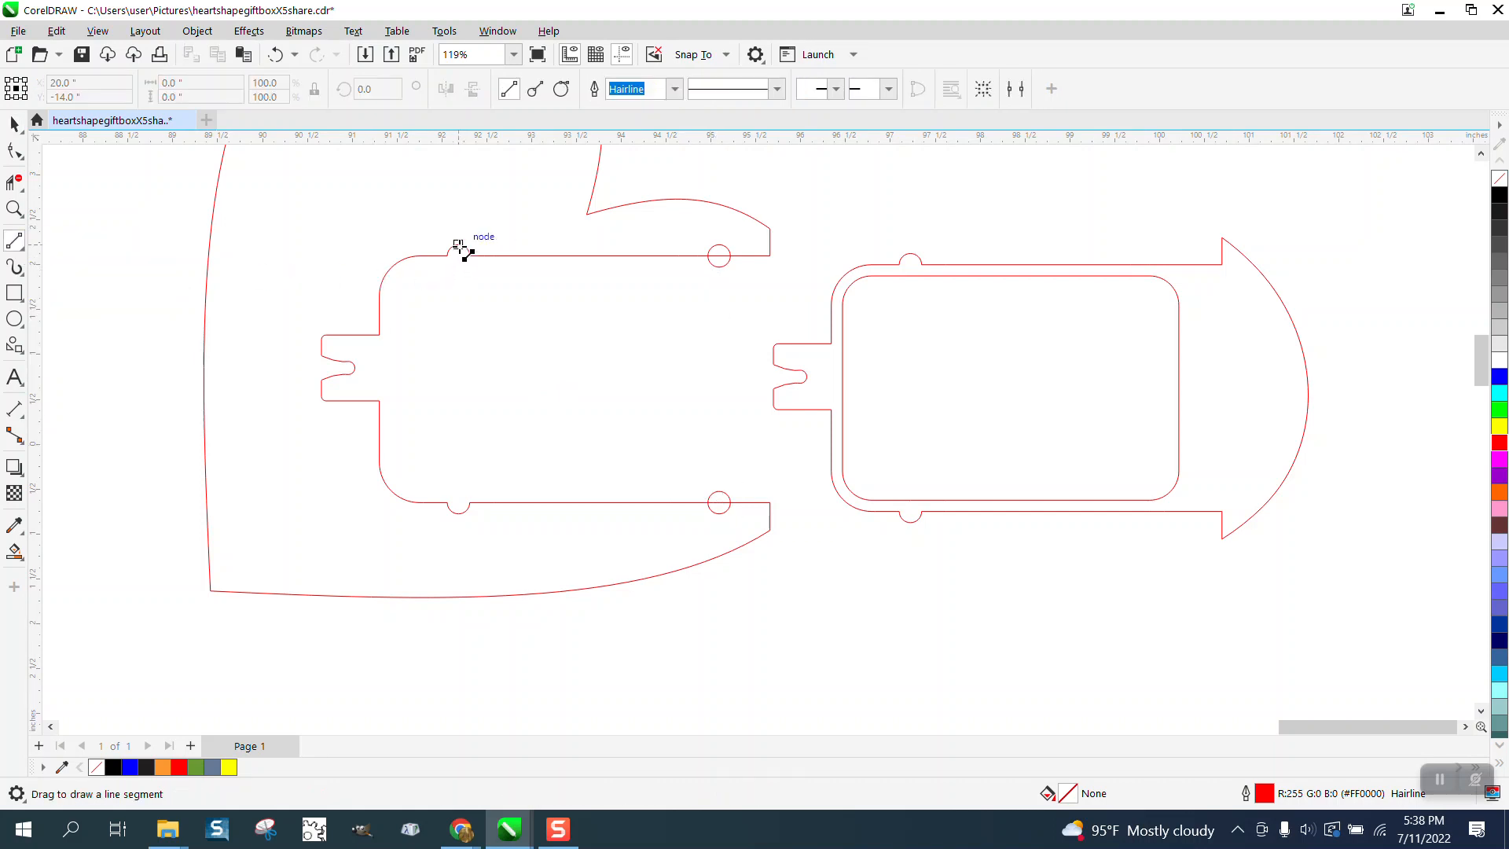
drag(458, 246, 718, 245)
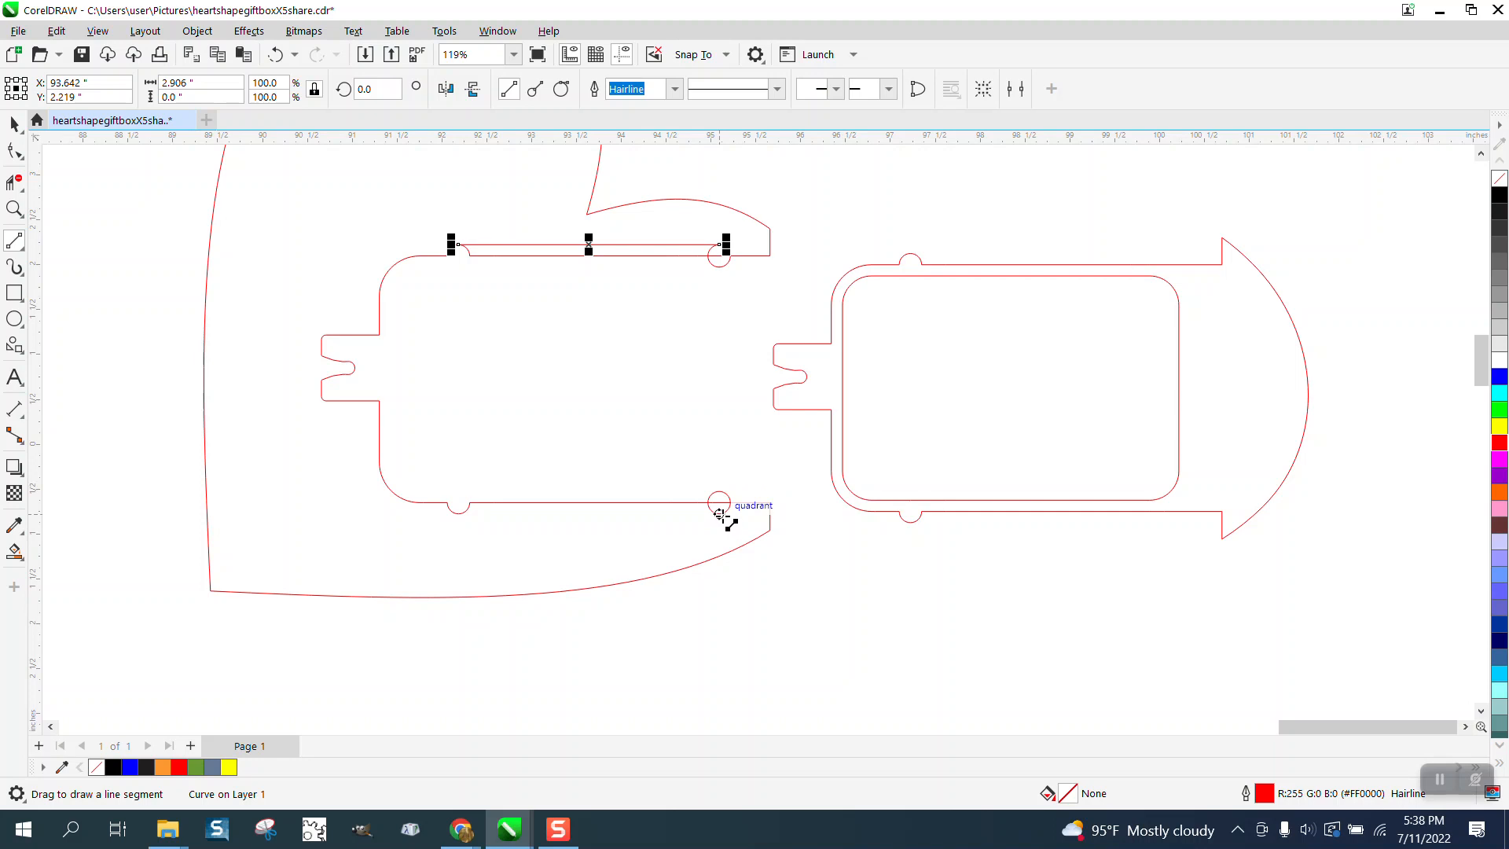
drag(719, 514, 468, 518)
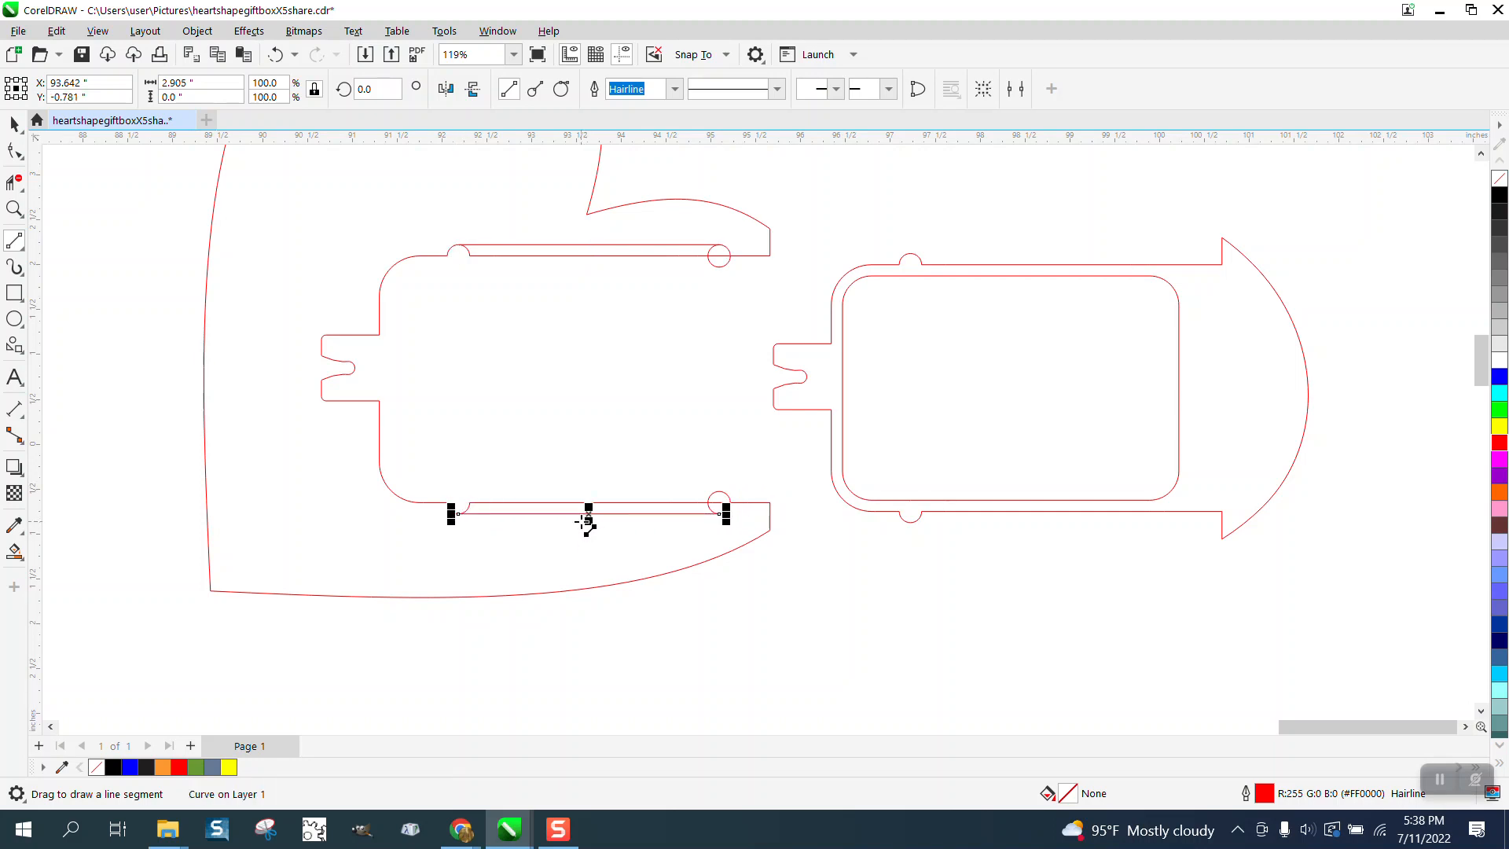
- Set the heart body's outline width to Hairline
click(14, 209)
drag(825, 370, 826, 370)
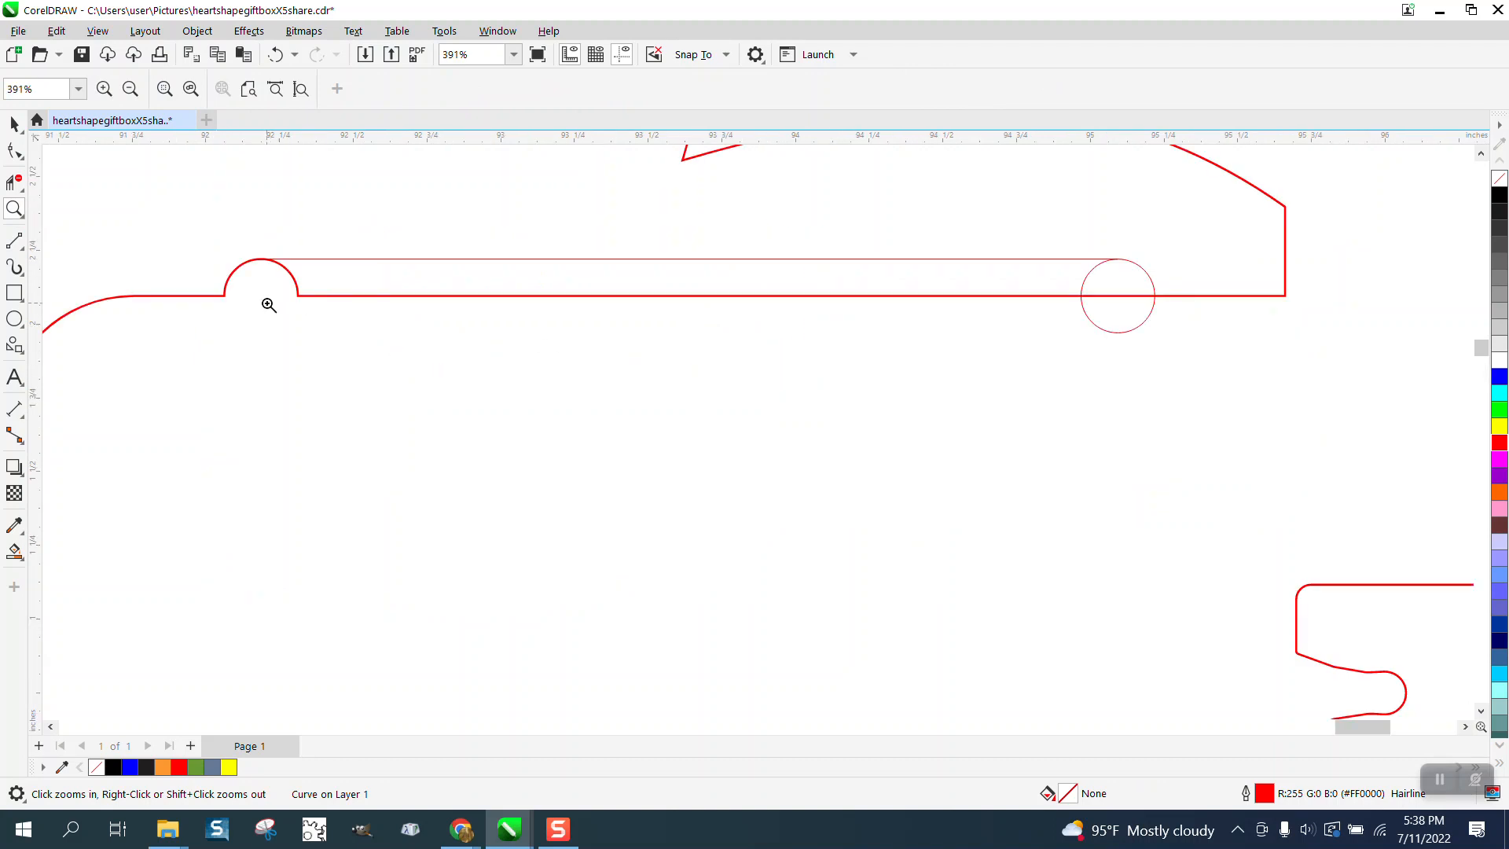
click(167, 295)
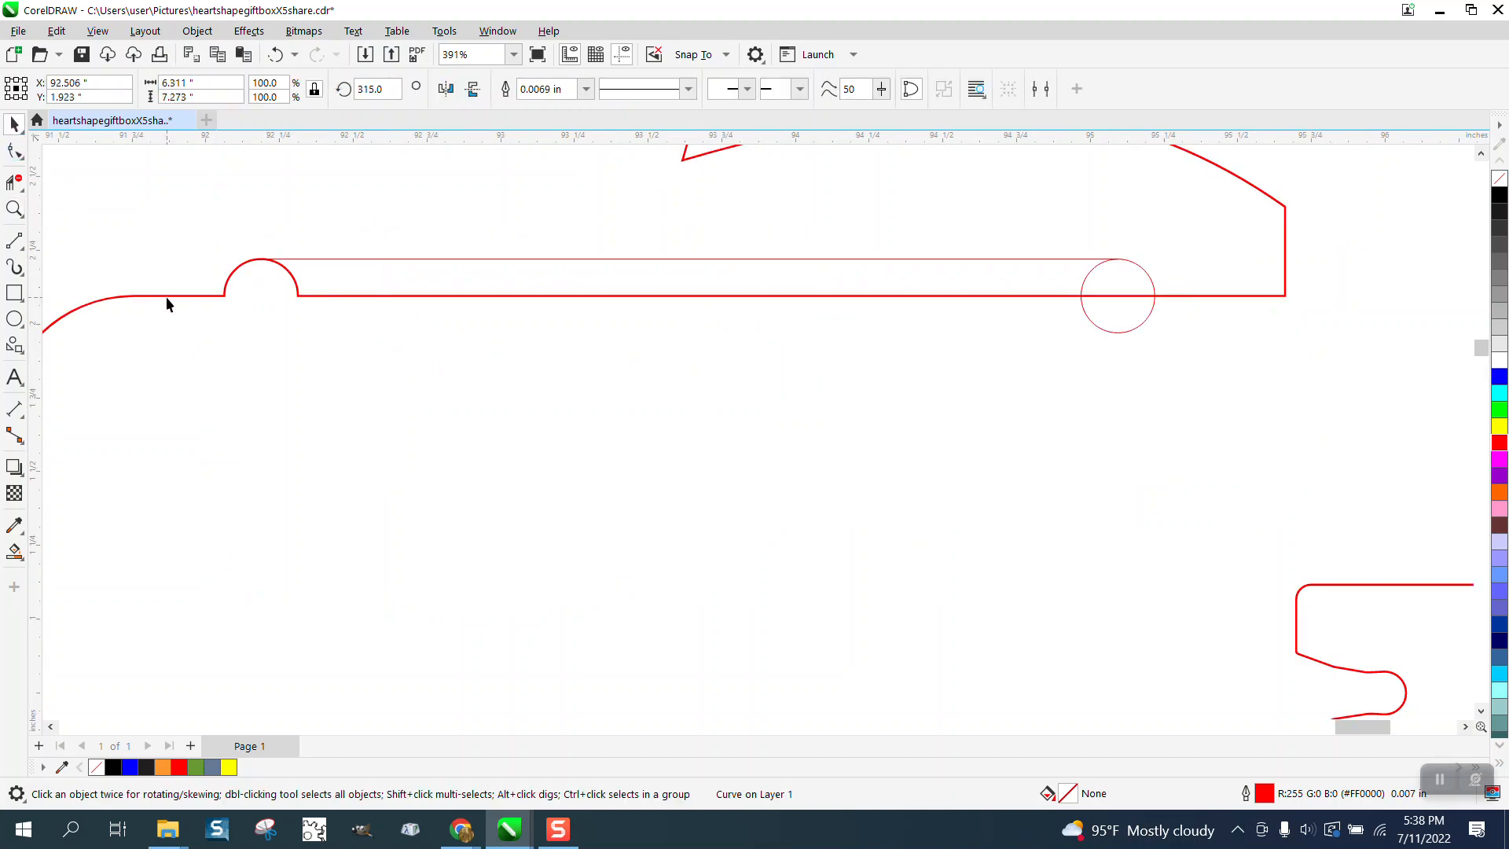
click(167, 295)
click(586, 89)
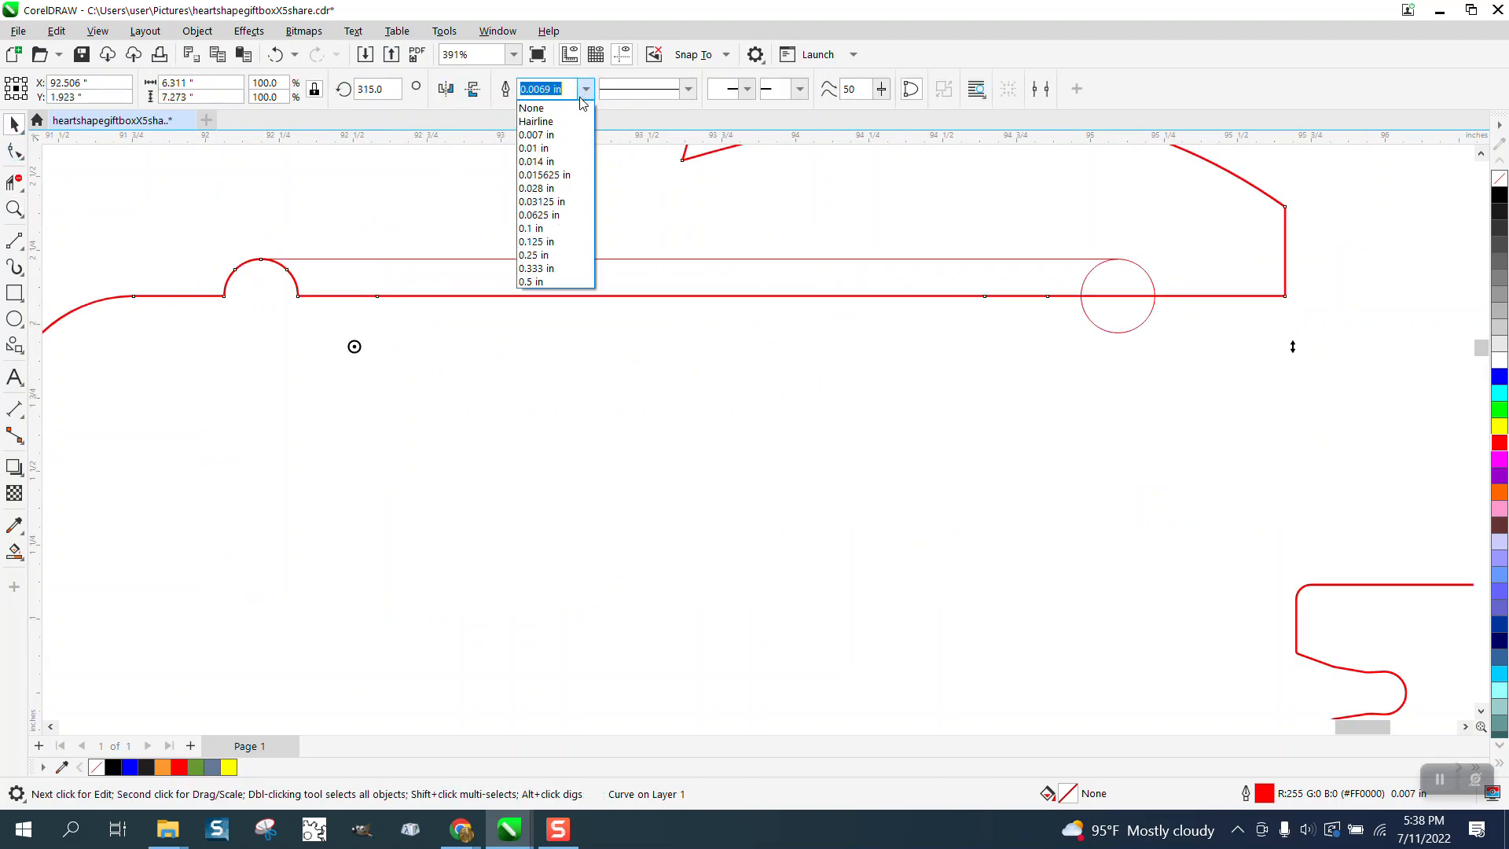
click(542, 122)
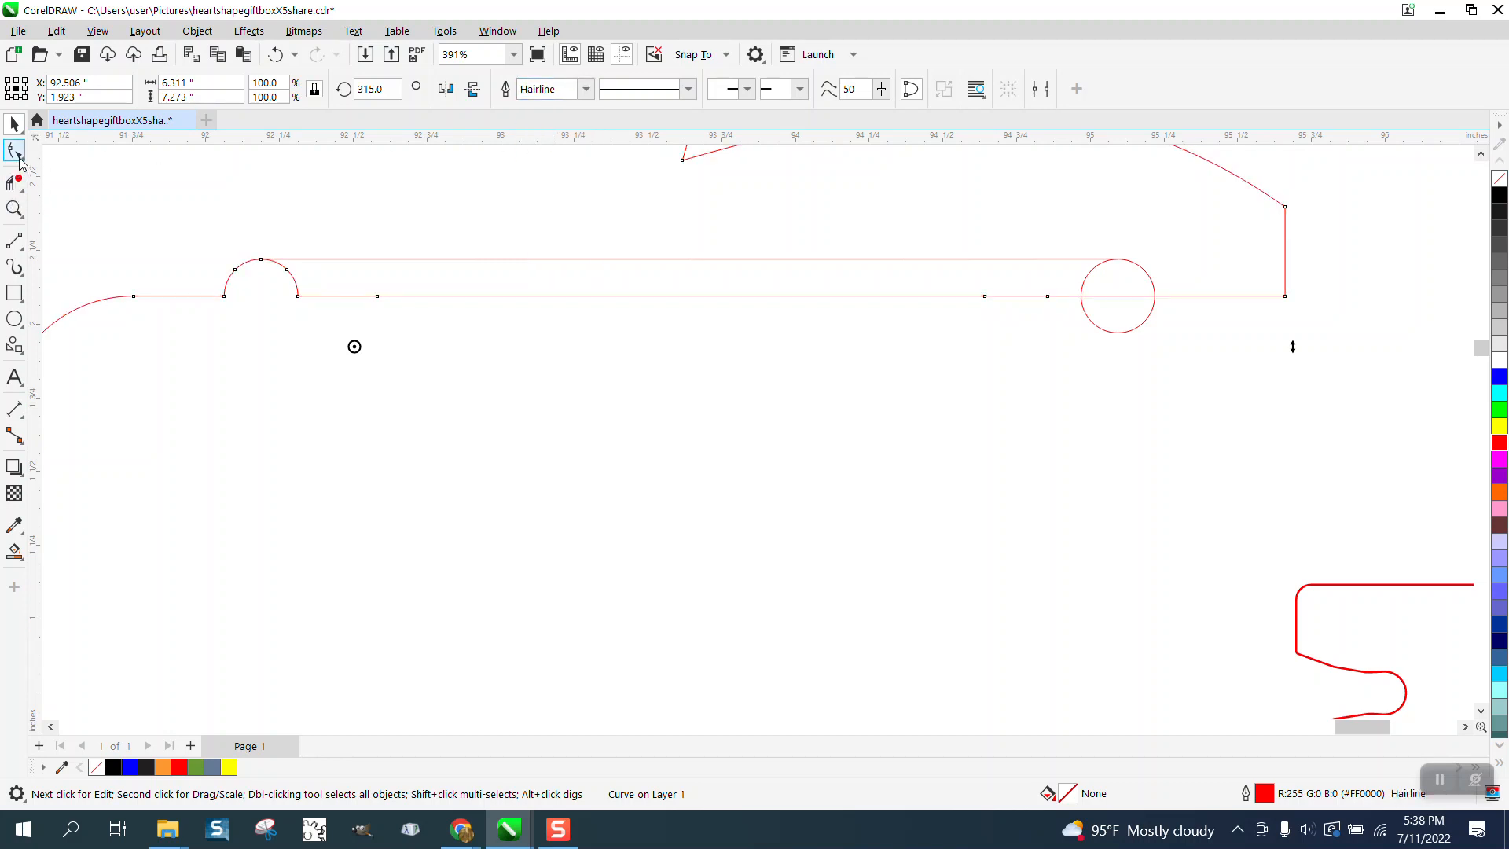
- Delete the virtual segments of the upper notch, slot edge and circle inside the new line, leaving one long rounded recess
click(14, 183)
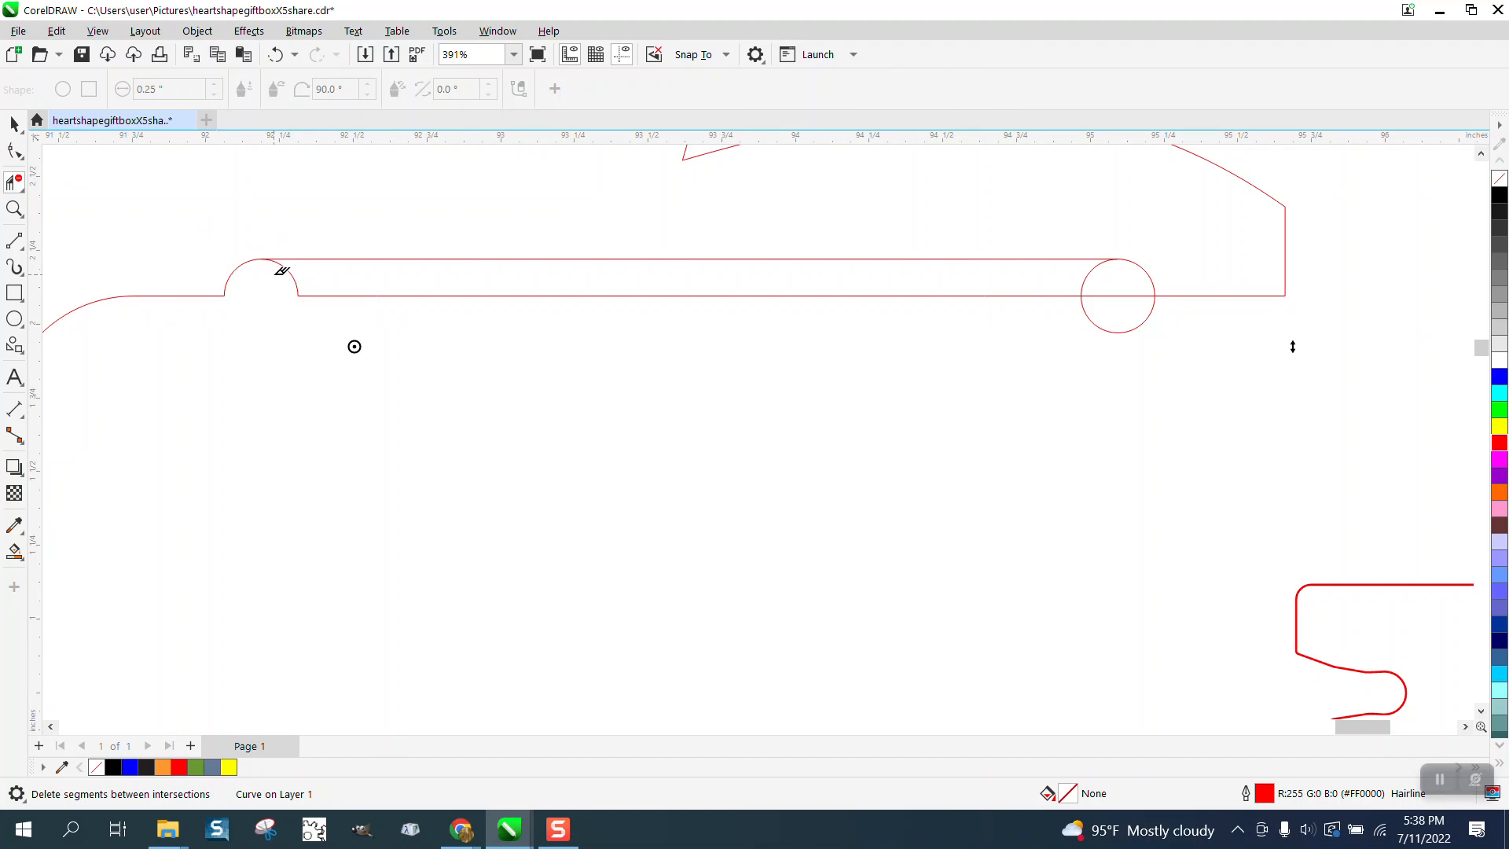
click(322, 296)
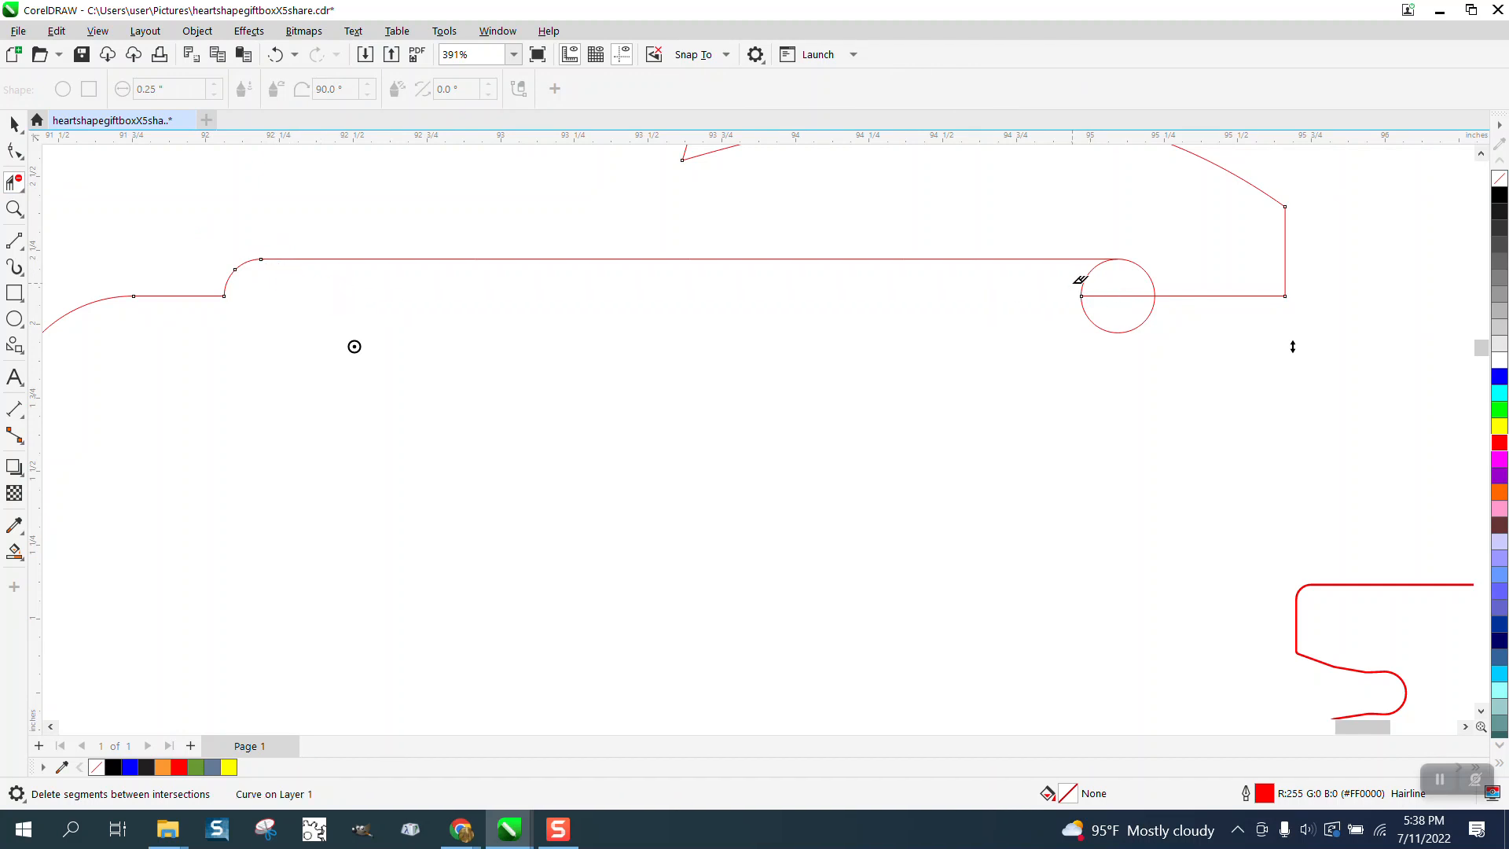
drag(1072, 283, 1133, 344)
scroll(534, 280, down, 4)
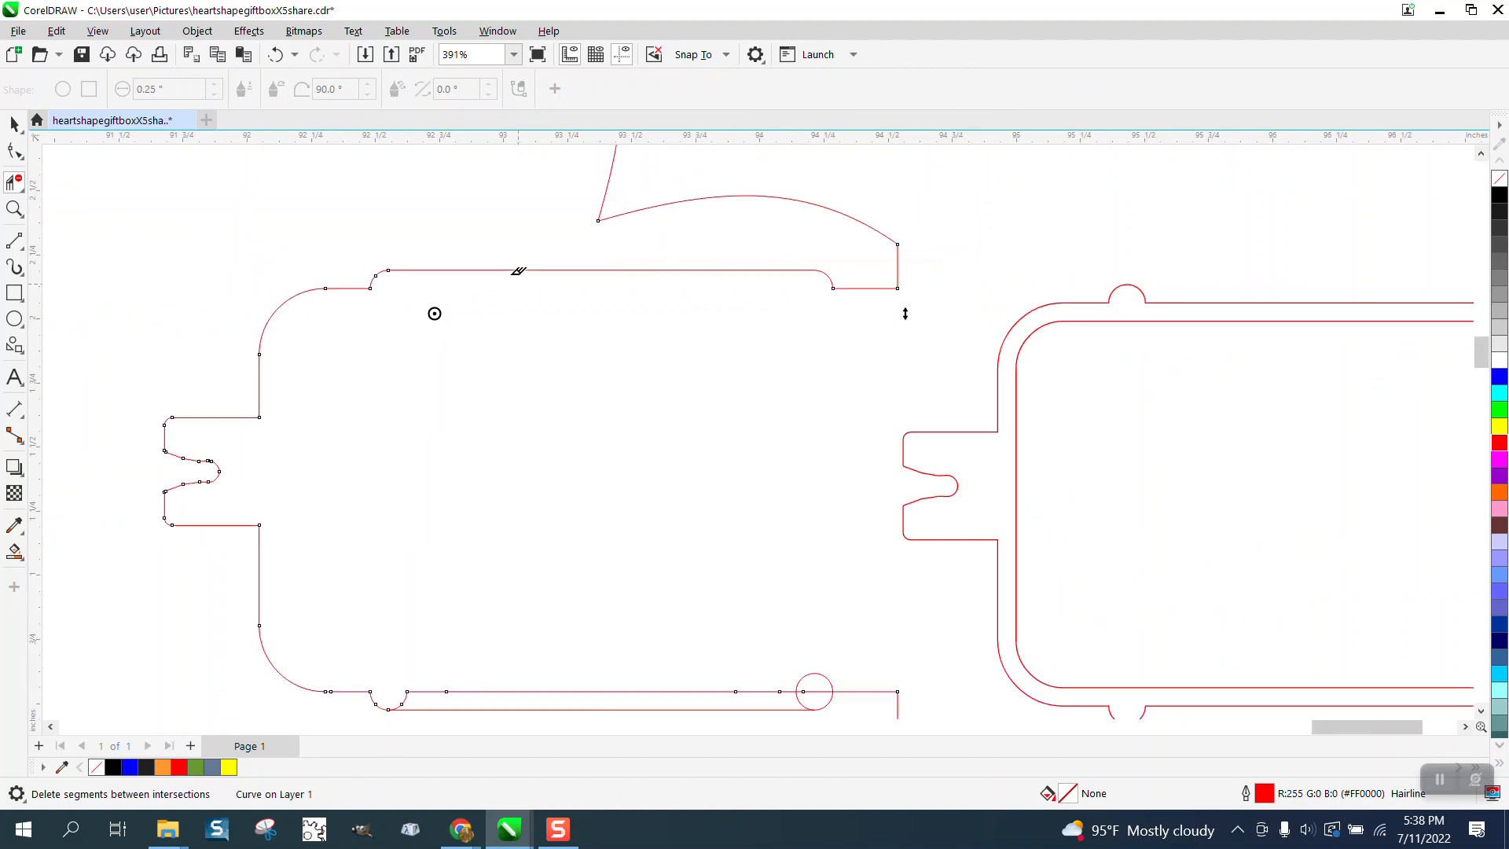
- Delete the excess virtual segments along the lower slot edge, undoing the full circle removal, to leave a matching long rounded recess
click(14, 207)
drag(398, 511, 749, 611)
click(14, 183)
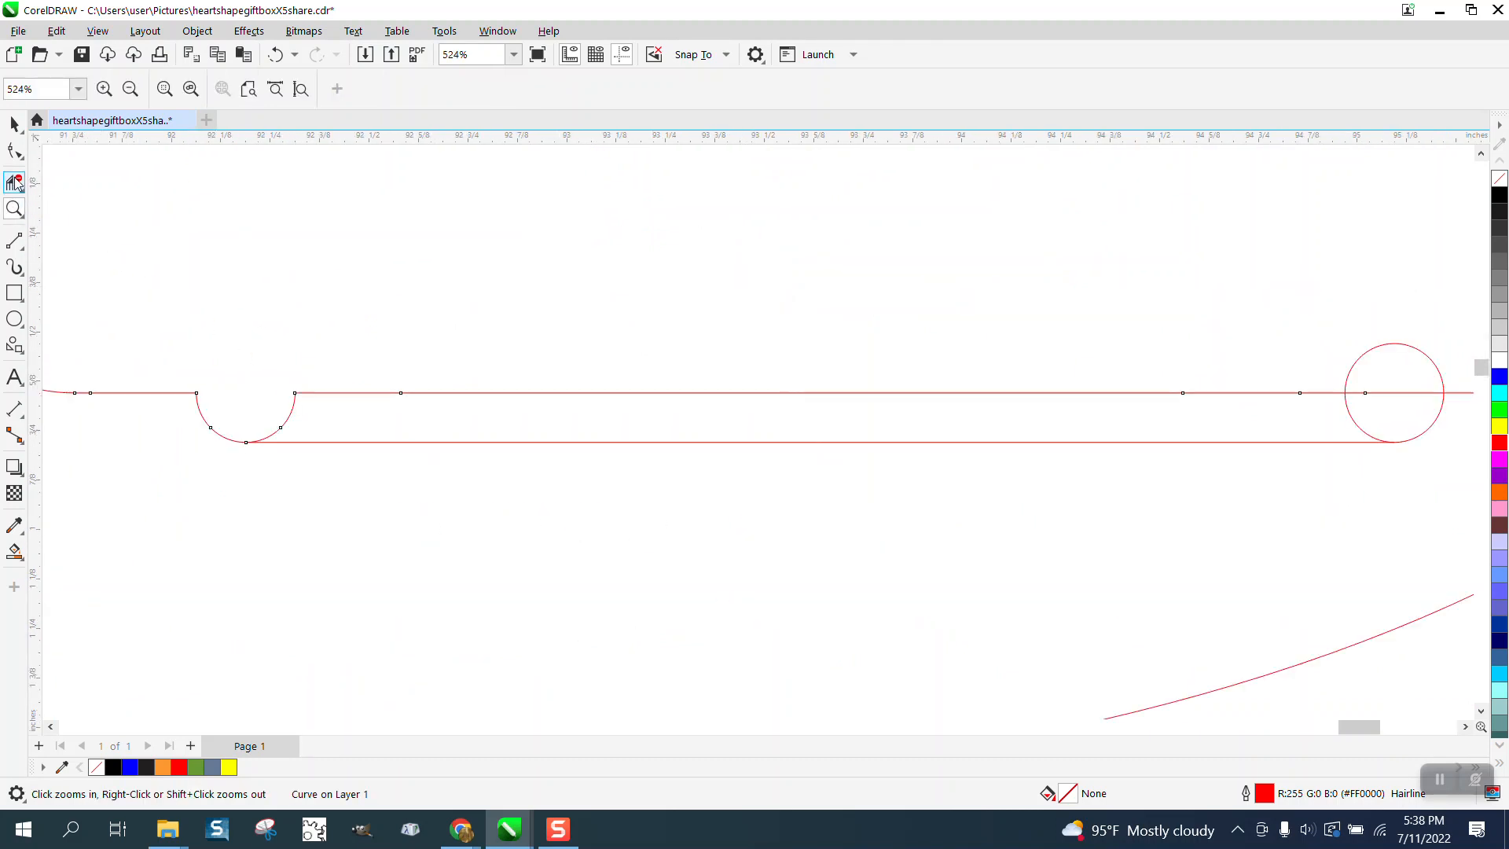
click(338, 393)
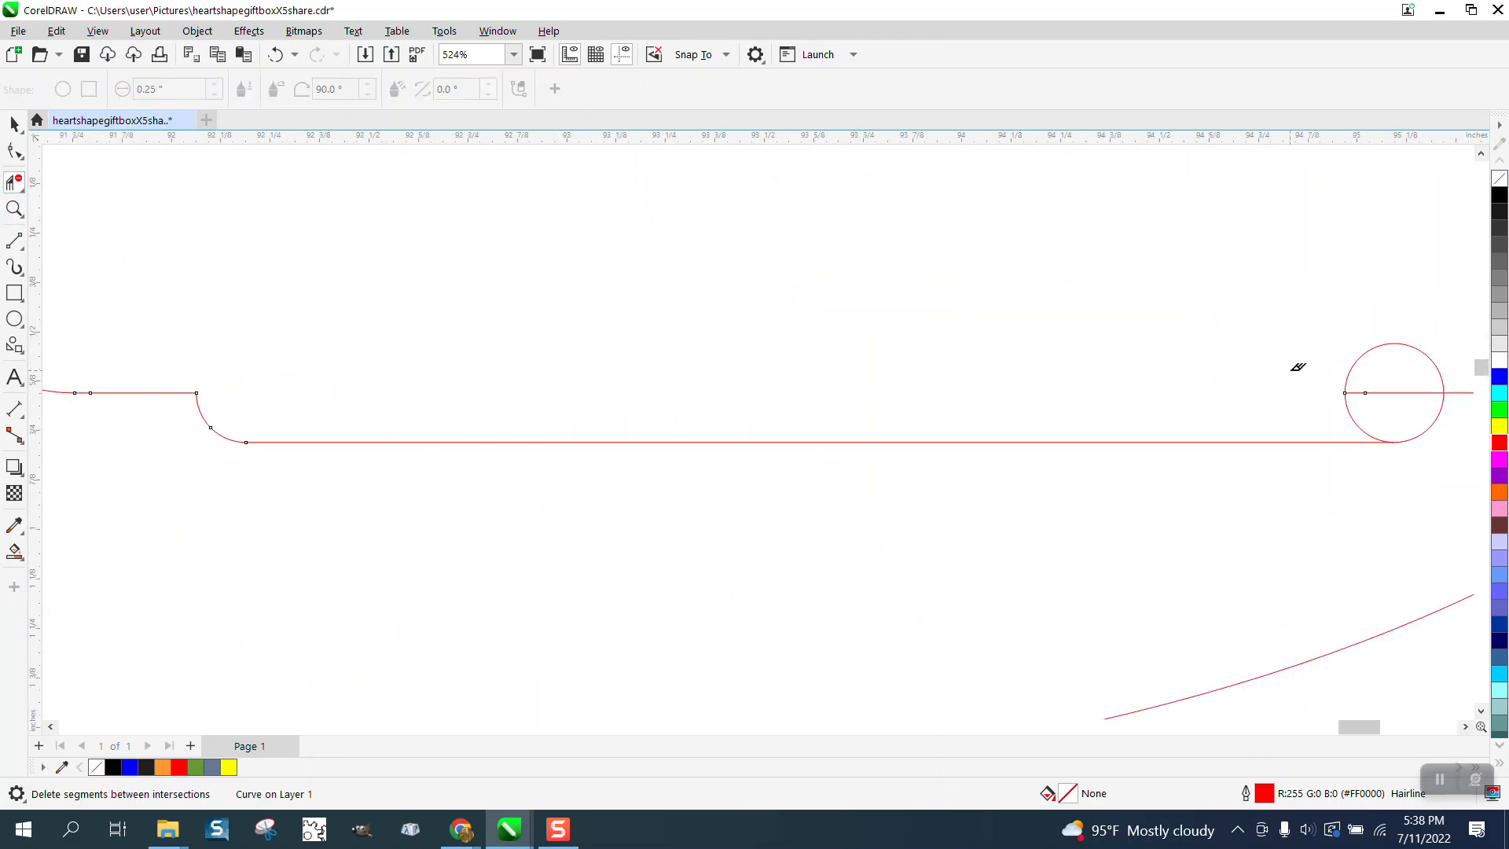
drag(1357, 383, 1354, 408)
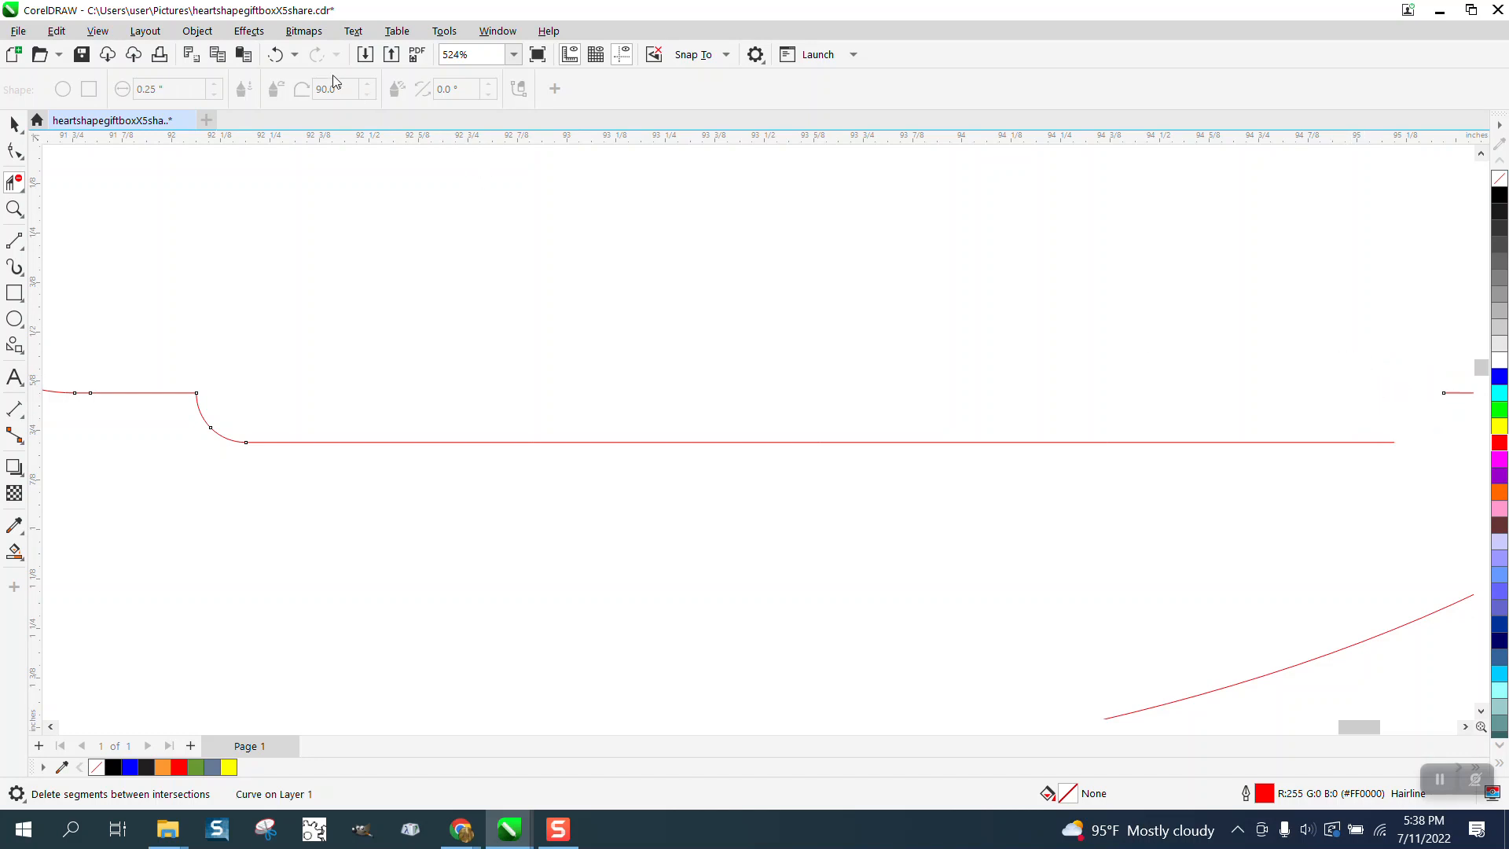
click(275, 54)
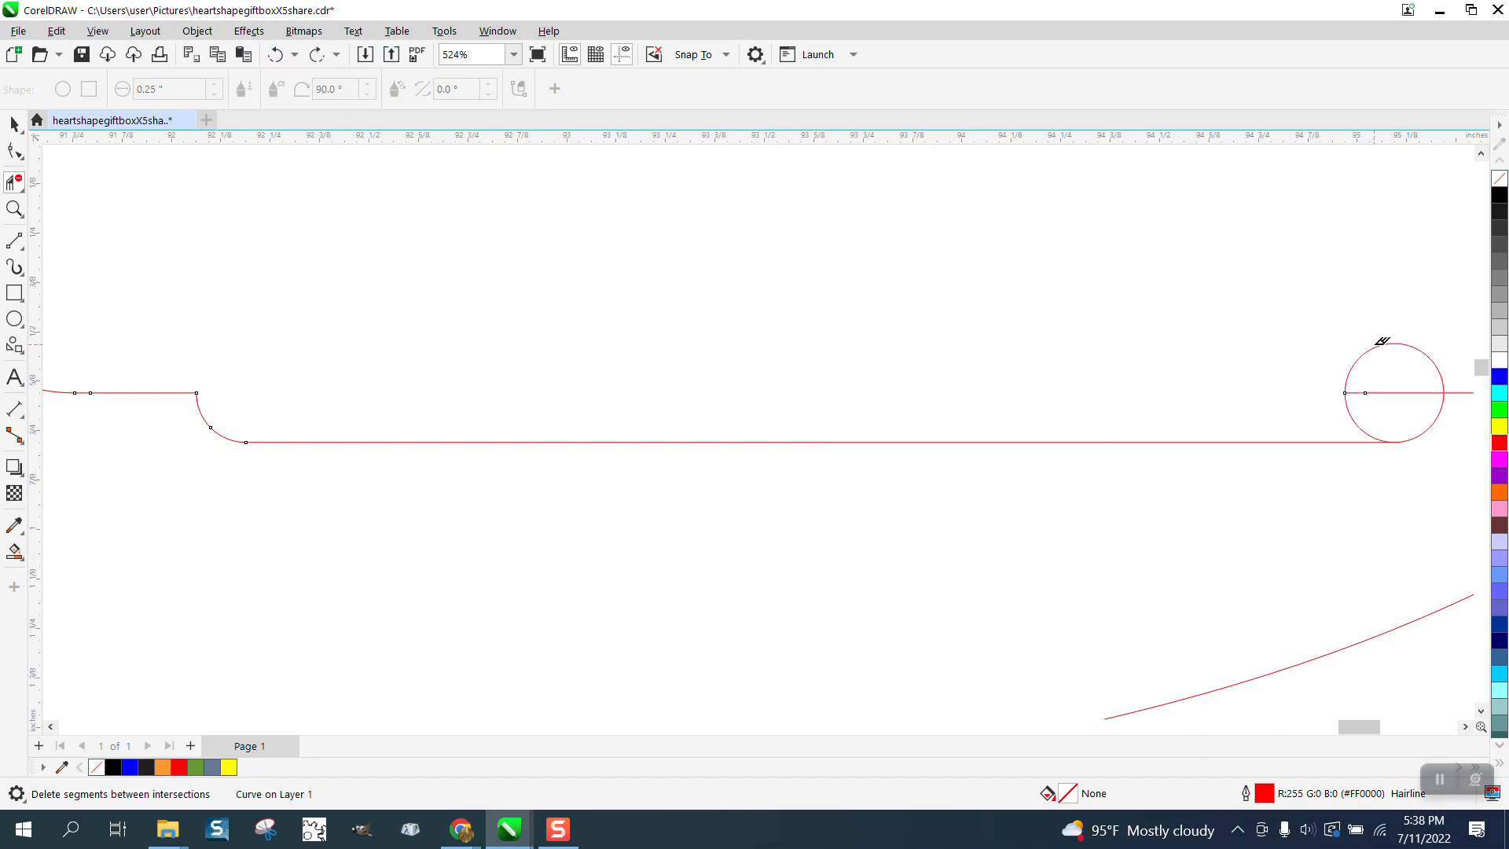
click(1379, 342)
click(1368, 391)
- Smart Fill the heart body around the widened slot to create a single closed shape
scroll(1353, 401, down, 5)
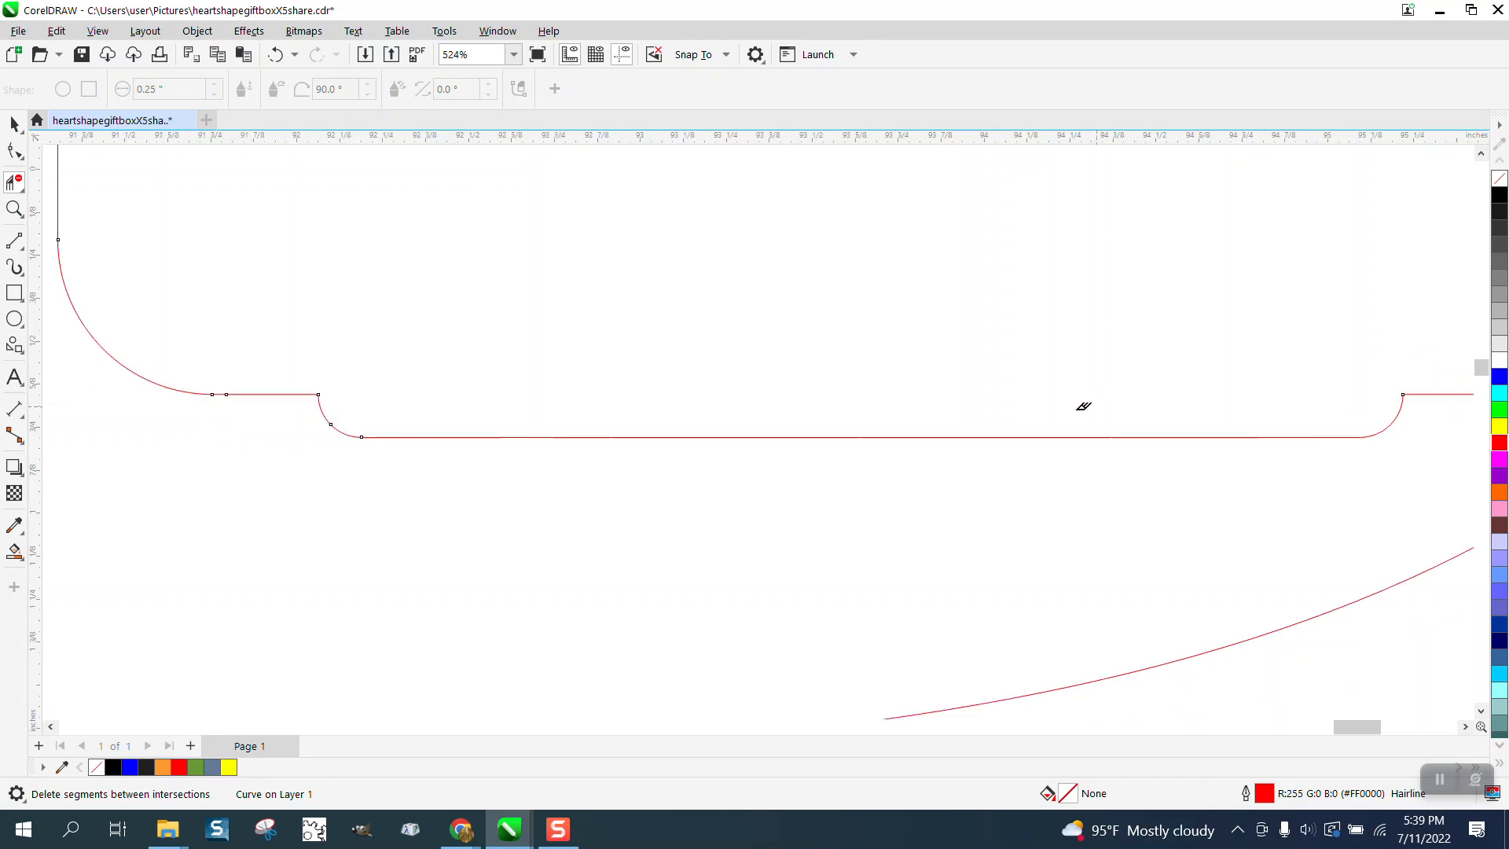
scroll(197, 445, down, 1)
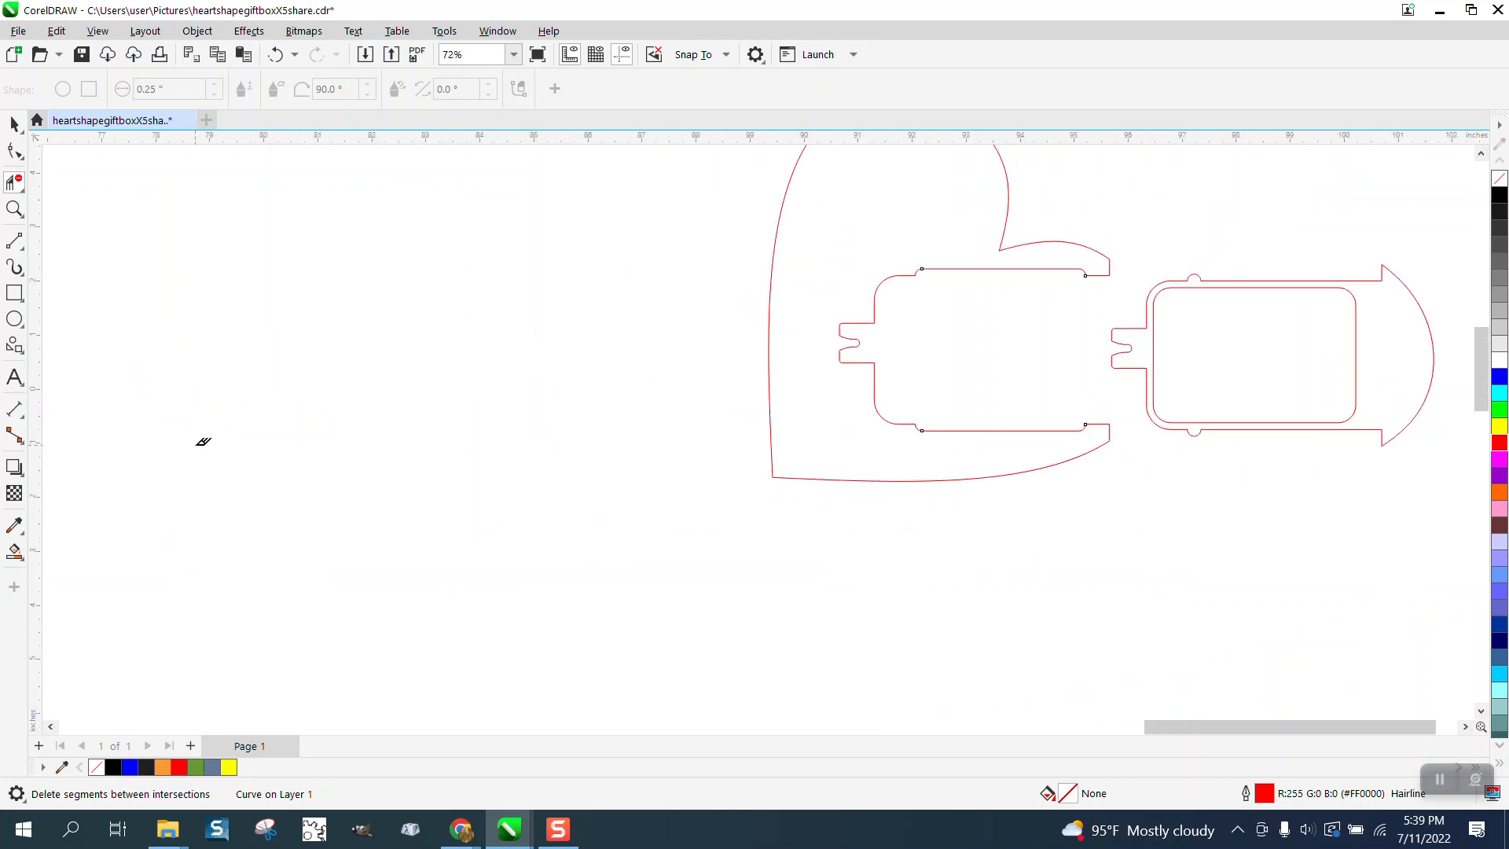
click(14, 552)
click(832, 427)
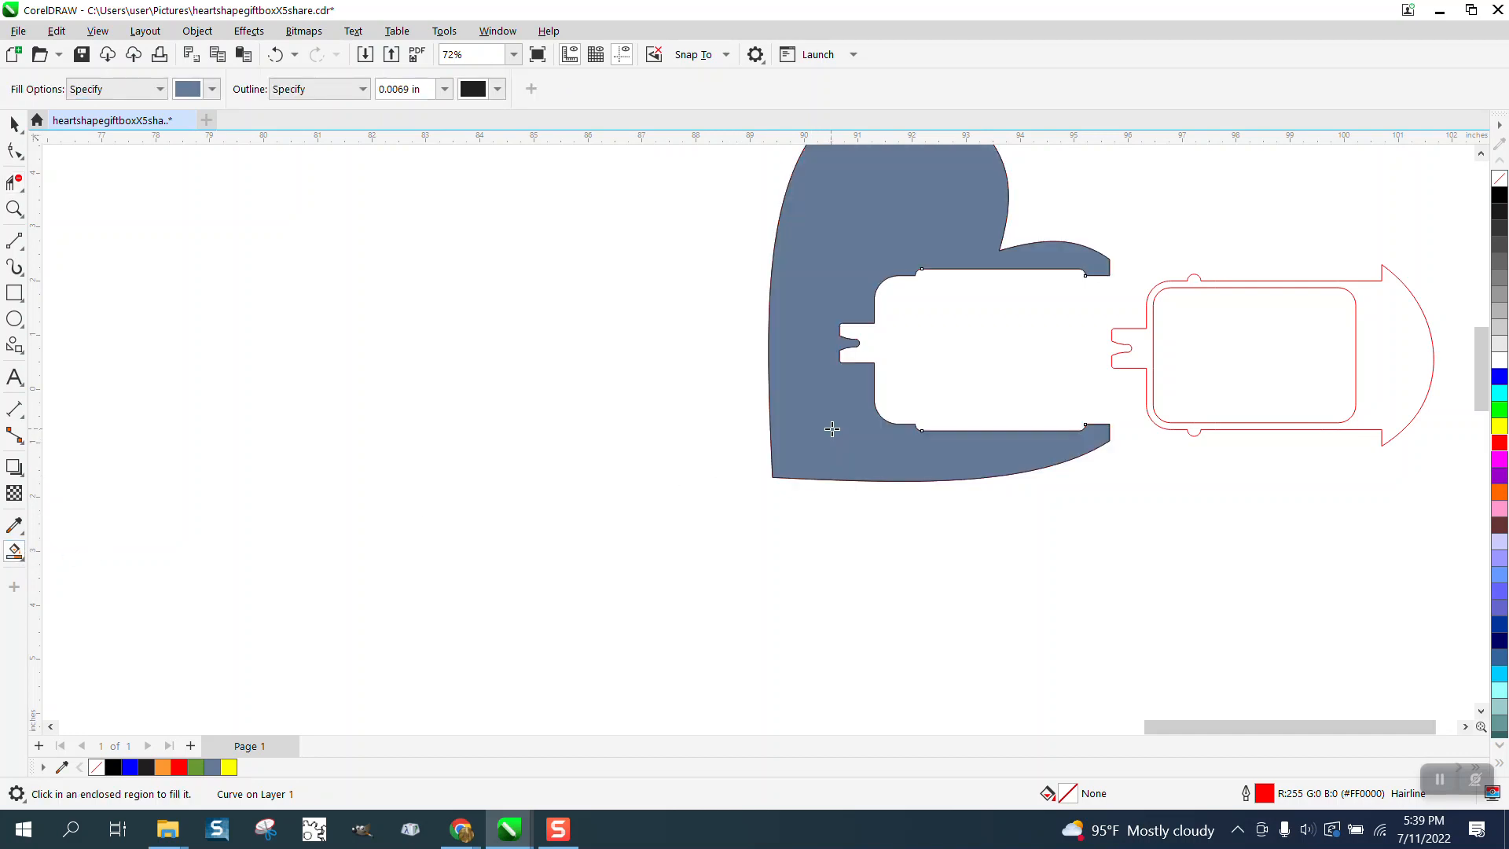
- Move the filled heart body 10 inches left, remove its fill and give it a red outline
key(Left)
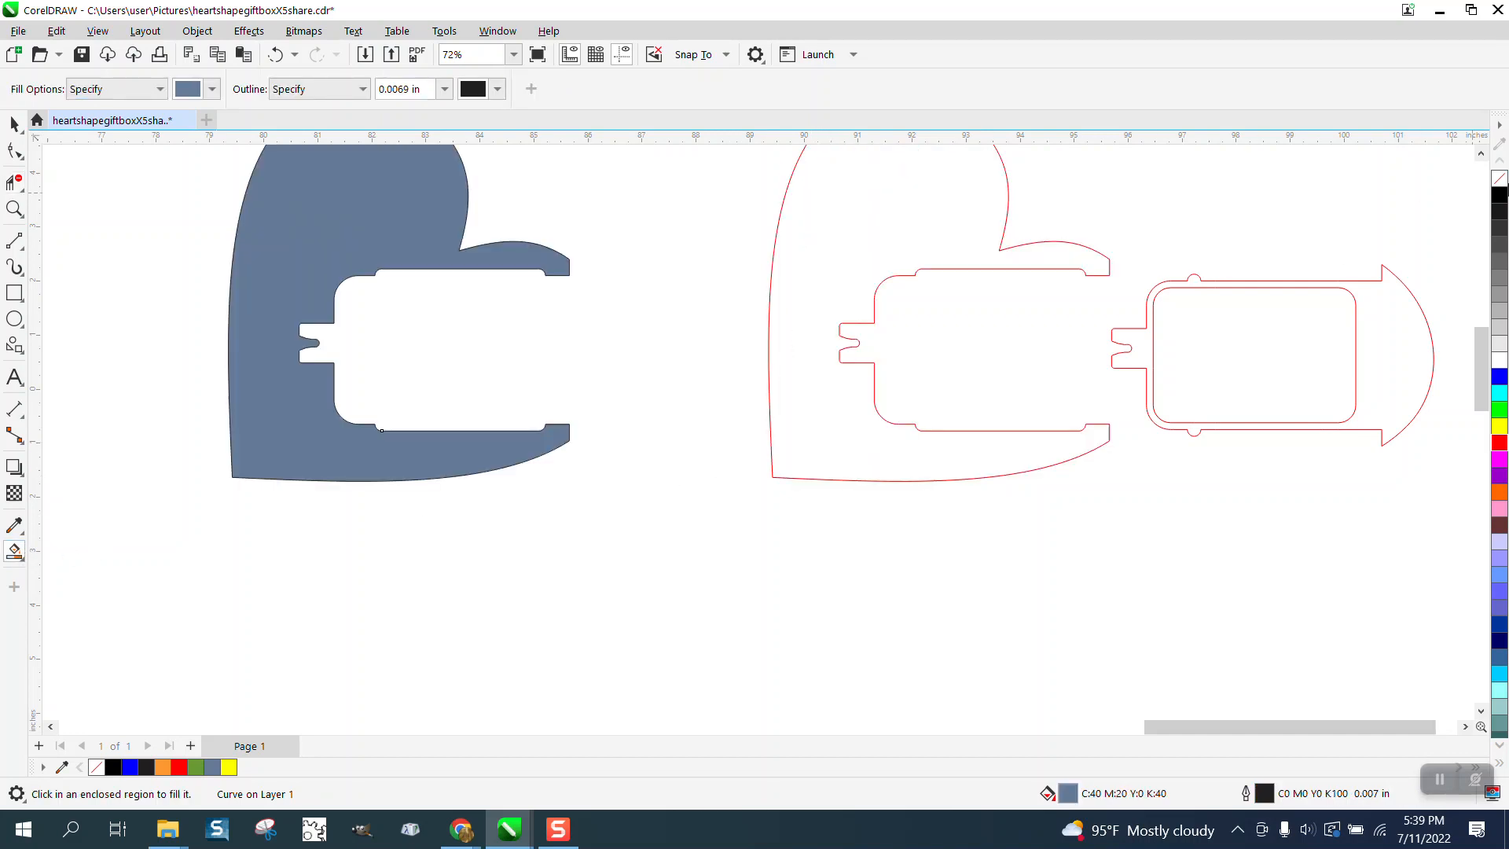
click(1500, 179)
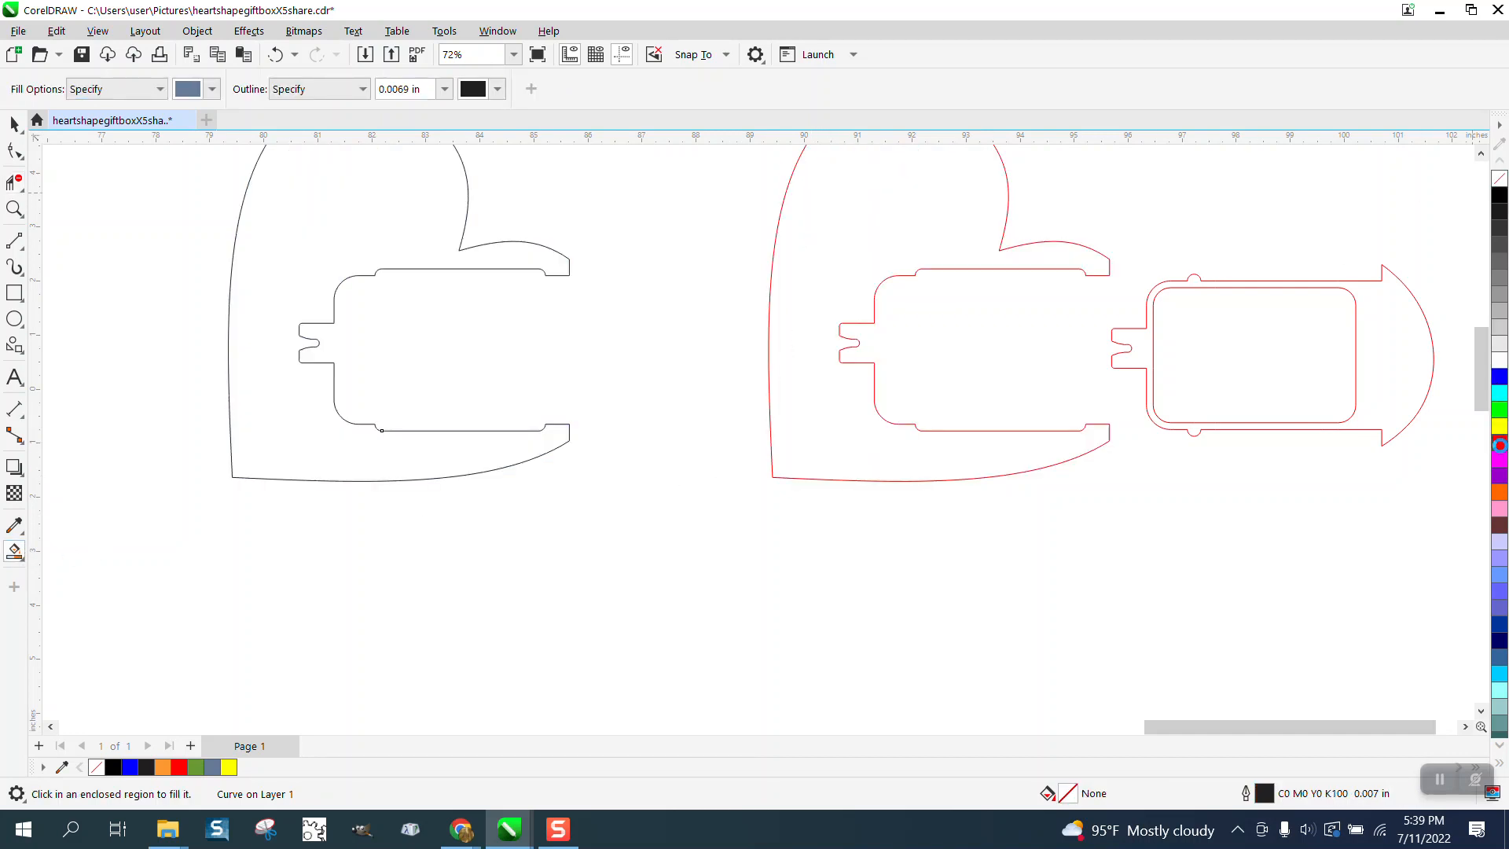
right_click(1499, 446)
- Delete the old heart body outline and the leftover upper and lower recess lines
click(15, 123)
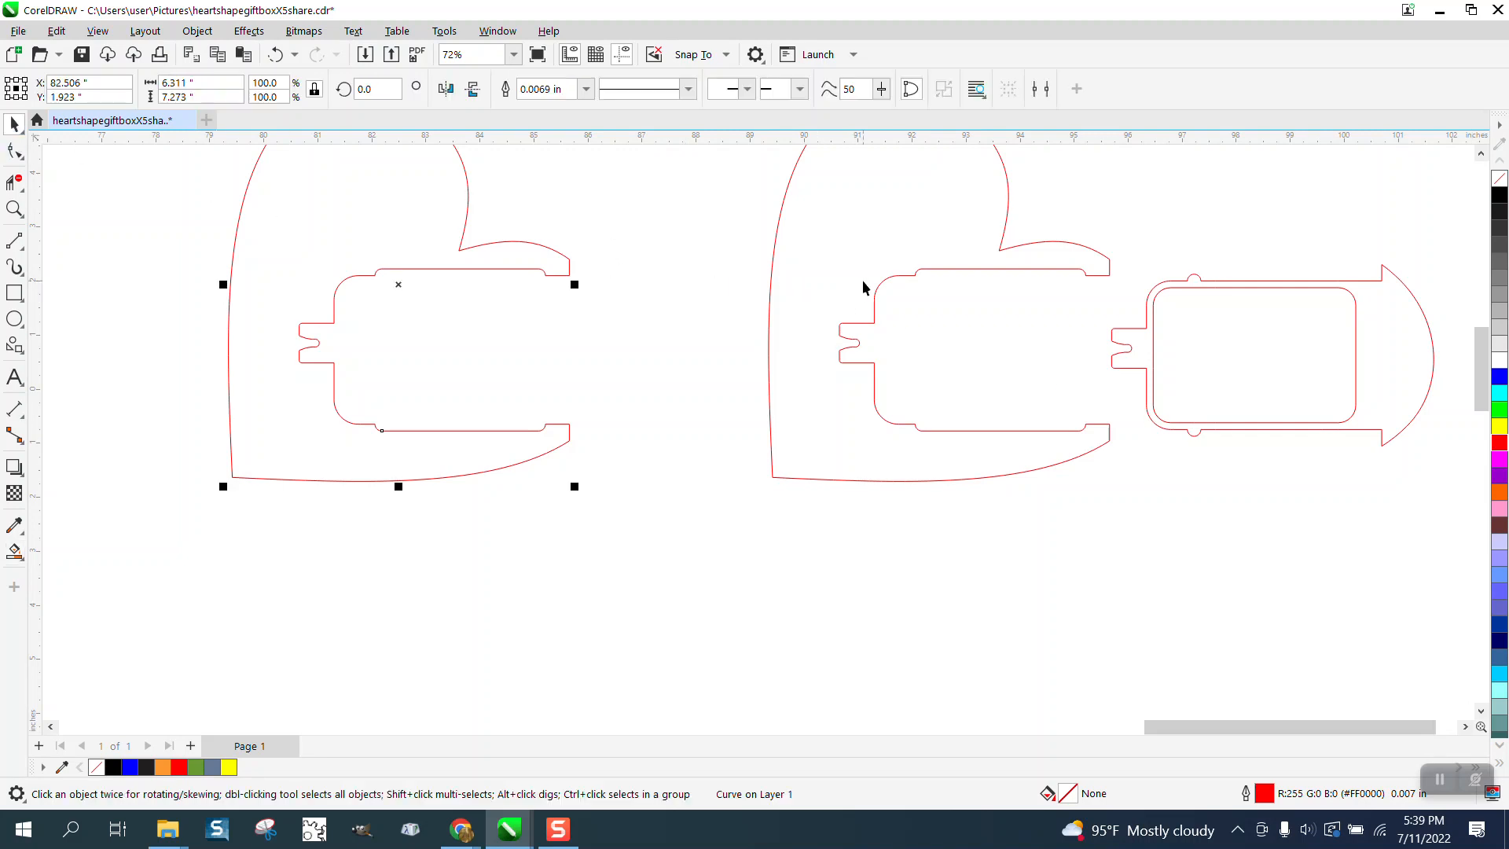
click(868, 281)
key(Delete)
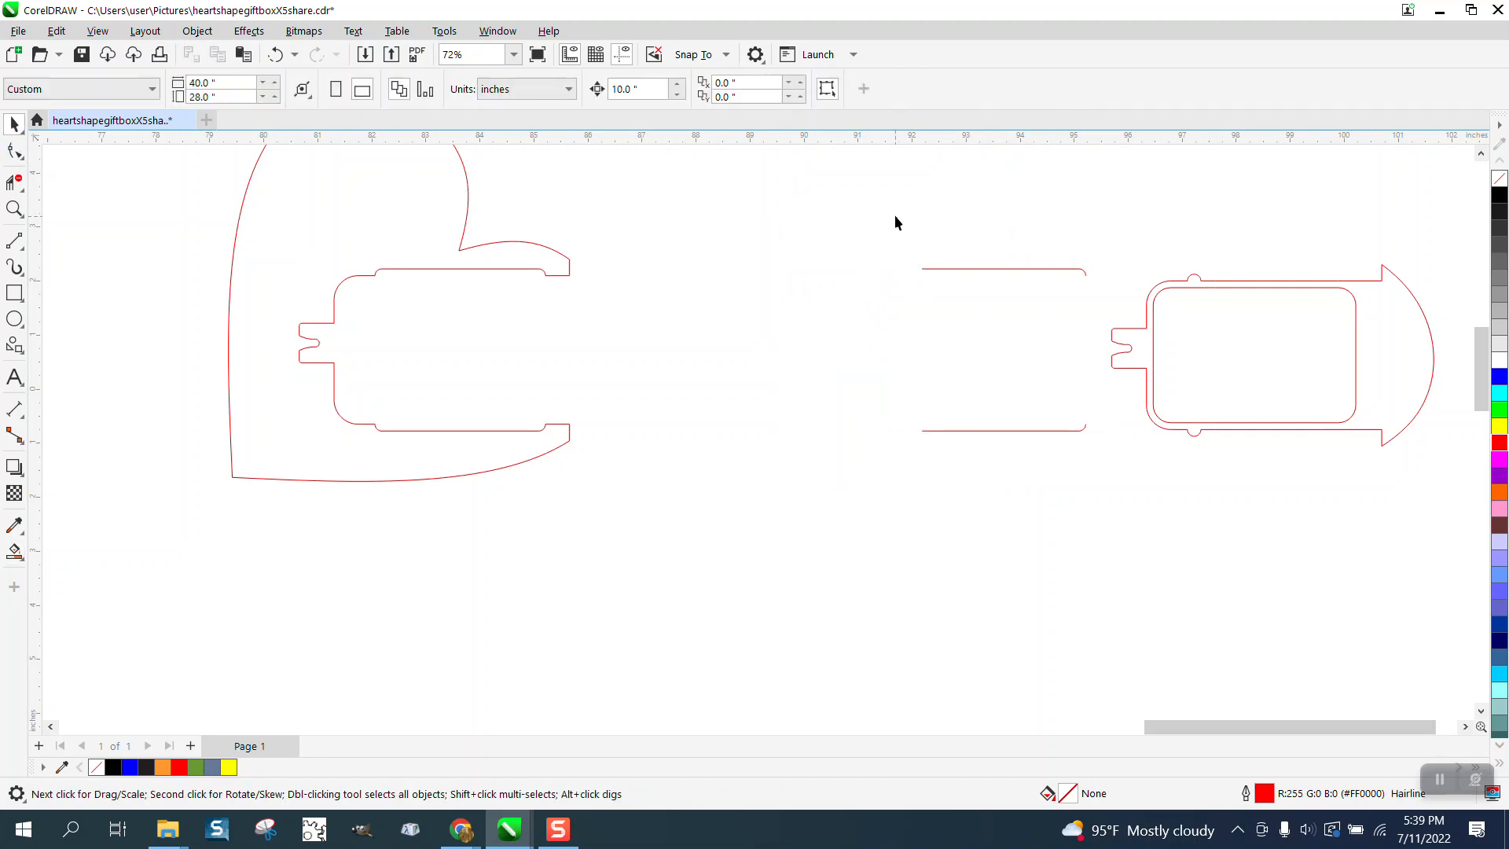
drag(1094, 449, 1095, 451)
key(Delete)
- Move the drawer into the new heart body, snapping its upper end corner to the slot's corner
click(1153, 375)
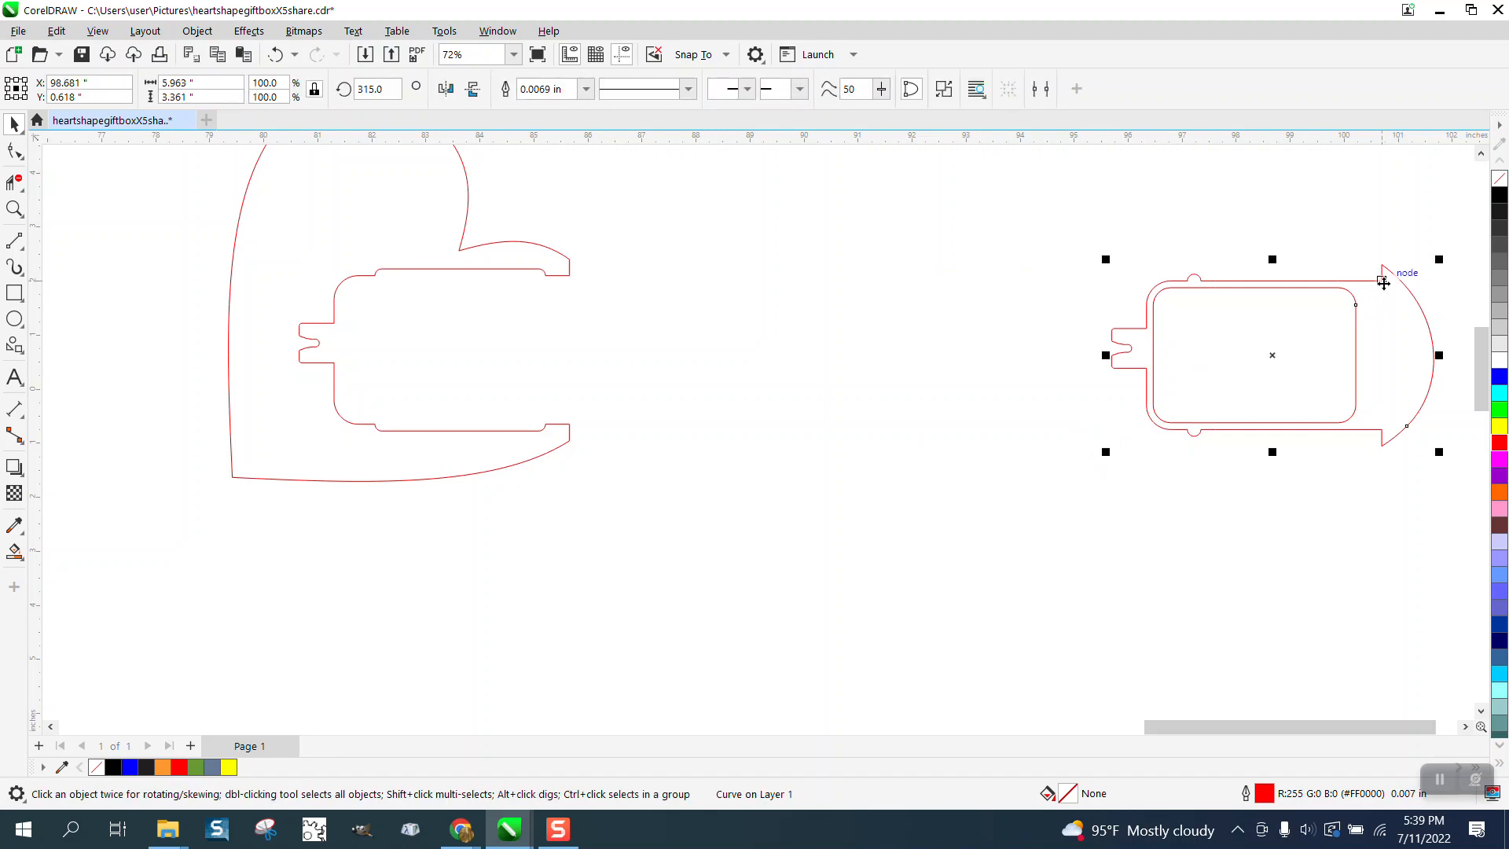
drag(1385, 290, 568, 282)
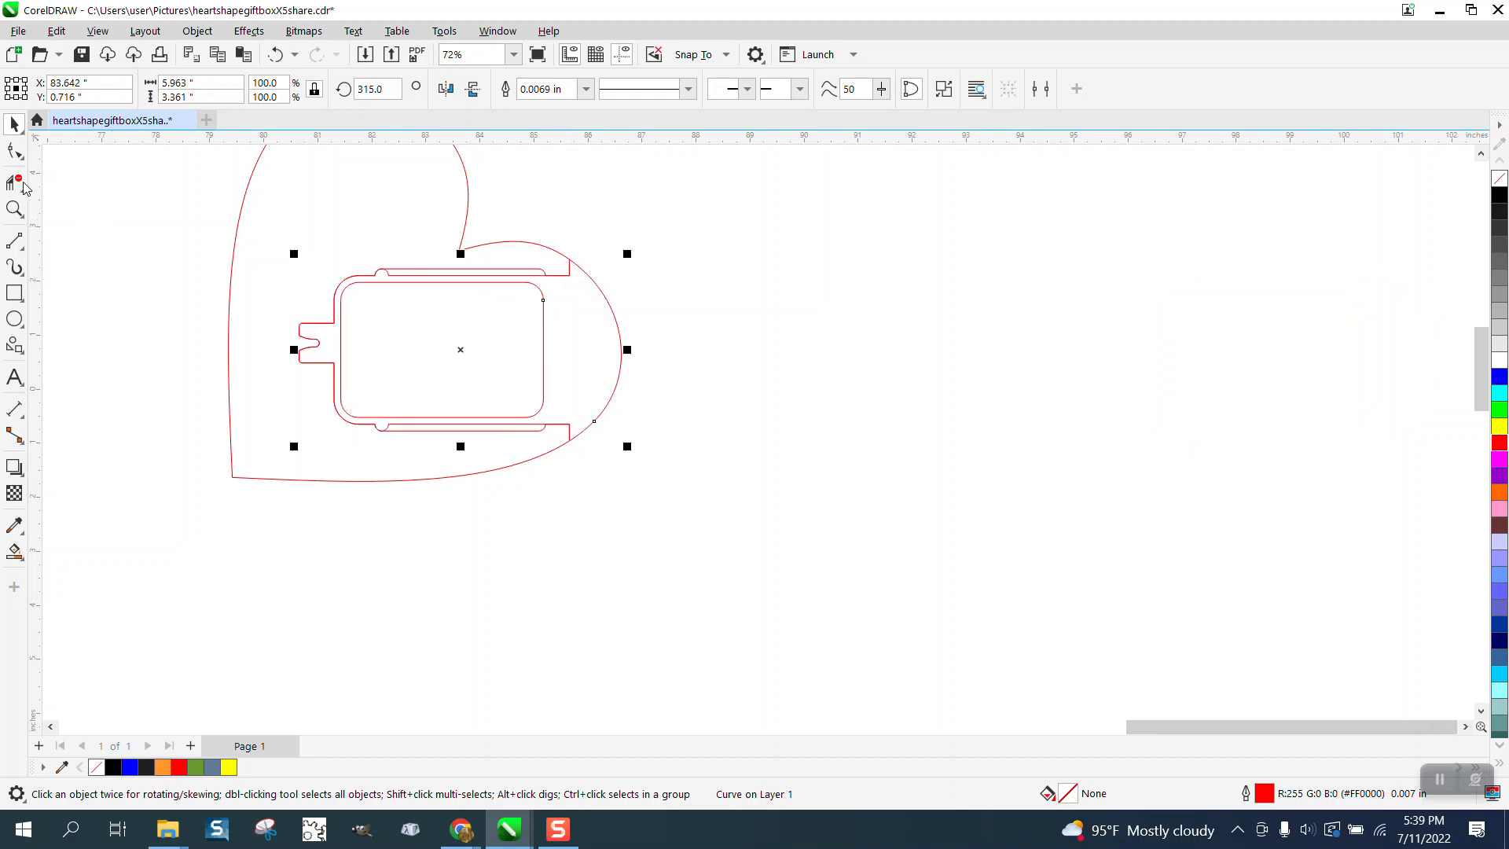
click(14, 208)
drag(228, 224, 908, 470)
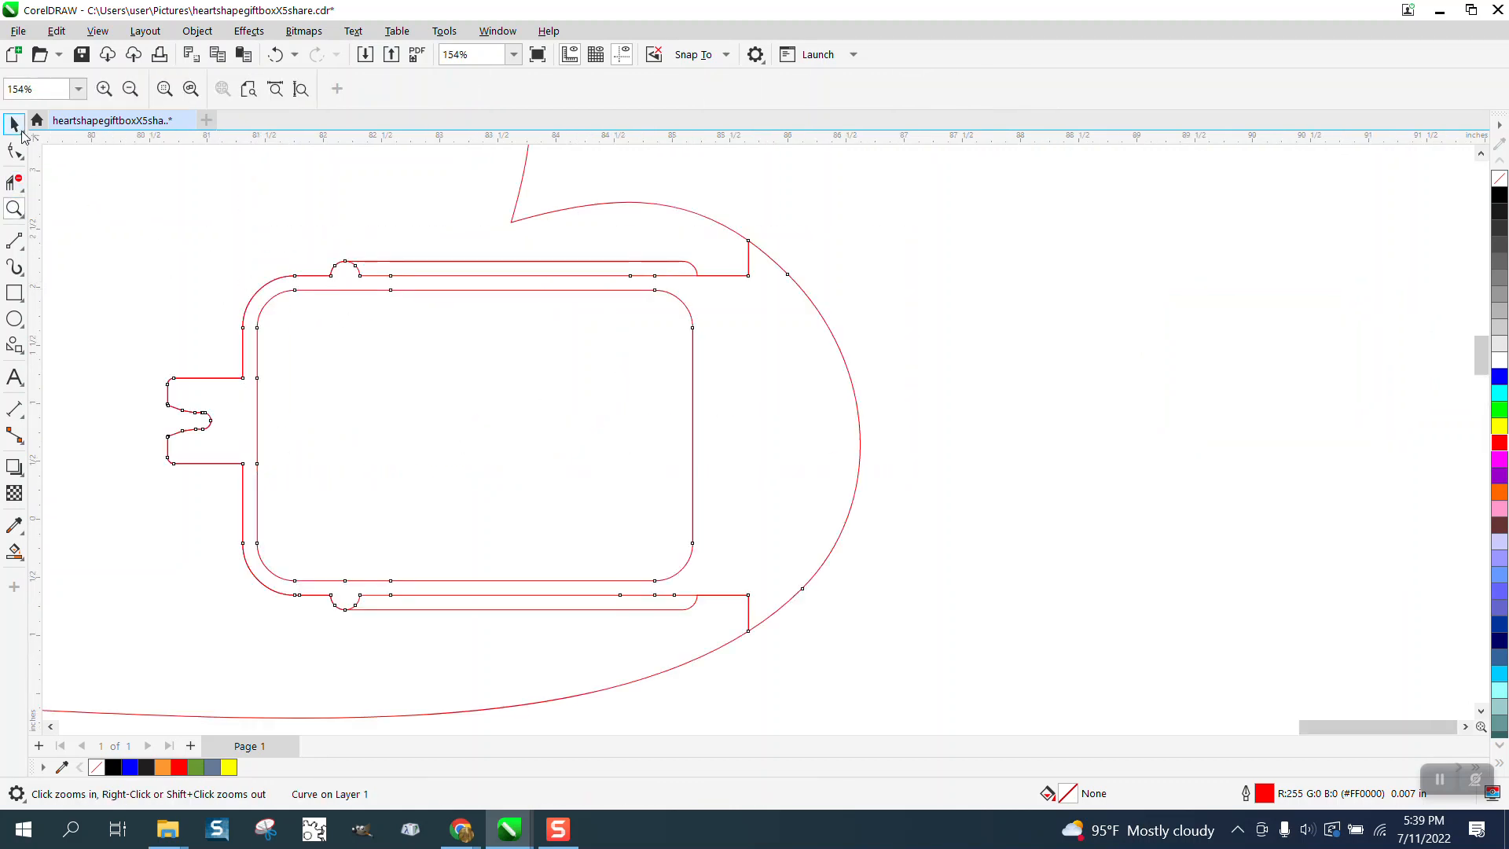
drag(747, 276, 957, 328)
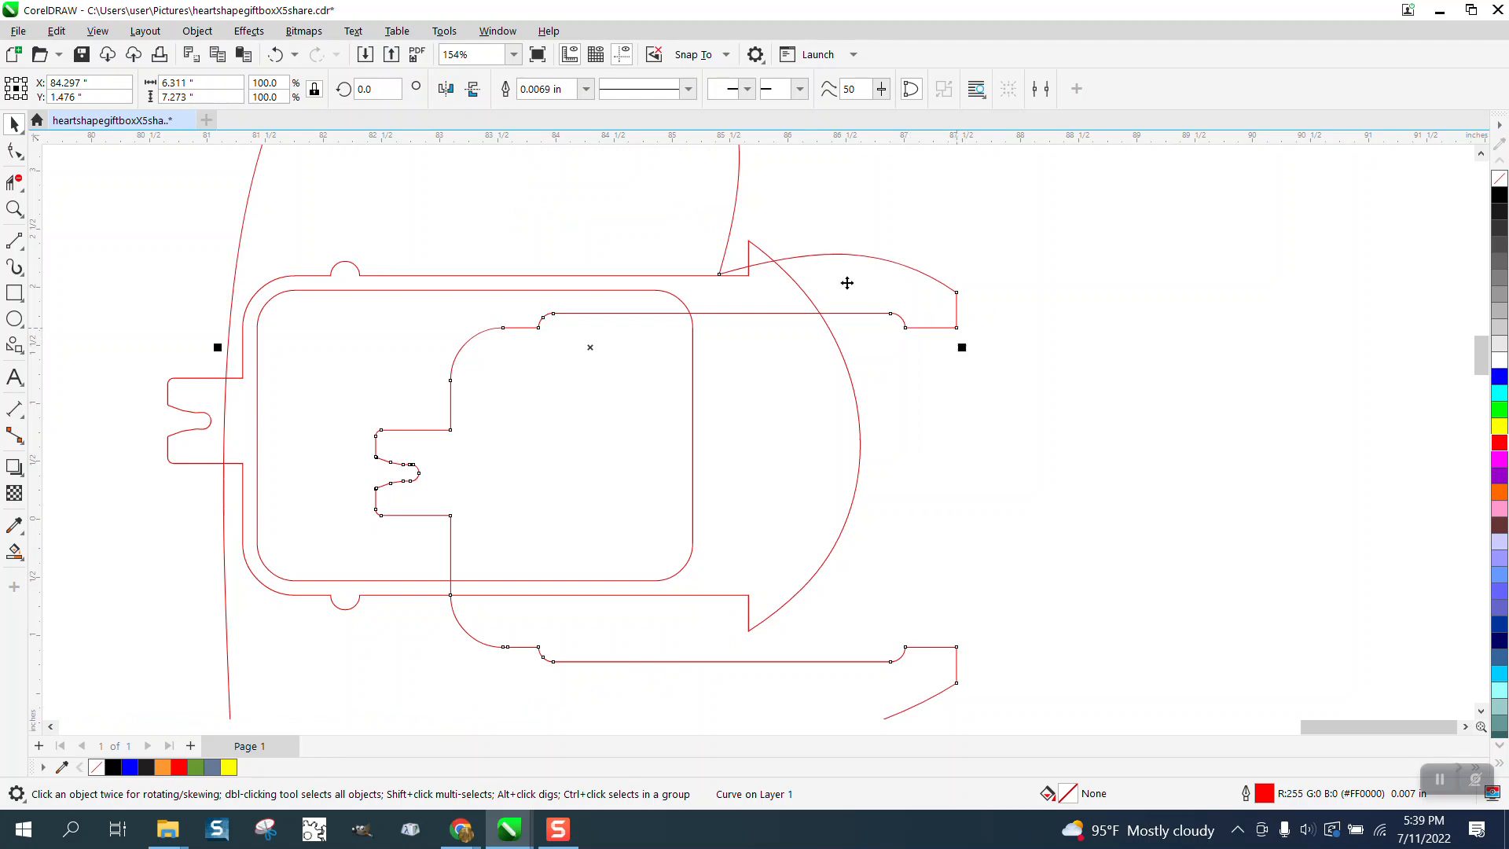
key(ctrl+z)
drag(813, 307, 748, 276)
- Draw a rectangle about 14.66 by 10.59 inches around the heart and Smart Fill the area between them
scroll(896, 275, down, 5)
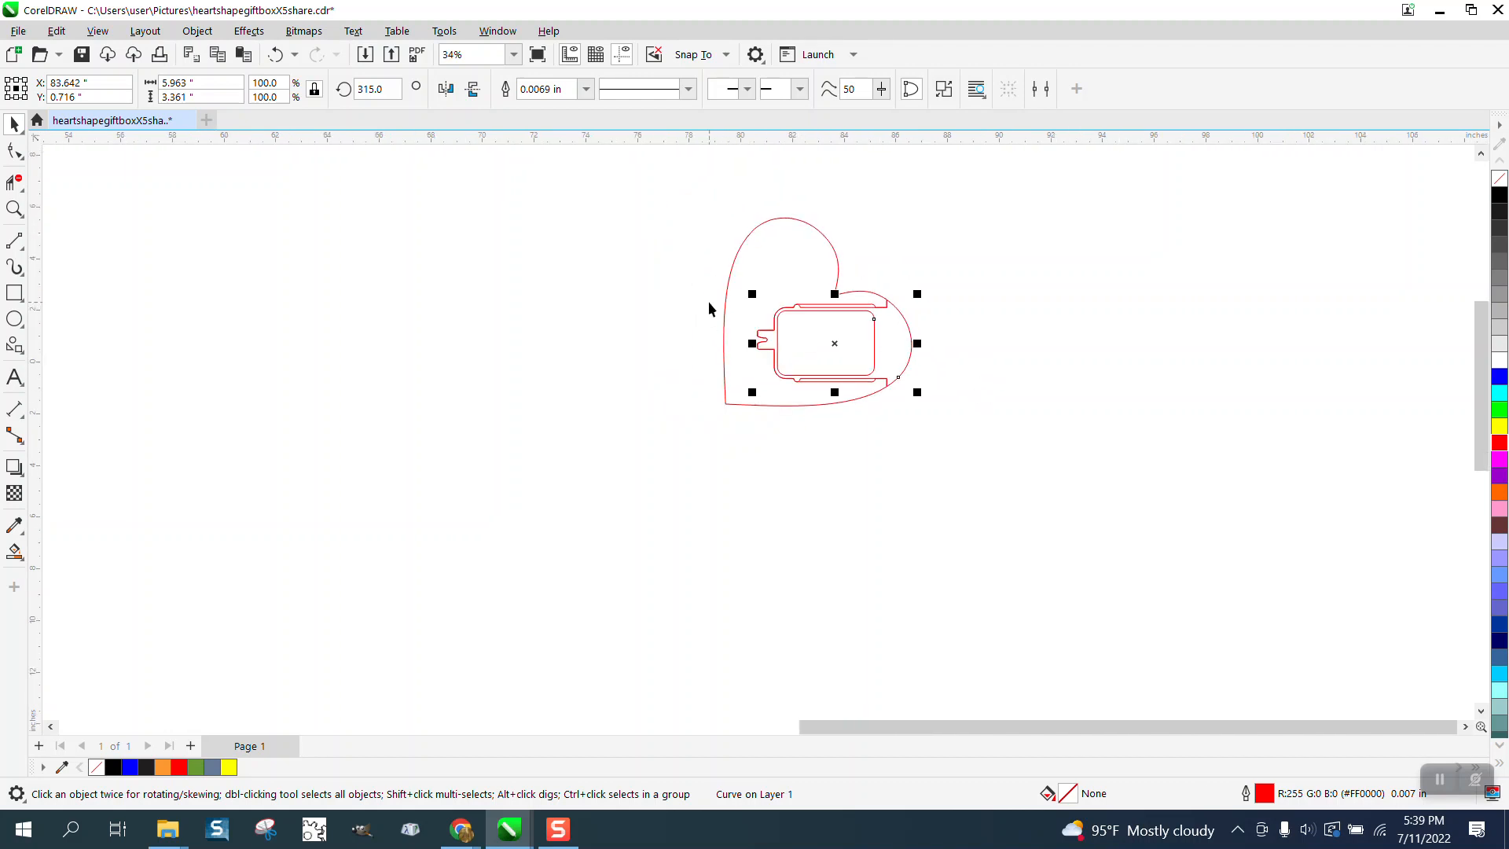
click(14, 293)
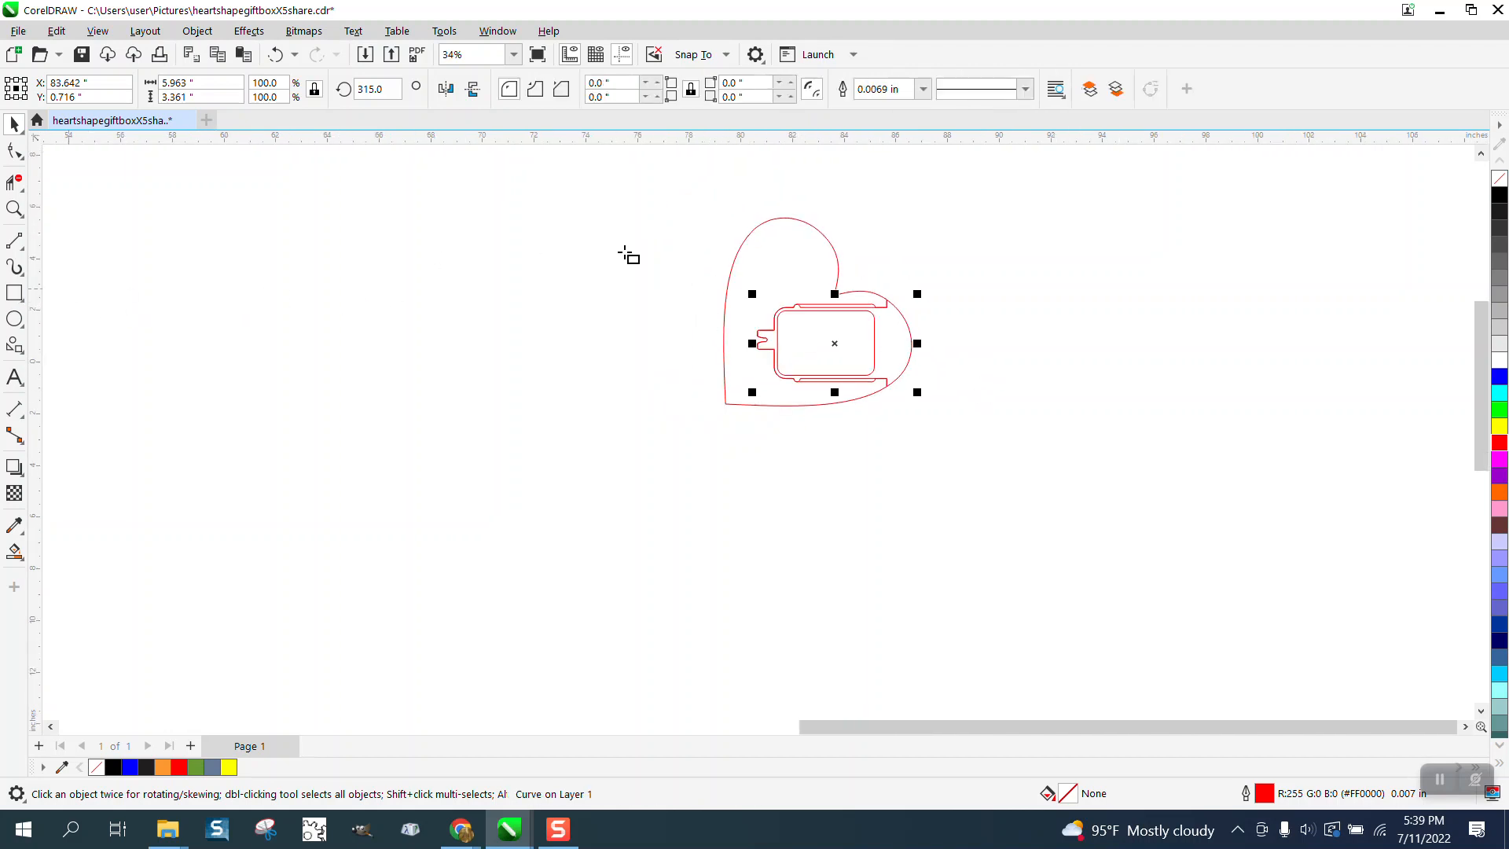
mouse_move(646, 202)
mouse_down()
mouse_move(802, 330)
mouse_move(1025, 477)
mouse_up()
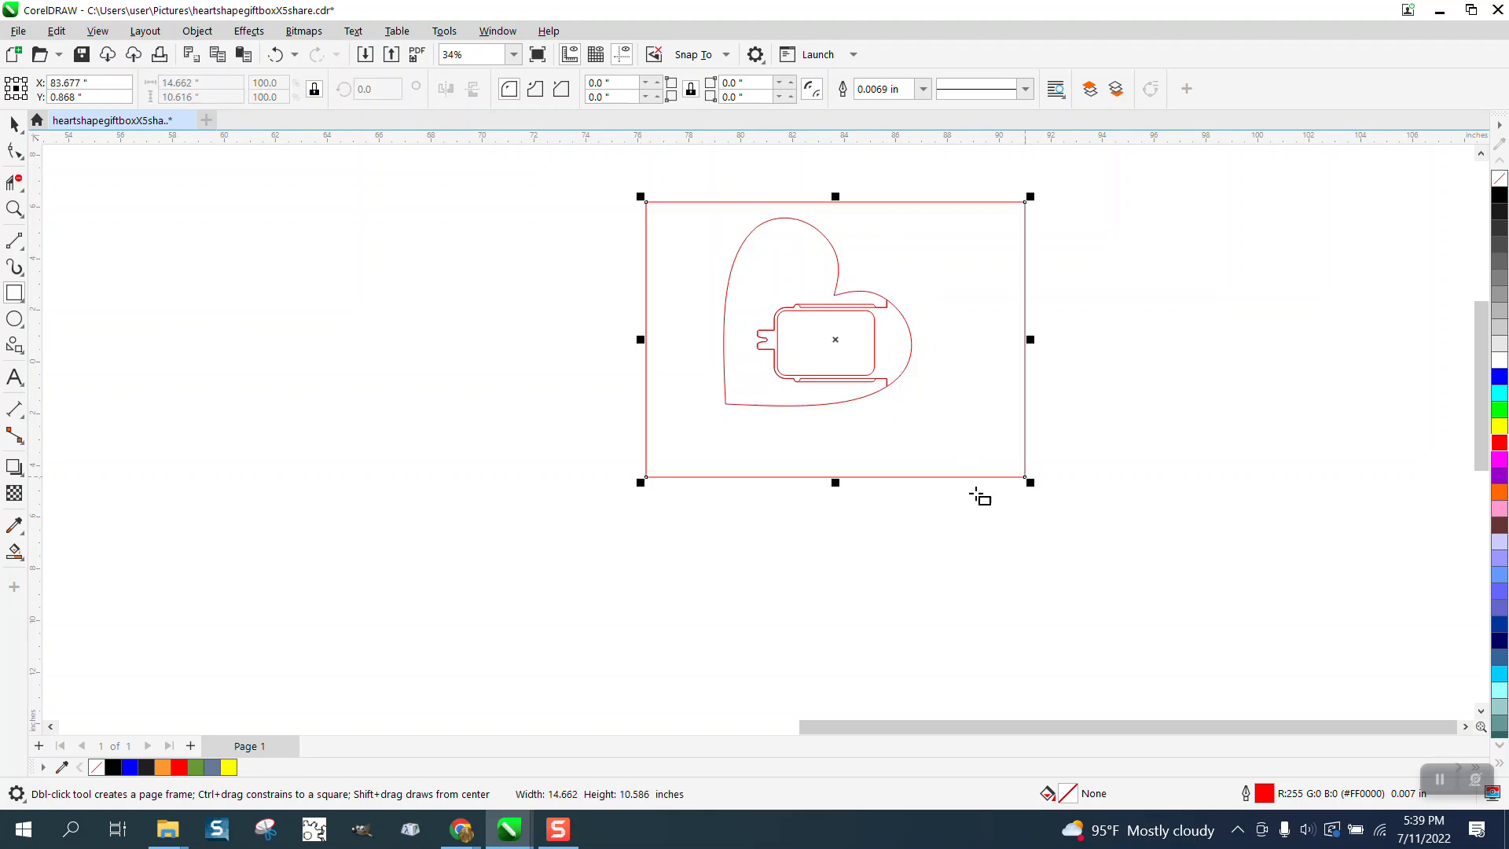
click(14, 551)
click(698, 456)
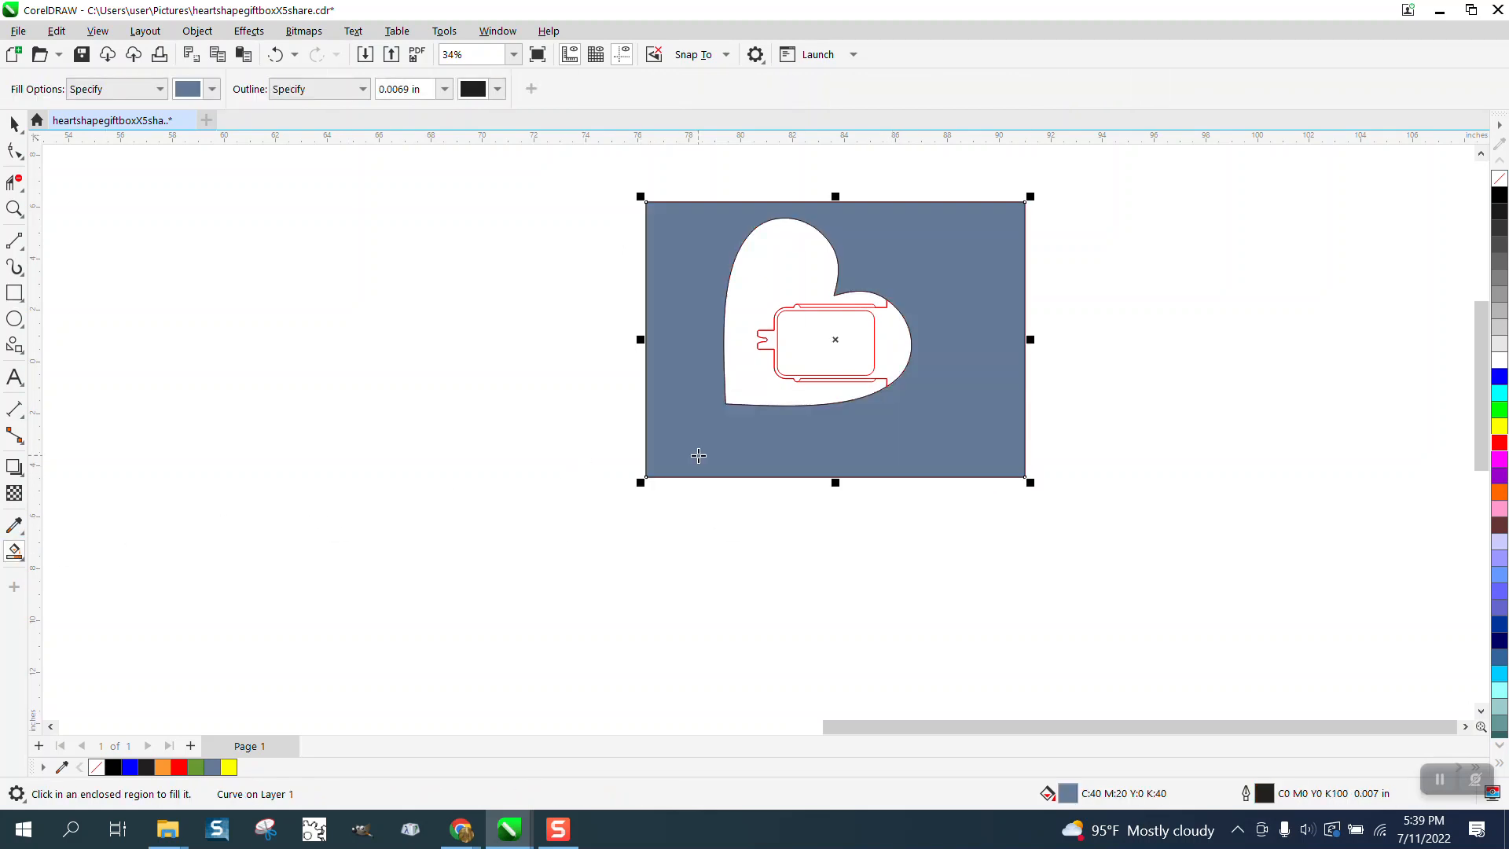
- Move the filled surround 20 inches left, remove its fill and give it a red outline
key(Left)
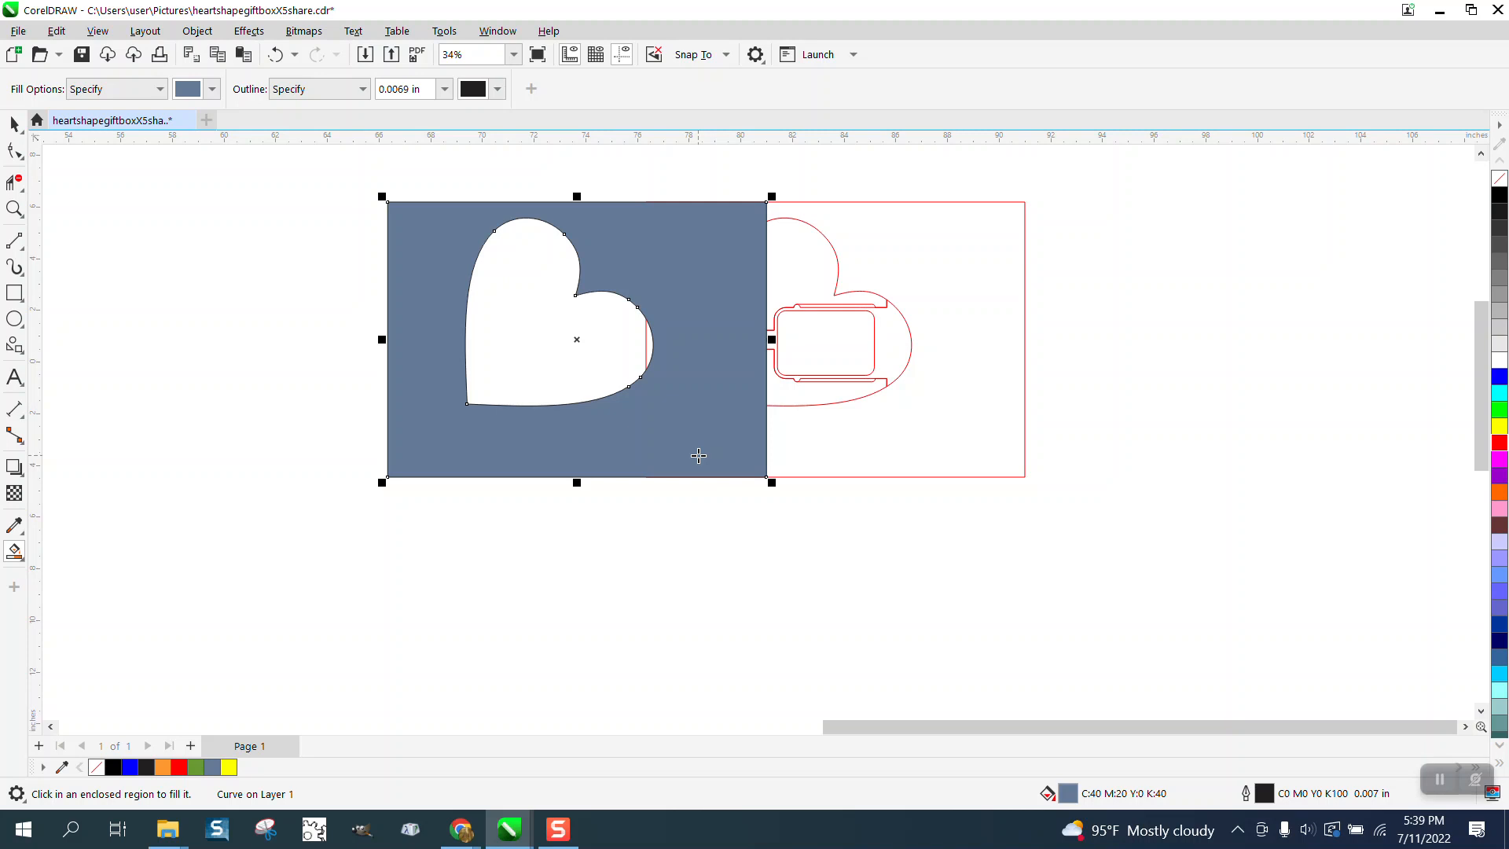
key(Left)
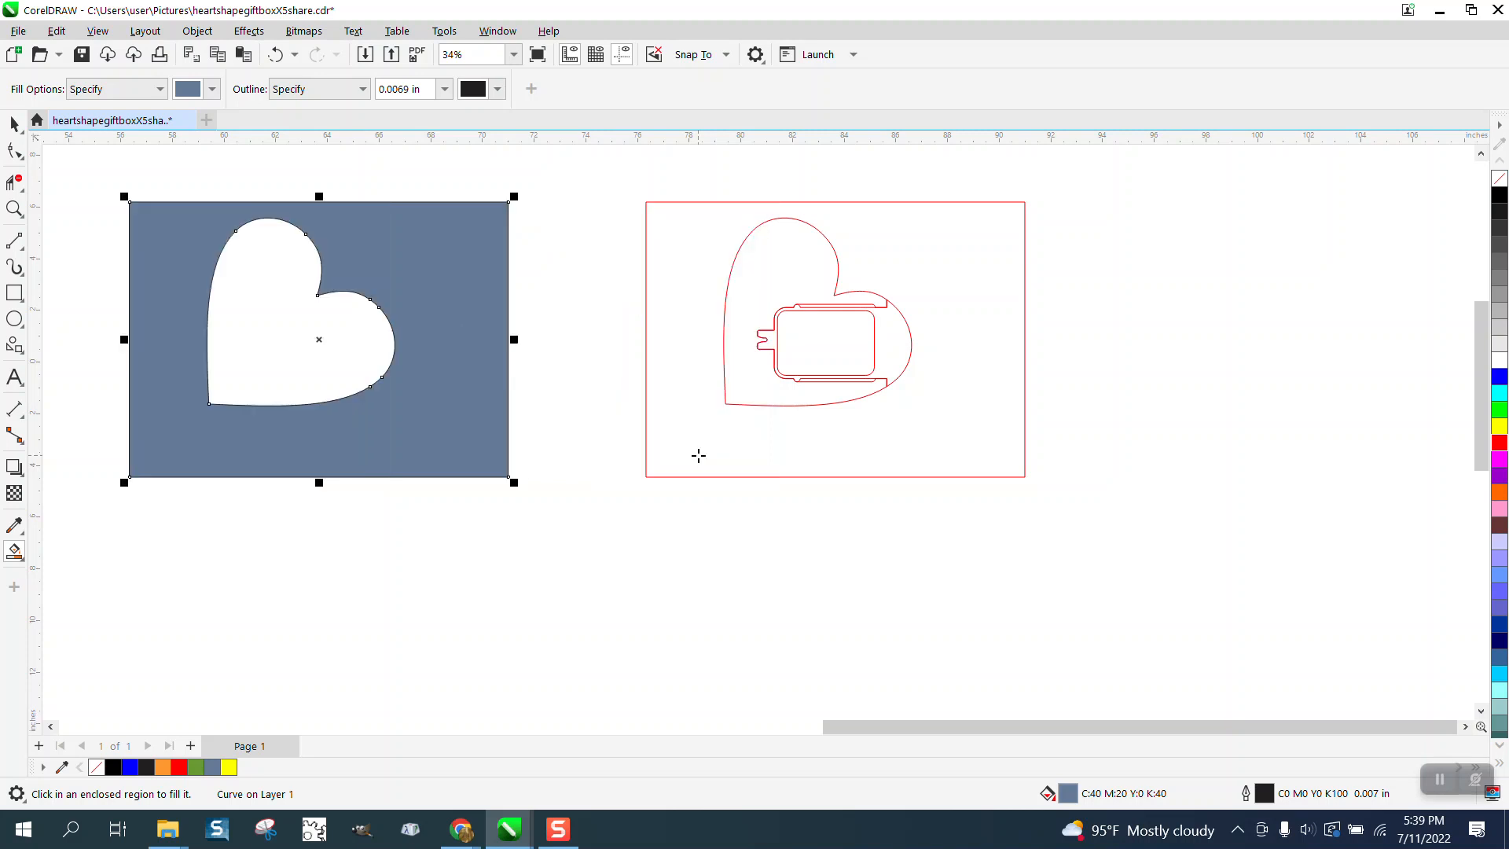
click(1499, 179)
right_click(1503, 444)
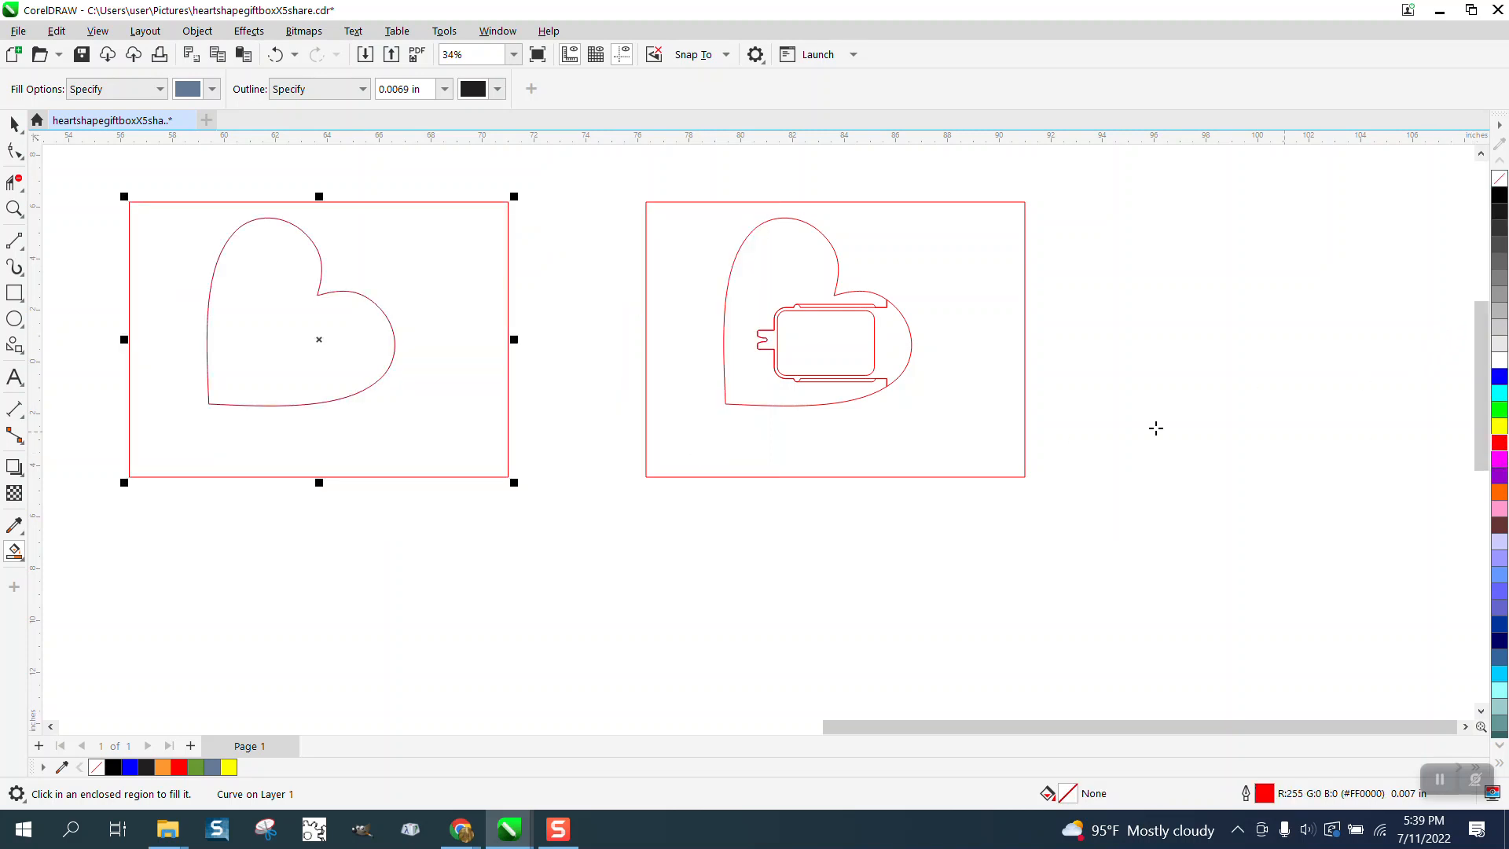
- Break the copied surround's curve apart and delete only its rectangle, keeping the full heart outline
click(197, 31)
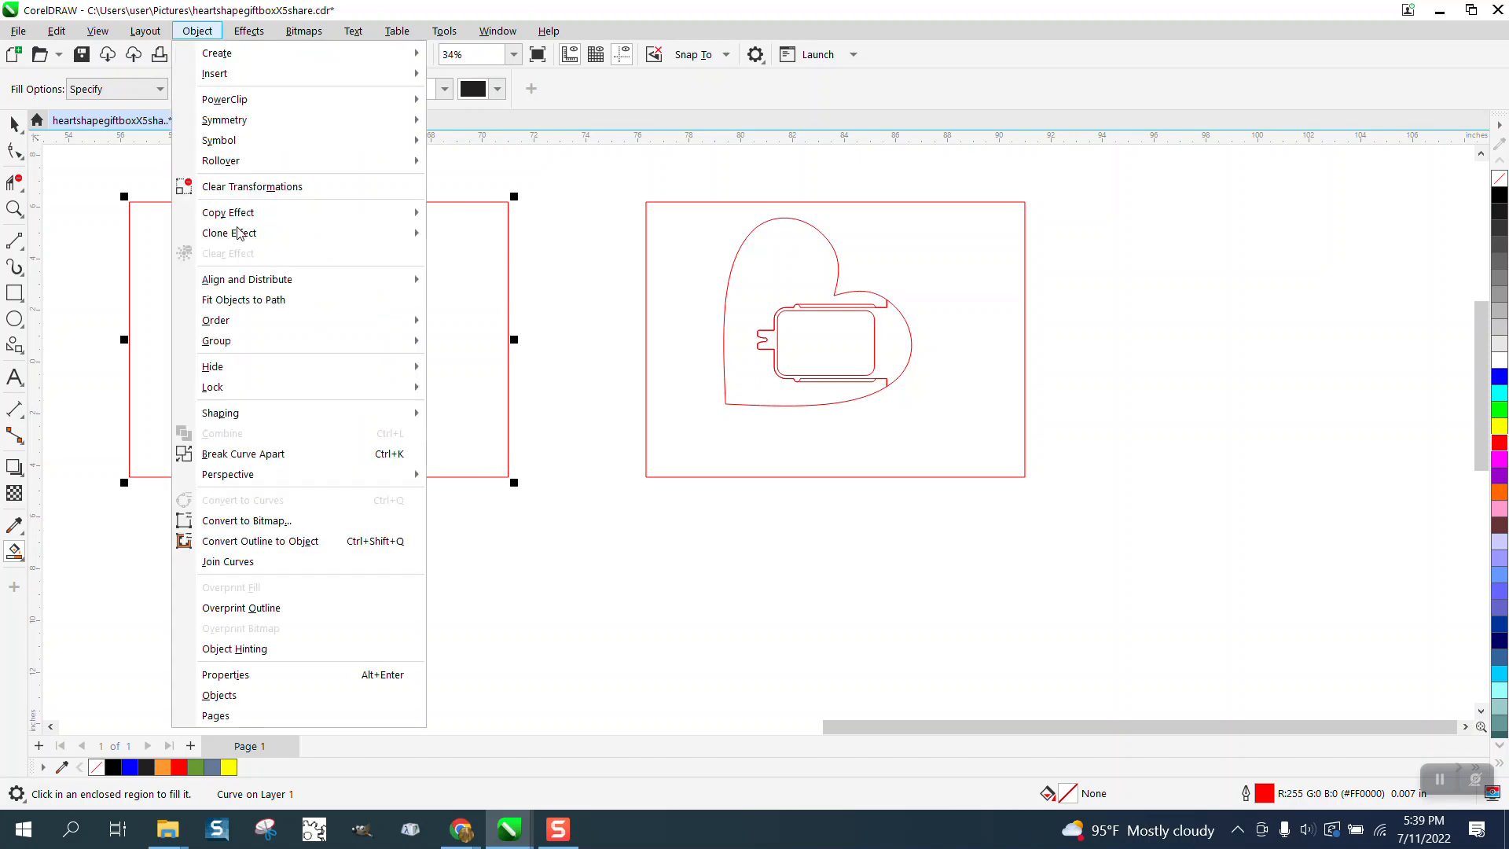
click(265, 454)
key(space)
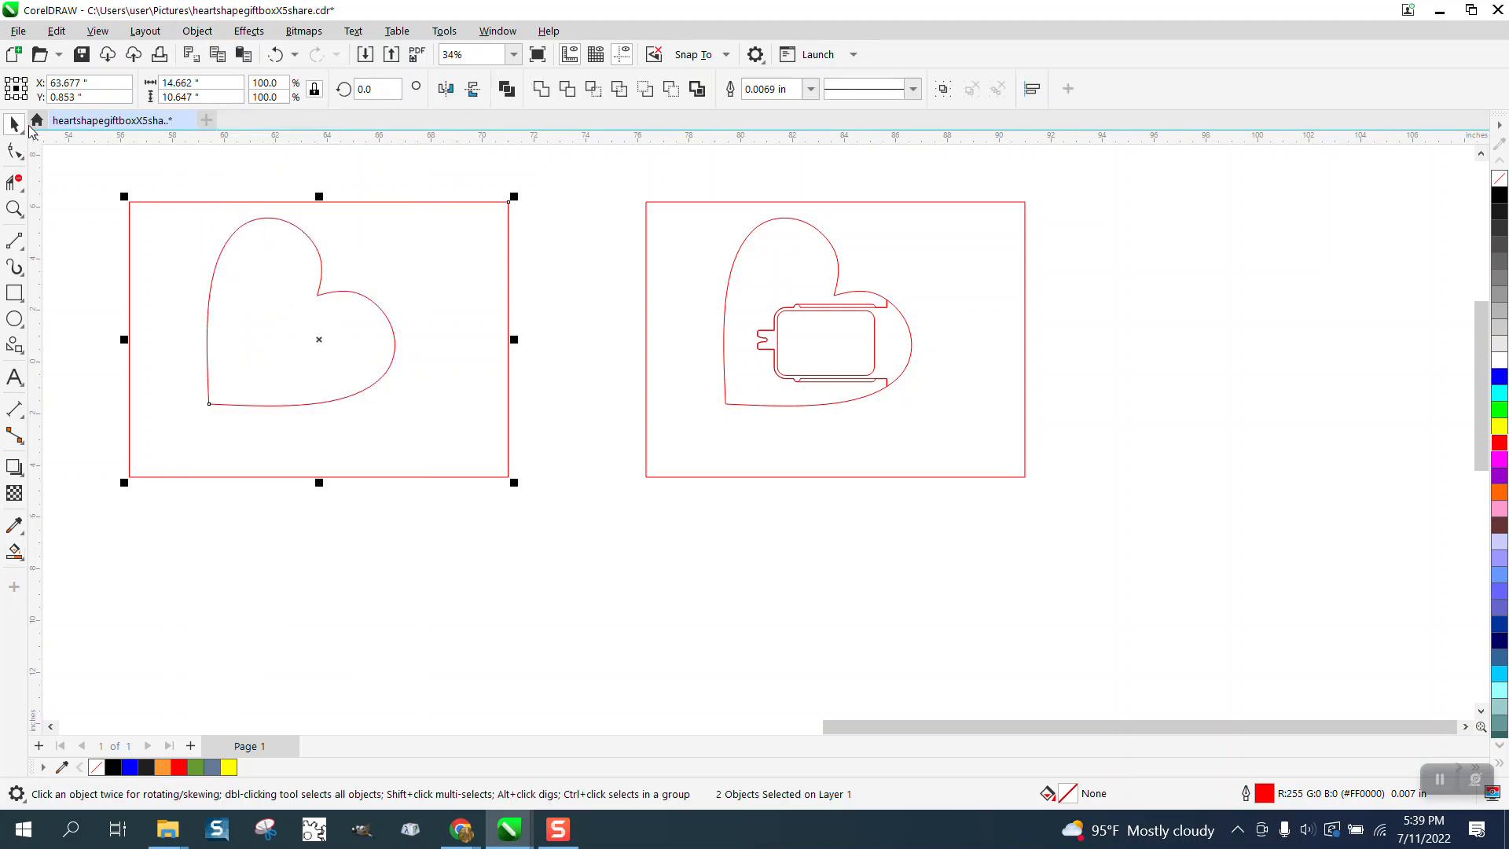
click(185, 202)
key(Delete)
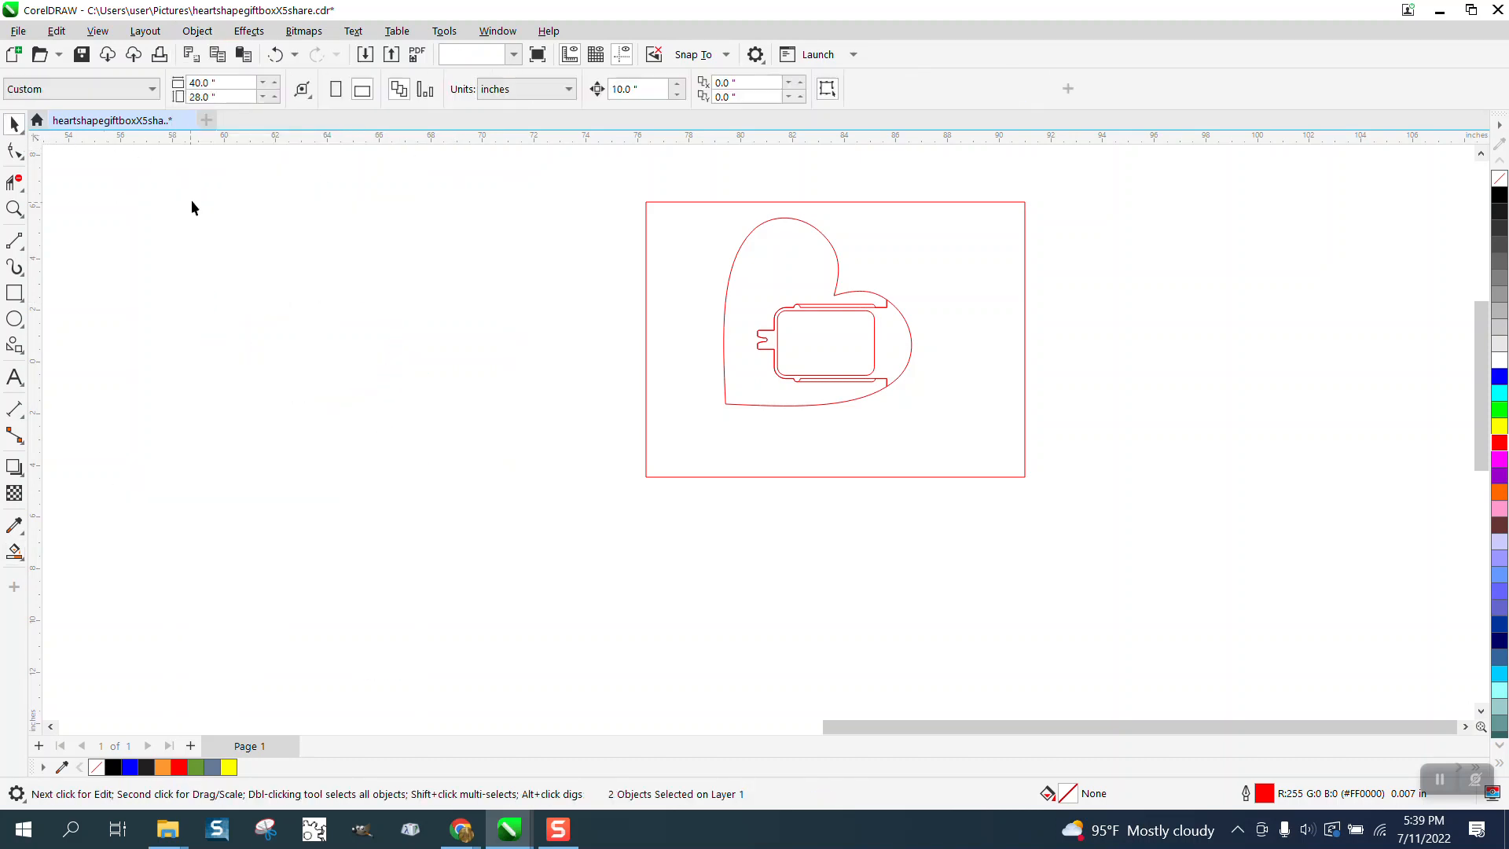
click(276, 55)
click(197, 30)
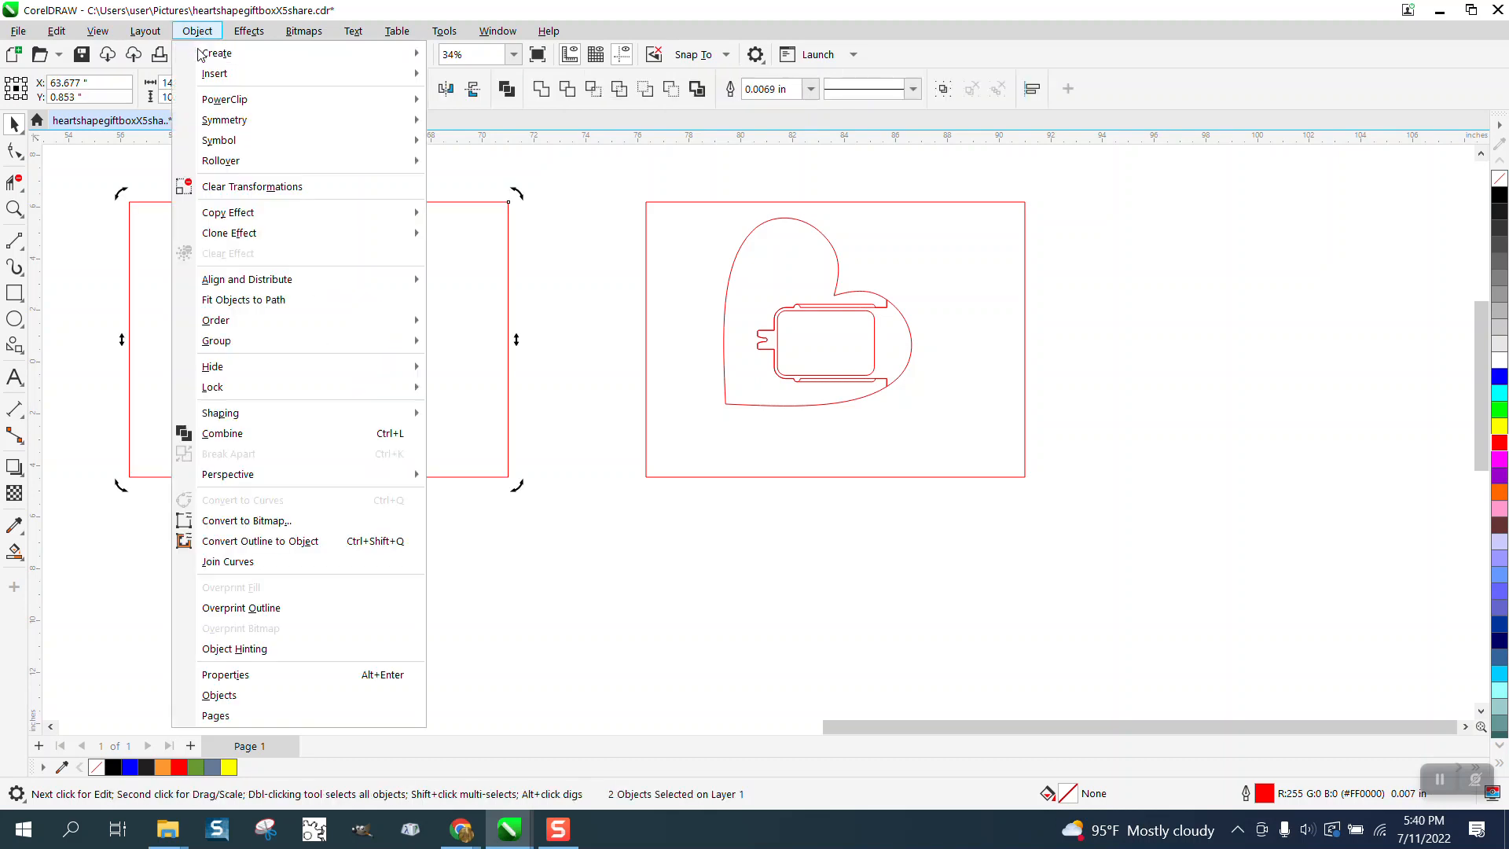
click(511, 312)
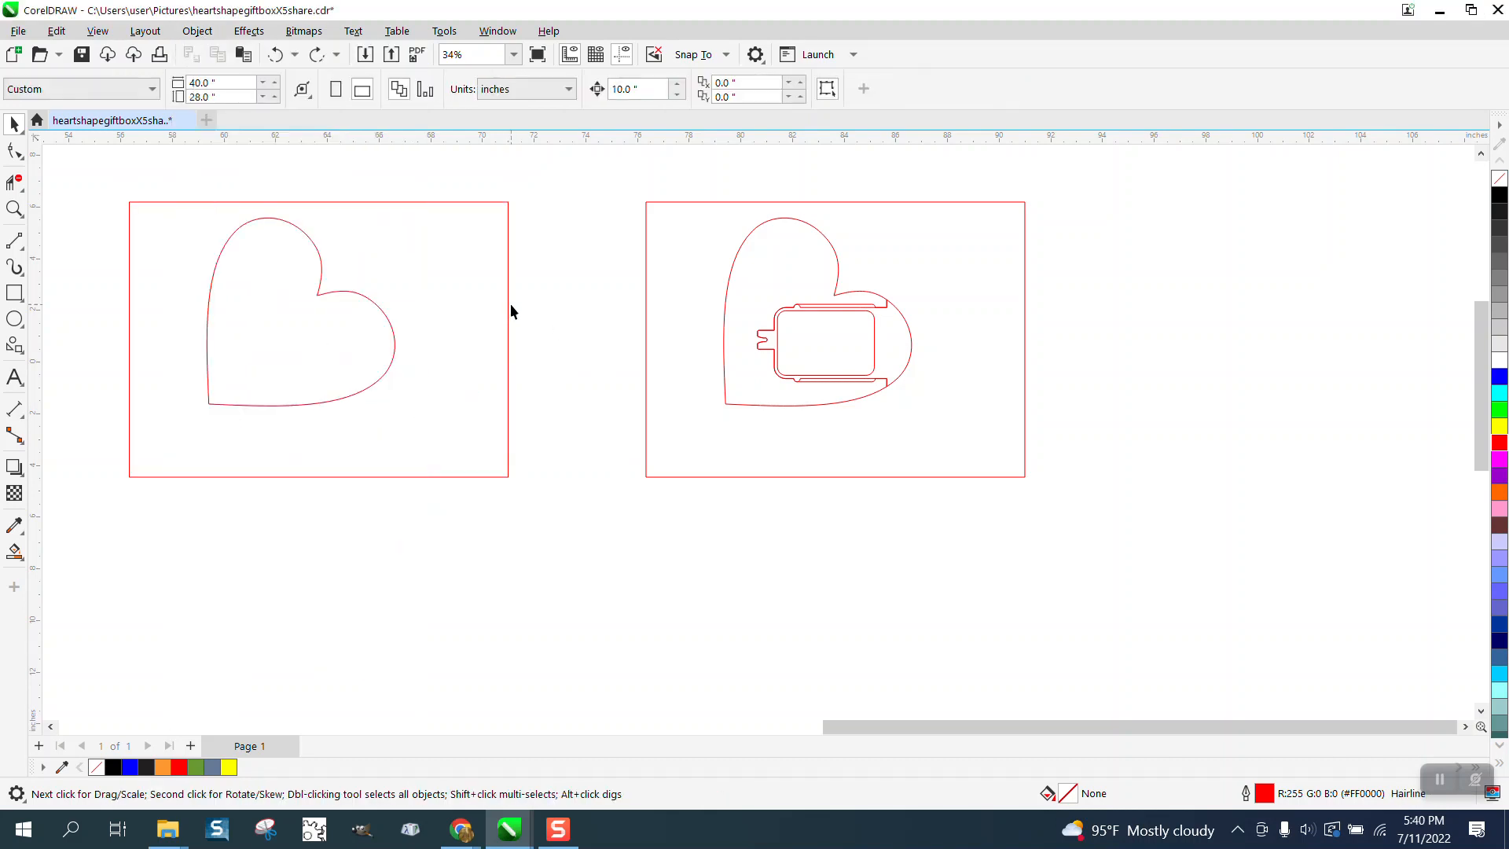
click(507, 312)
key(Delete)
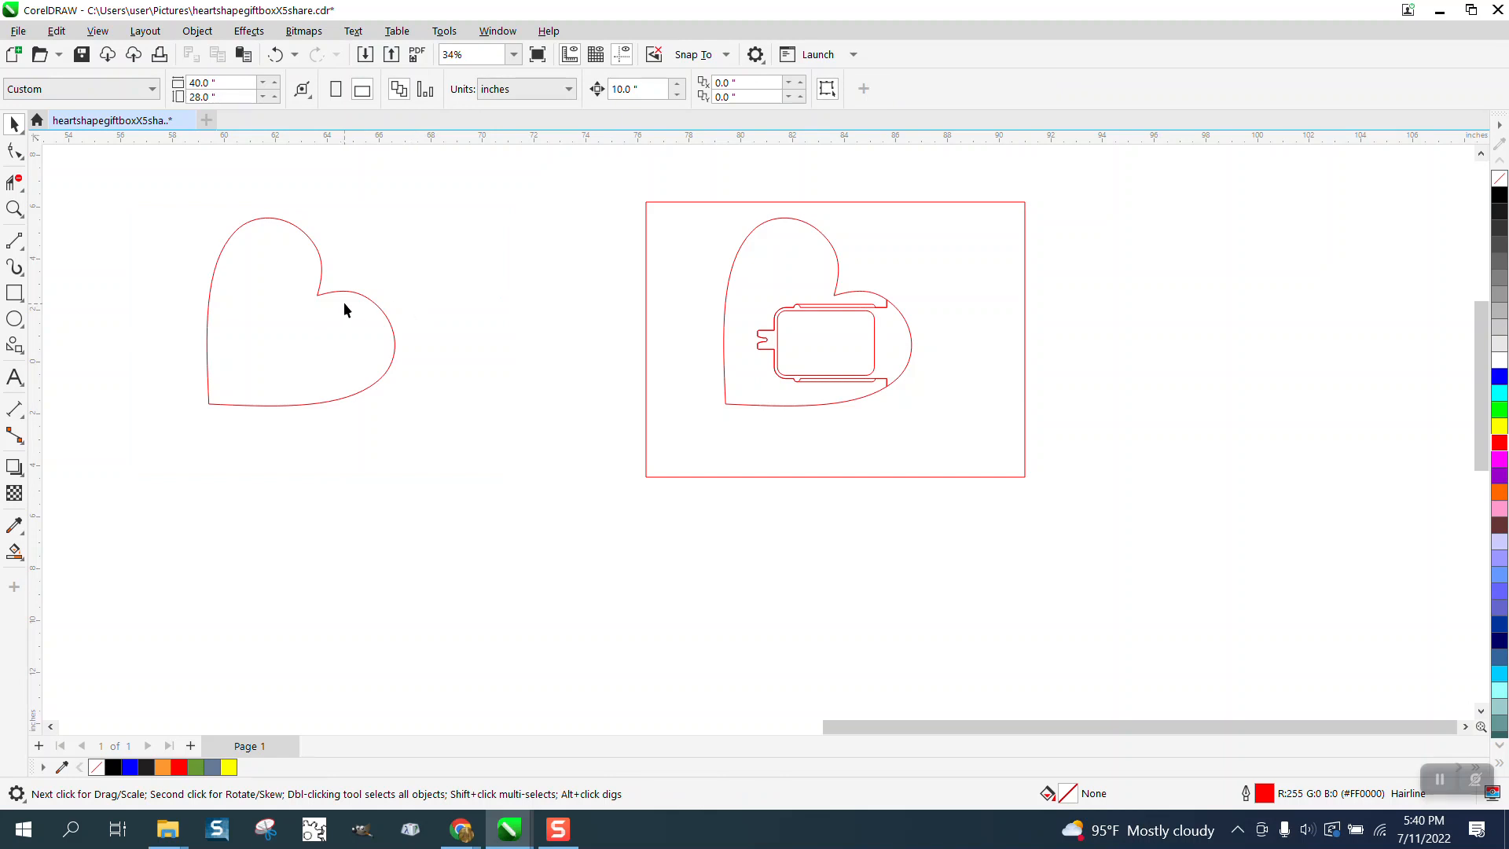
- Try rotating the heart body and drawer to 0 degrees and deleting the surrounding rectangle, undoing both changes
click(346, 296)
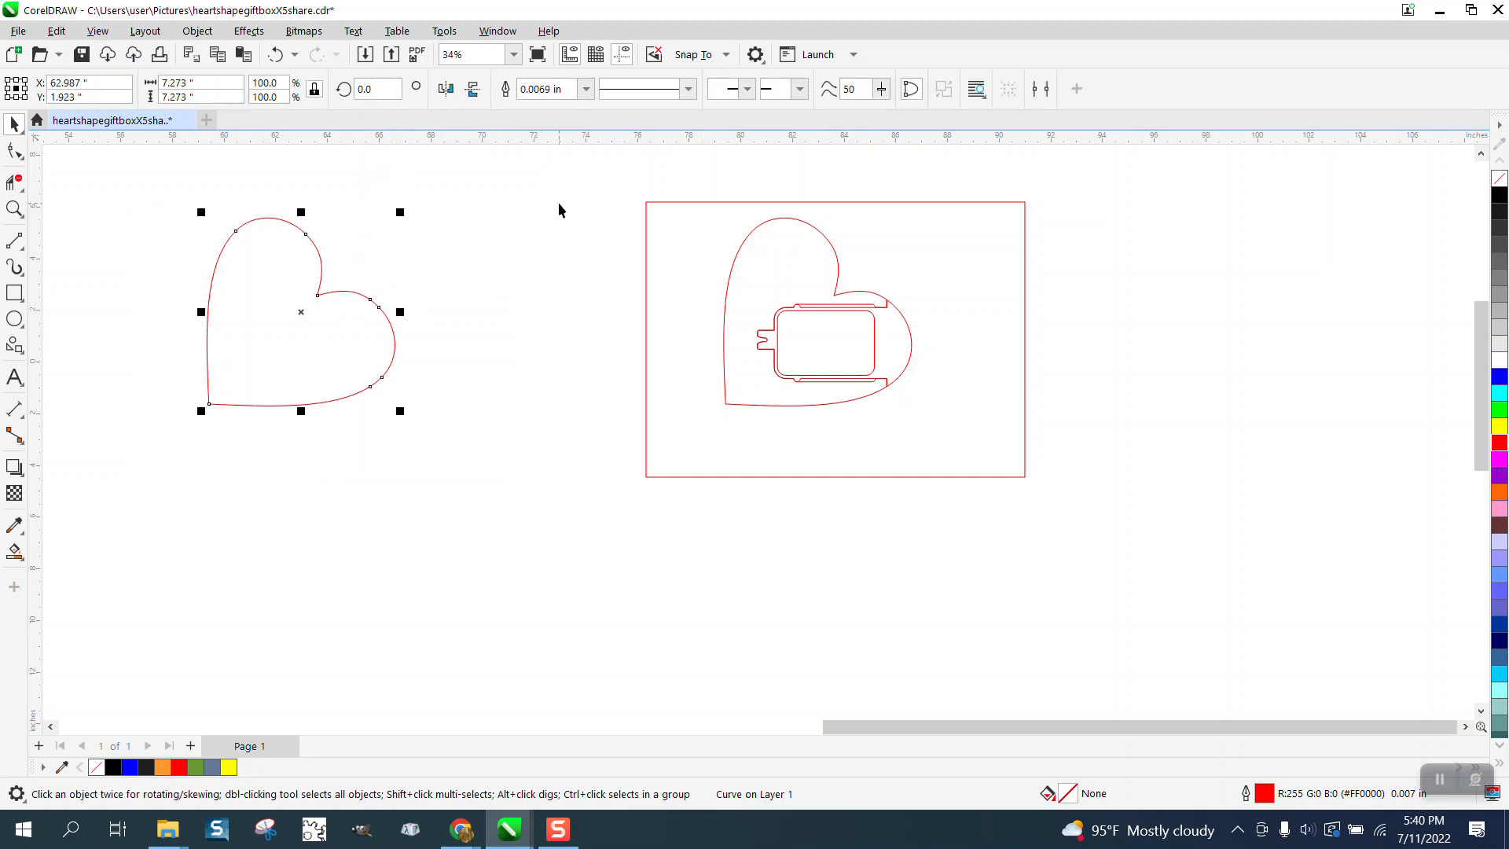
drag(713, 186, 986, 463)
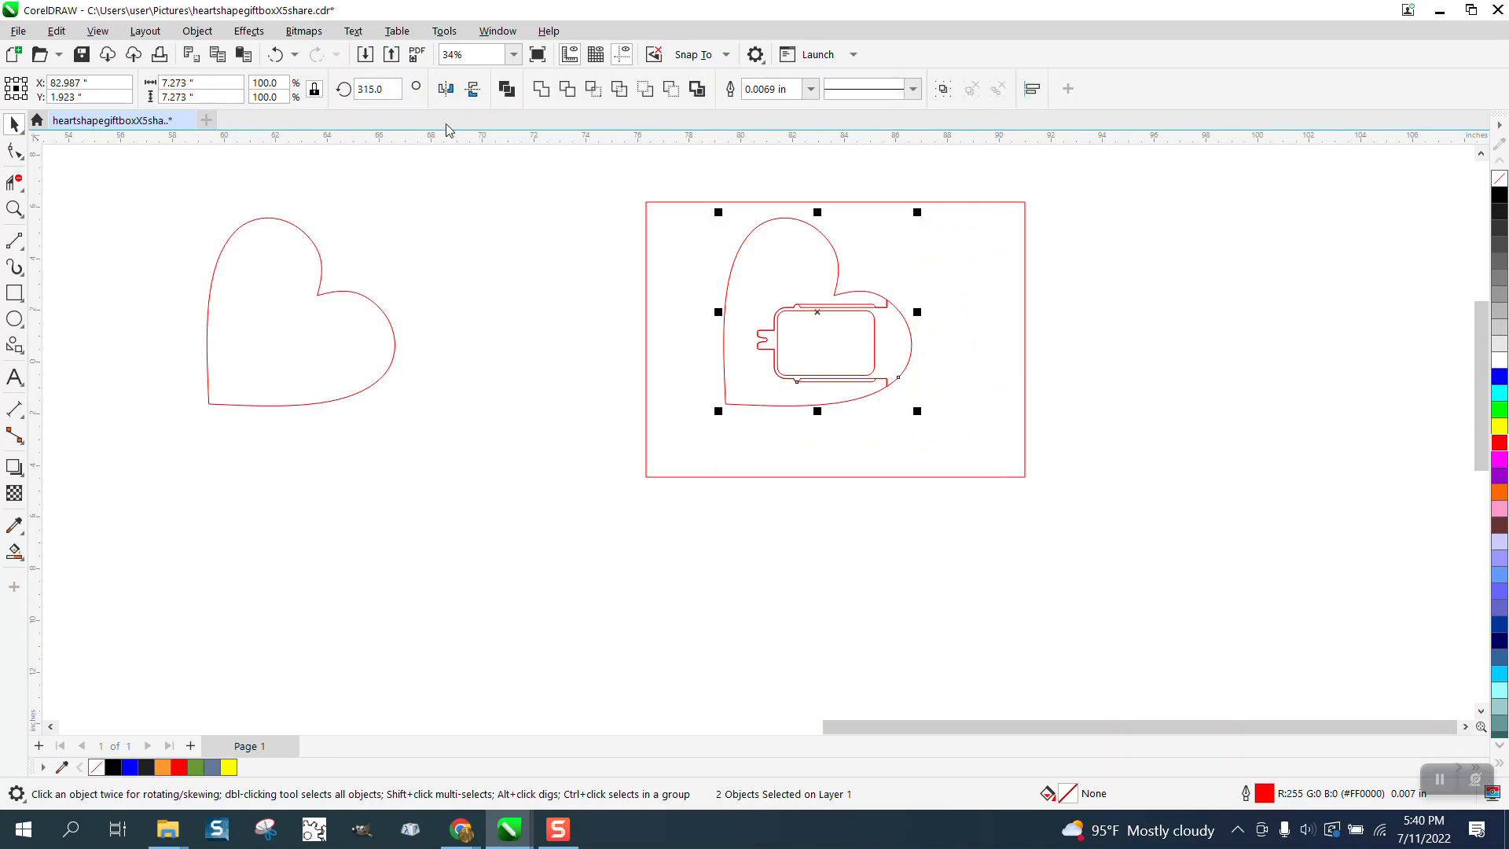
double_click(395, 88)
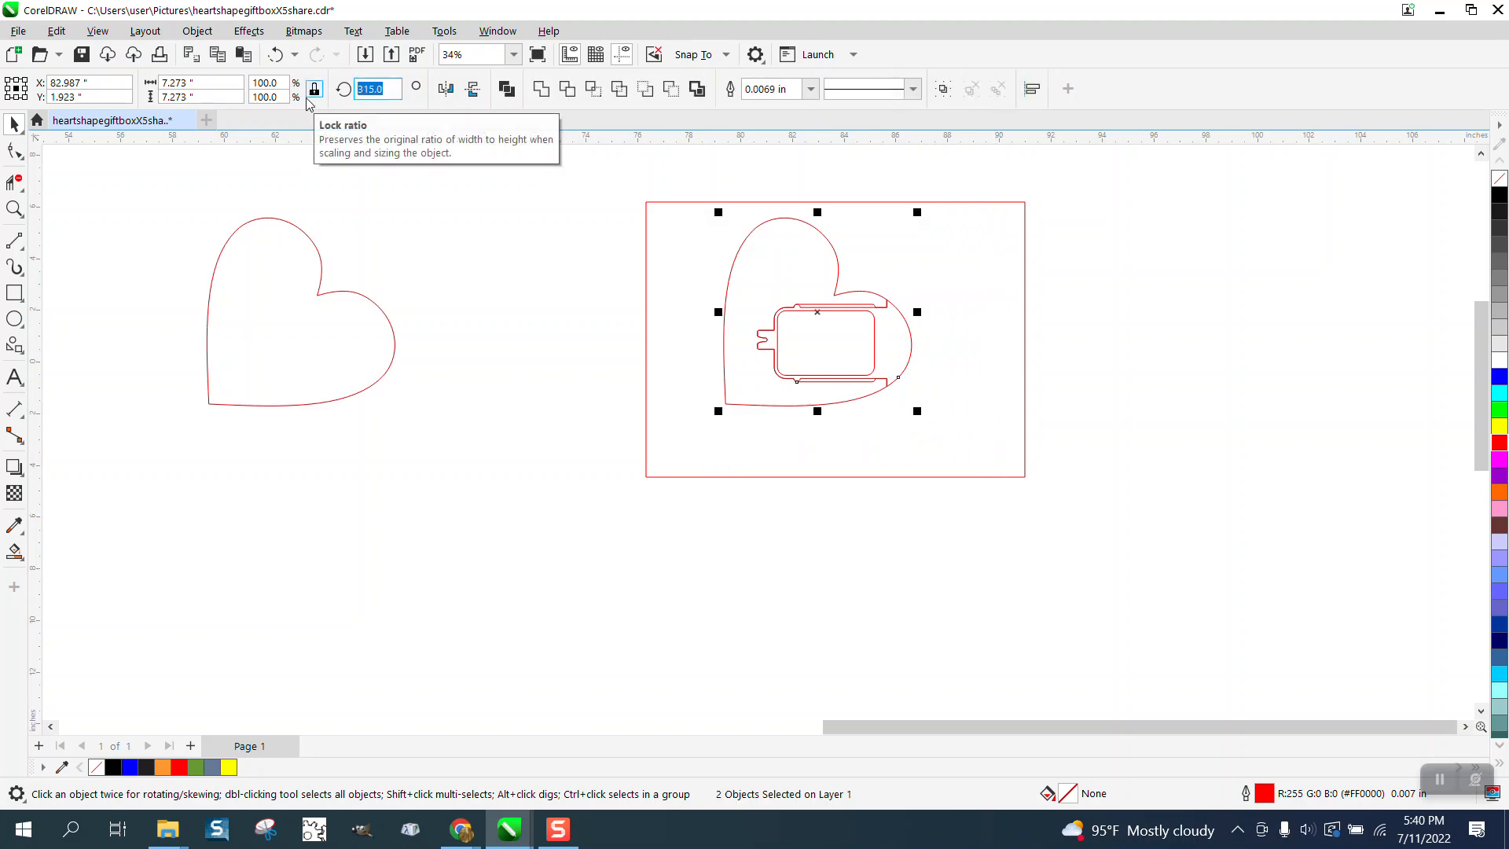
text(0)
key(Return)
click(1027, 296)
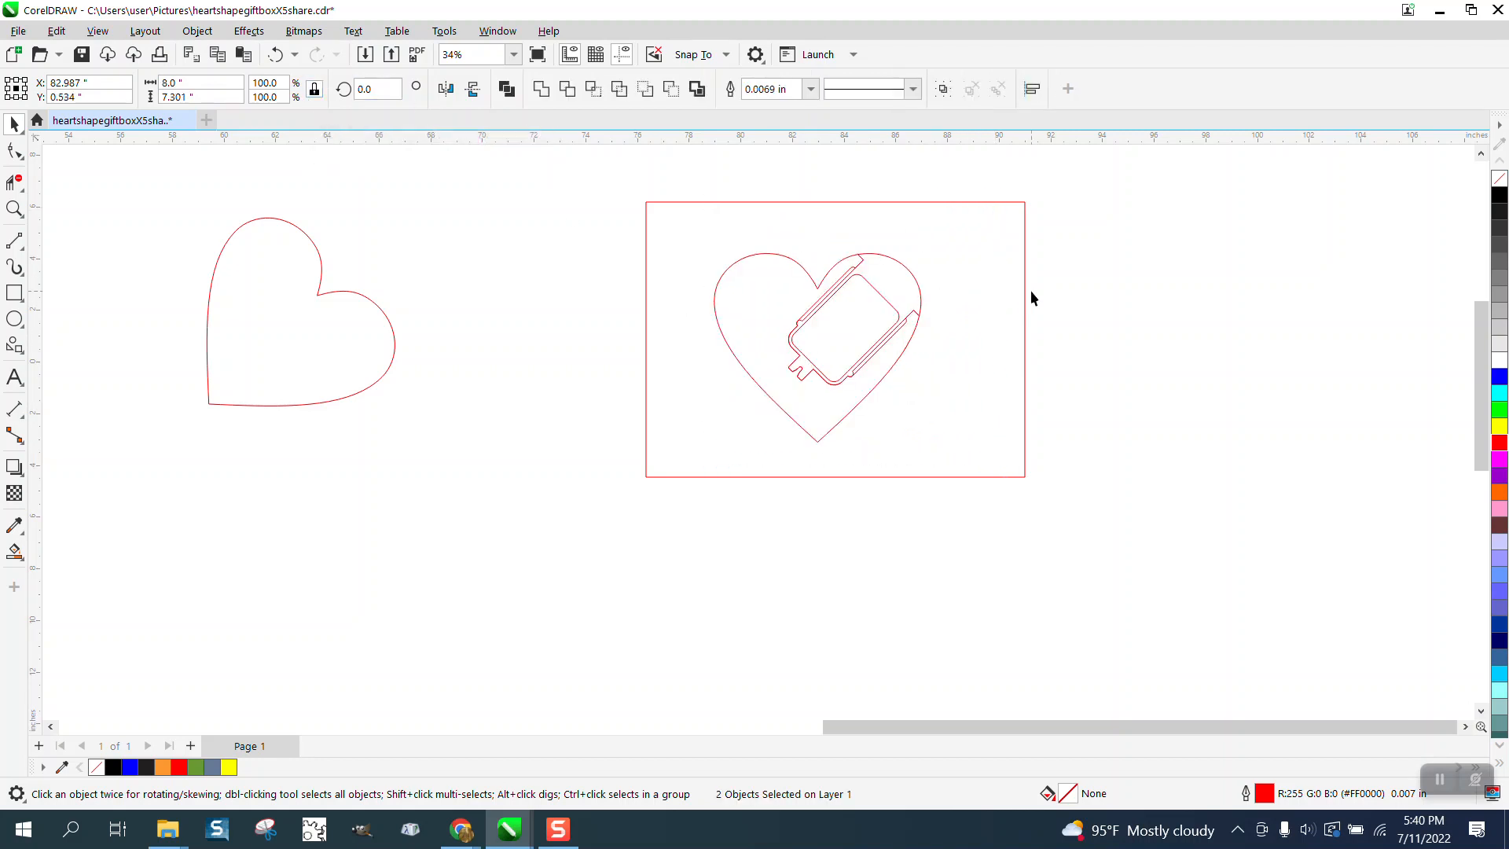
click(1024, 293)
key(Delete)
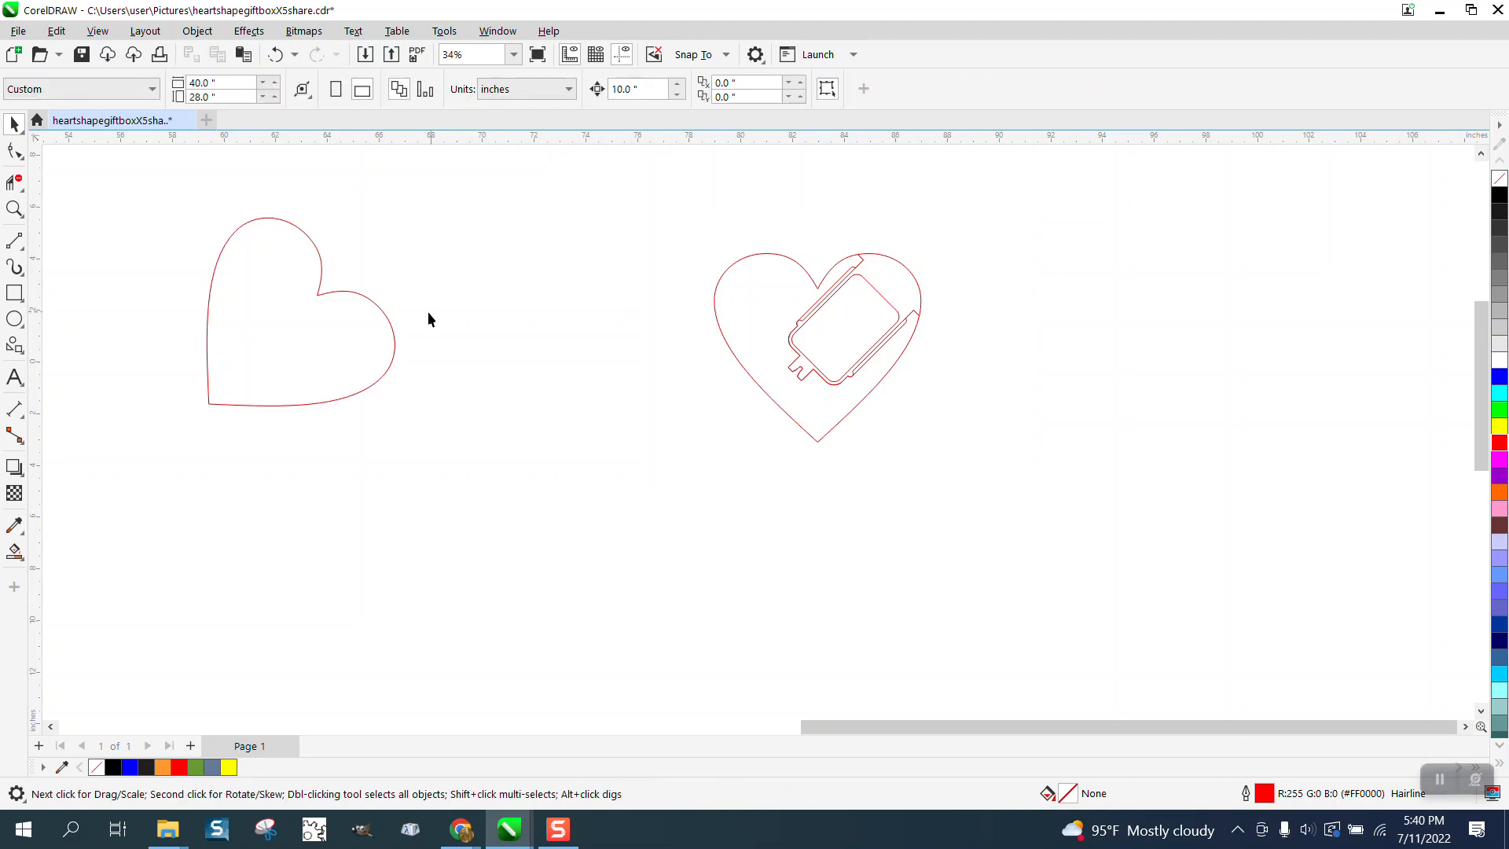
click(277, 55)
click(276, 55)
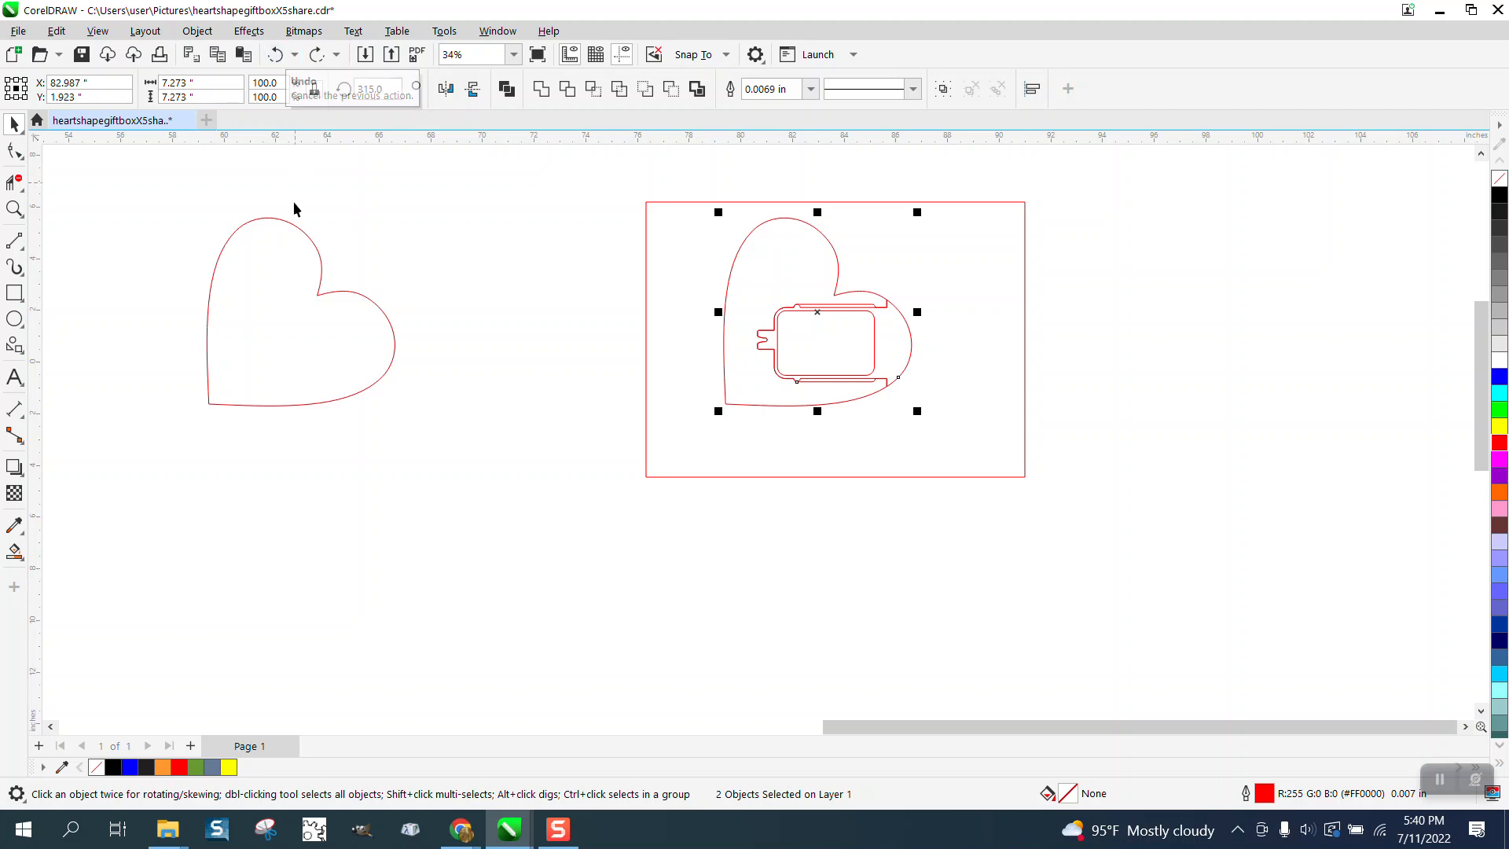
- Move the full heart outline 20 inches right onto the heart body and delete the surrounding rectangle
click(310, 242)
key(Right)
key(Right)
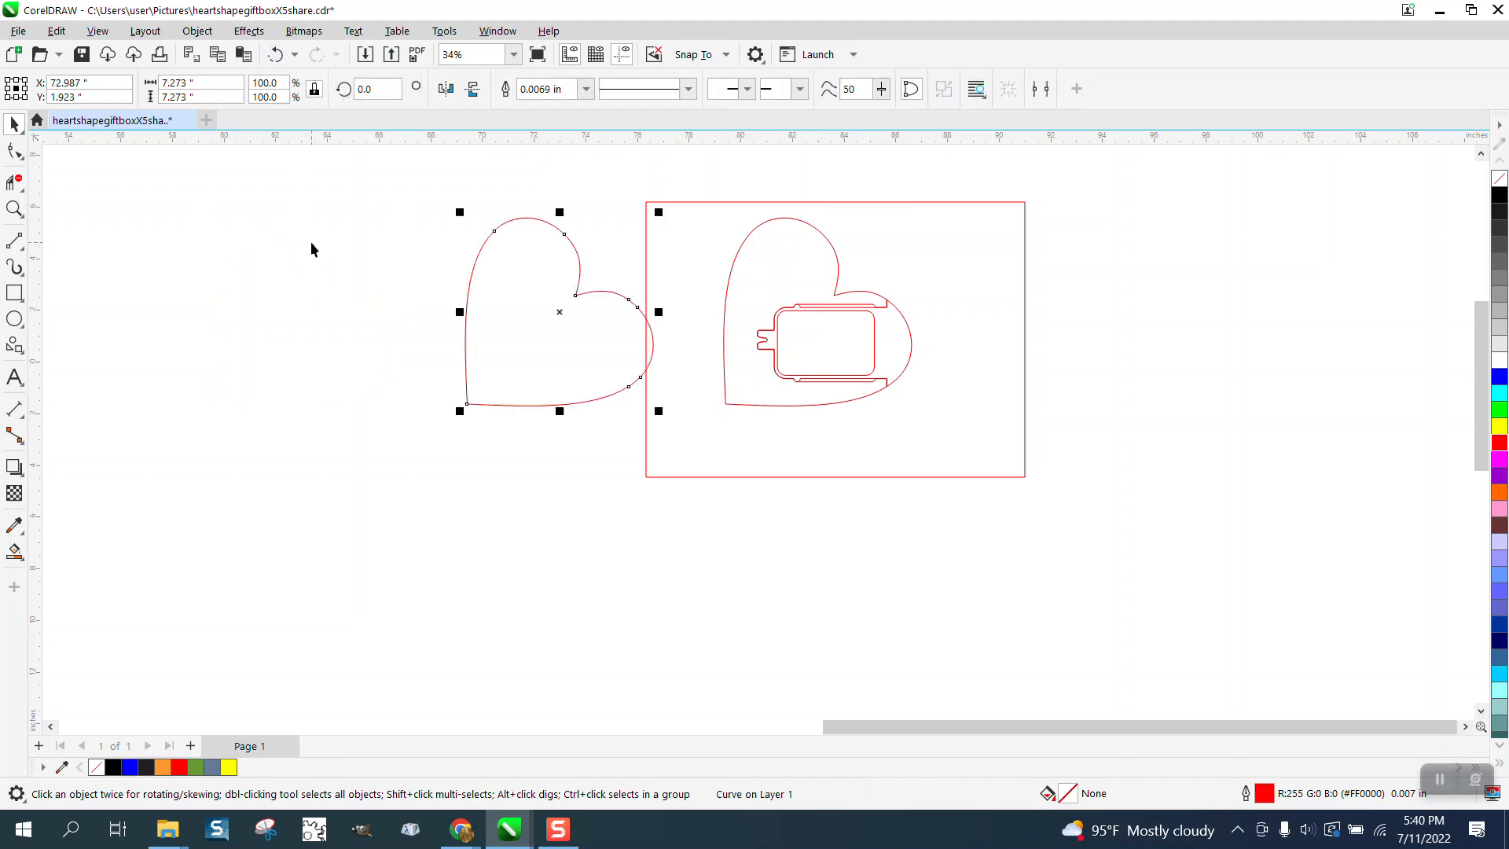
click(693, 203)
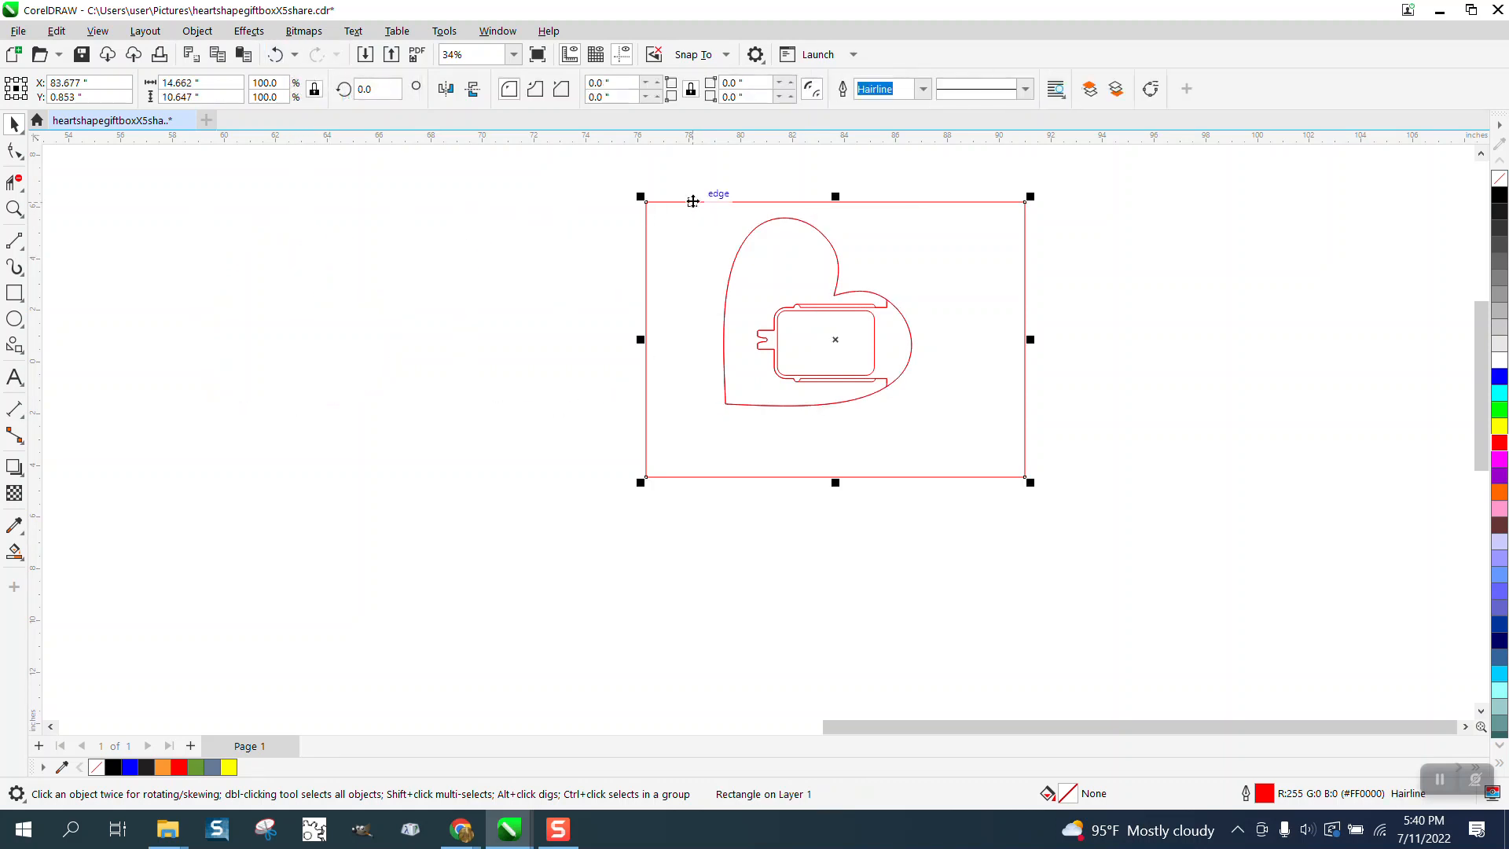
key(Delete)
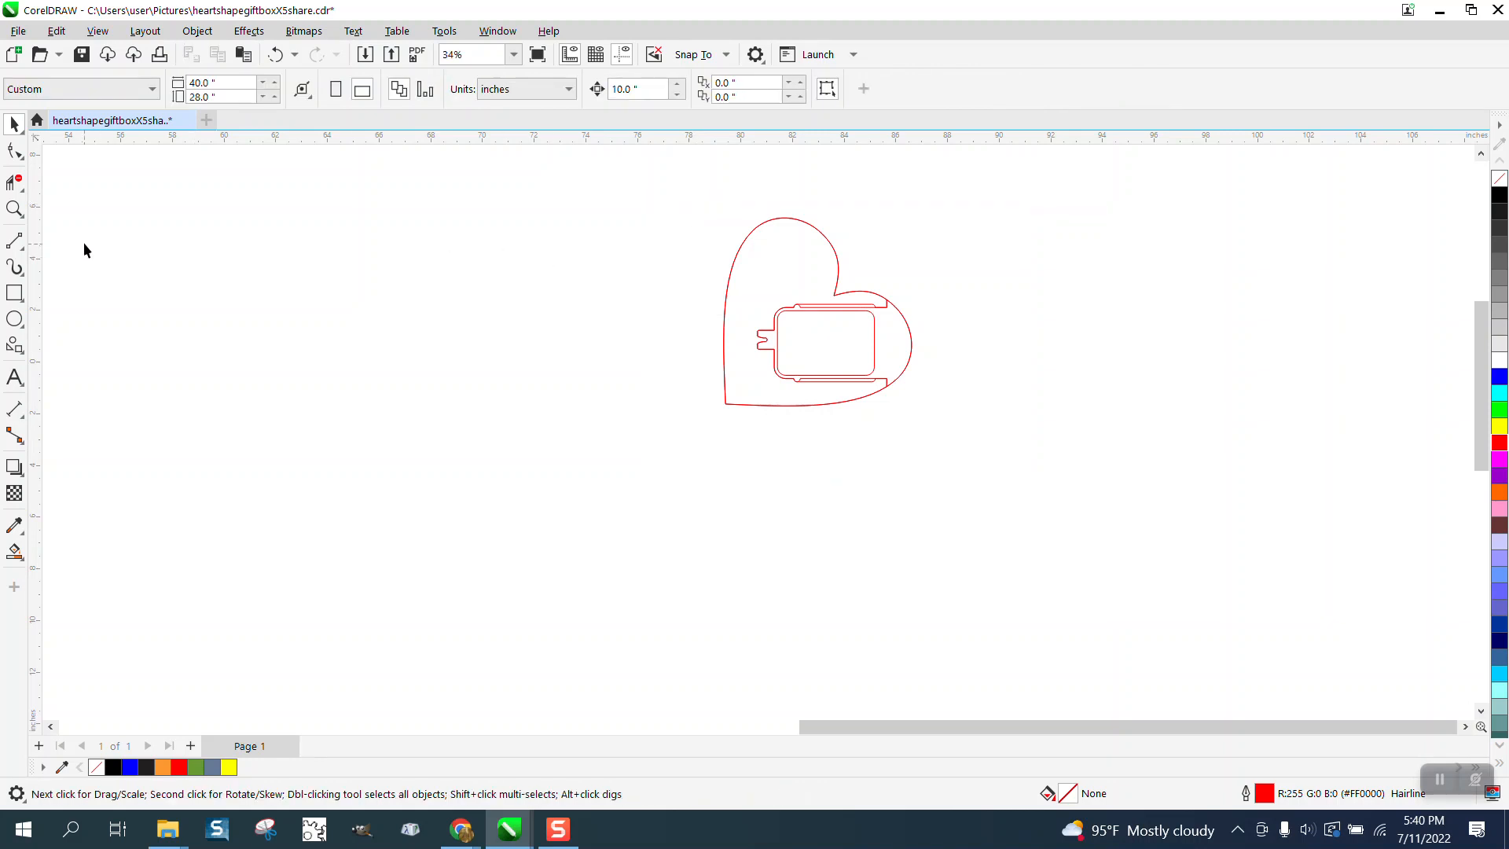
- Draw a straight vertical line across the slot opening, joining the drawer's upper and lower end corners
click(14, 208)
drag(717, 204, 1067, 471)
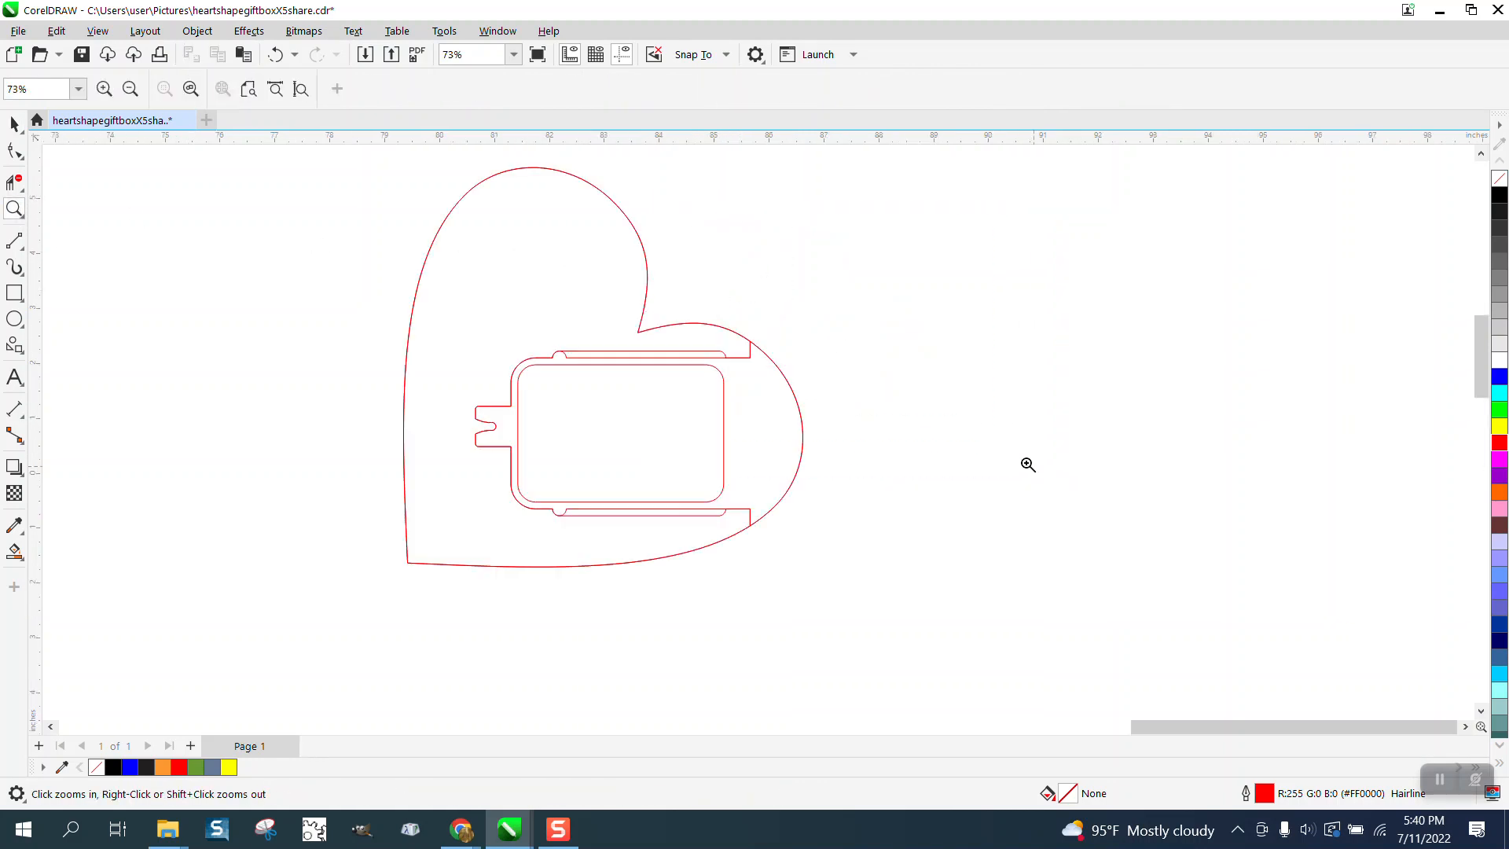
click(23, 250)
click(83, 263)
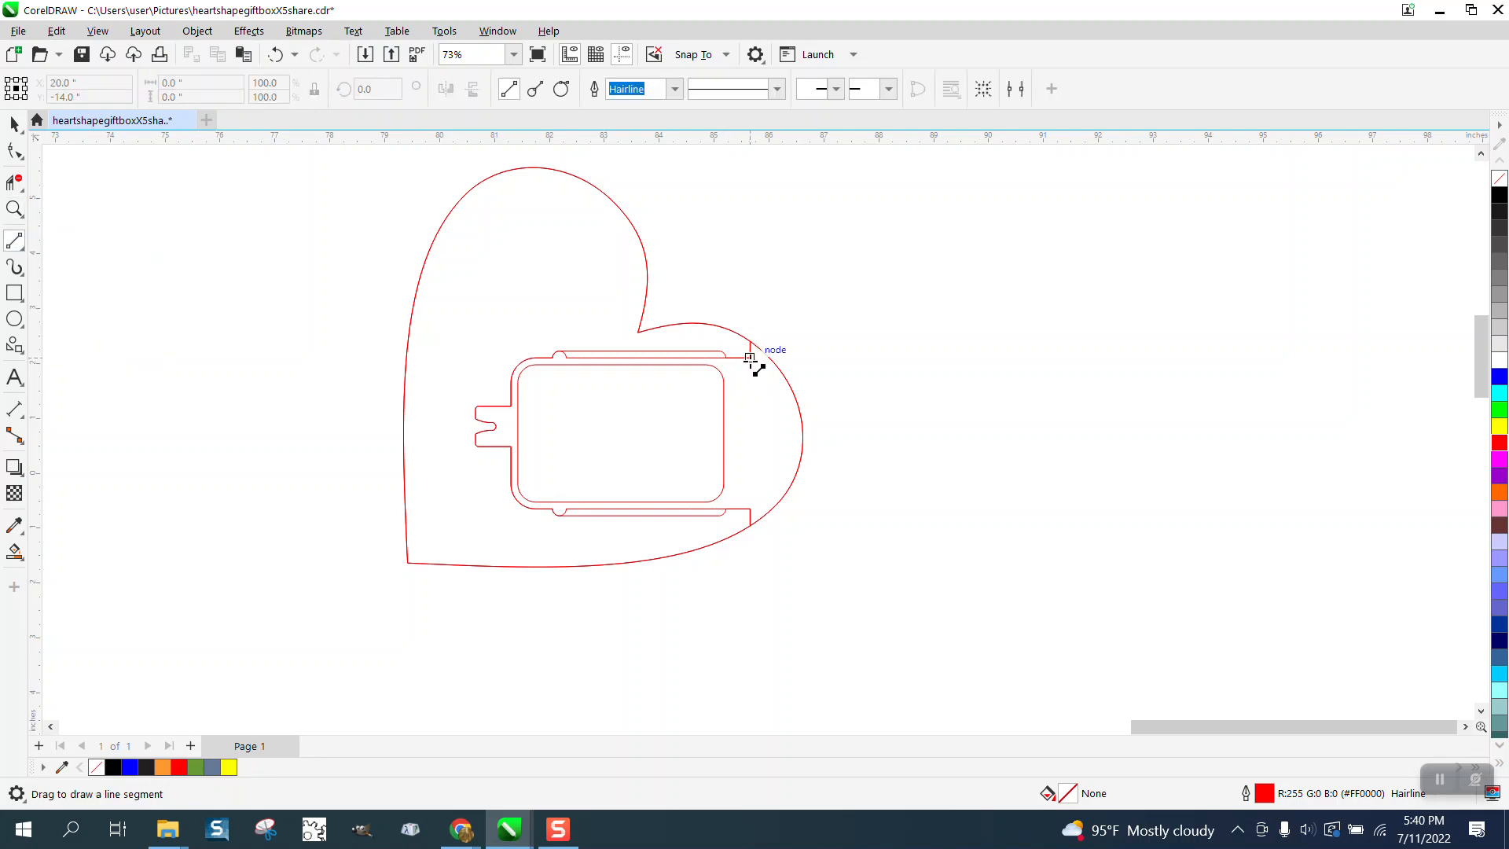
drag(750, 358, 751, 509)
- Smart Fill the curved end piece beyond the vertical line and move it 10 inches right
click(14, 551)
click(781, 459)
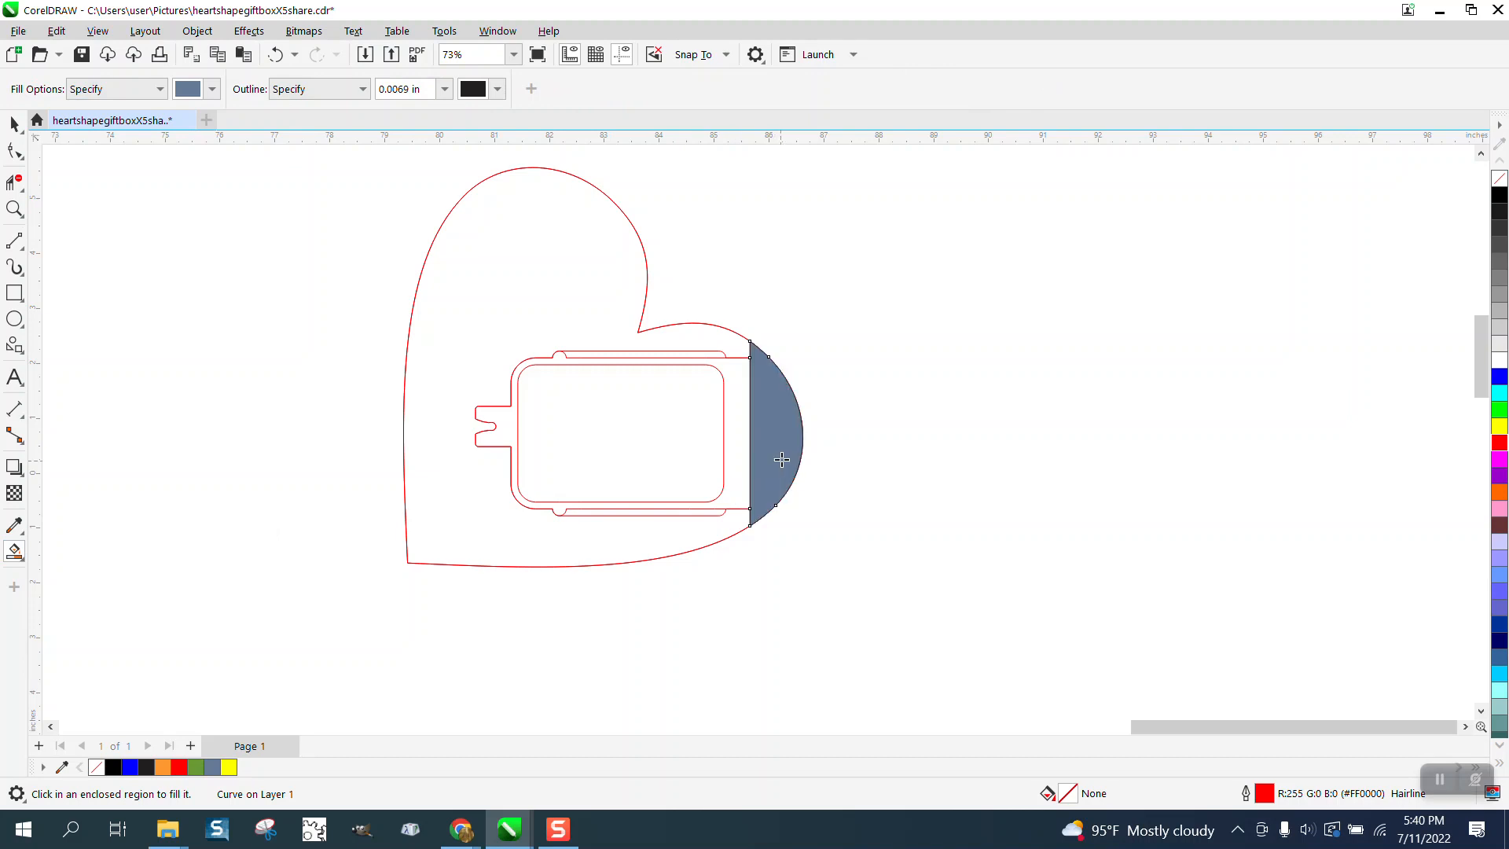
key(Right)
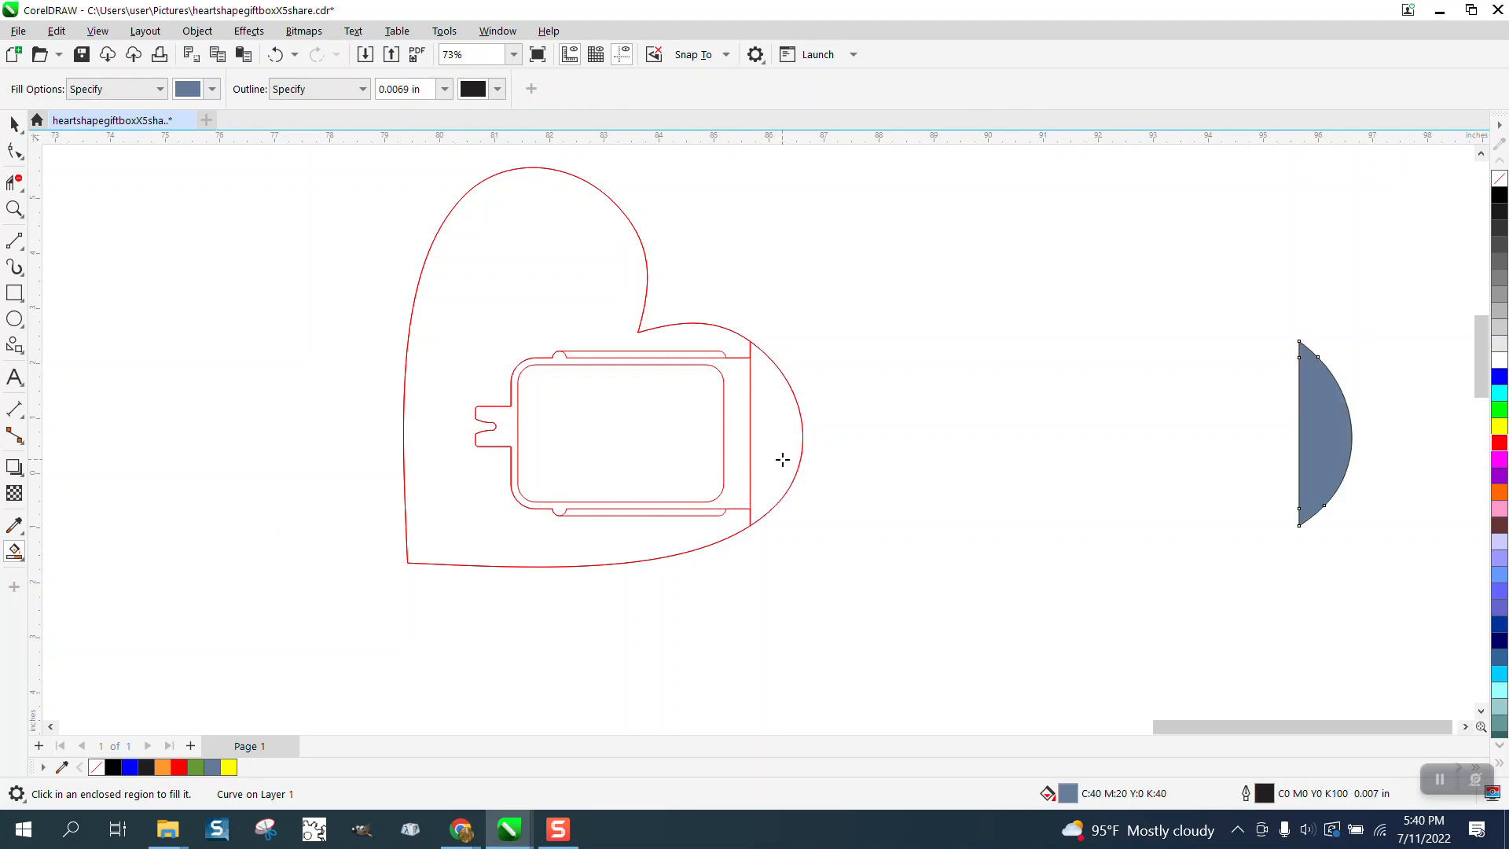
click(11, 124)
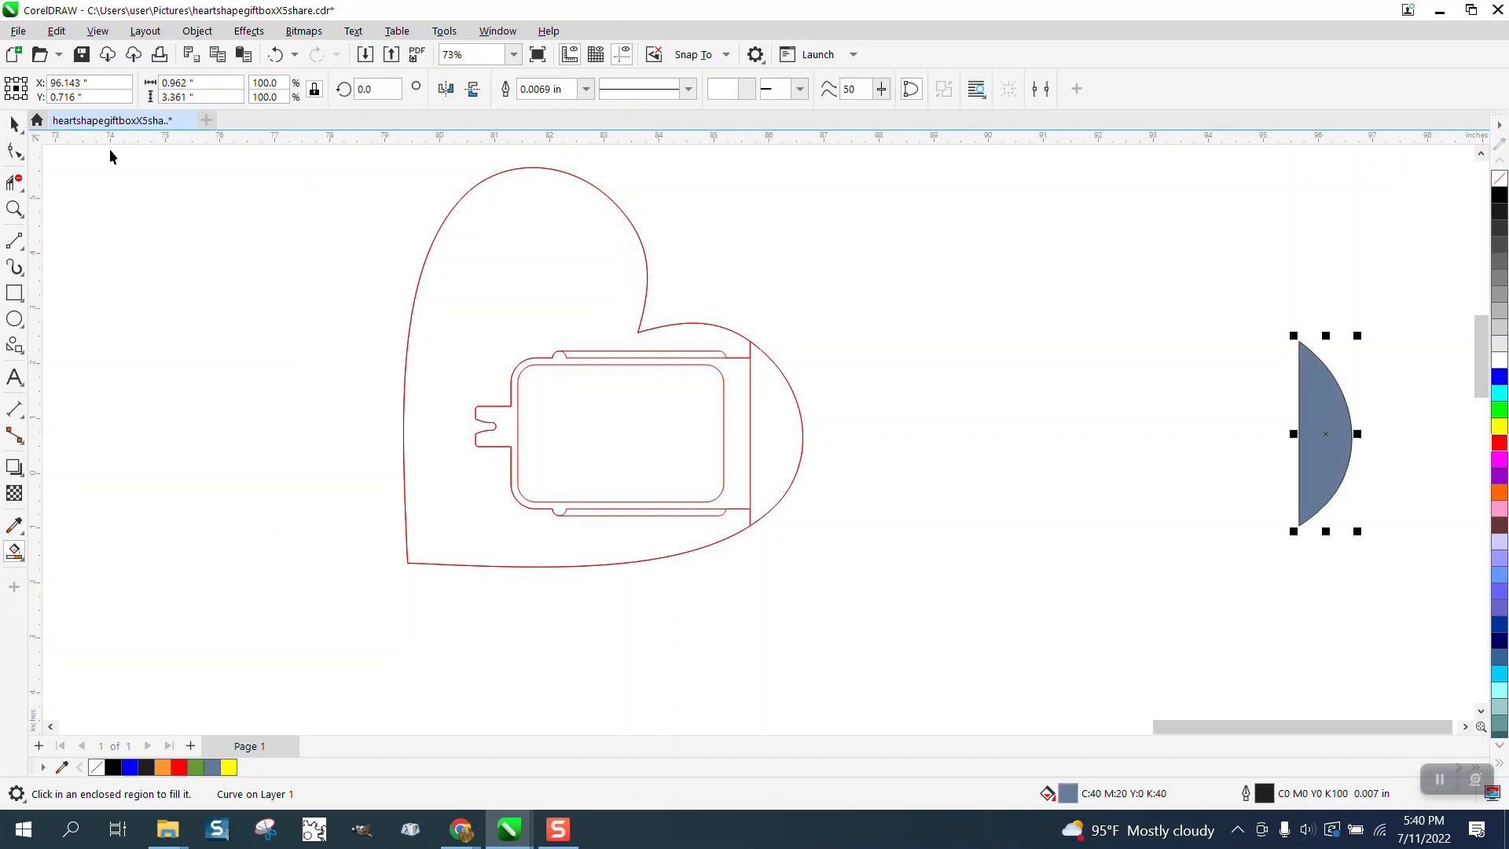
- Duplicate the full heart outline and move the copy 10 inches right onto the filled curved end piece
click(607, 199)
key(KP_Add)
key(Left)
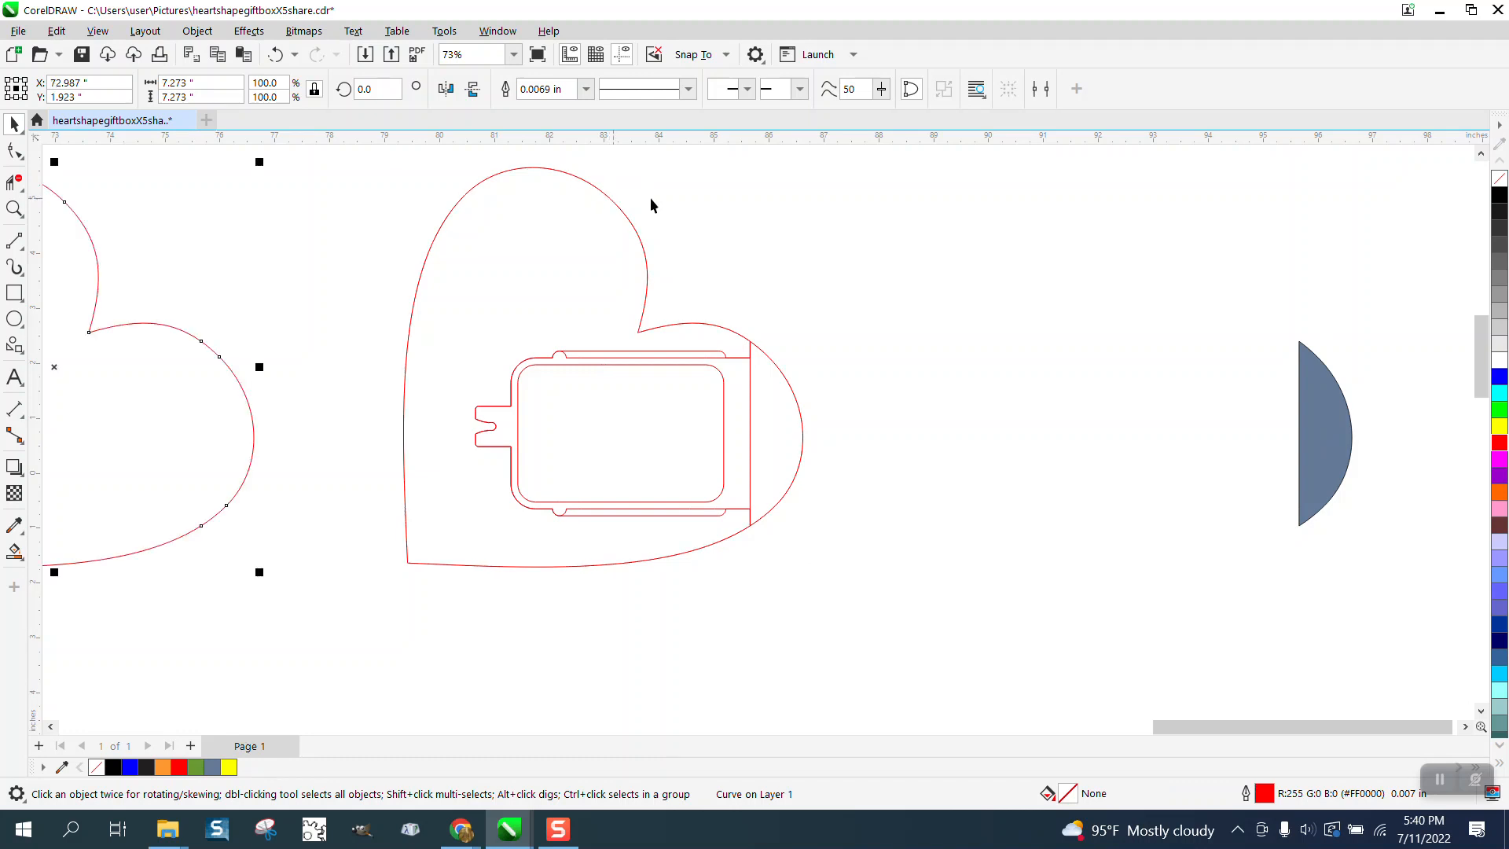
scroll(651, 205, down, 2)
key(Right)
key(Right)
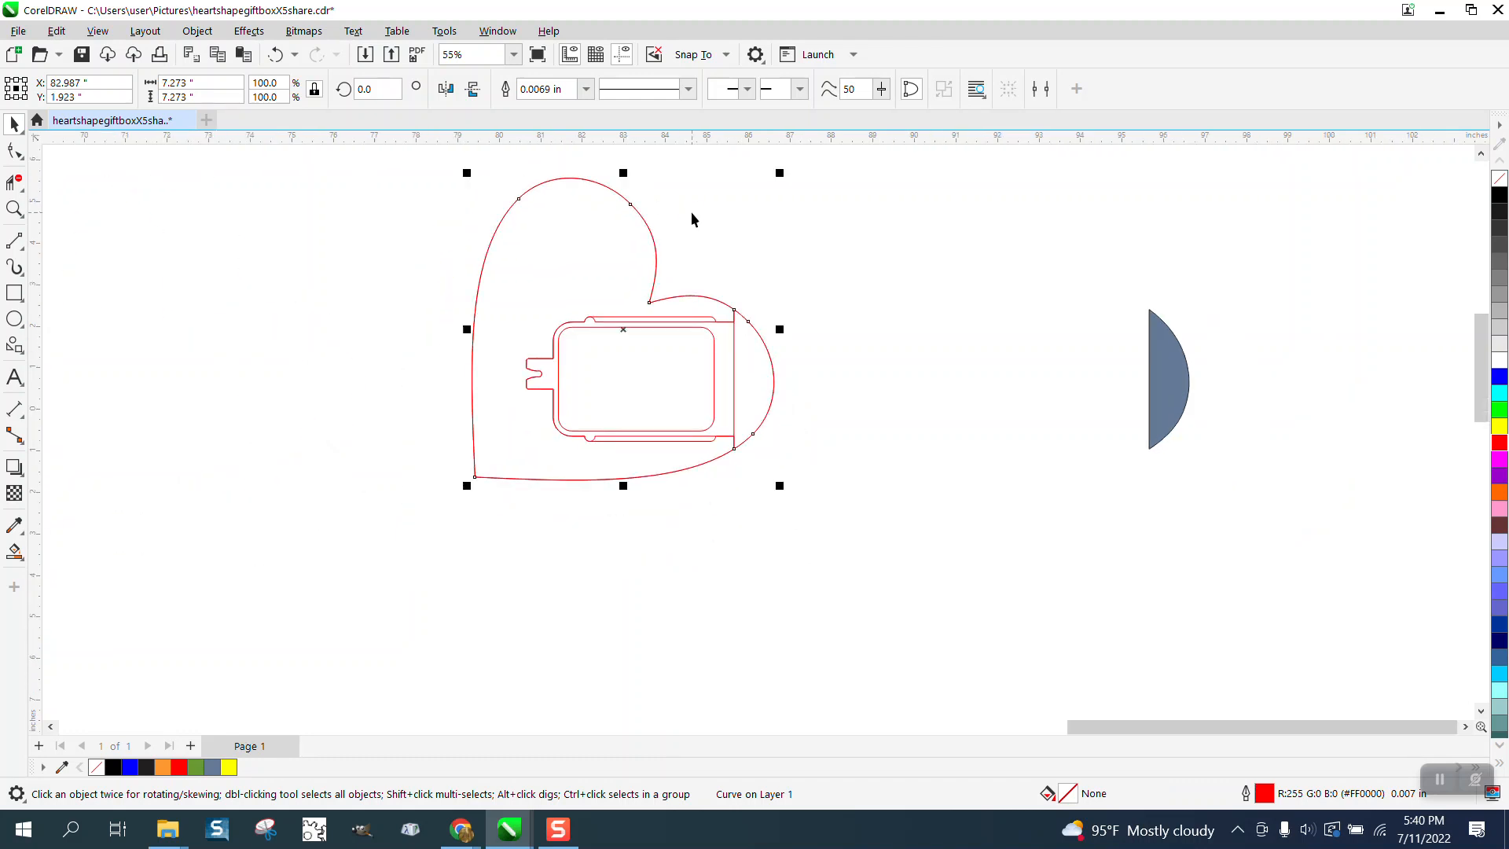
- Remove the blue-grey fill from the curved end piece and give it a red outline
drag(1279, 265, 1108, 465)
click(1500, 182)
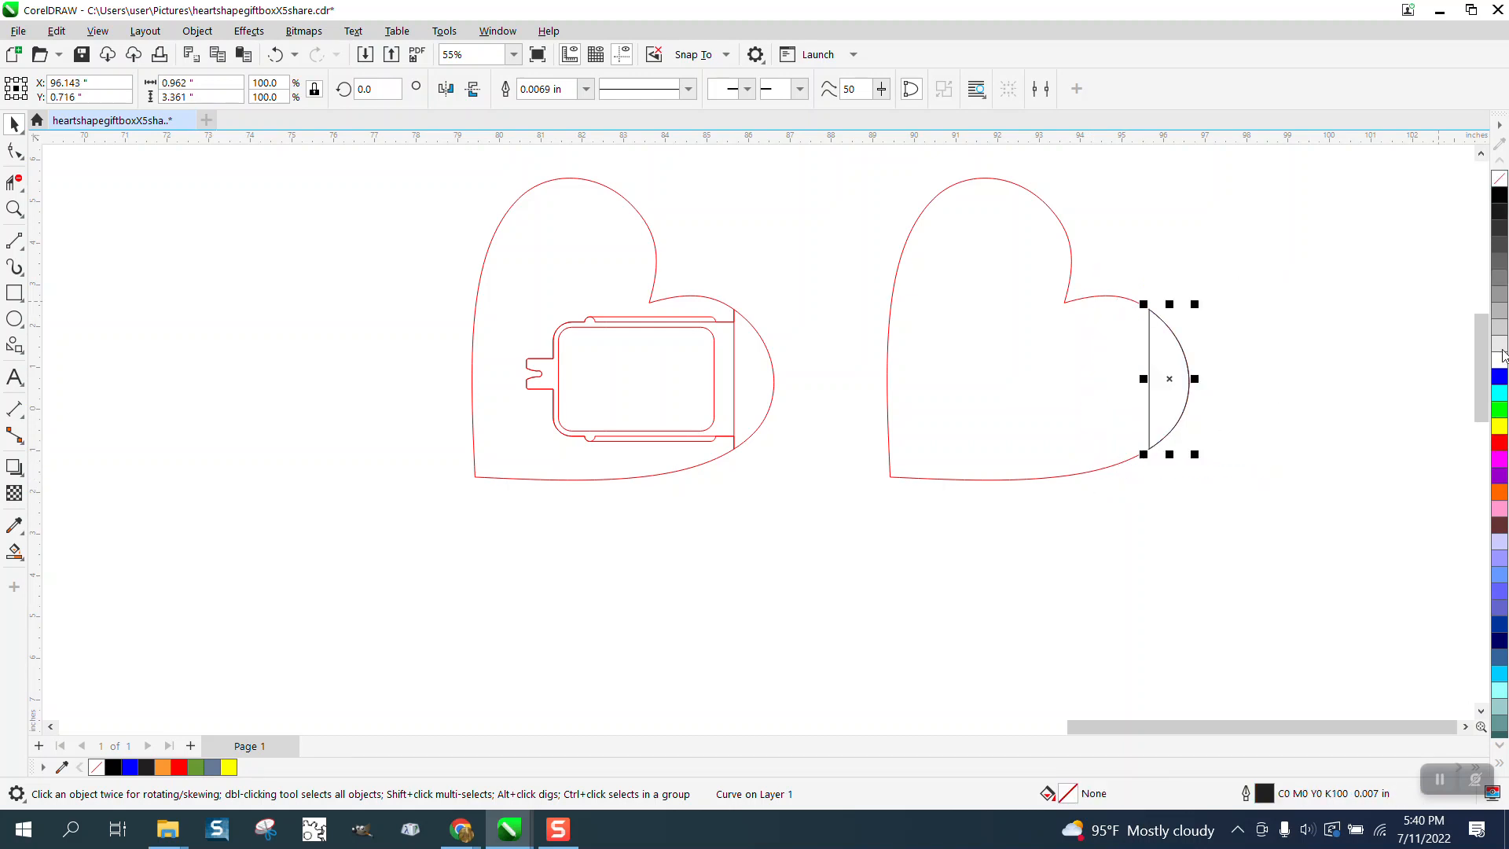
right_click(1501, 443)
click(1342, 338)
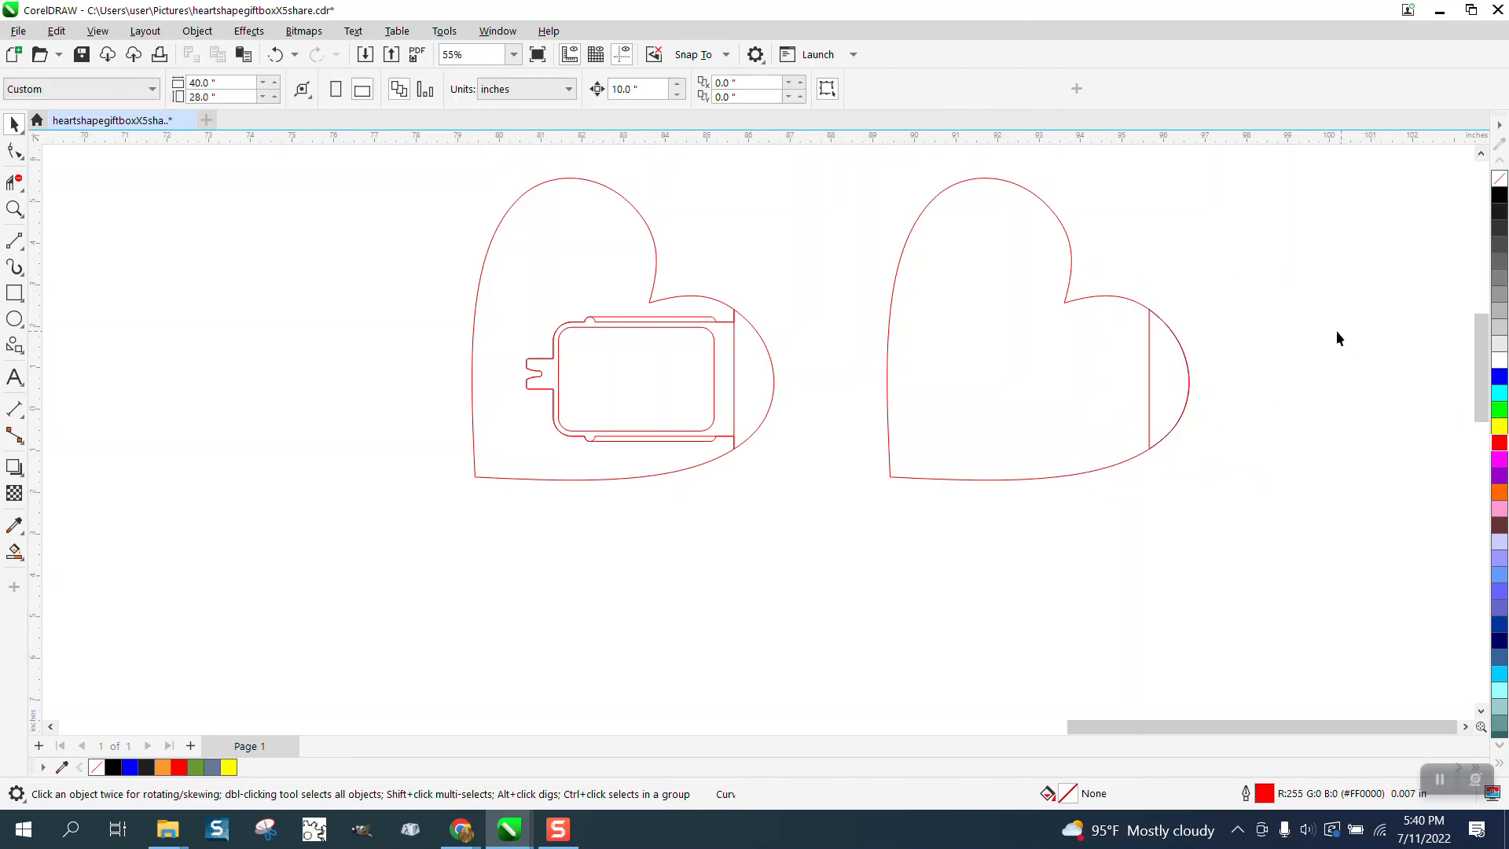
- Smart Fill the heart body and the curved end as separate pieces, moving each 10 inches down
click(15, 551)
click(952, 339)
key(Down)
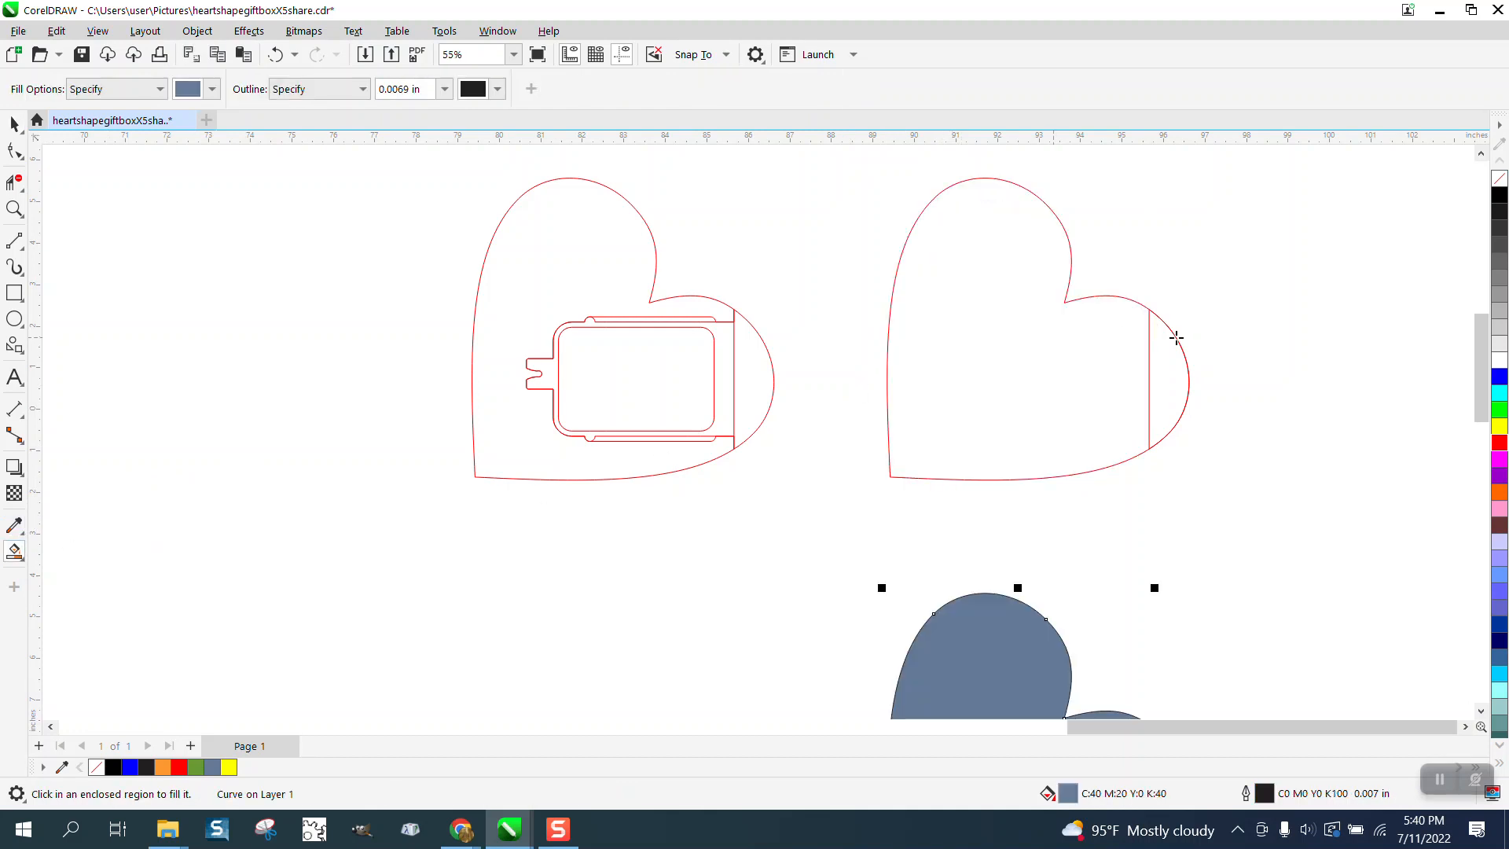
click(1171, 352)
key(Down)
scroll(963, 240, down, 4)
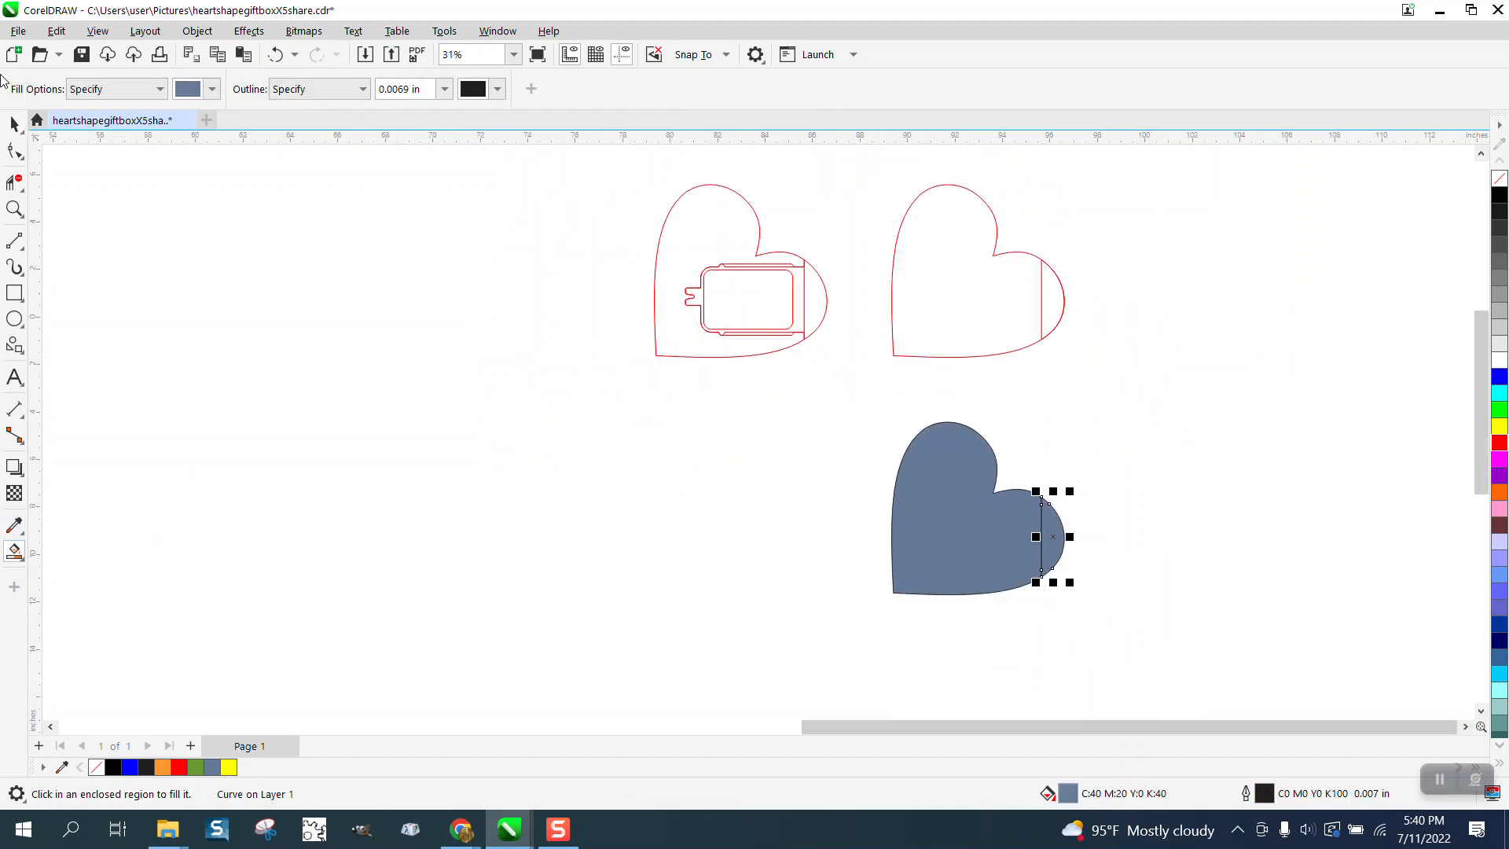
- Remove the fill from both lower heart pieces and give them red outlines
click(15, 124)
drag(828, 411, 1277, 610)
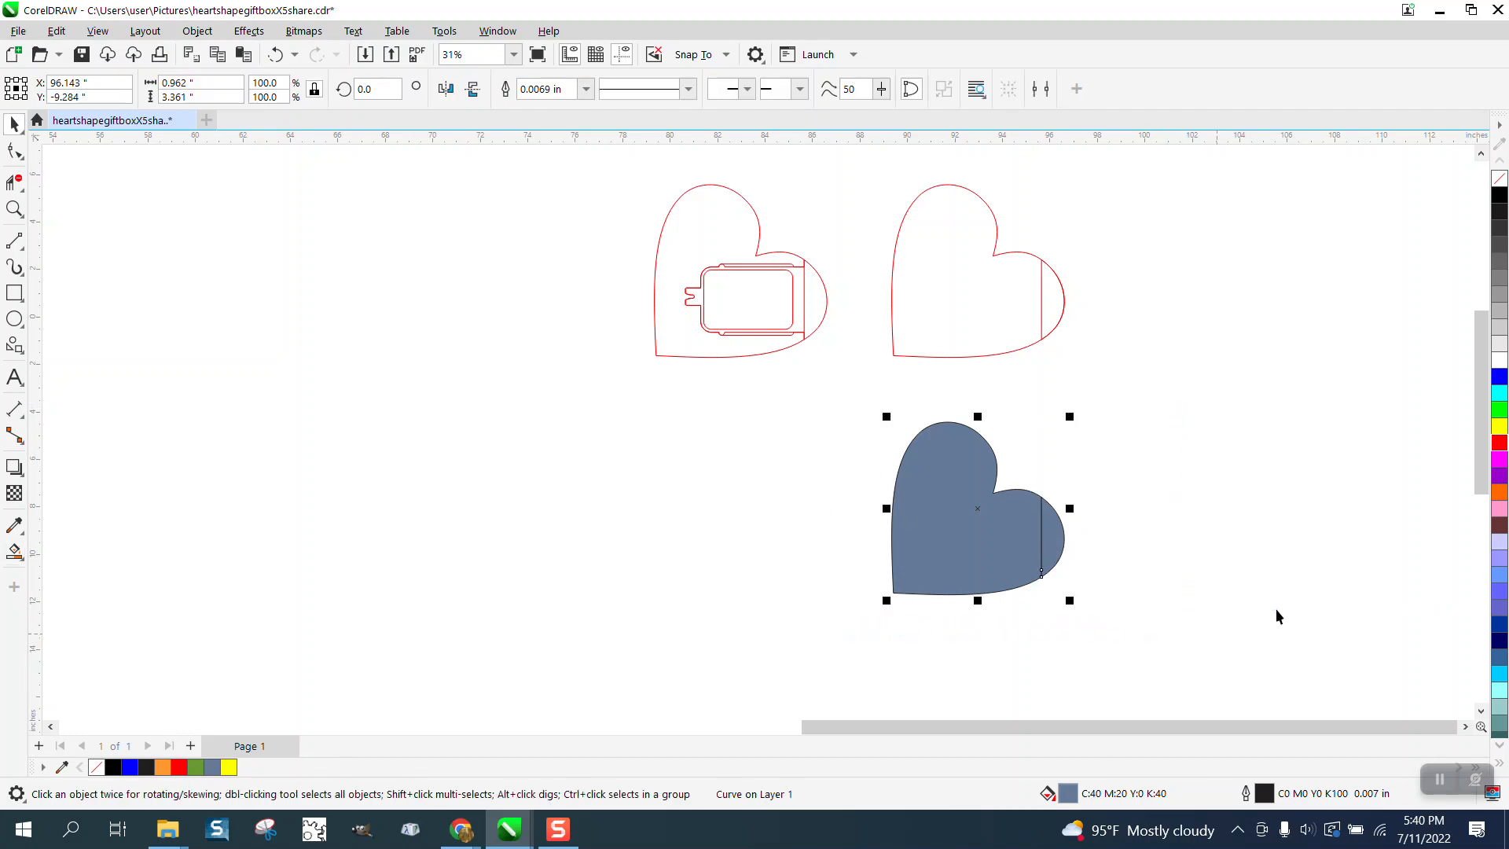
click(1500, 179)
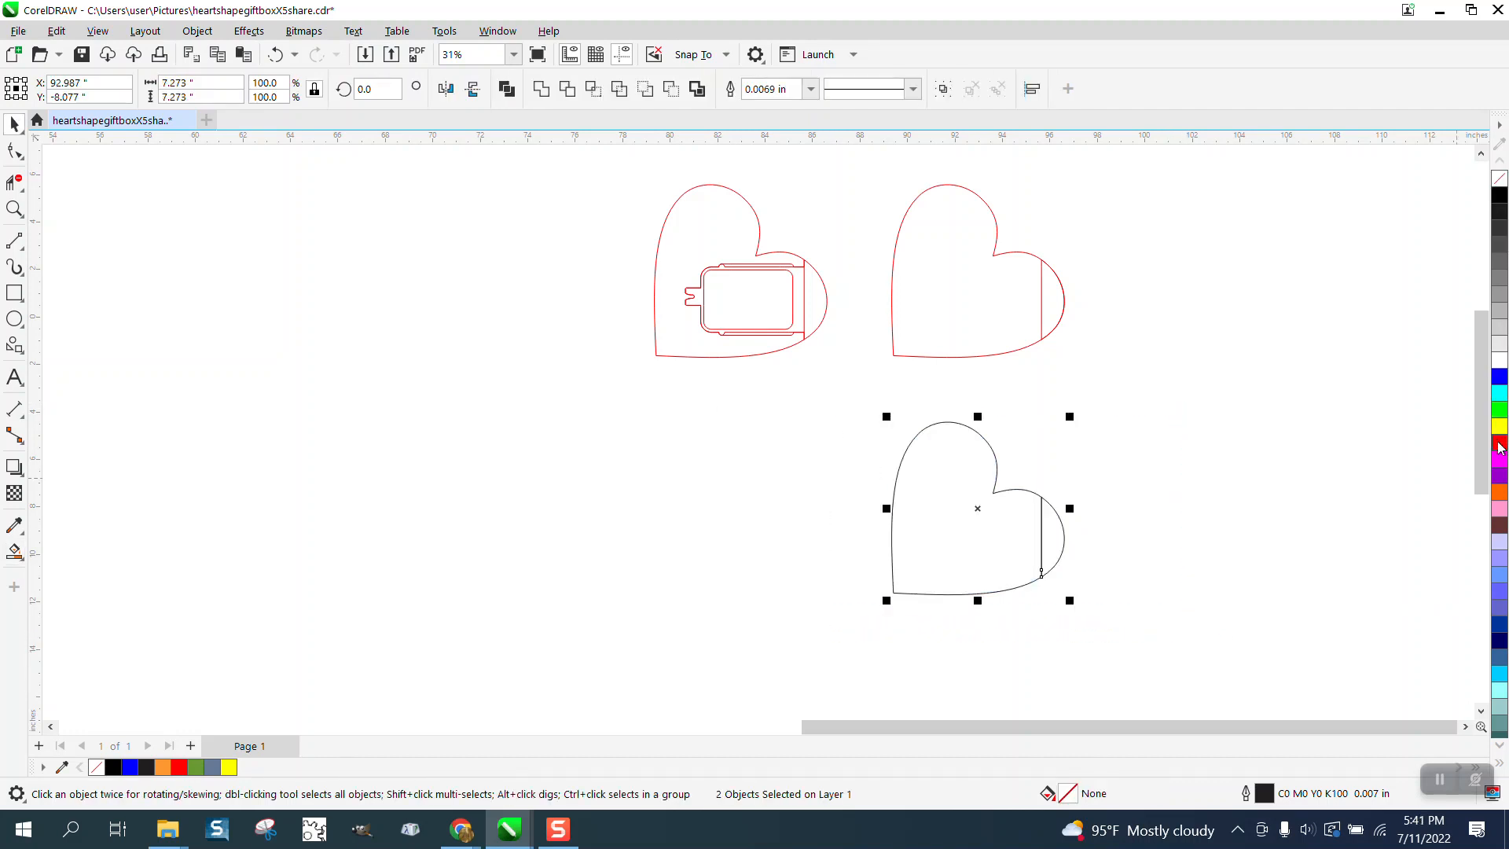
right_click(1499, 446)
click(1200, 454)
- Separate the lower curved end piece from its heart body, leaving a gap of about 0.24 inch
click(1061, 542)
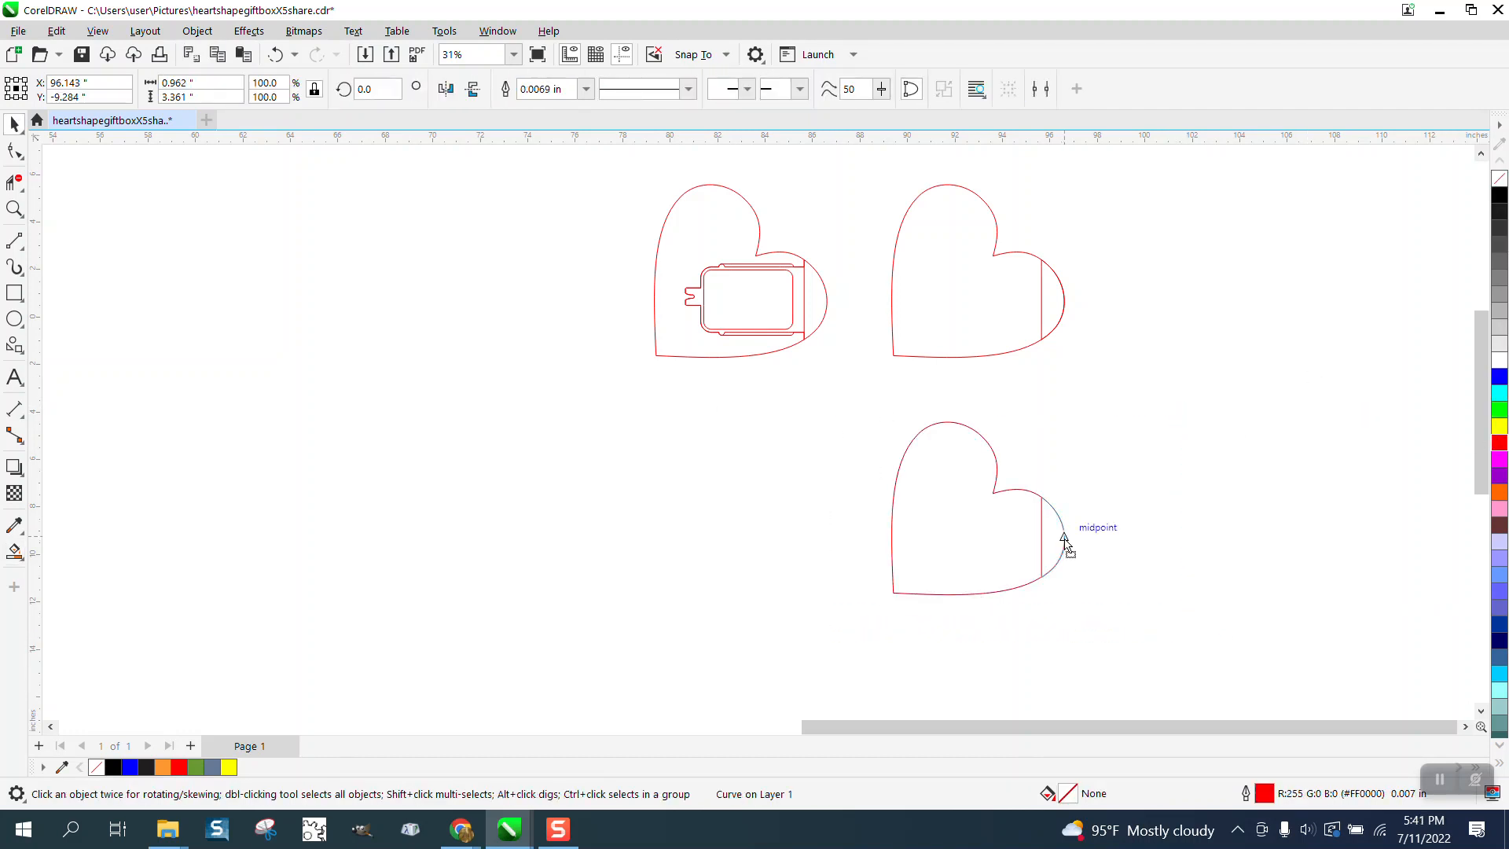
mouse_move(1067, 544)
mouse_down()
mouse_move(1054, 529)
mouse_move(1076, 524)
mouse_up()
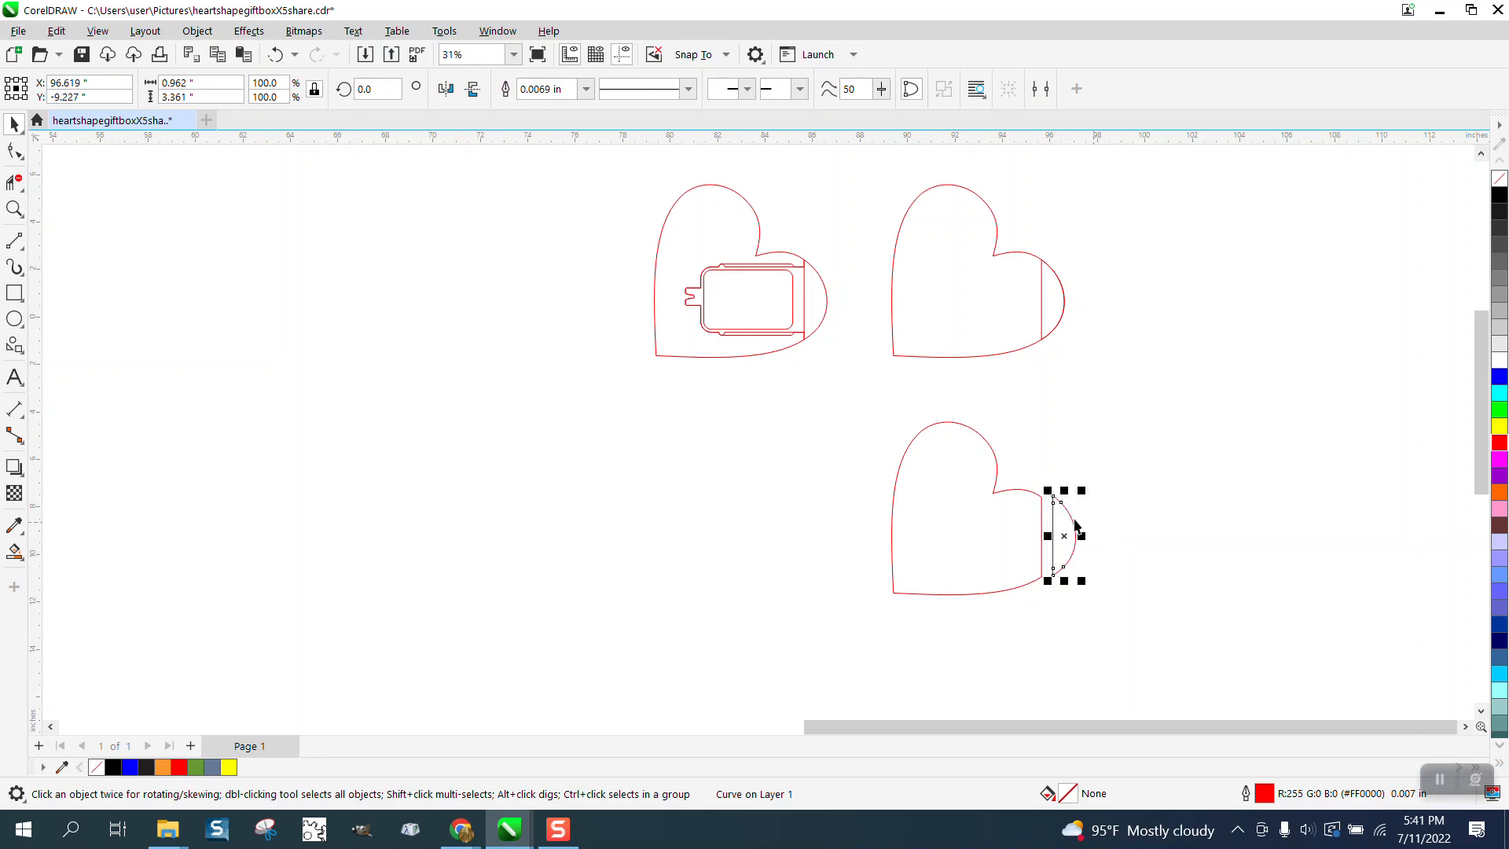
click(14, 208)
click(1053, 501)
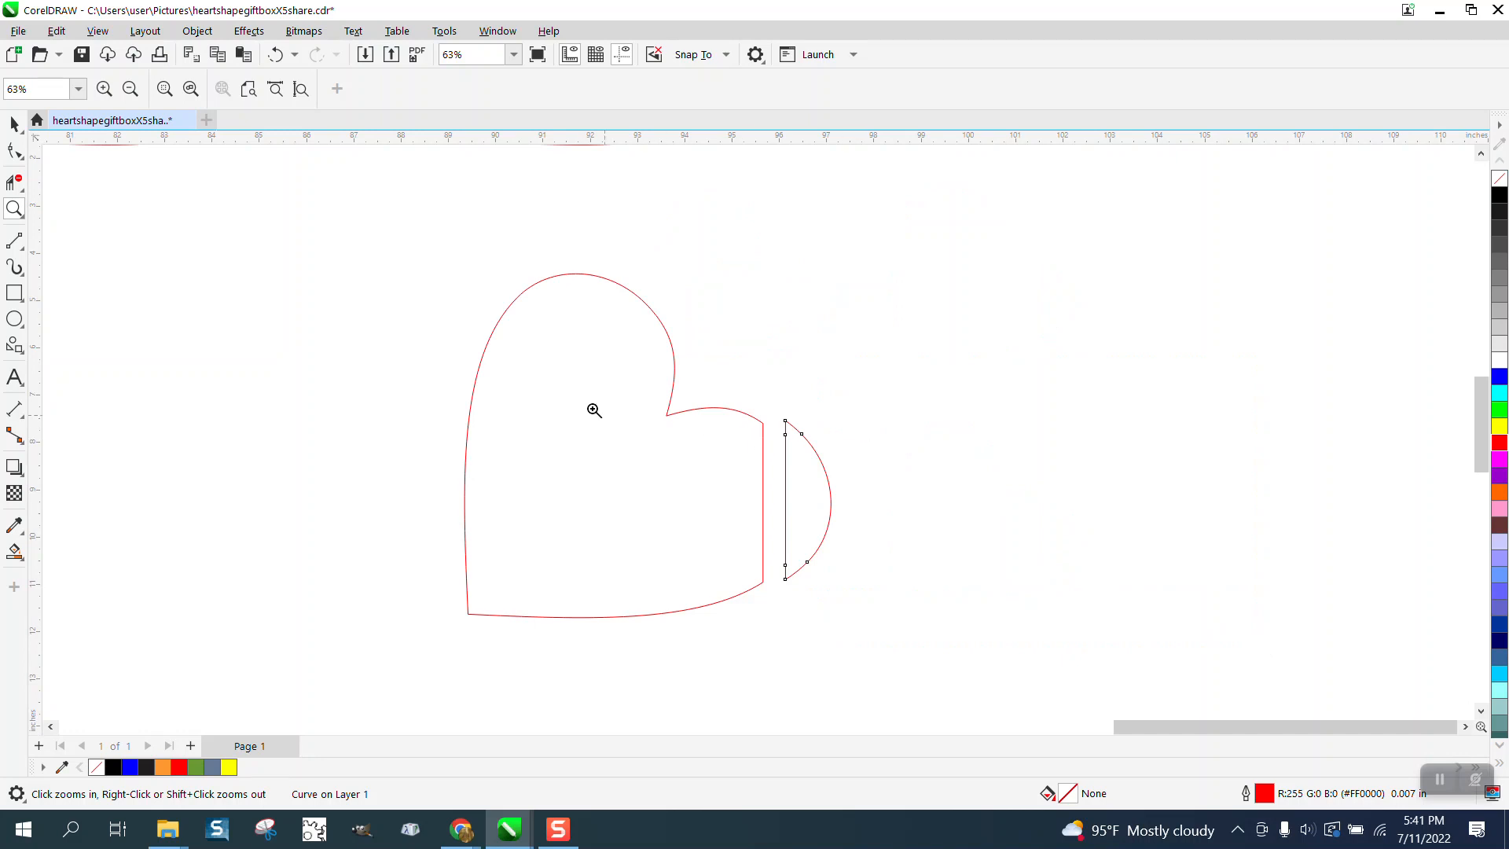
click(14, 124)
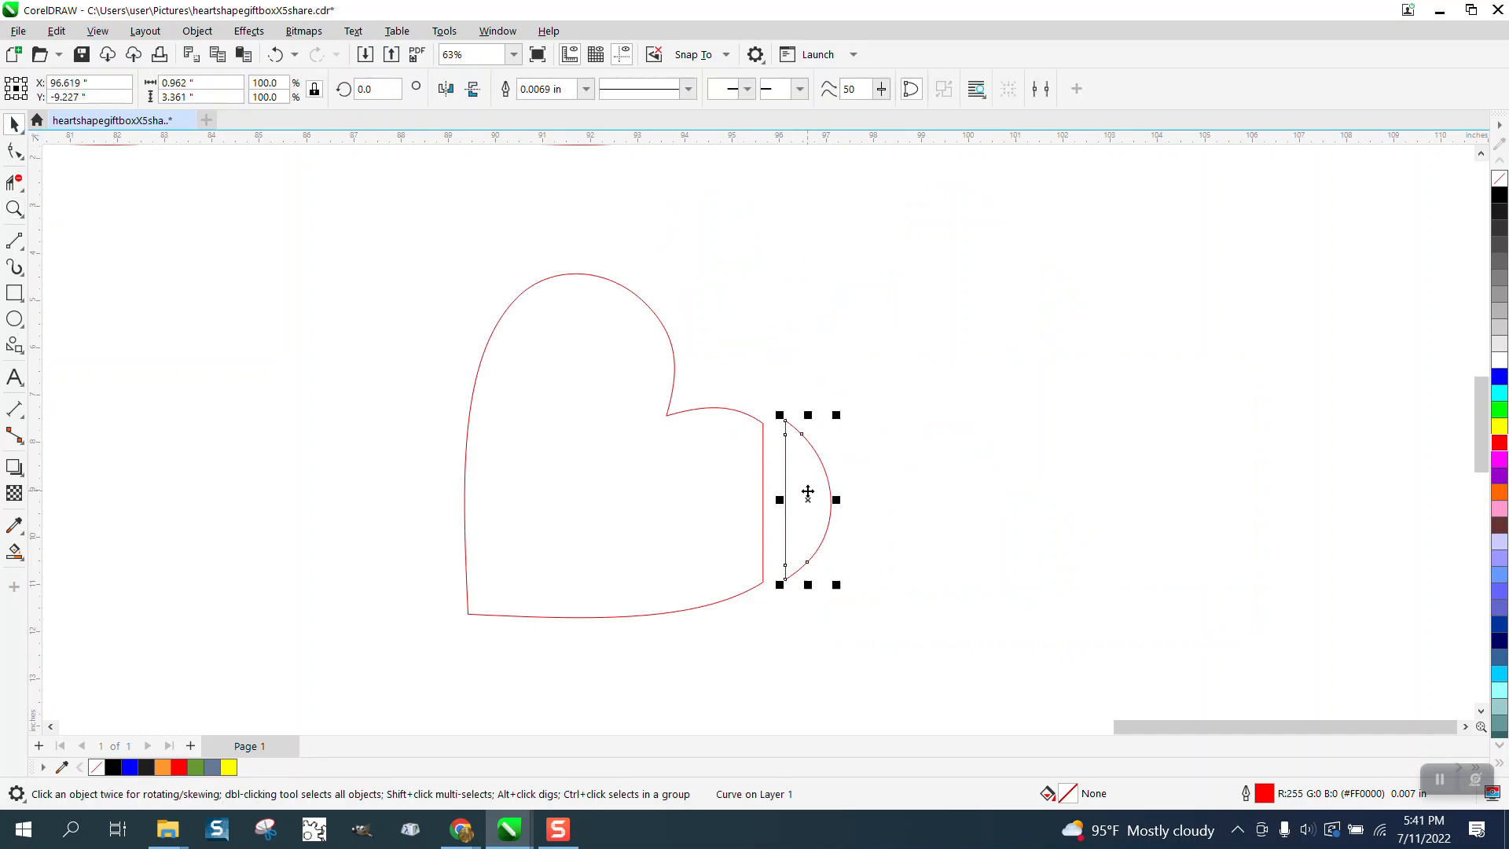
drag(803, 497, 879, 549)
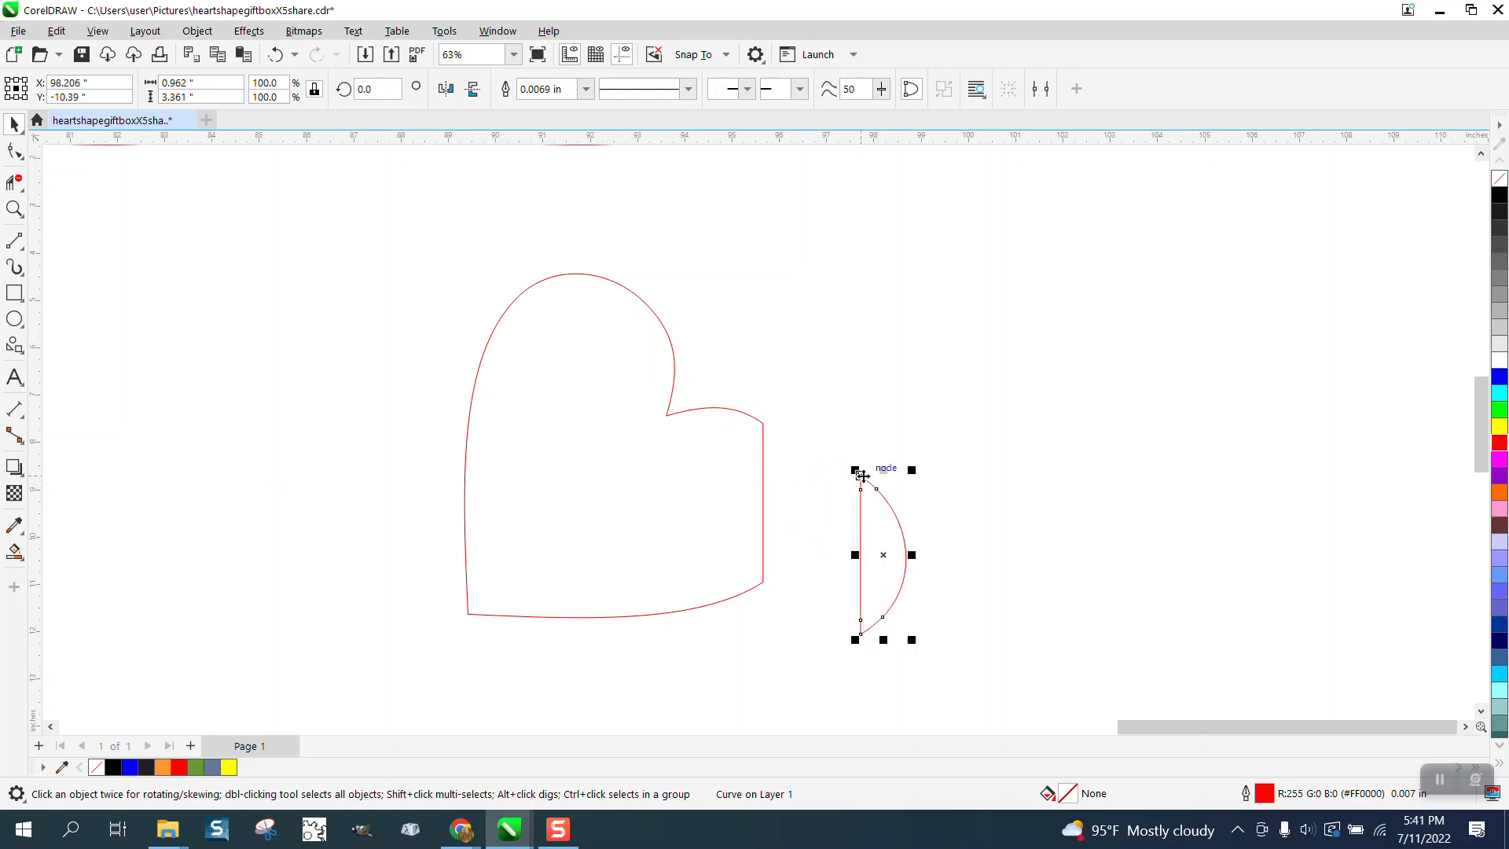
drag(858, 472, 769, 429)
scroll(794, 371, down, 3)
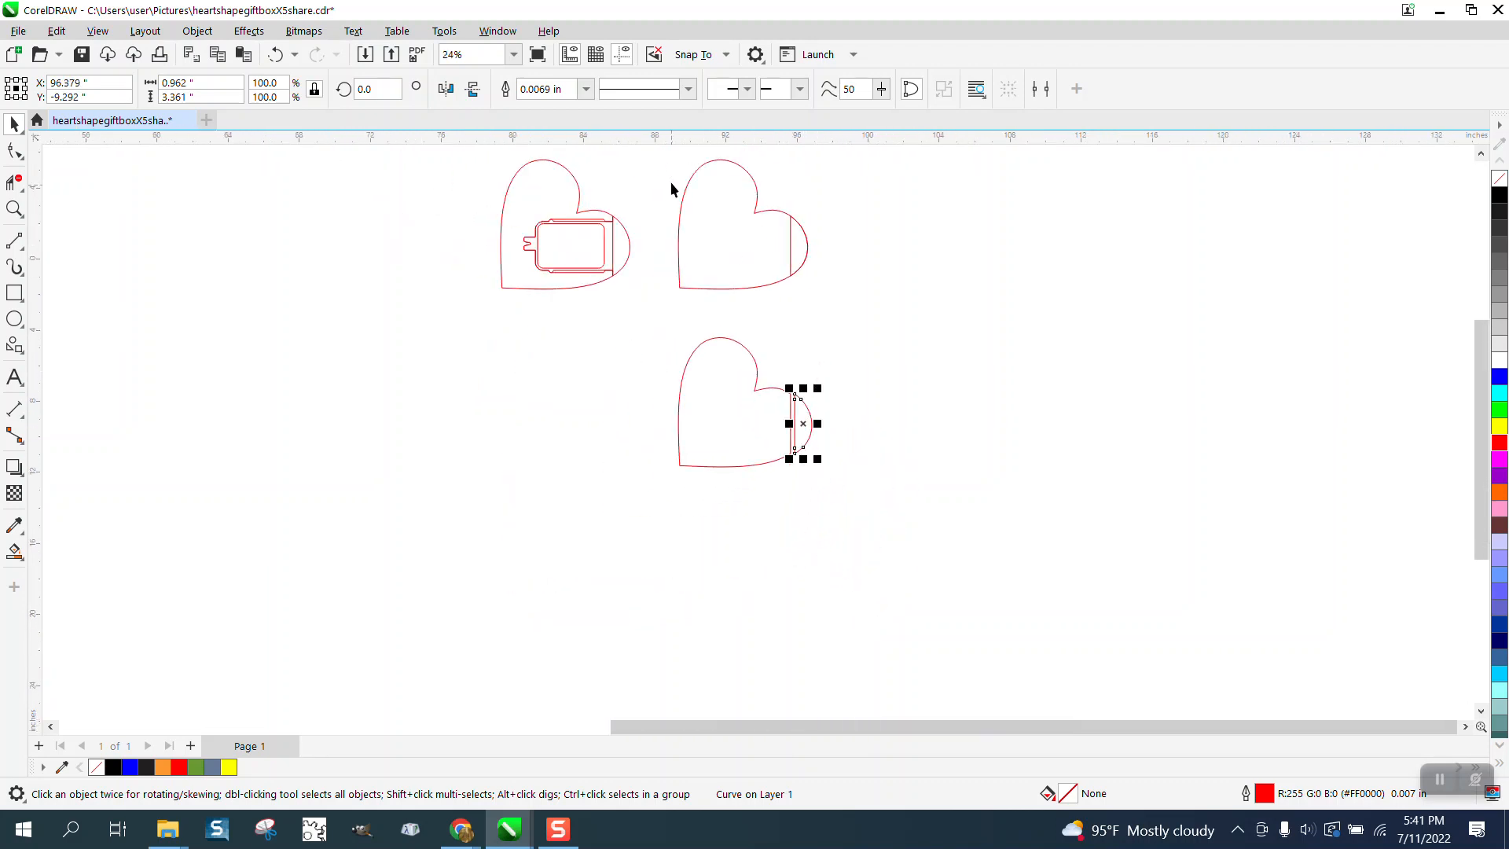
- Delete the upper full heart and its end piece, and copy the lower heart pieces about 8.8 inches right
drag(665, 161, 904, 332)
key(Delete)
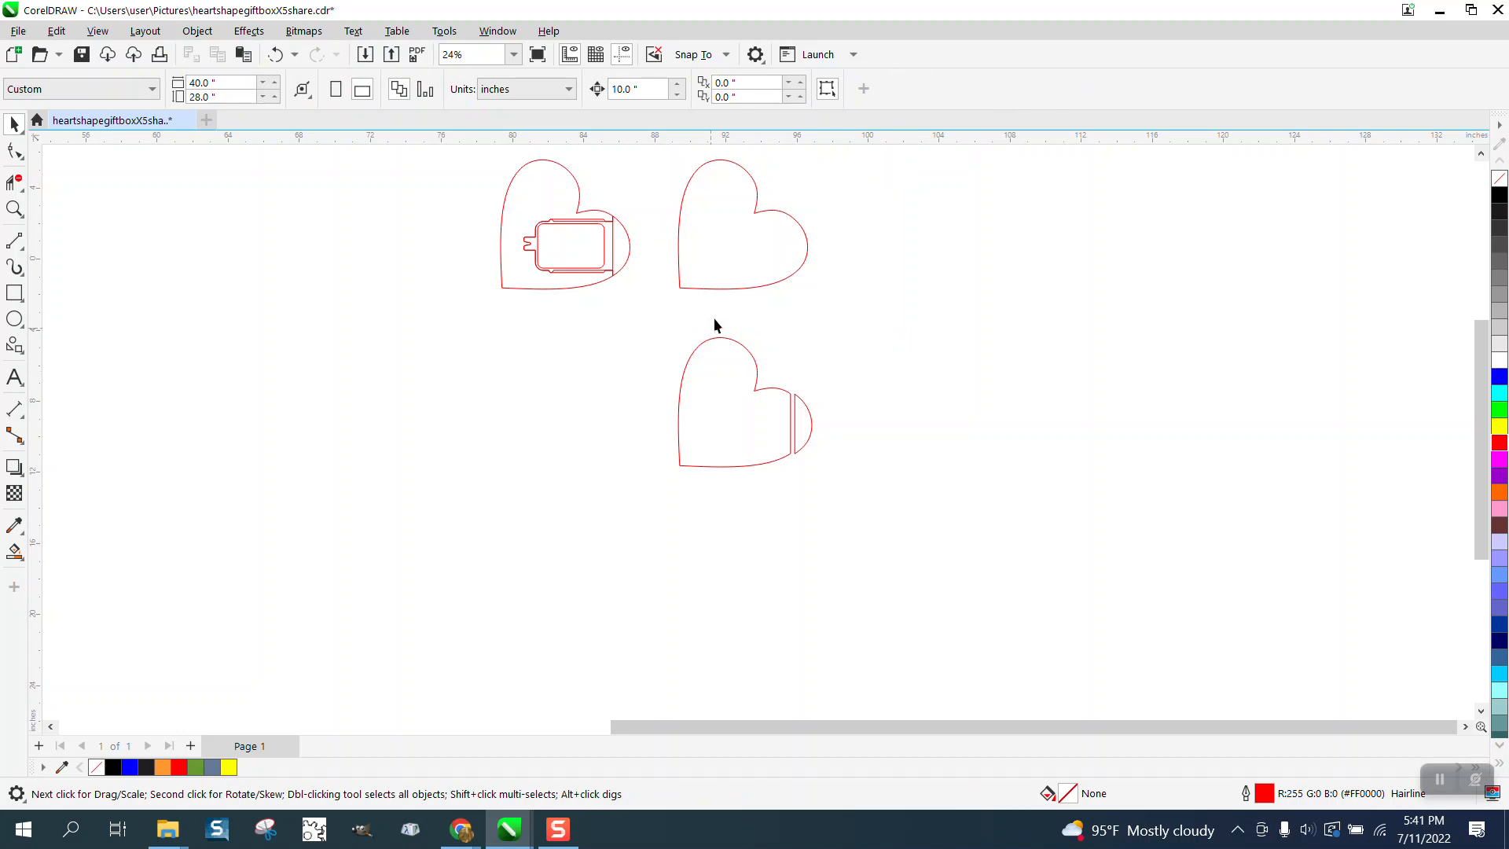
click(740, 249)
key(Delete)
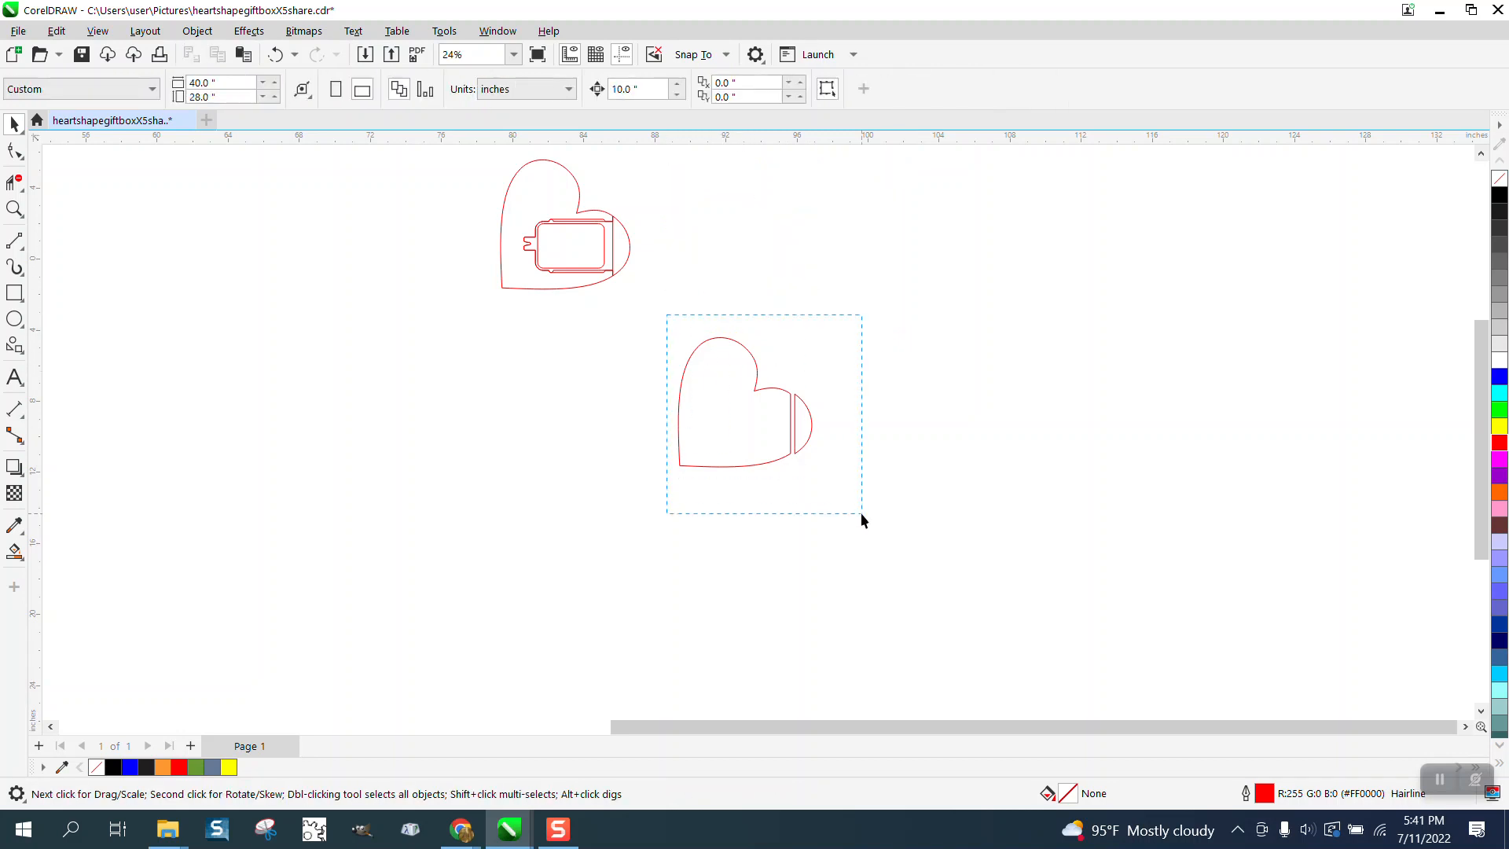
drag(860, 512, 864, 513)
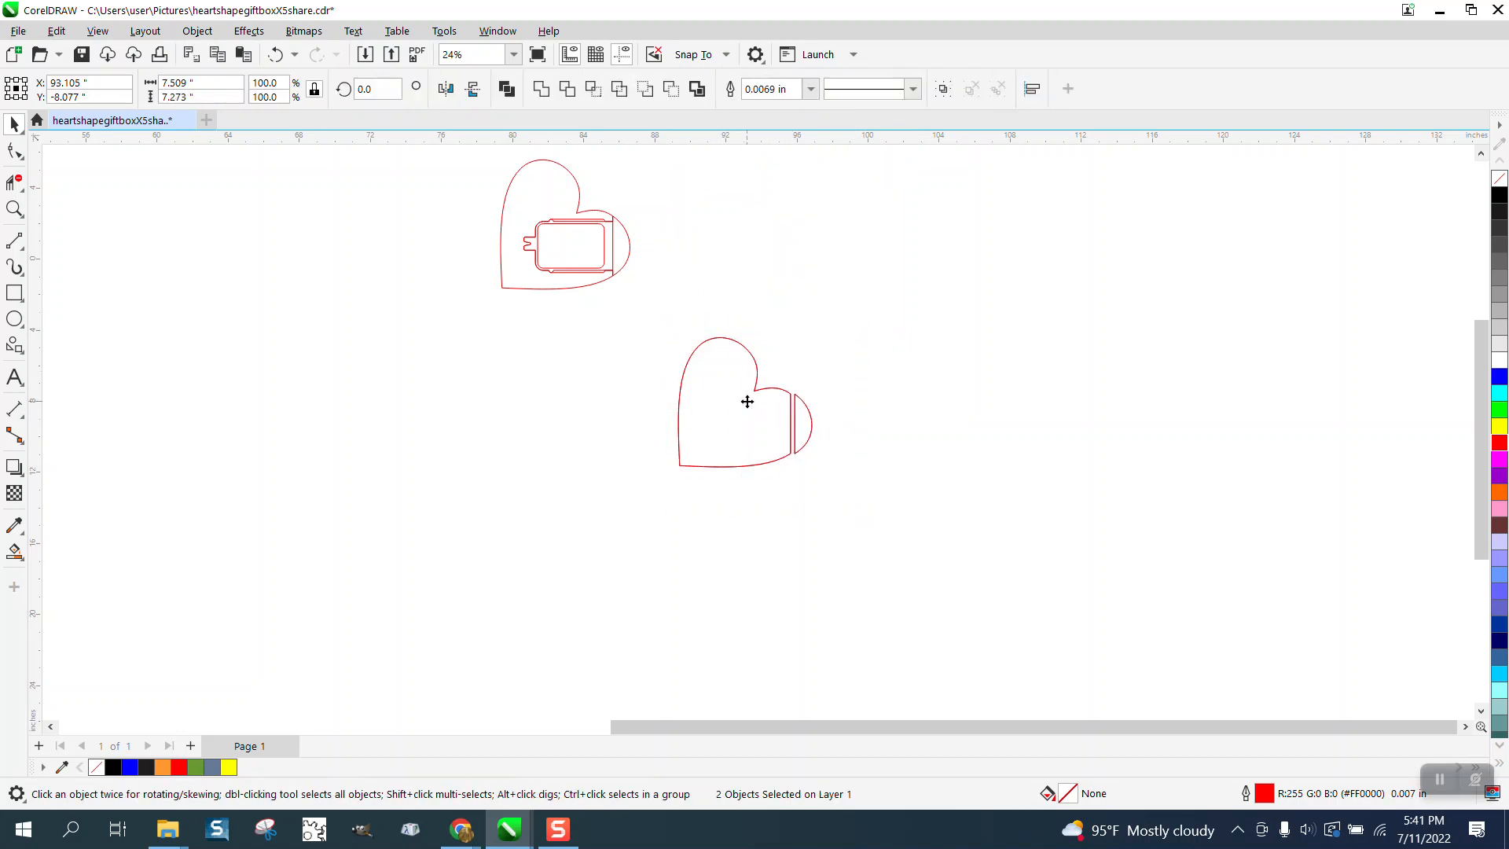
drag(747, 402, 902, 402)
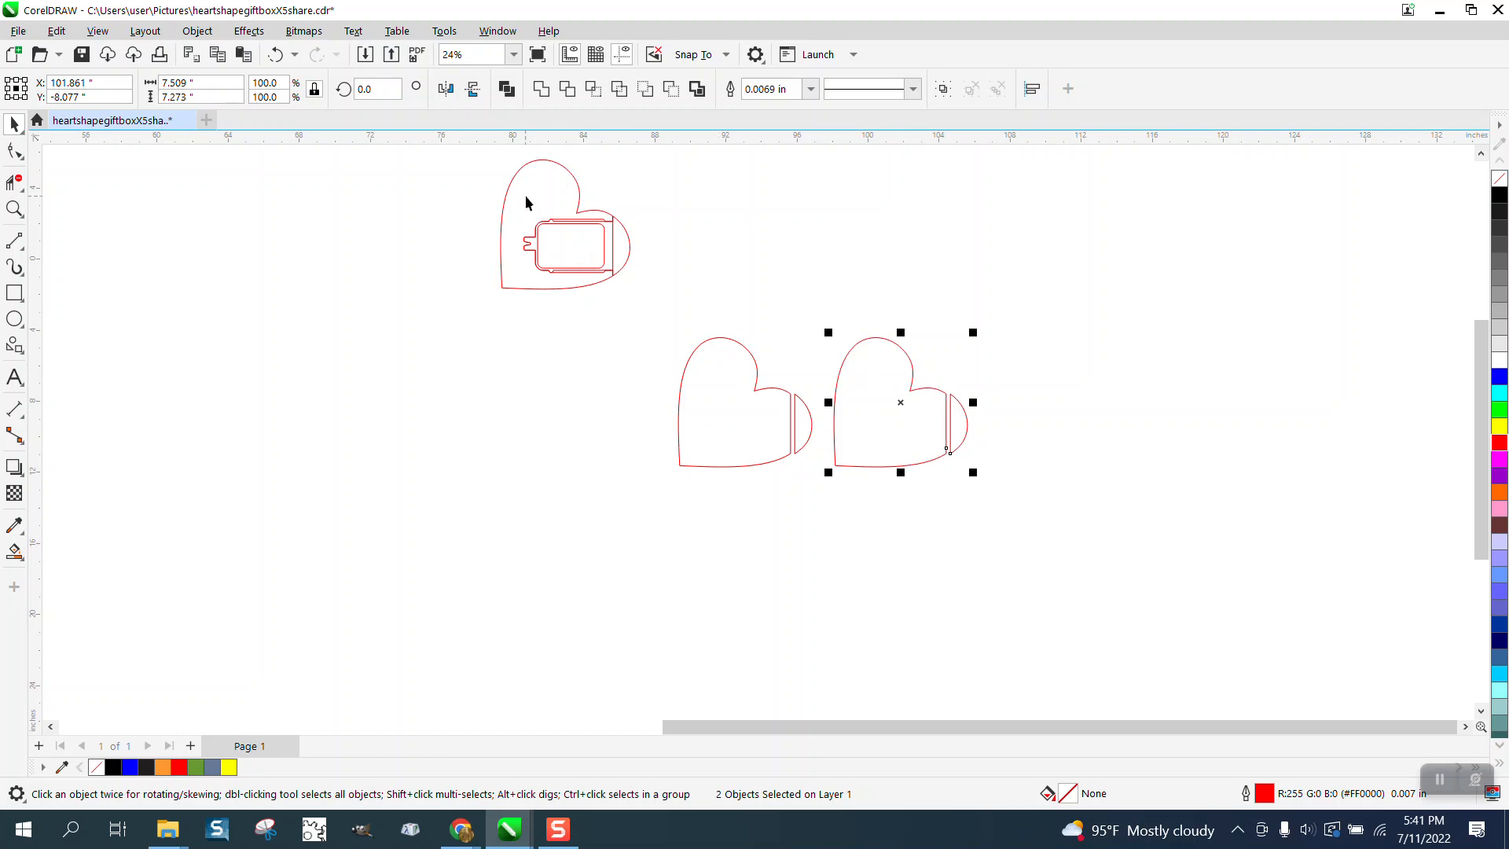
- Move the slotted heart body 10 inches right and place a duplicate another 10 inches right
click(579, 204)
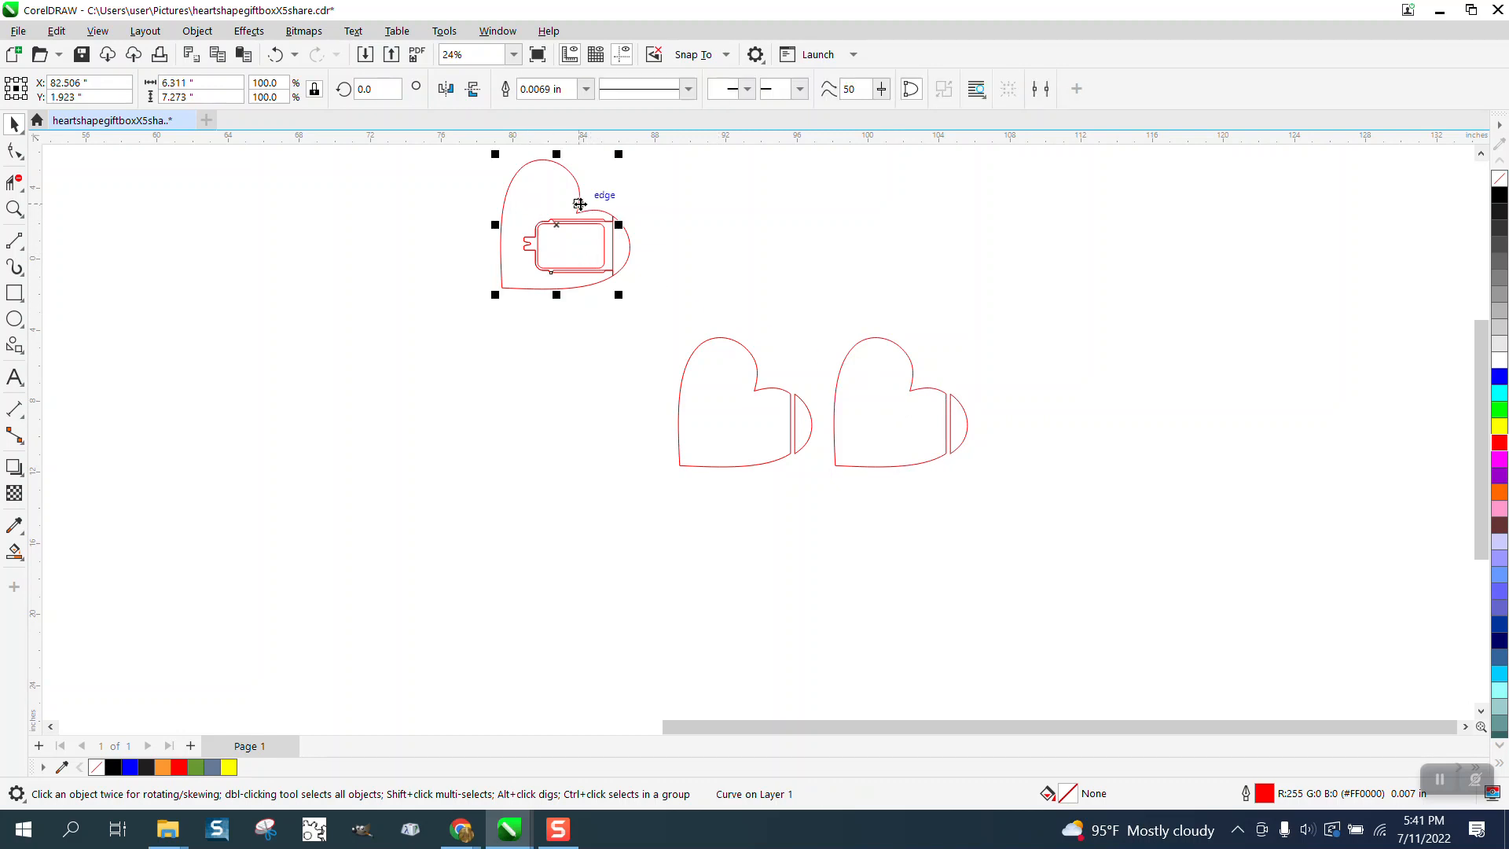
key(Right)
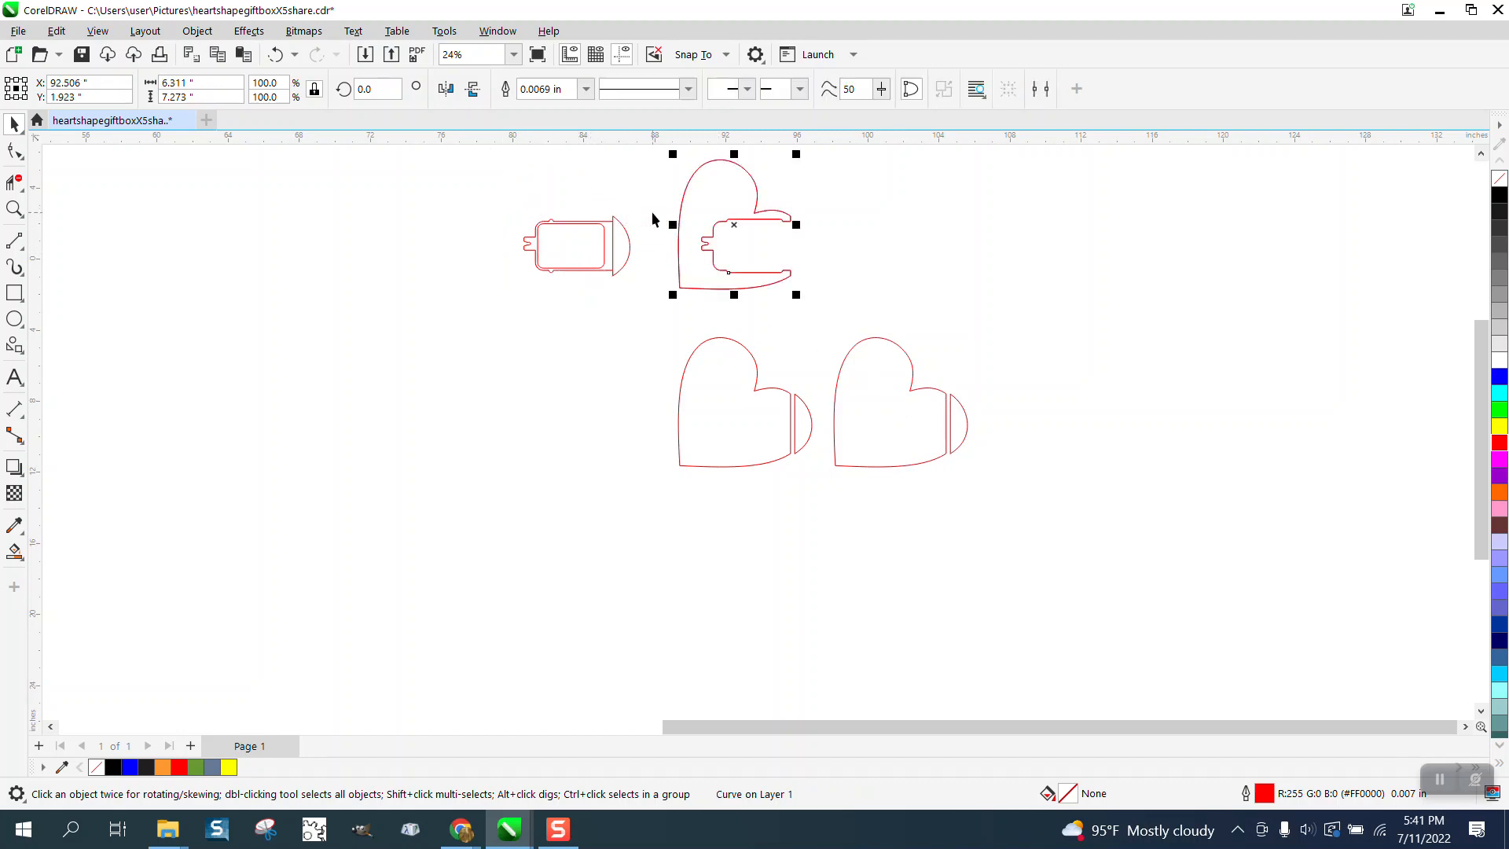
key(KP_Add)
key(Right)
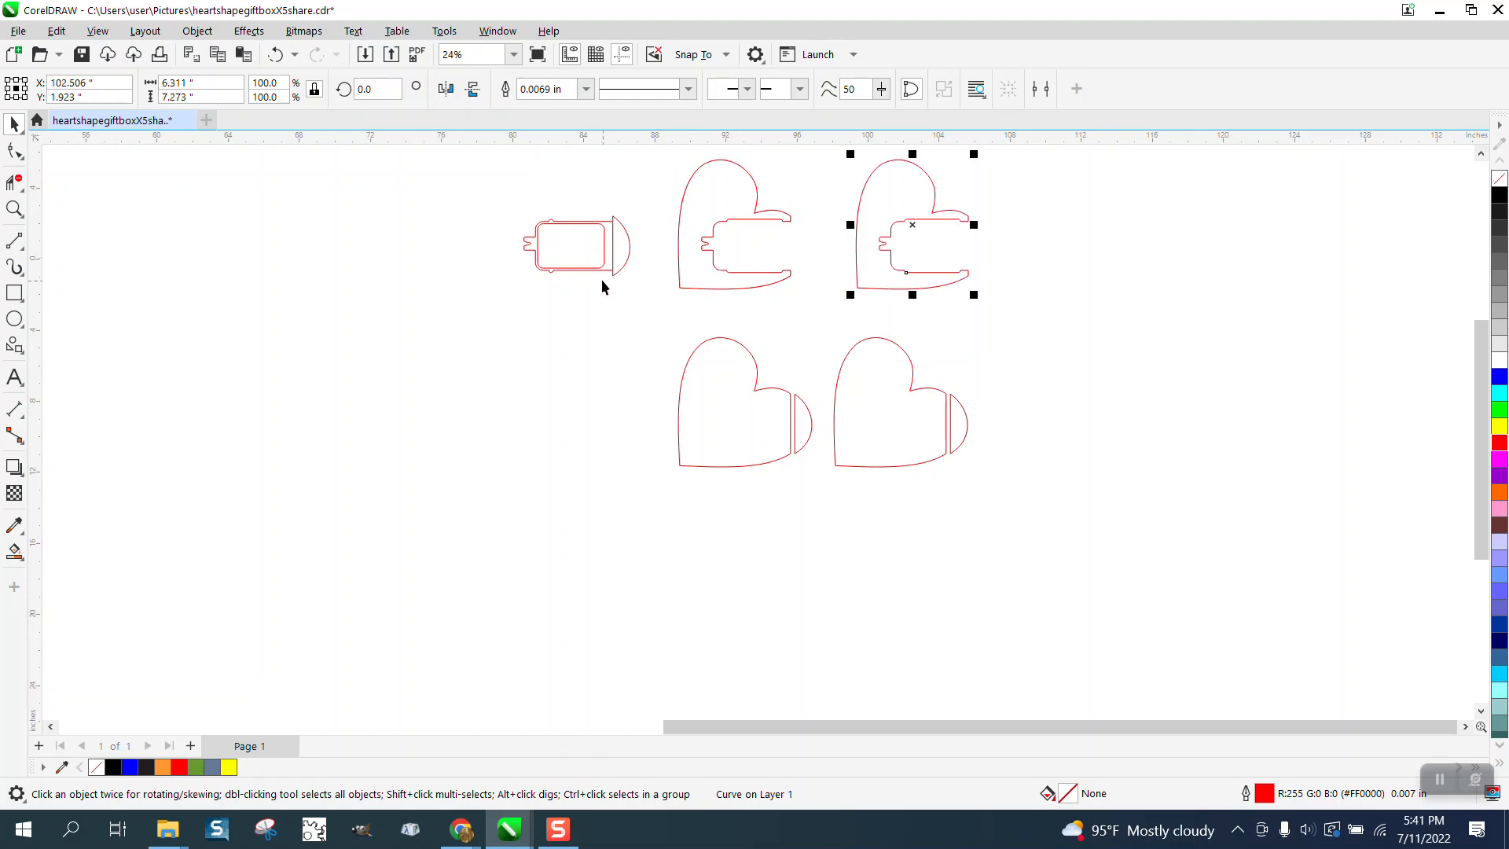
- Duplicate the drawer with its curved end piece and move the copy 10 inches down
drag(506, 214, 654, 291)
key(KP_Add)
key(Down)
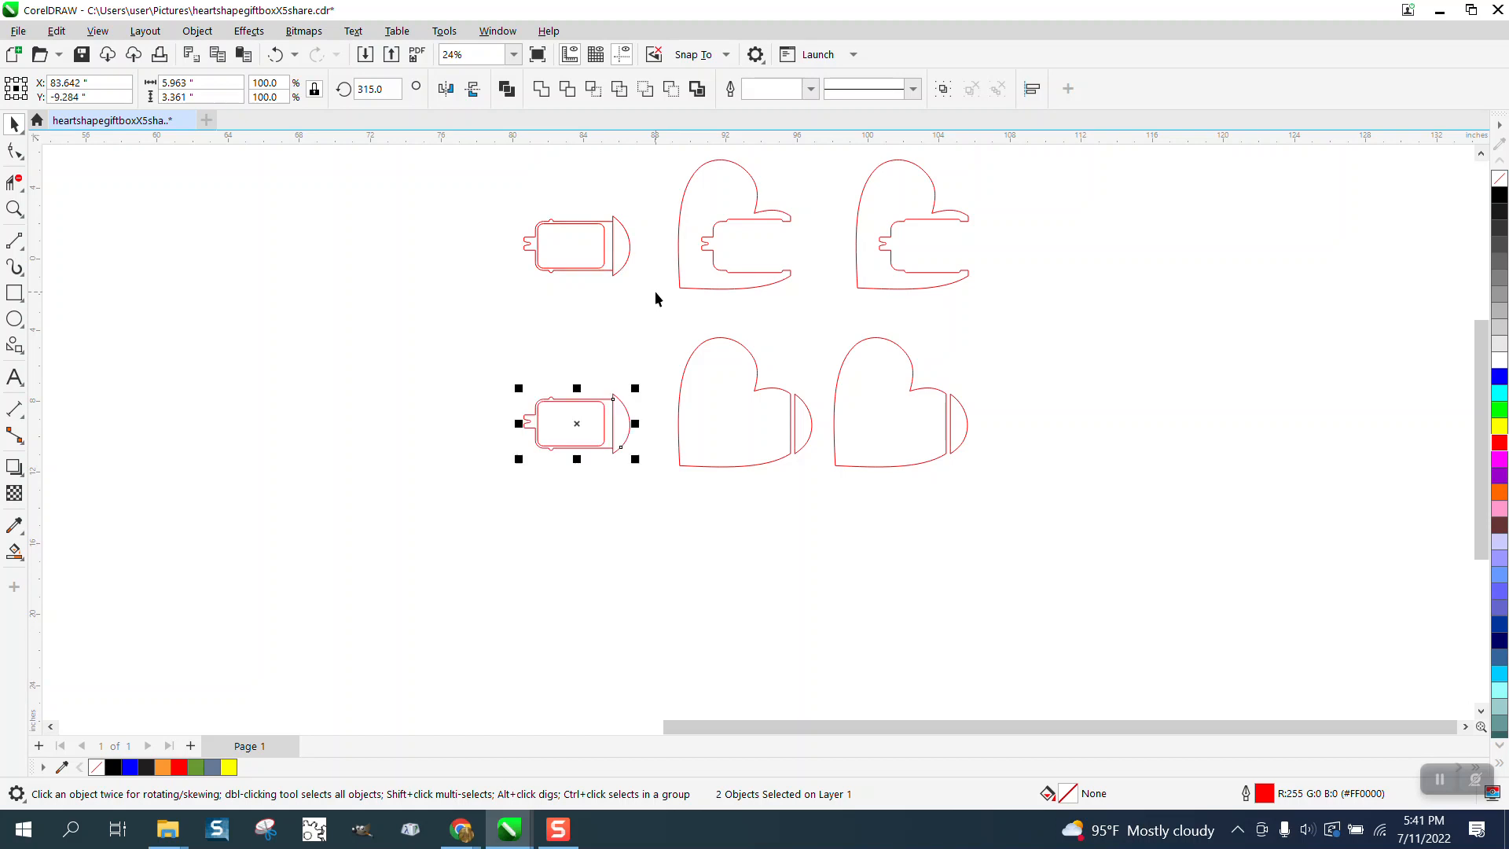
- Delete the inner rounded rectangle and dividing line from the lower drawer, and the dividing line from the upper drawer
click(14, 208)
drag(520, 400, 642, 450)
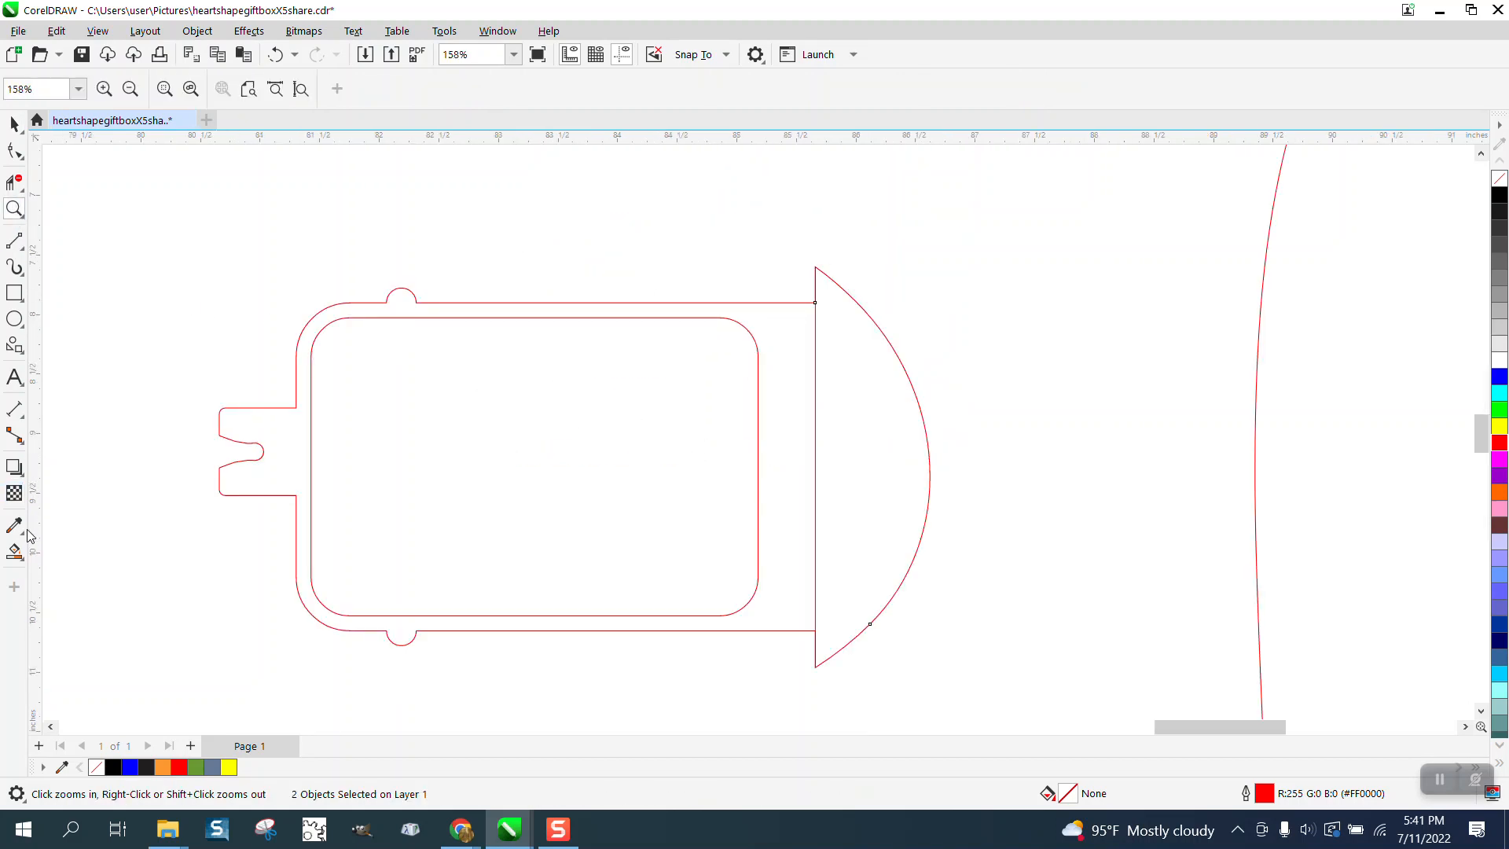
click(14, 552)
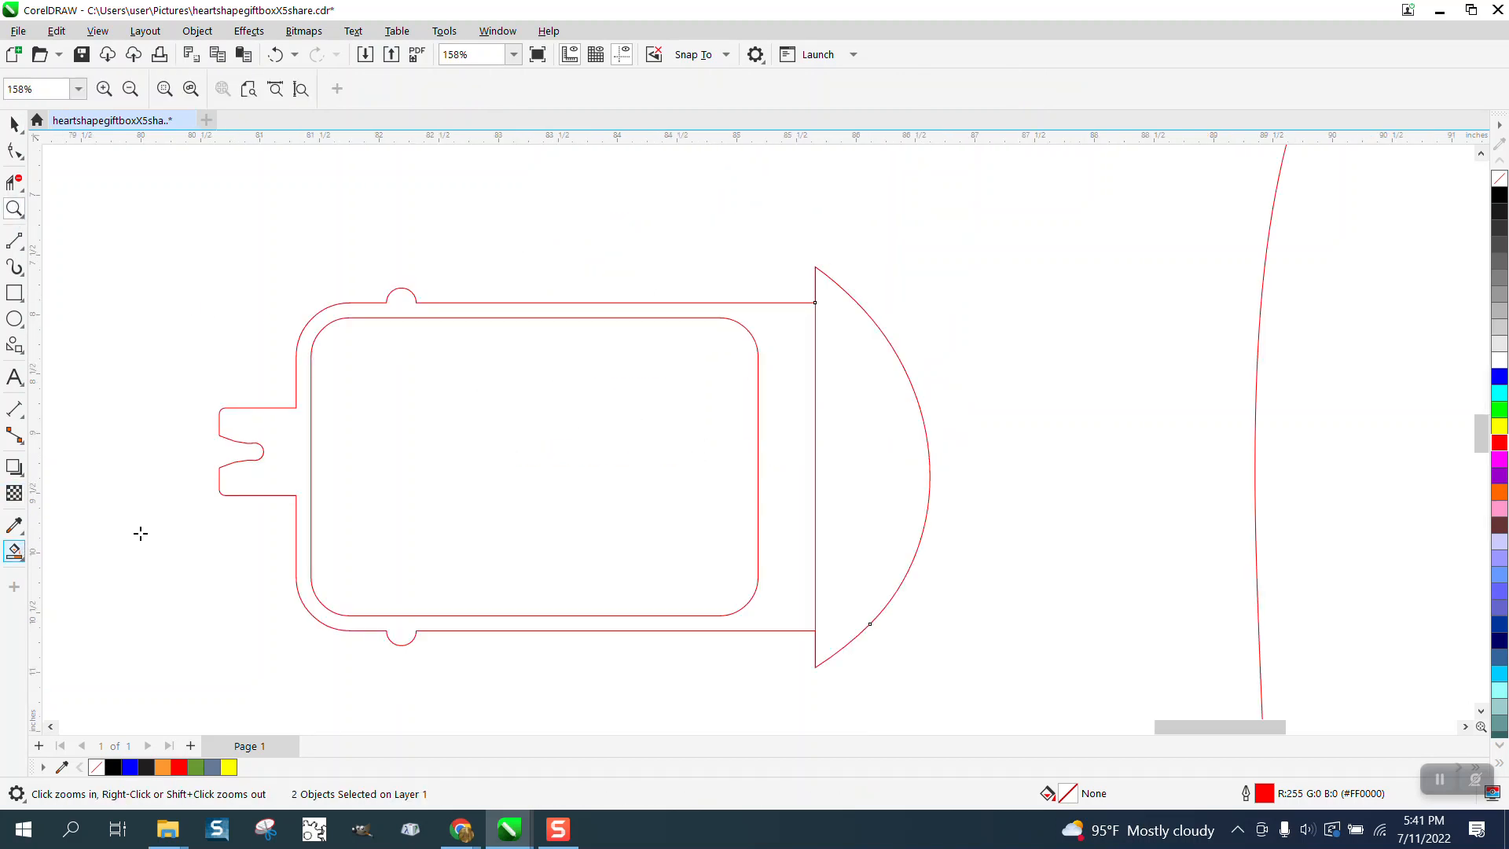
click(14, 182)
click(343, 315)
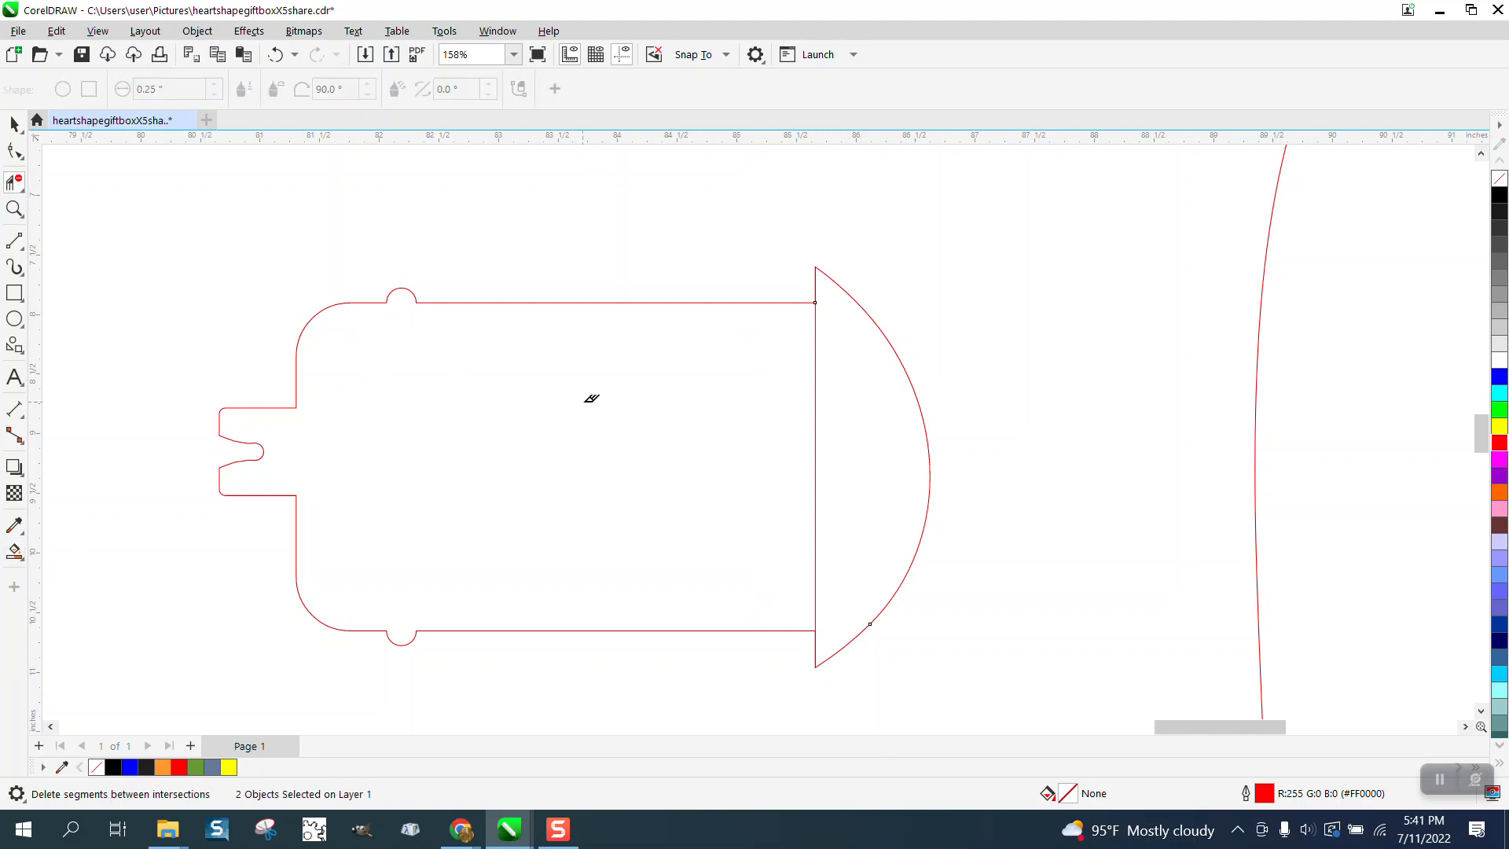
drag(786, 411, 823, 444)
scroll(664, 467, down, 4)
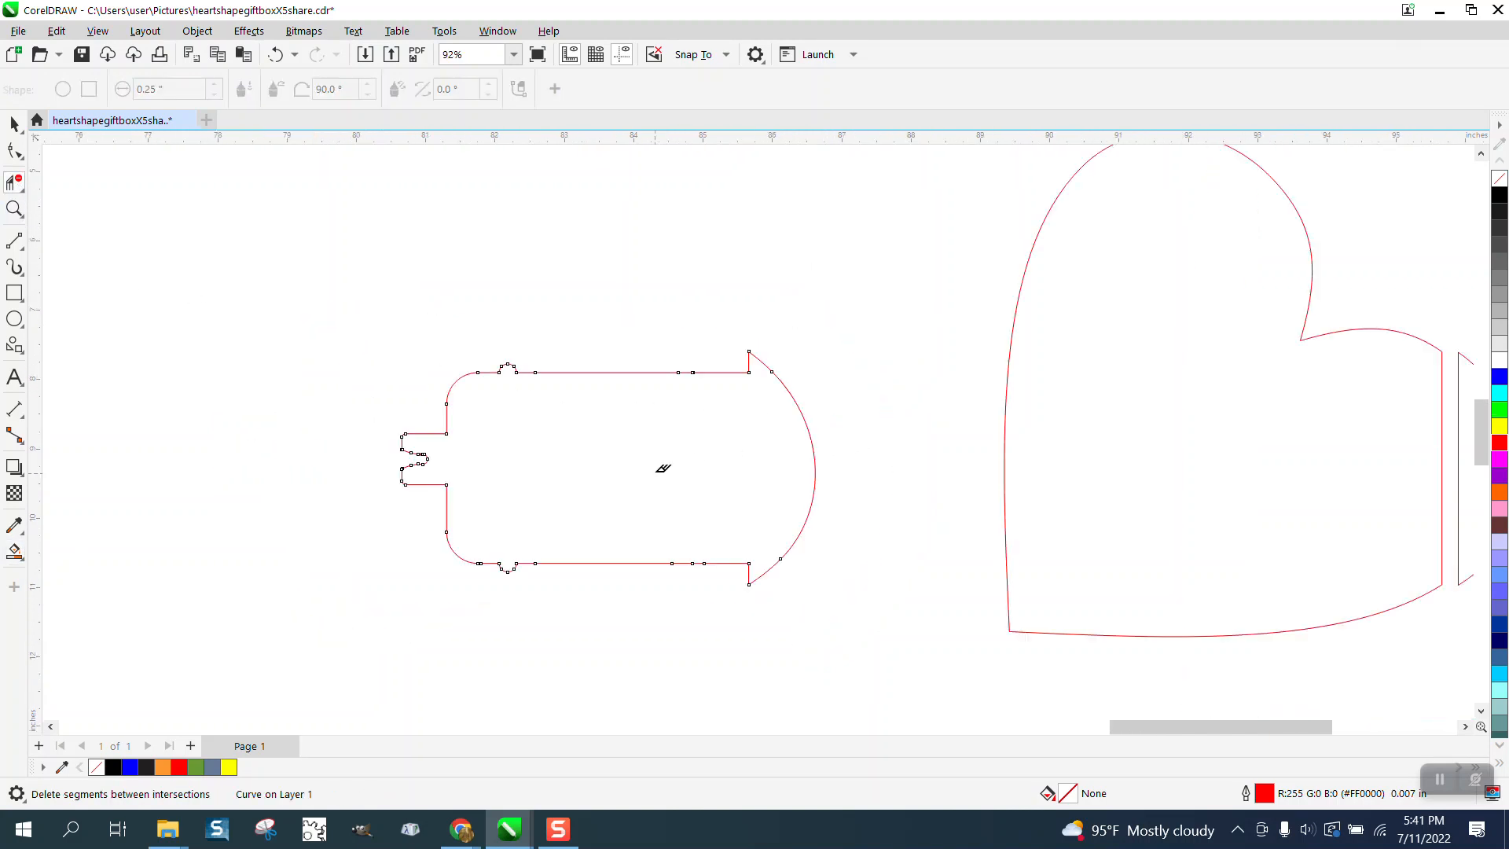
scroll(670, 464, down, 2)
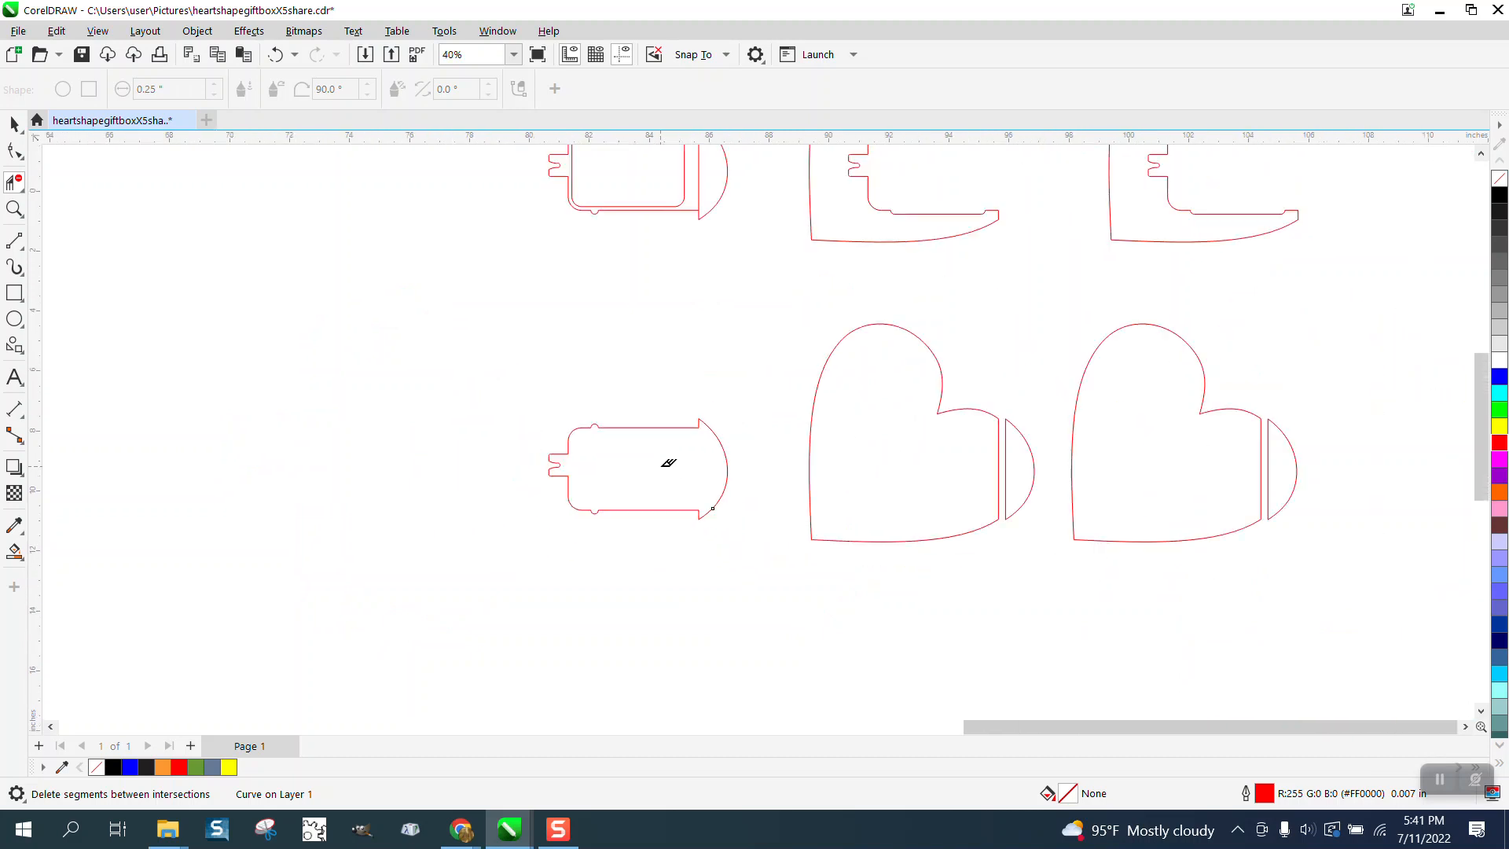
click(695, 207)
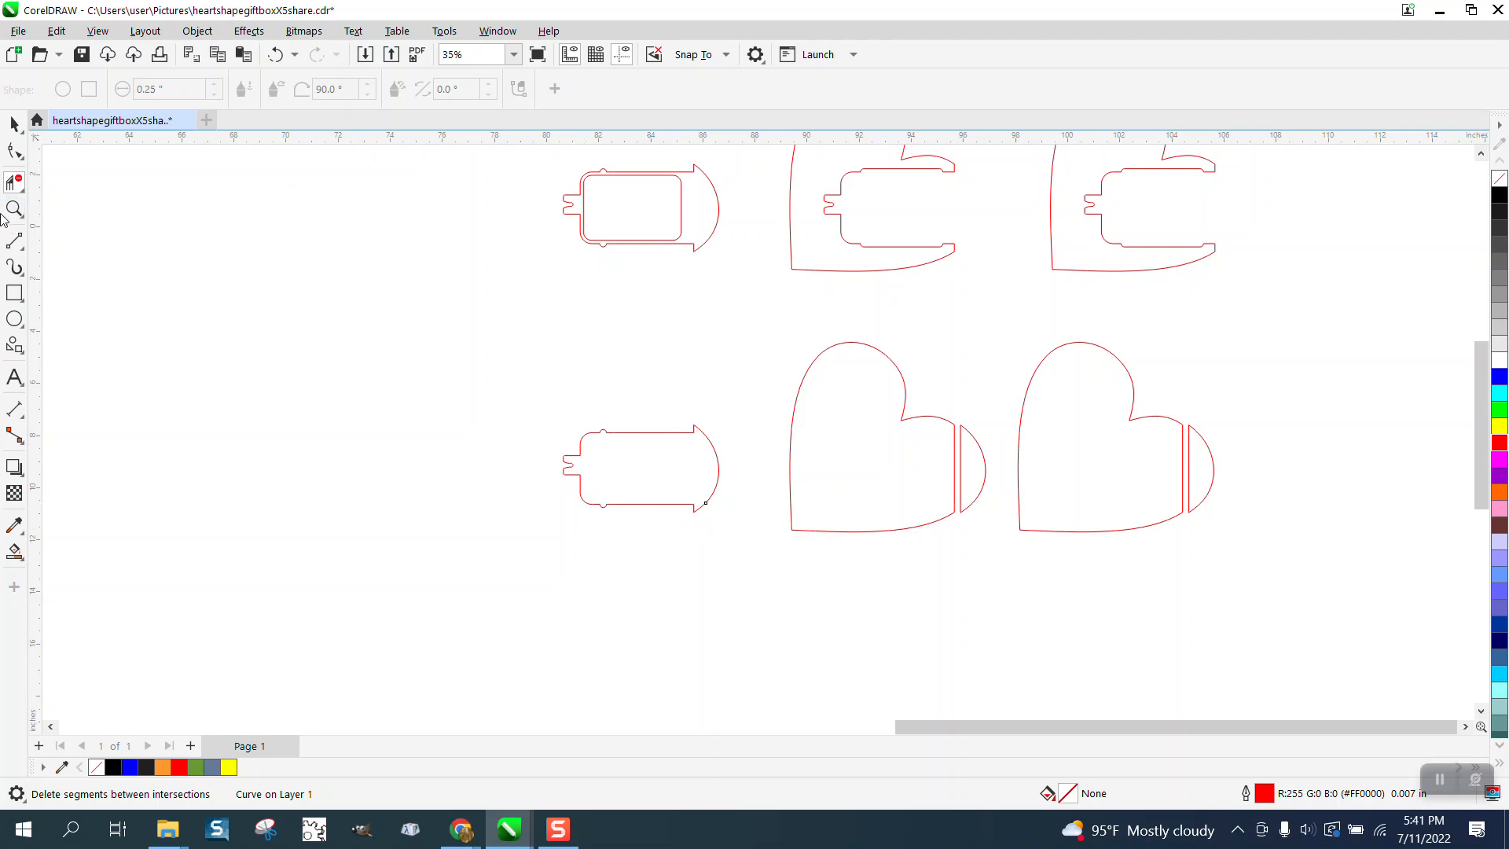
- Draw a 0.5 inch circle and place it inside the upper drawer's inner rectangle, toward the curved end
click(14, 318)
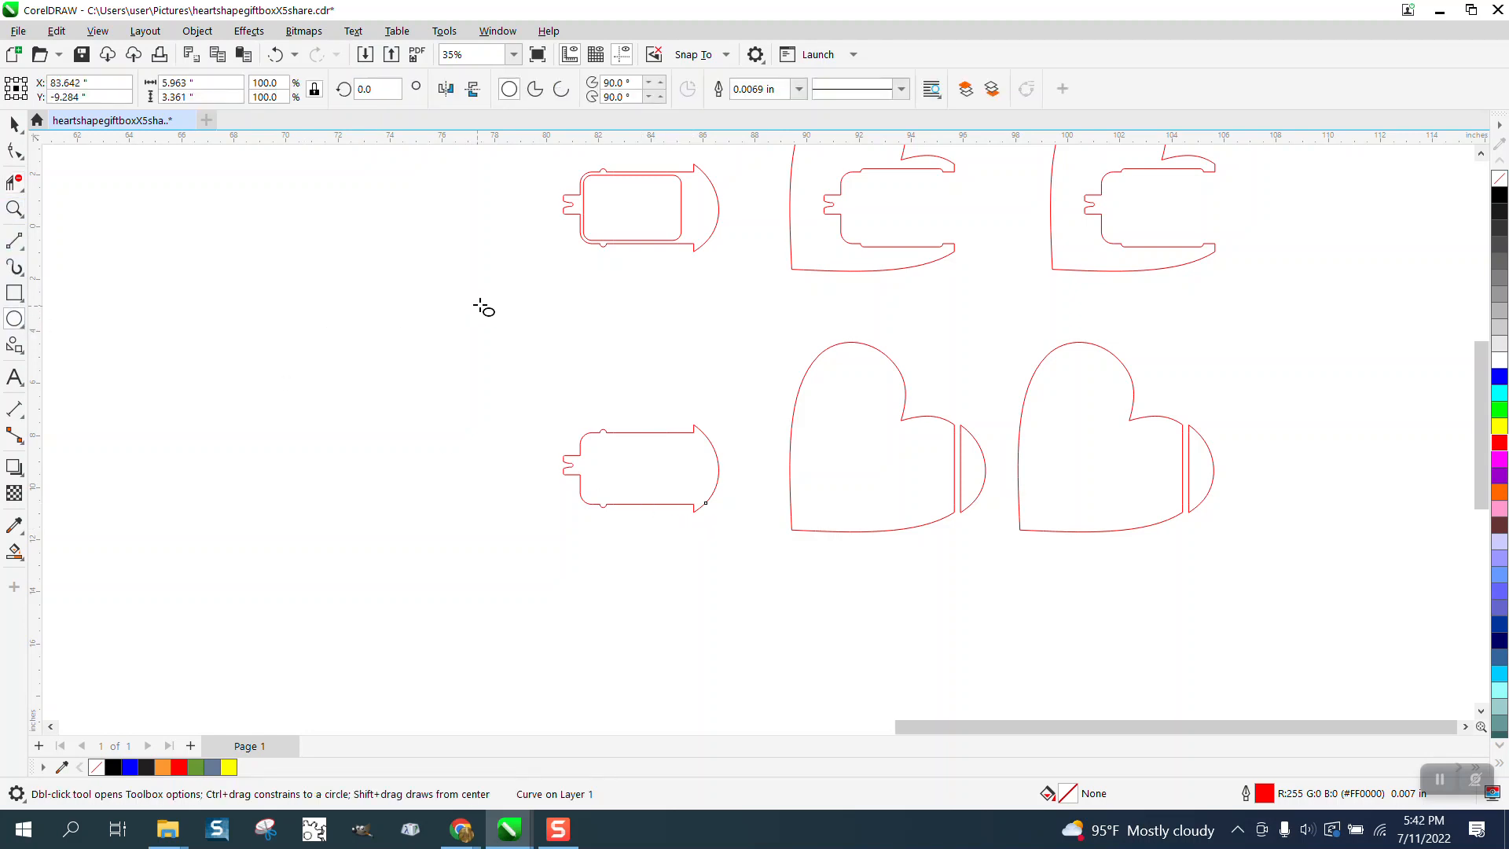
drag(502, 287, 482, 306)
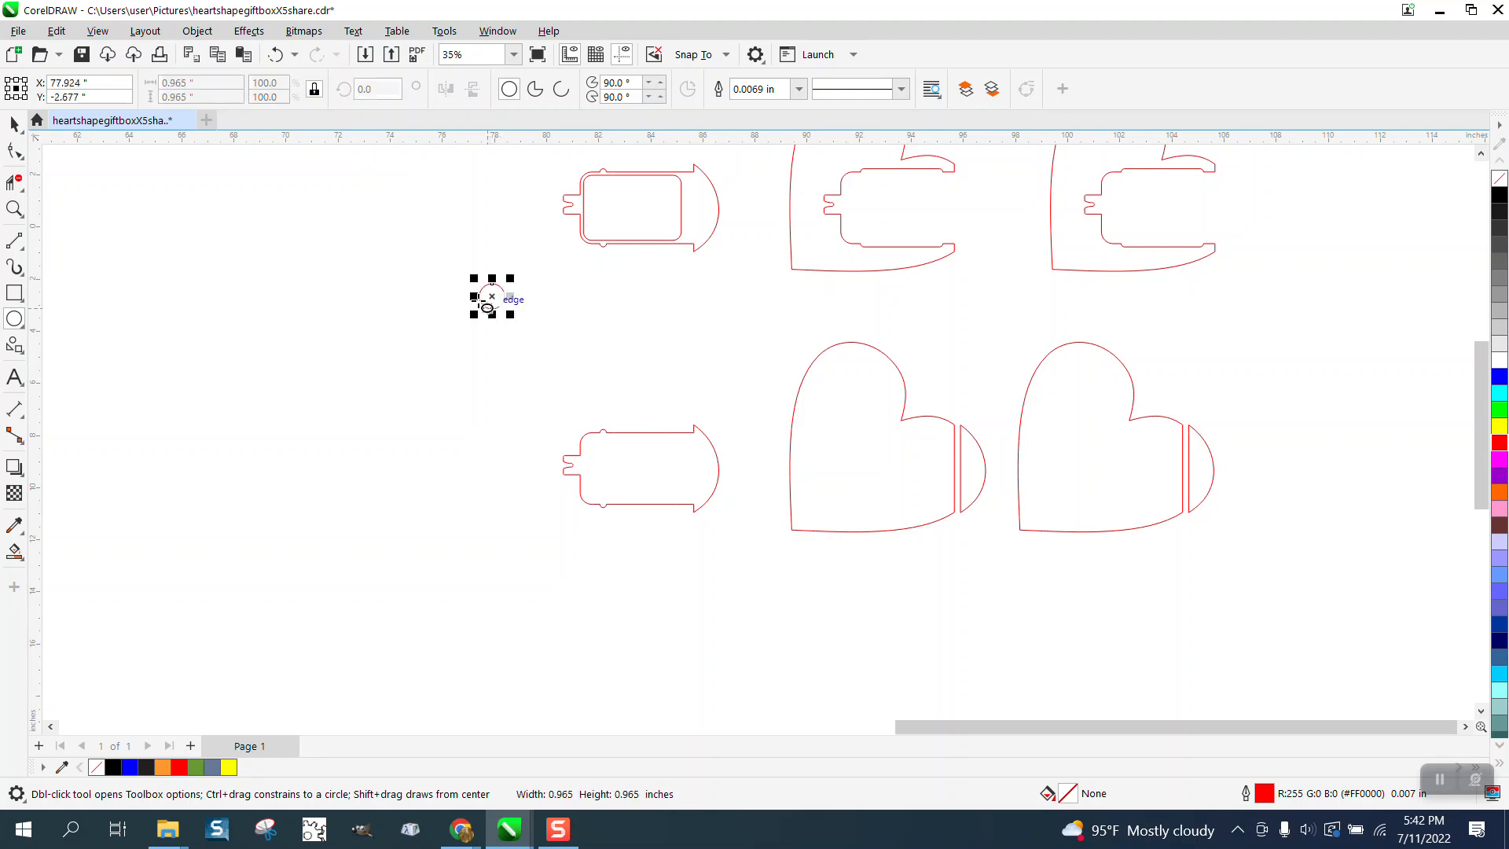
click(188, 82)
text(0.5)
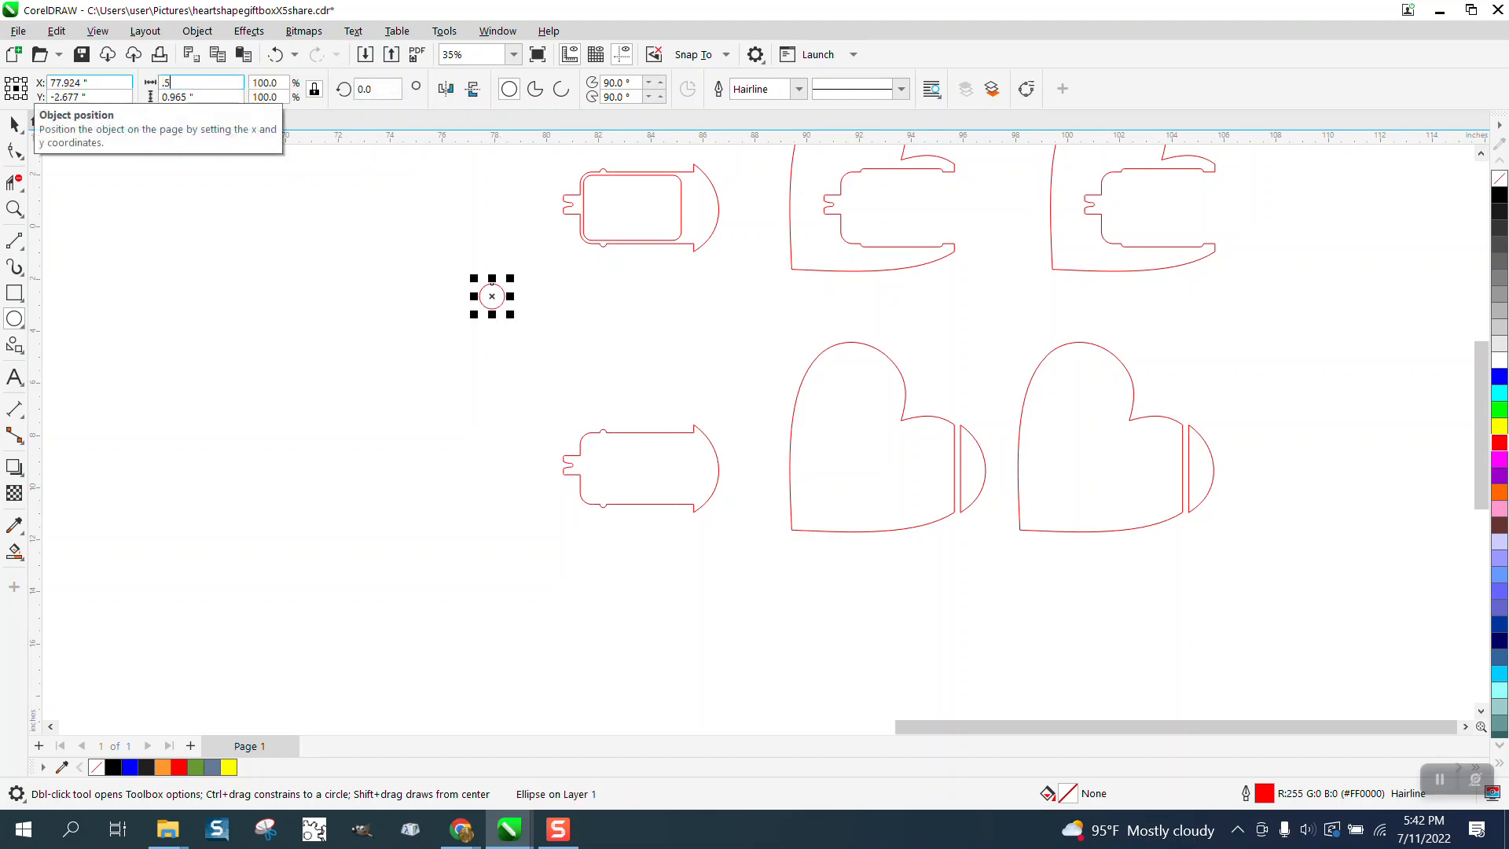
key(Return)
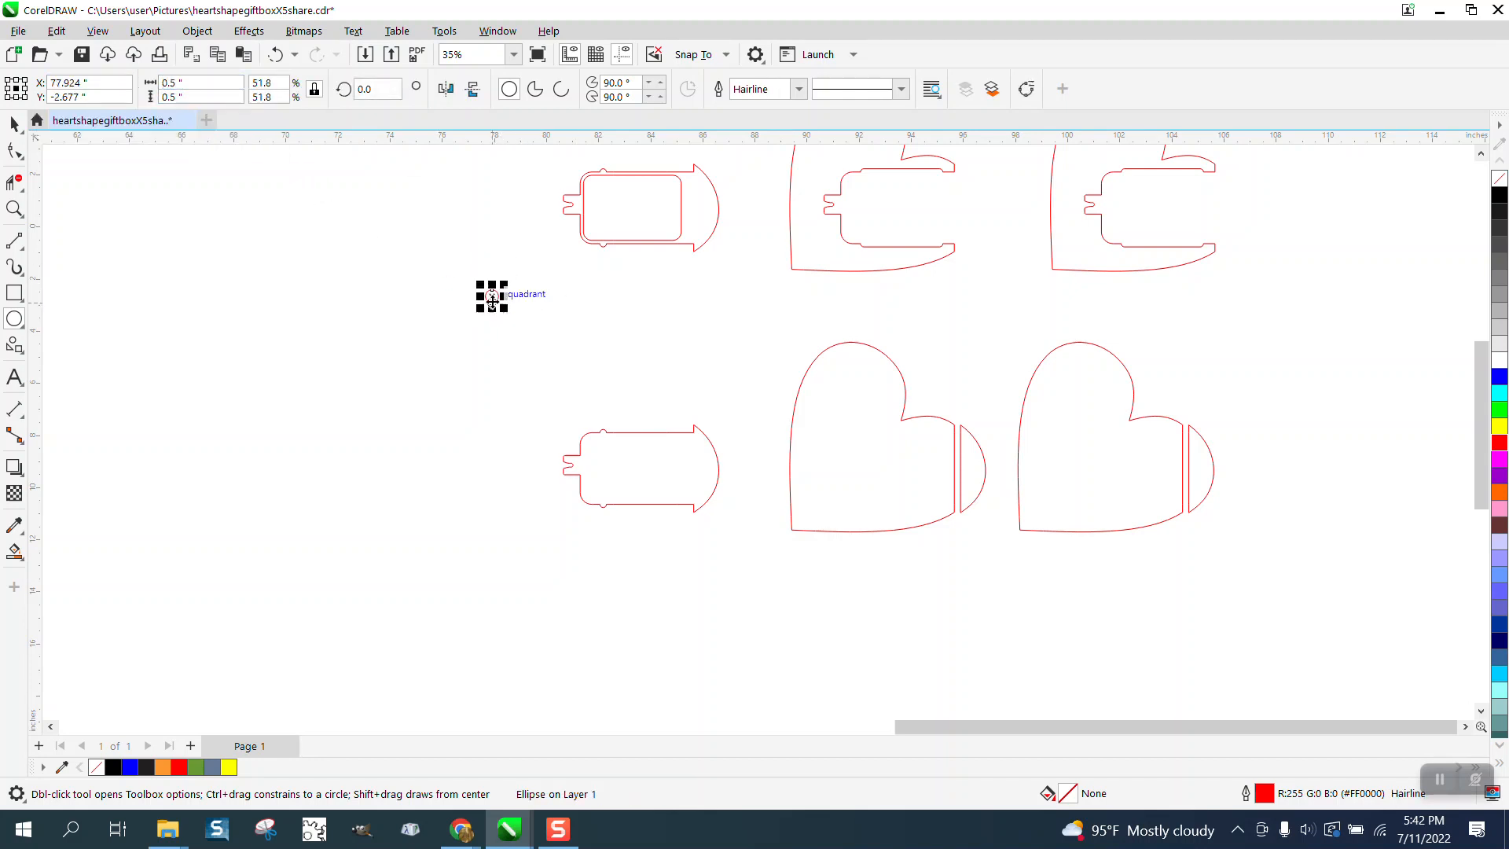
drag(507, 299, 655, 210)
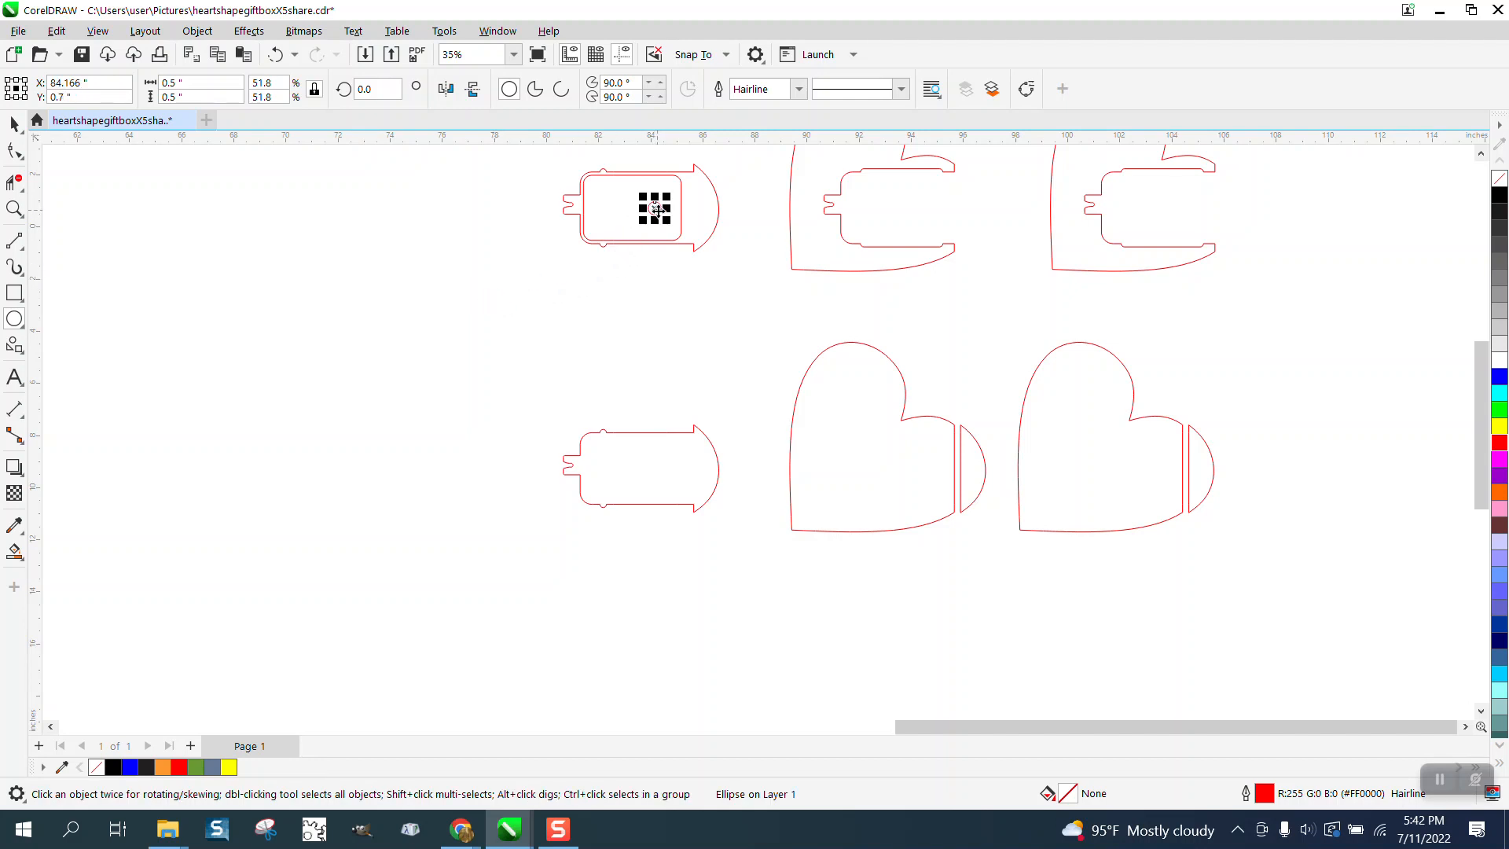
- Move the plain lower drawer outline to the left, away from the lower heart pieces
click(13, 124)
drag(538, 389, 757, 539)
drag(713, 456, 460, 393)
- Center the upper drawer curve with its inner rounded rectangle on the page
click(673, 239)
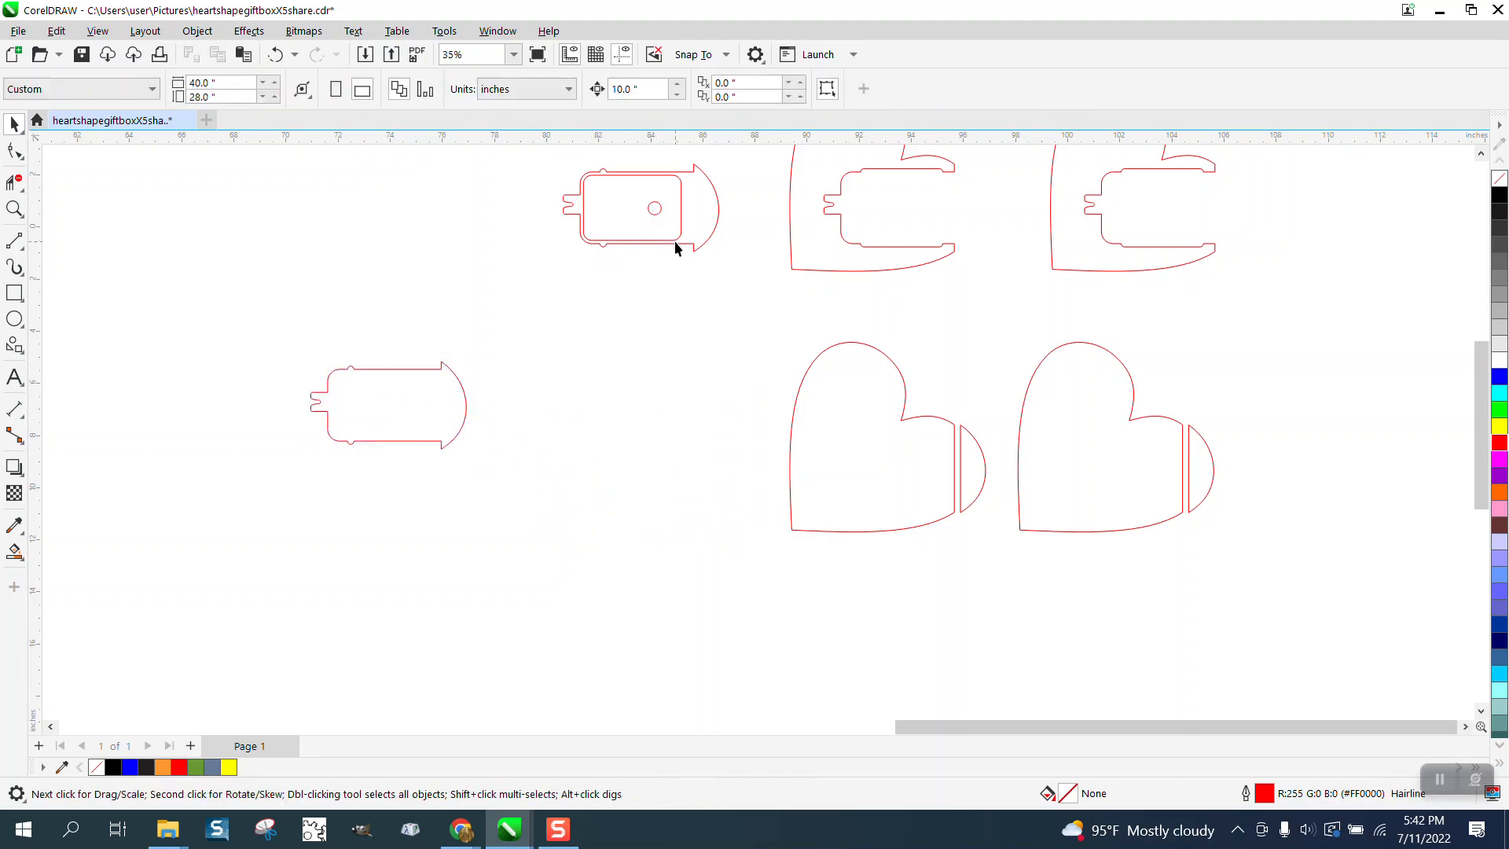
key(p)
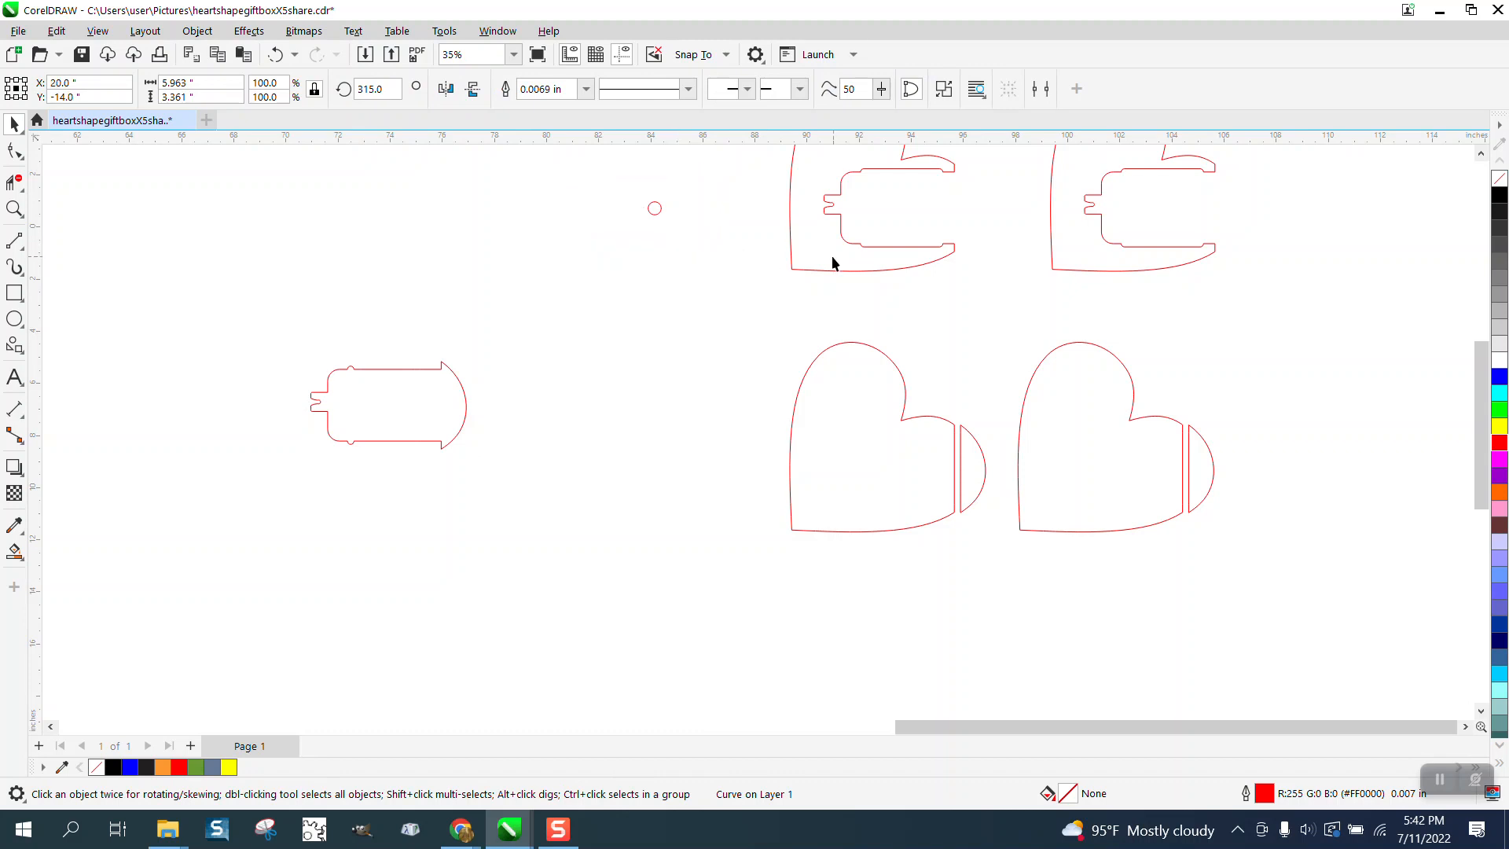
- Center the 0.5 inch circle on the page, inside the drawer's inner rounded rectangle
scroll(783, 256, down, 3)
scroll(783, 257, down, 1)
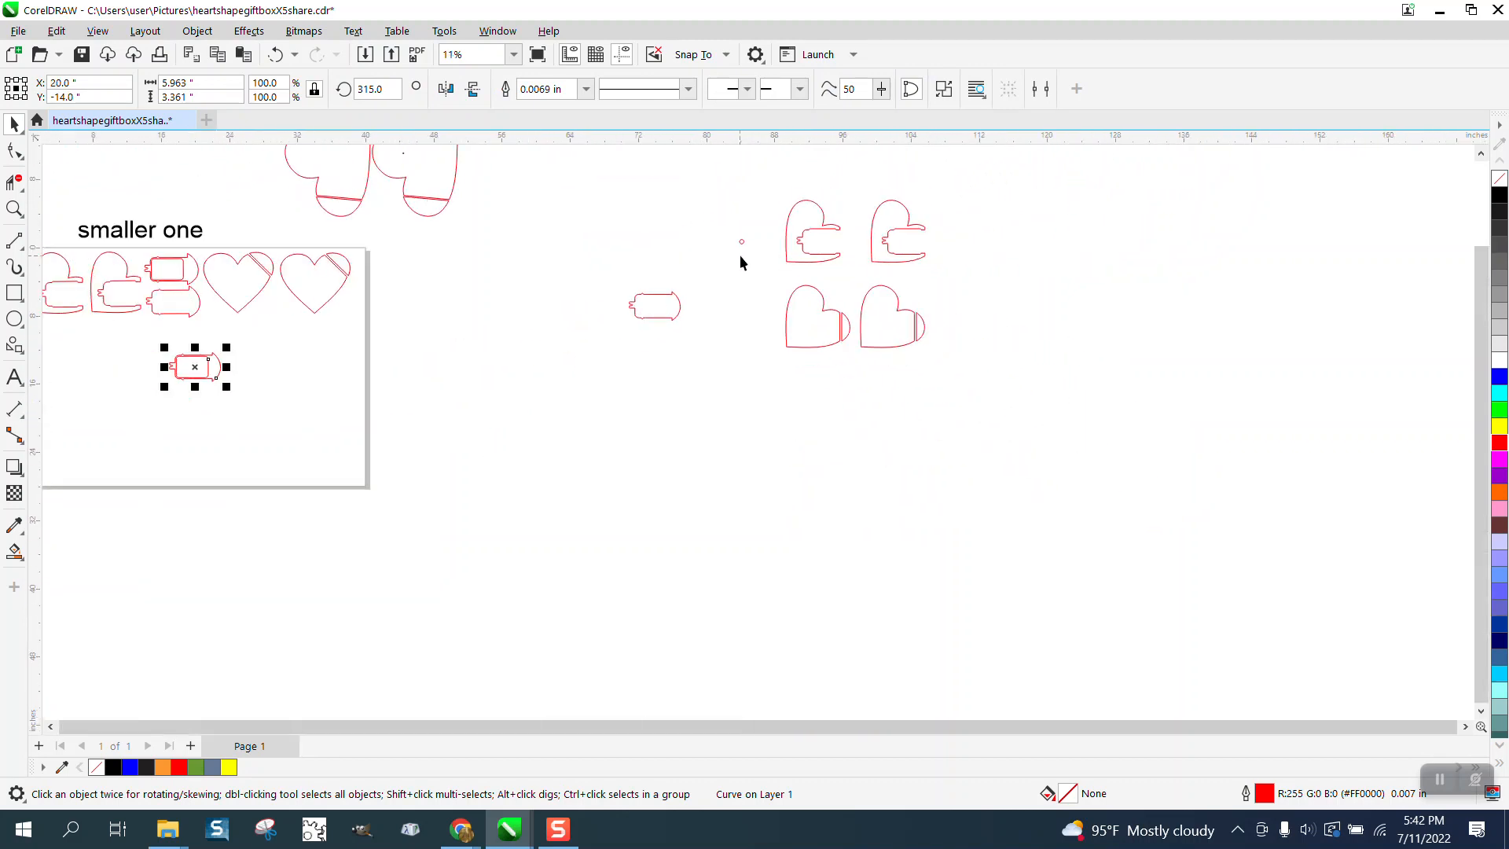
click(742, 242)
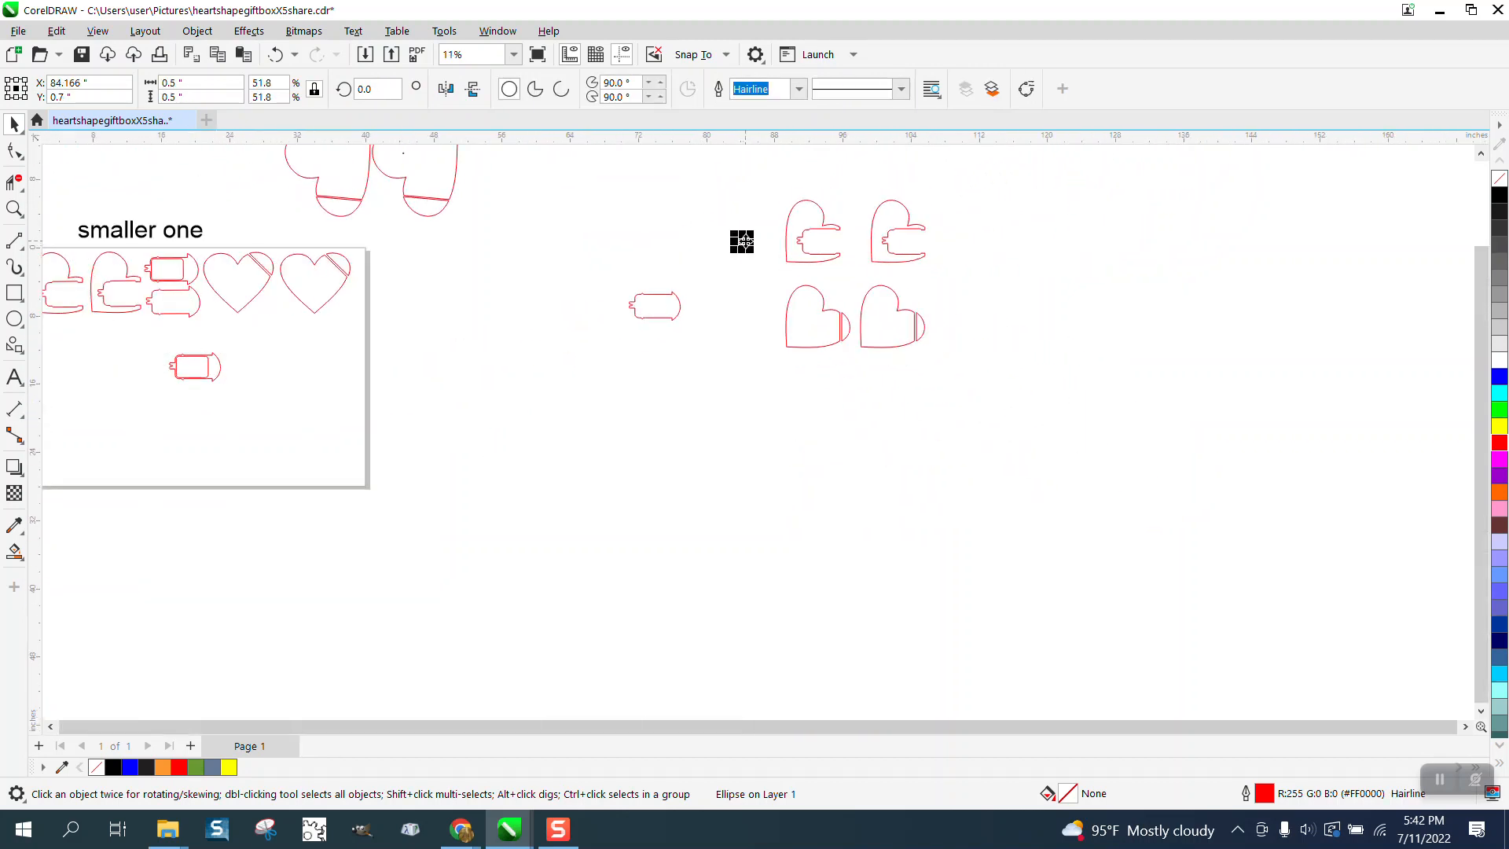
key(p)
click(20, 243)
click(17, 214)
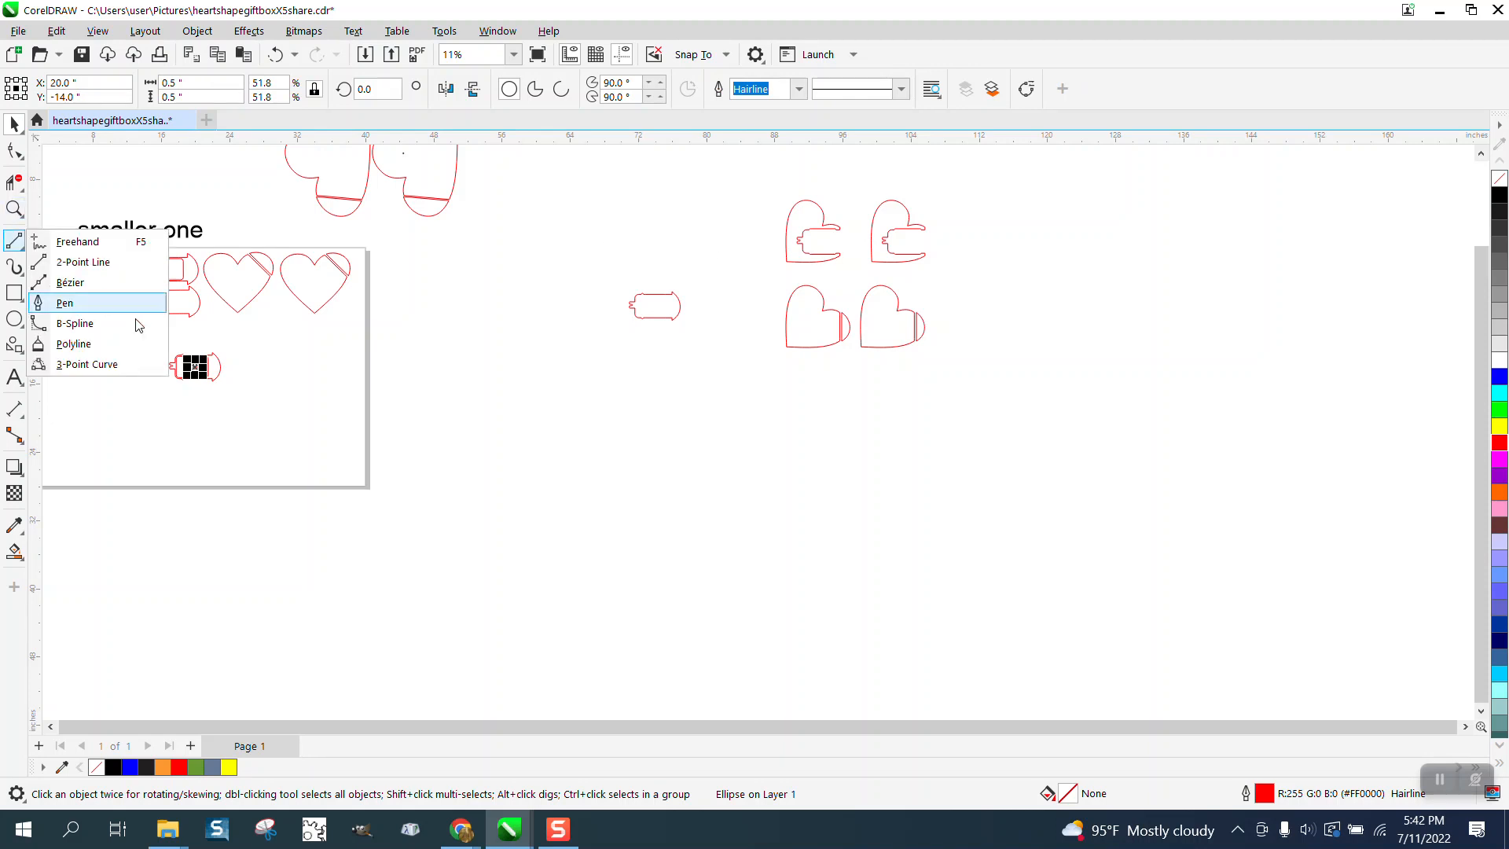
click(18, 245)
click(18, 210)
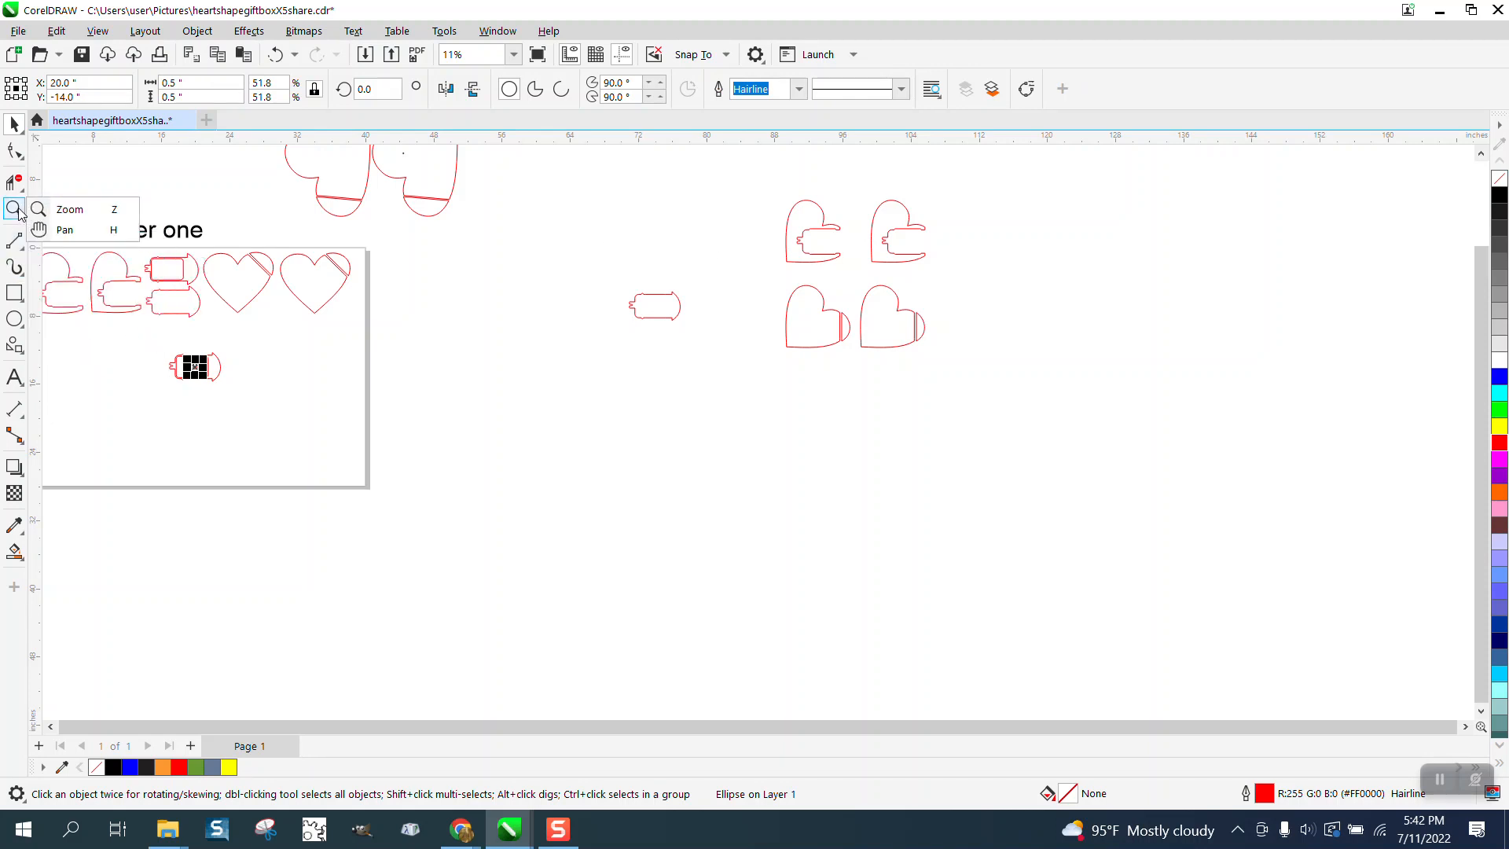
click(47, 211)
drag(173, 346, 318, 405)
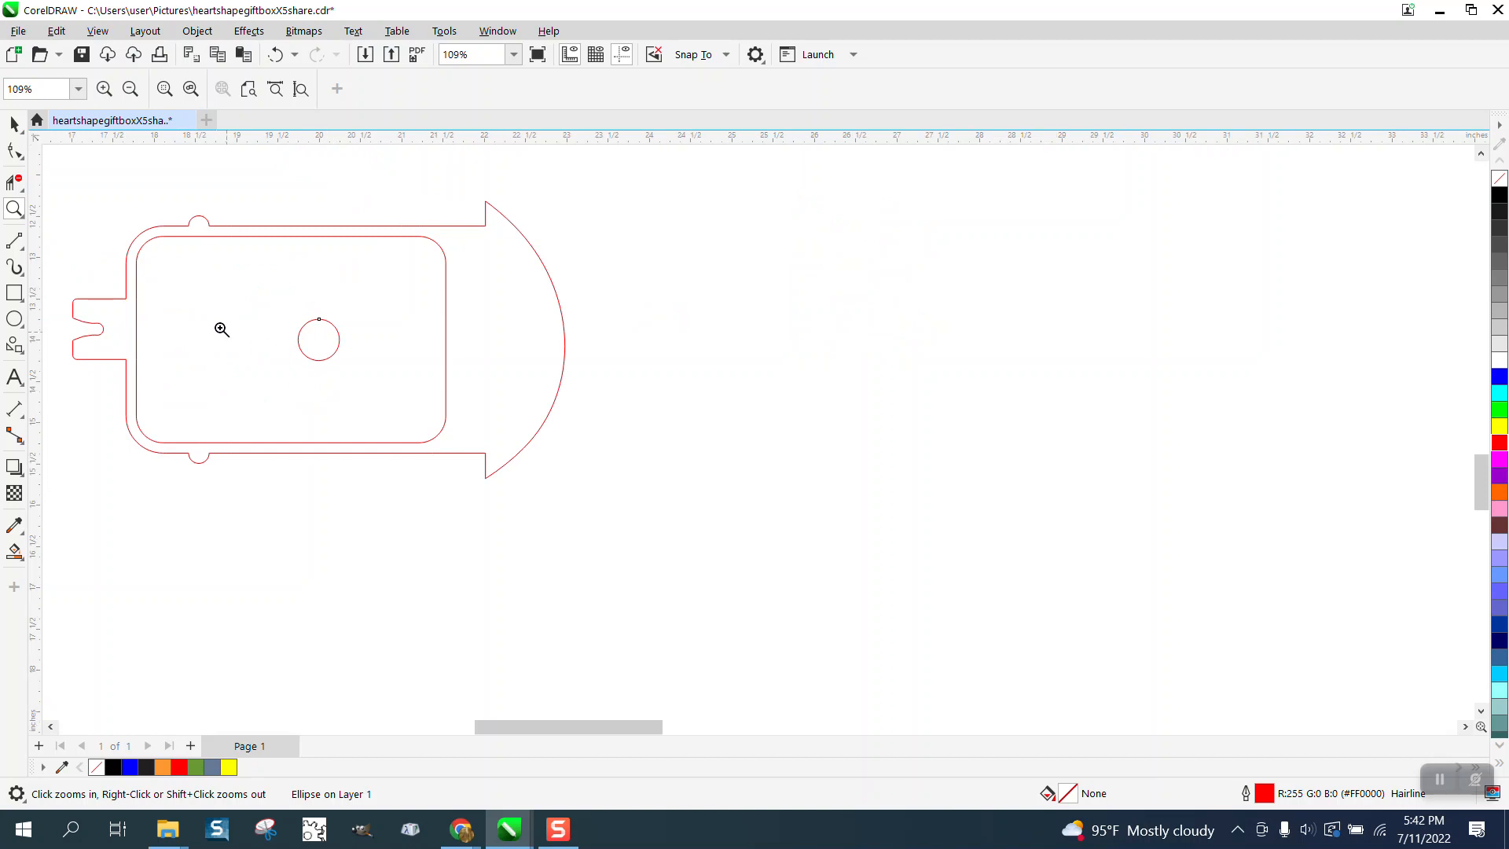
- Shift the circle horizontally toward the drawer's curved end, to about X 20.5 inches, and group it with the drawer
click(14, 124)
click(338, 272)
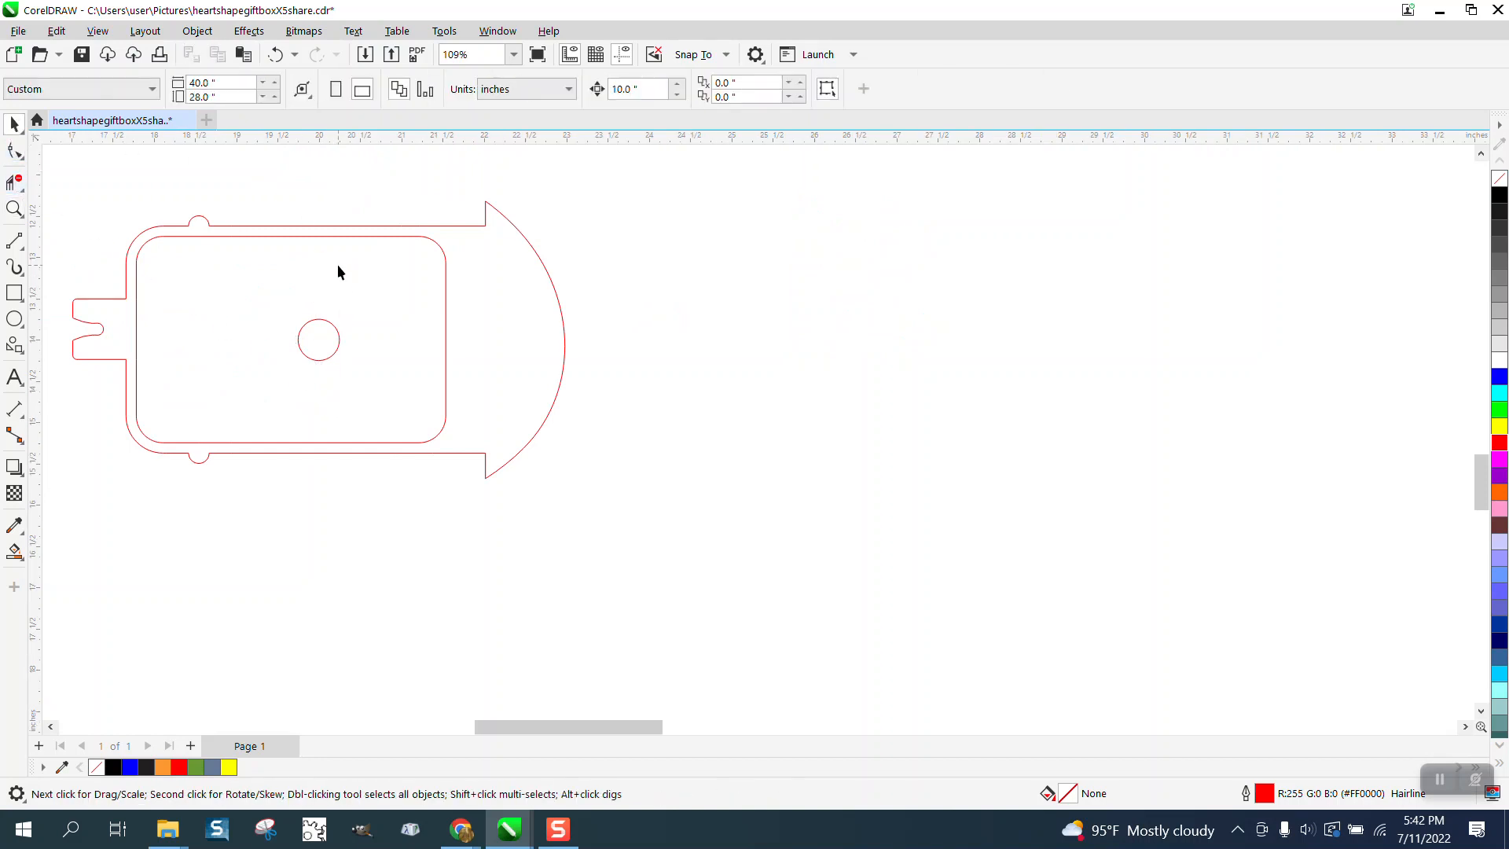
click(338, 334)
drag(318, 337, 370, 348)
scroll(421, 370, down, 2)
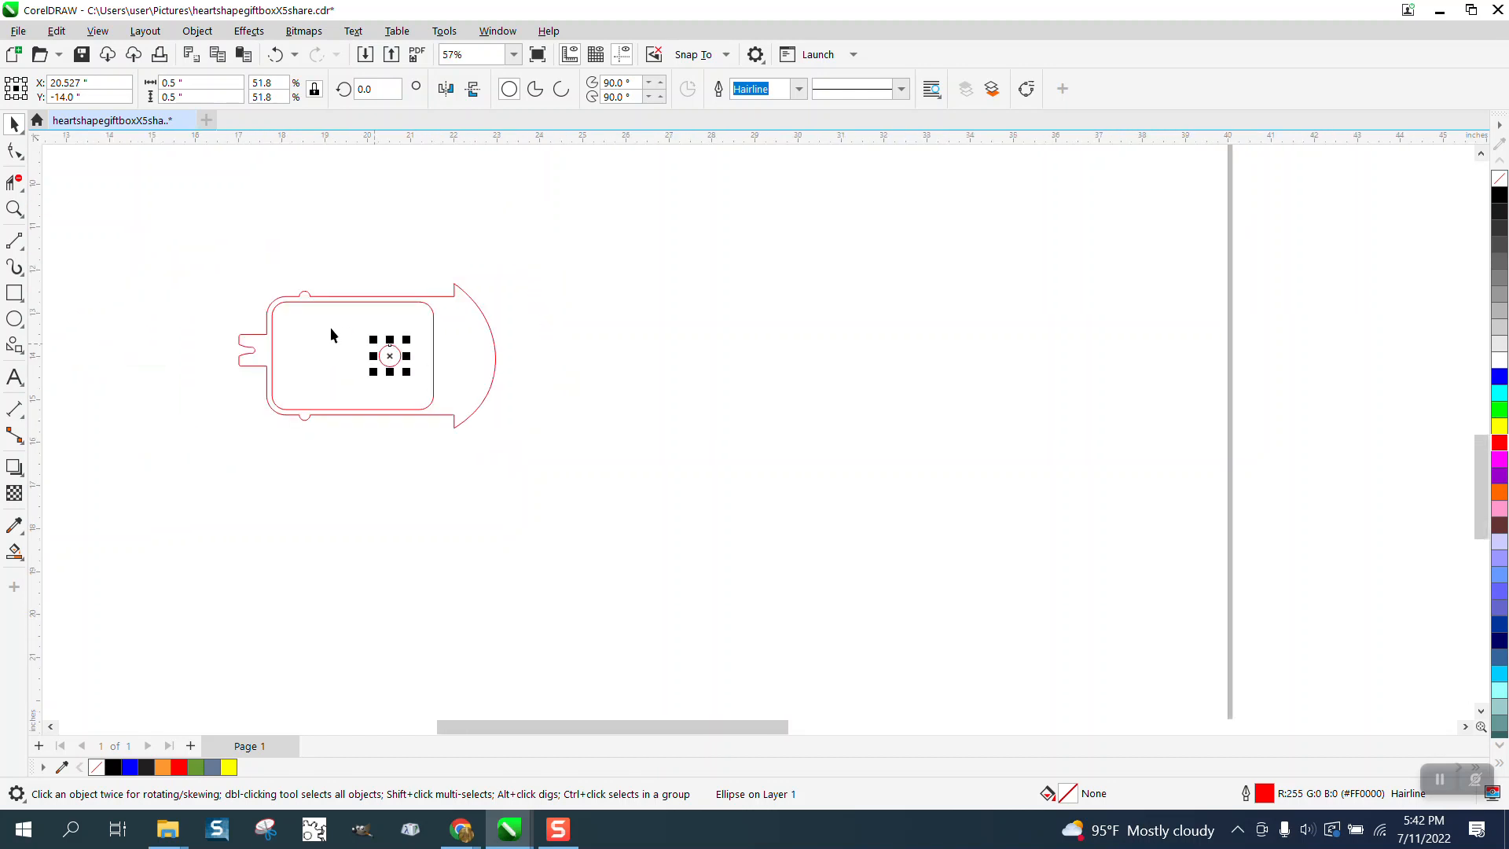
drag(387, 406, 609, 472)
key(ctrl+g)
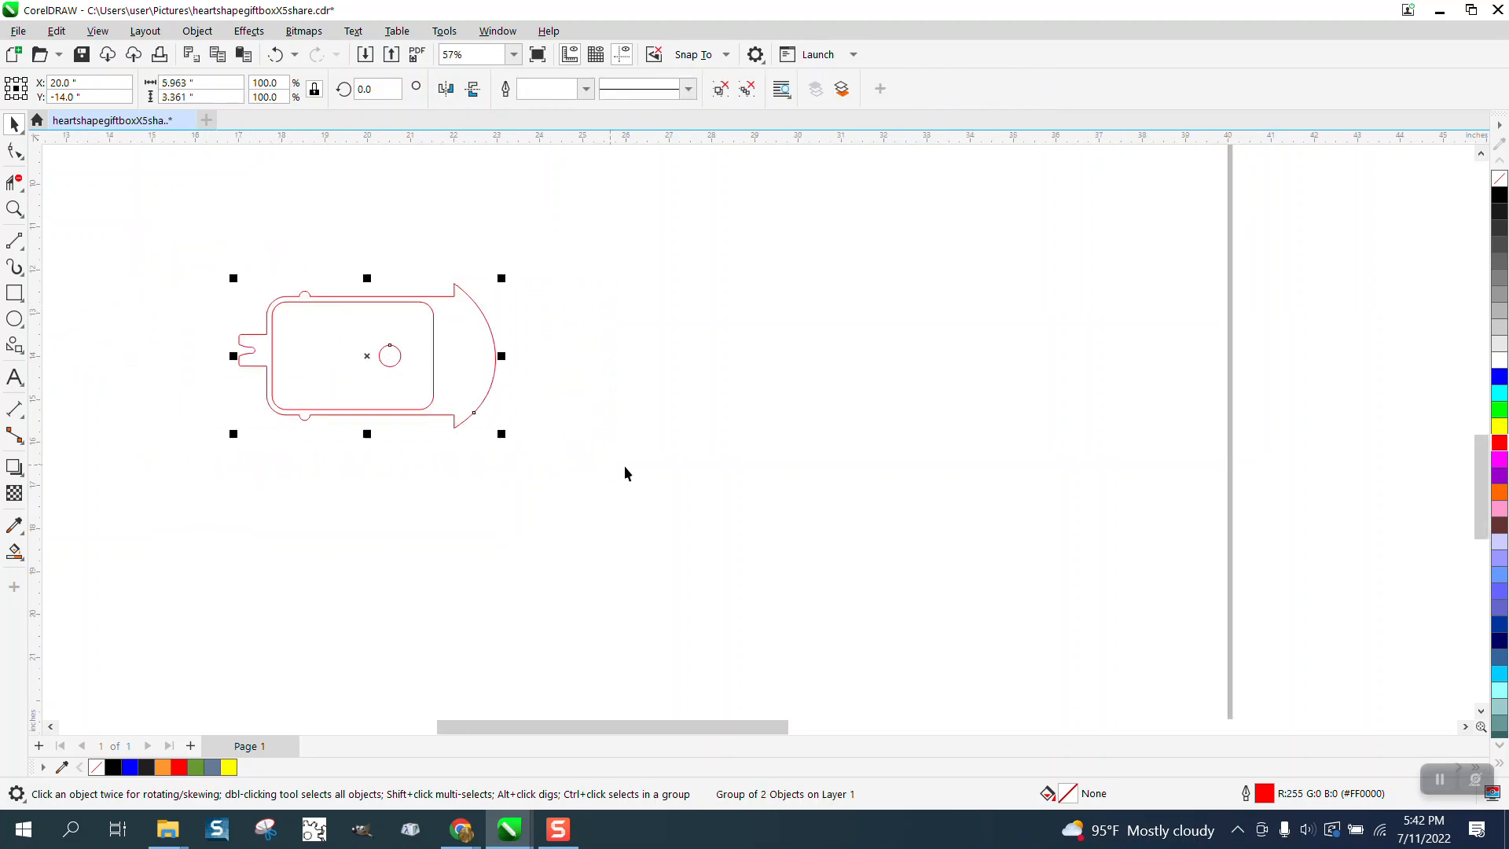
- Move the grouped drawer beneath the plain drawer outline and place both drawers beside the slotted heart bodies
scroll(654, 487, down, 3)
drag(566, 452, 1328, 408)
scroll(743, 440, down, 2)
scroll(635, 426, down, 2)
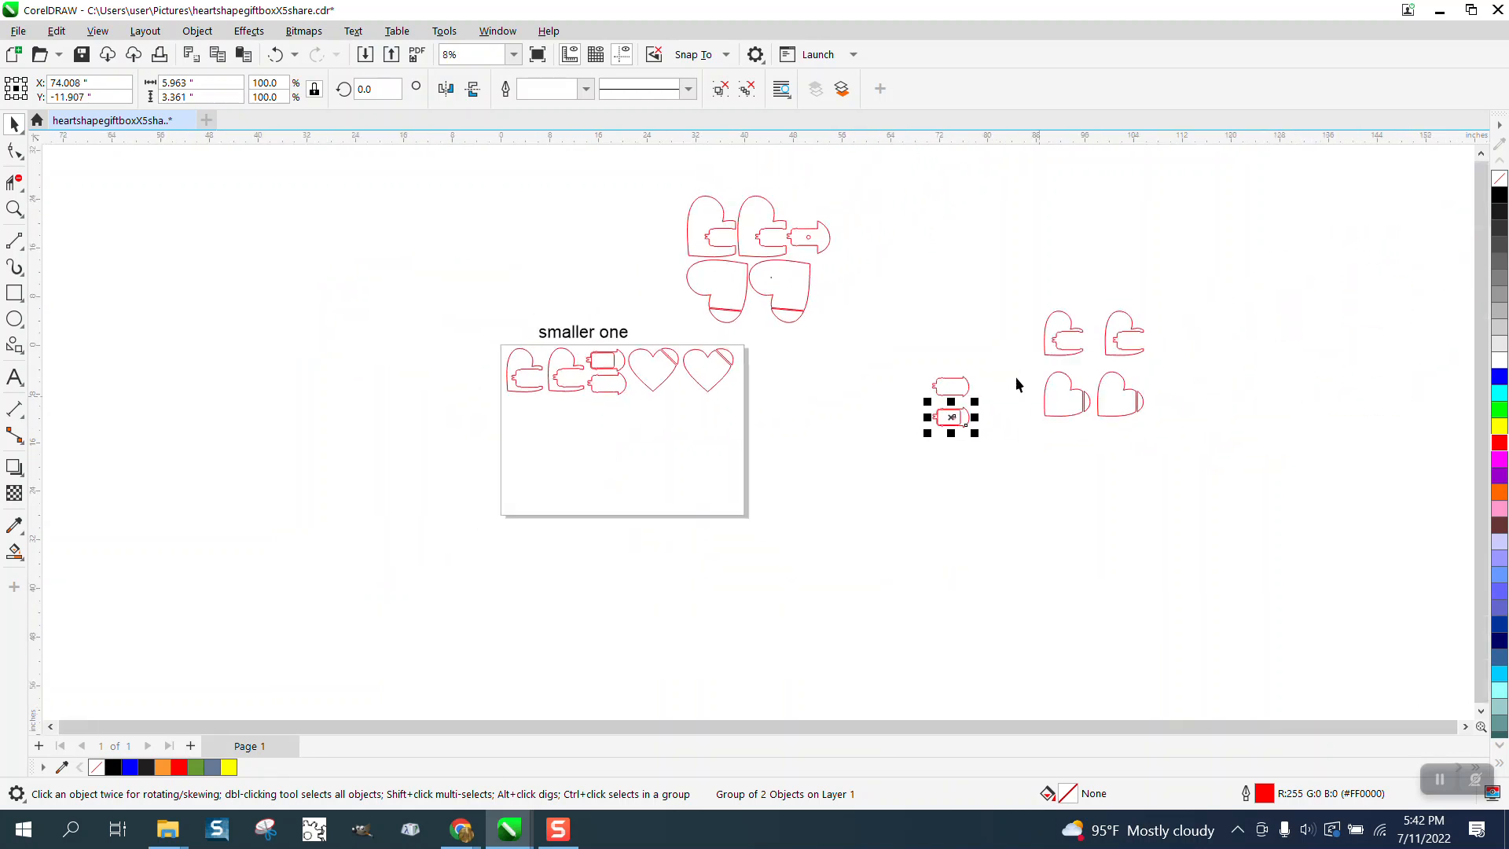
drag(920, 381, 1004, 462)
drag(947, 402, 1163, 339)
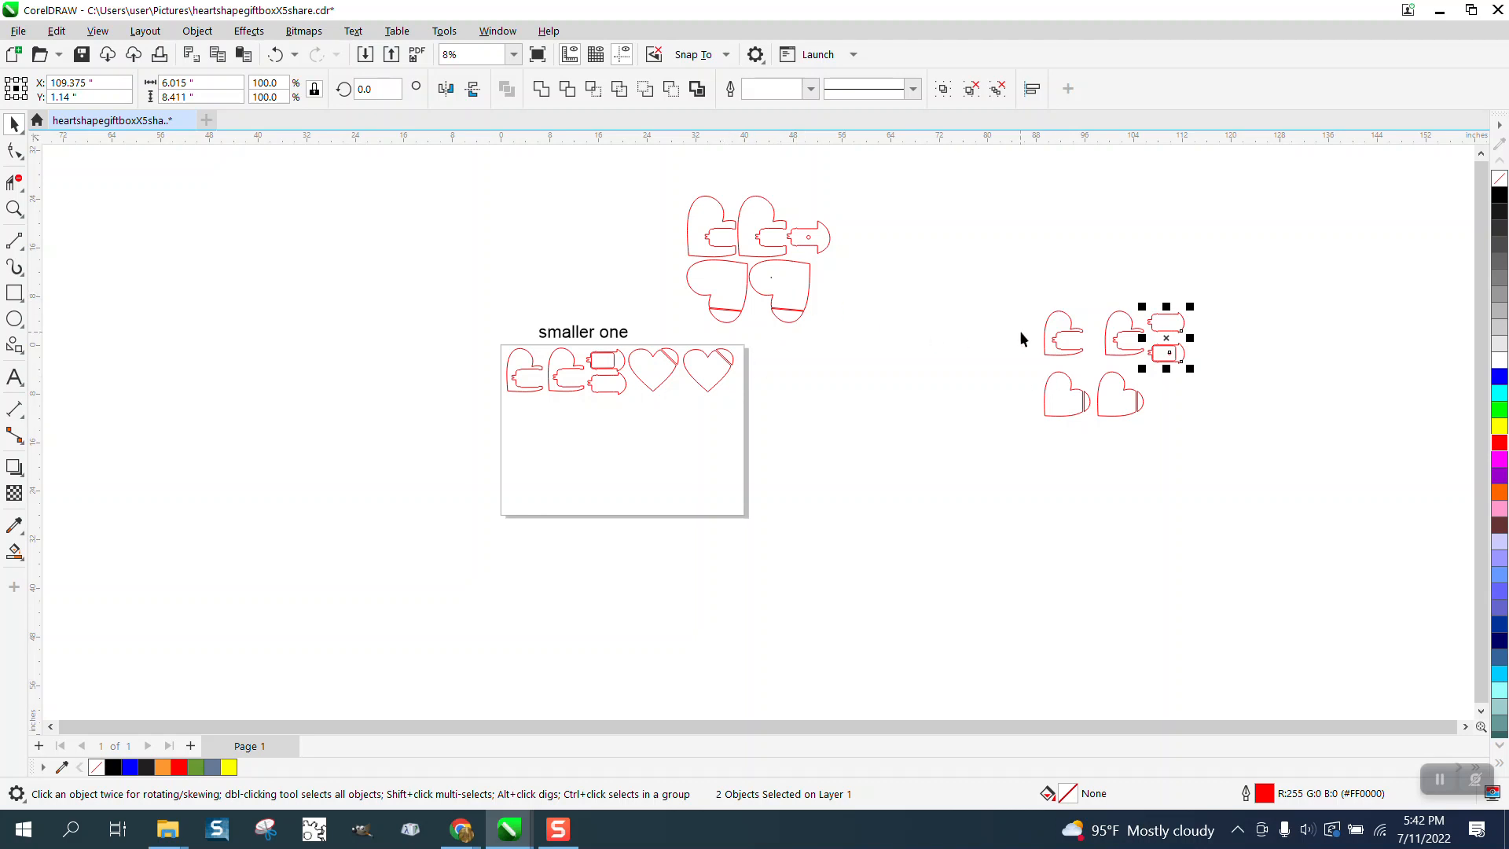
- Select the new set of heart and drawer pieces and examine its layout up close
drag(1034, 271, 1255, 452)
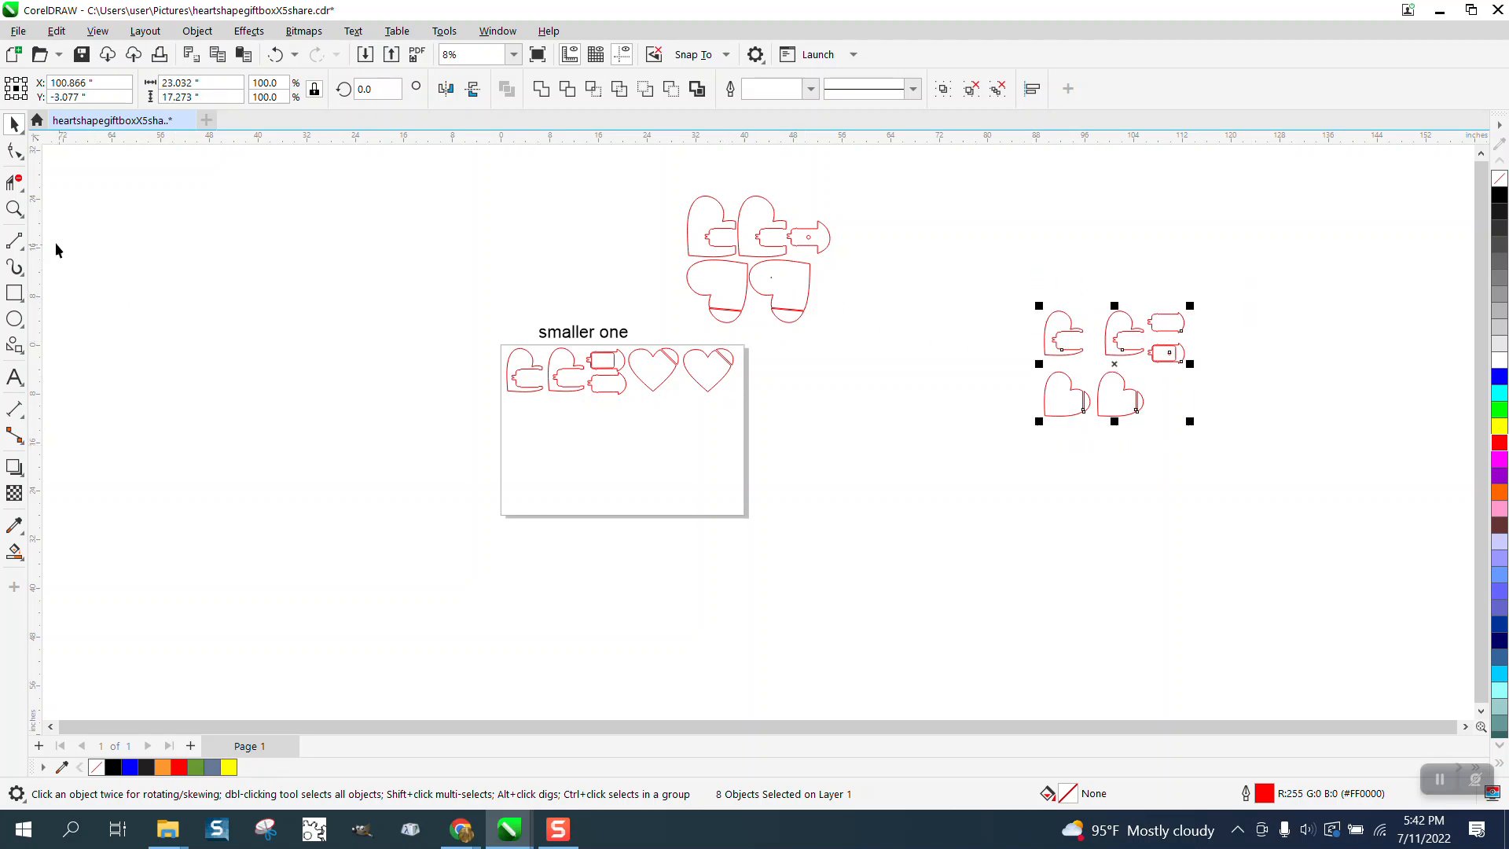
click(14, 208)
drag(1021, 297, 1238, 451)
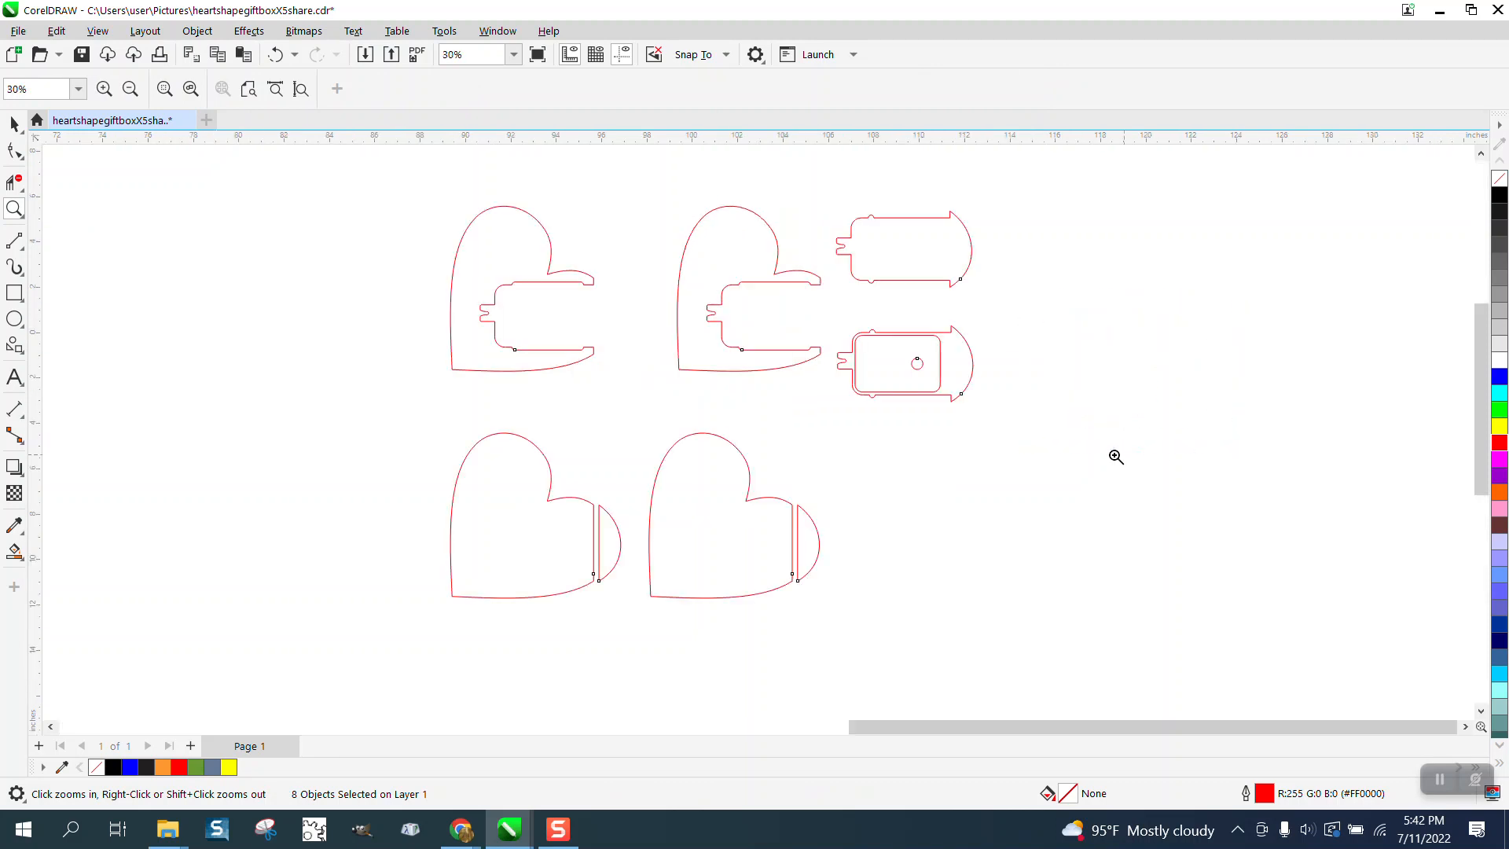
scroll(939, 451, down, 1)
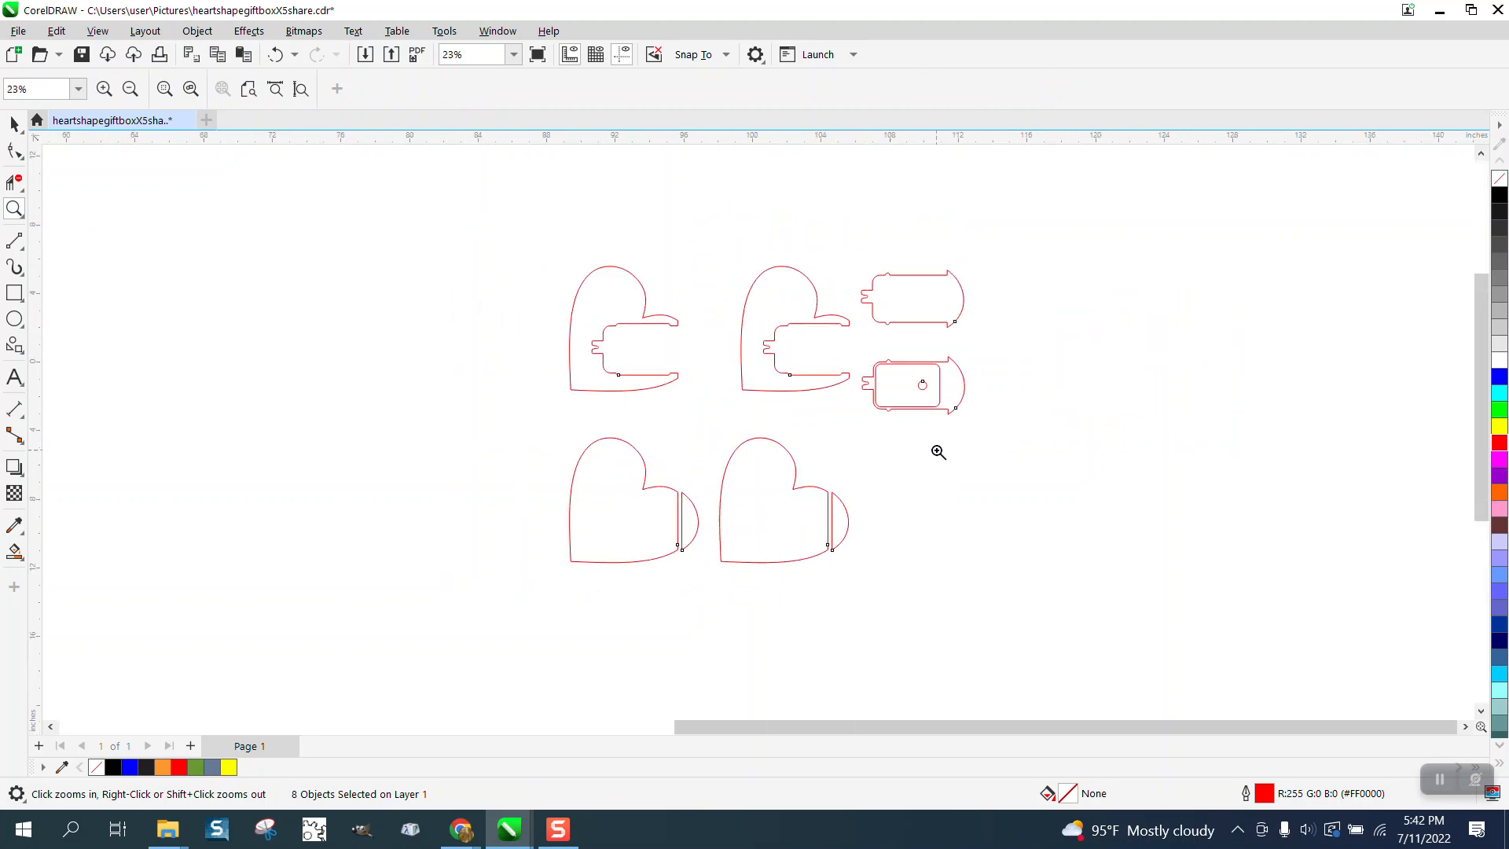
scroll(927, 410, down, 2)
scroll(753, 451, down, 2)
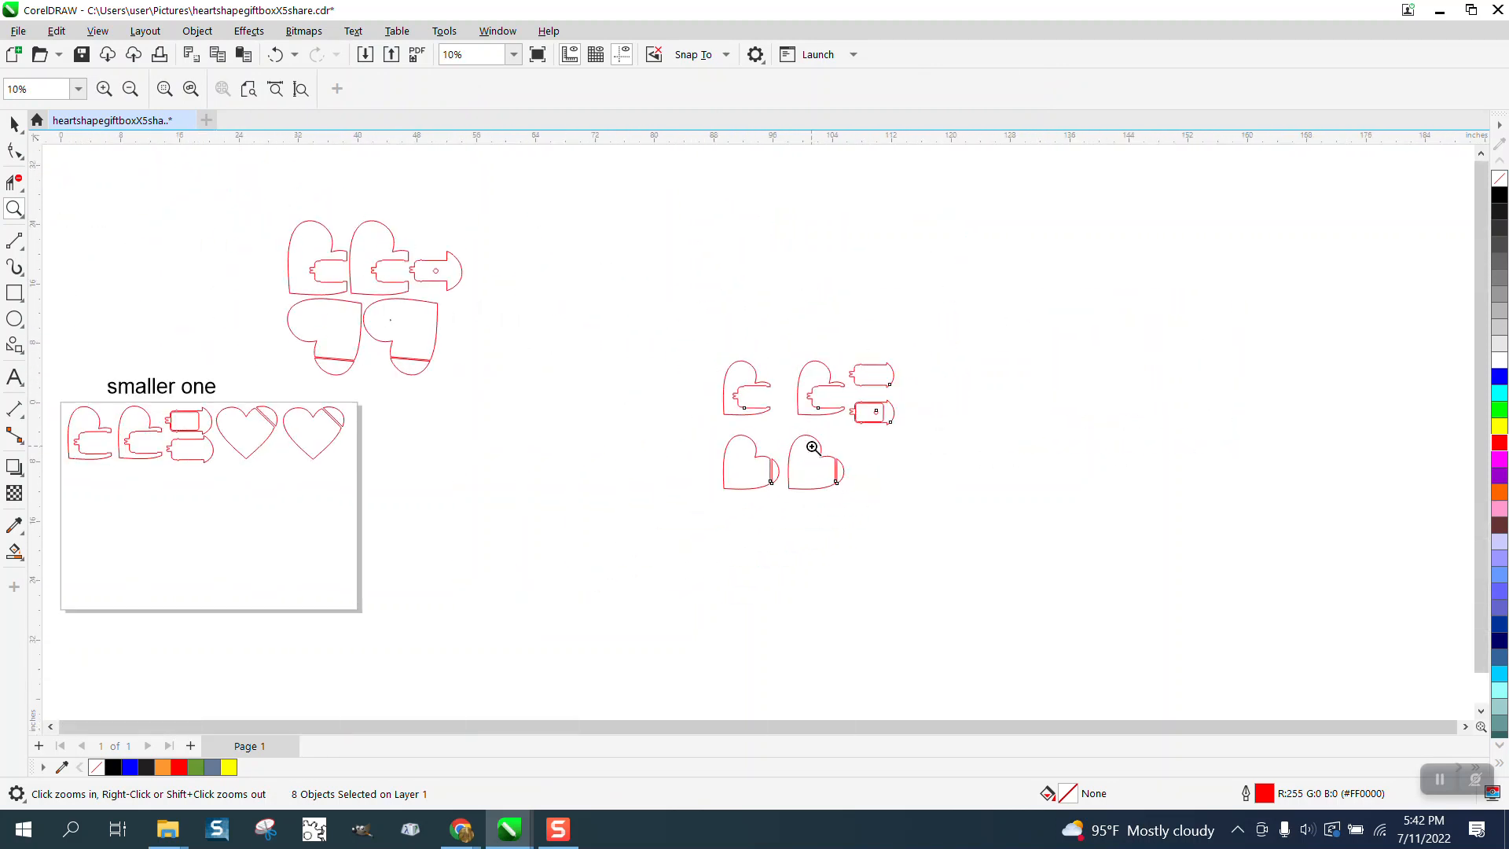
- Set the outline width to Hairline on the first split heart cover on the page and on its cut-off lobe
drag(145, 396, 469, 479)
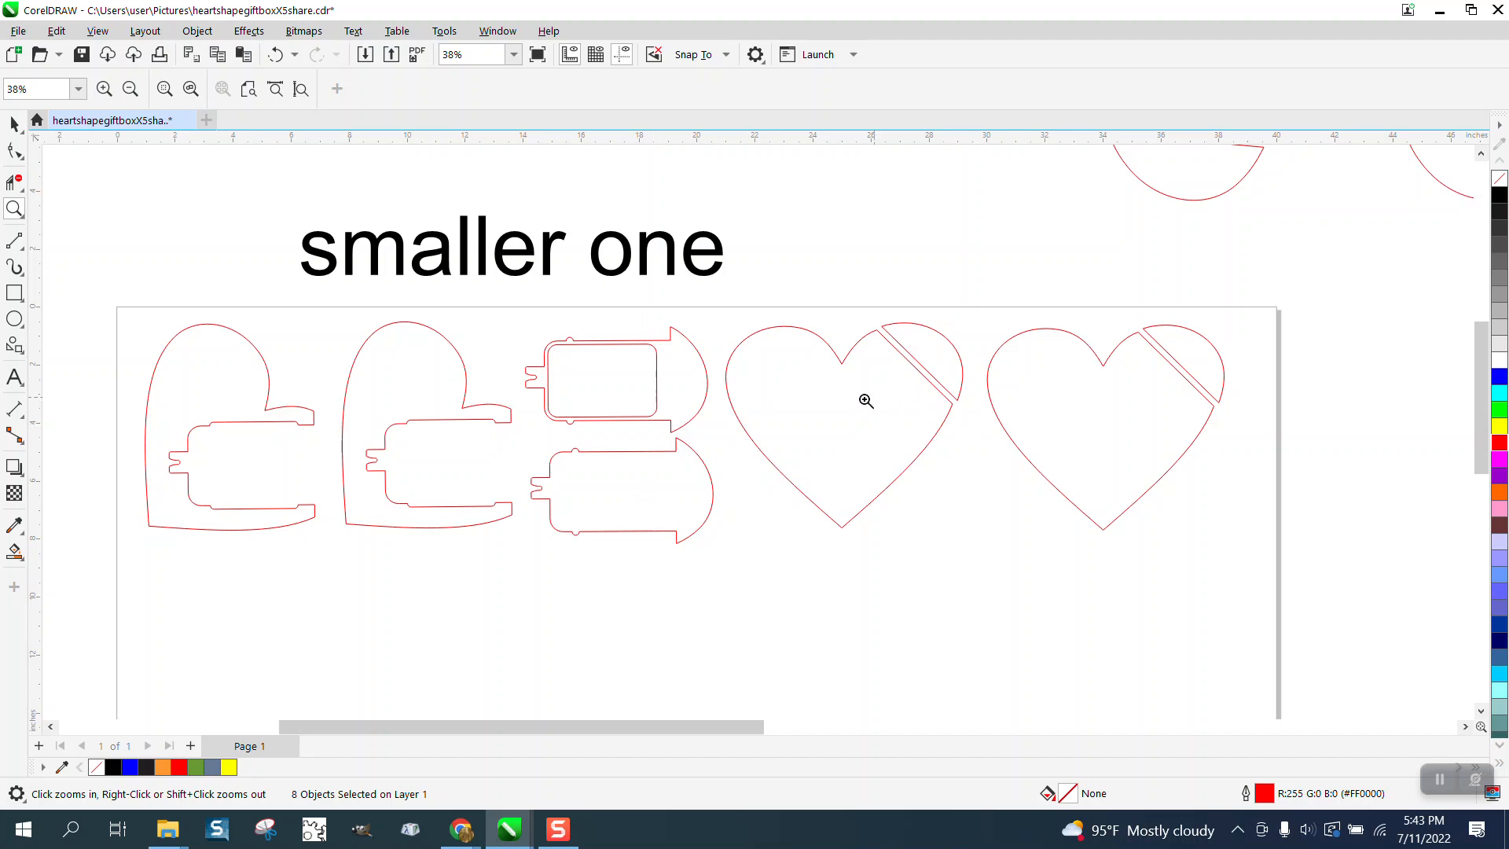
click(14, 124)
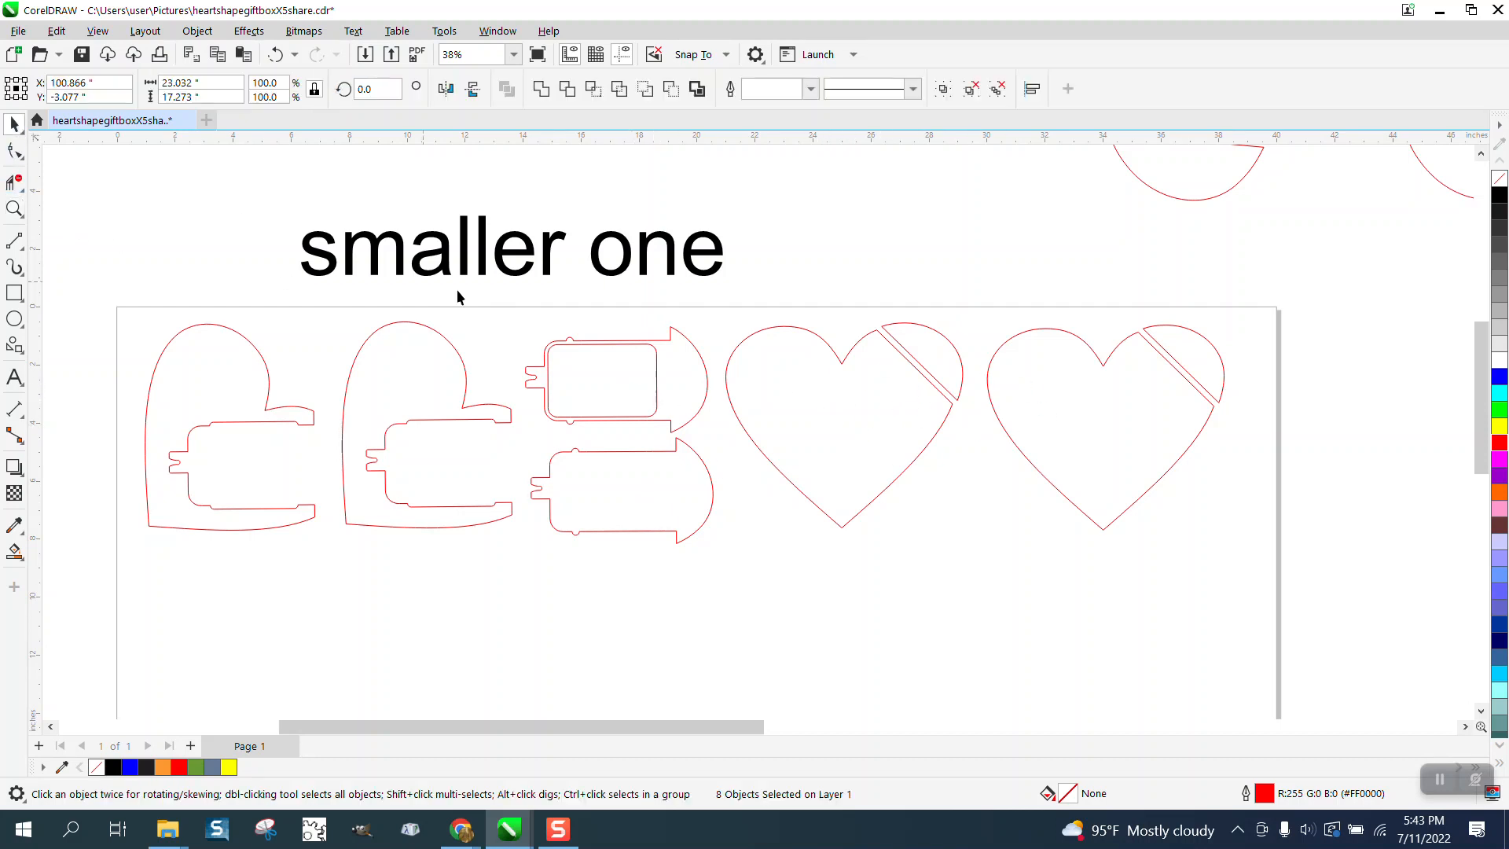
click(794, 328)
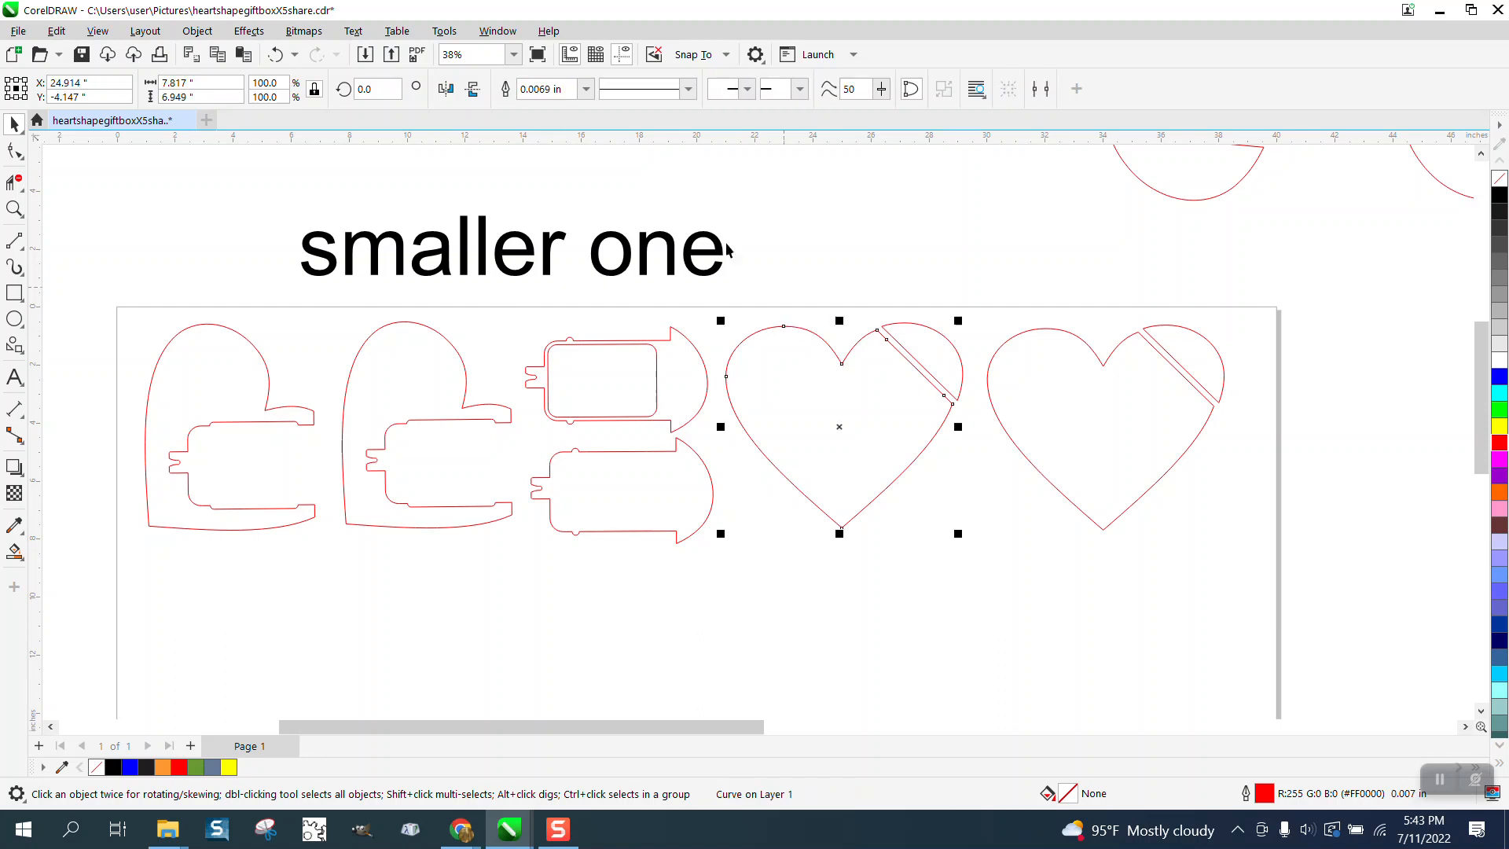
click(587, 89)
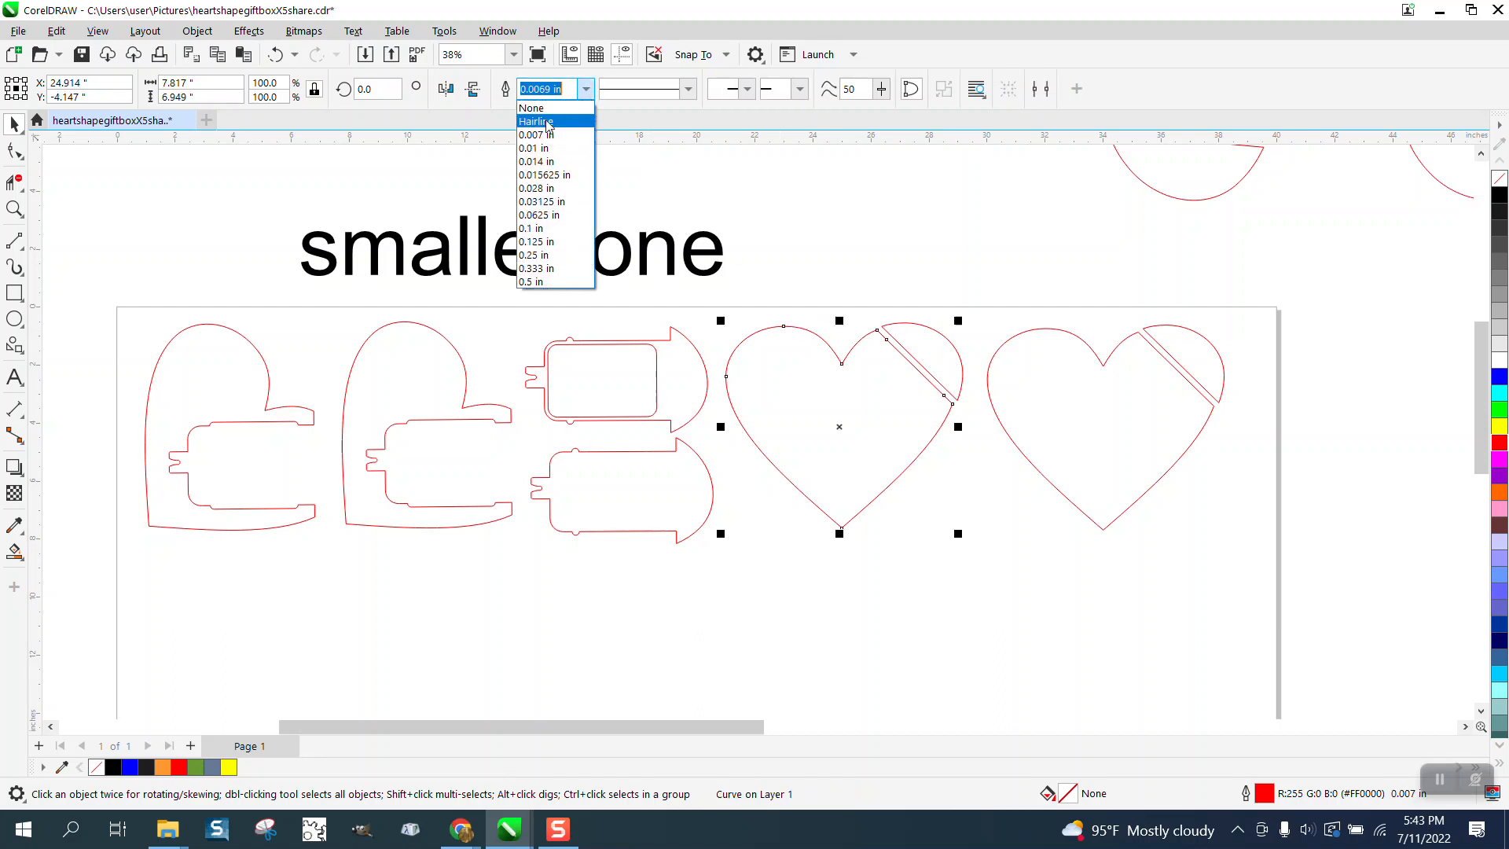
click(543, 117)
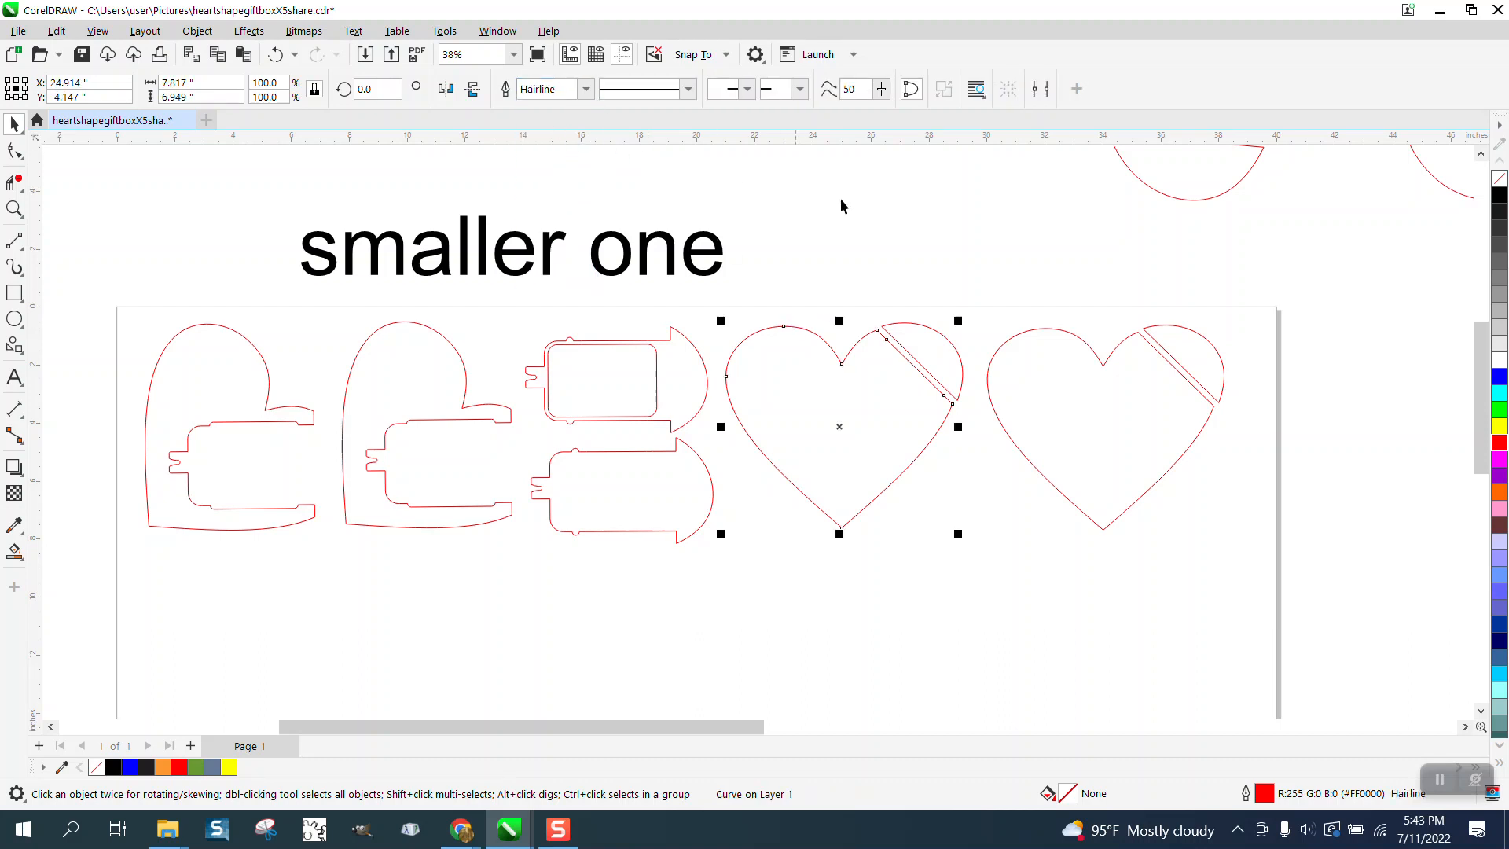
click(939, 339)
click(585, 89)
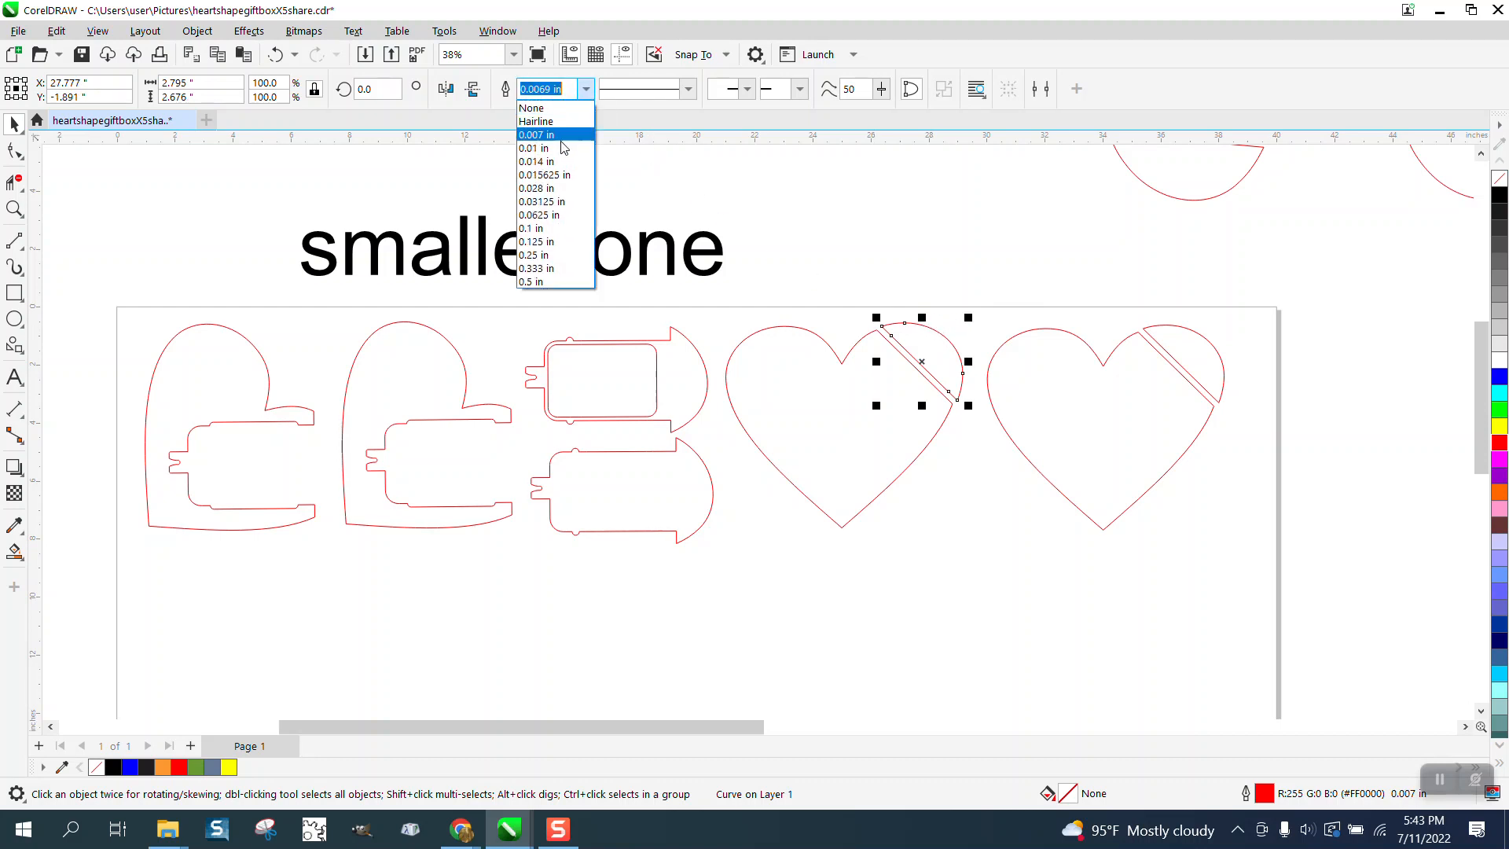
click(544, 119)
click(856, 210)
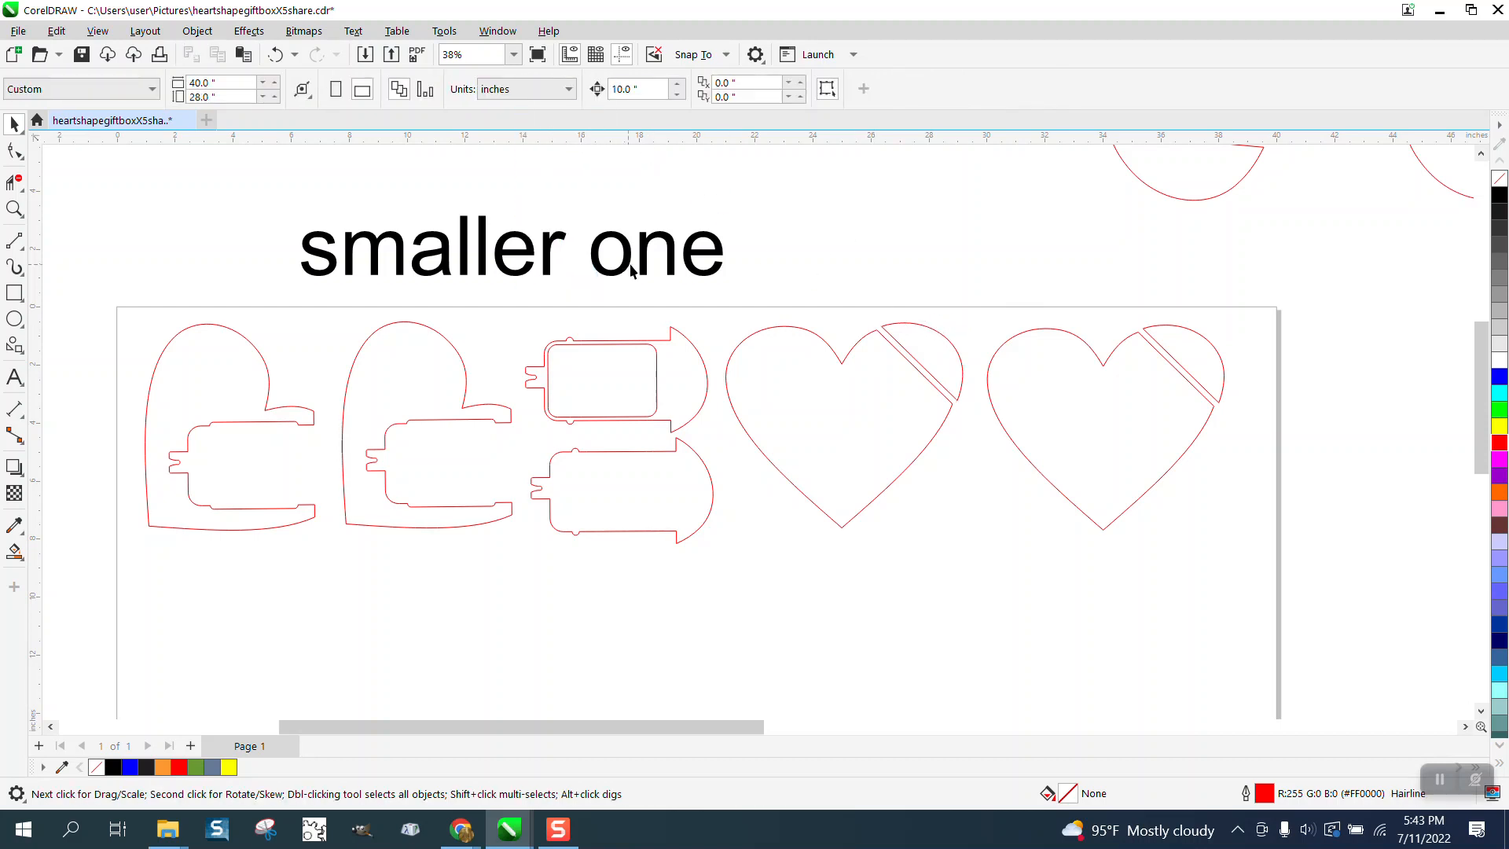
- Move the "smaller one" label to the right above the page, to about X 17.1, Y 1.9 inches
drag(642, 267, 743, 268)
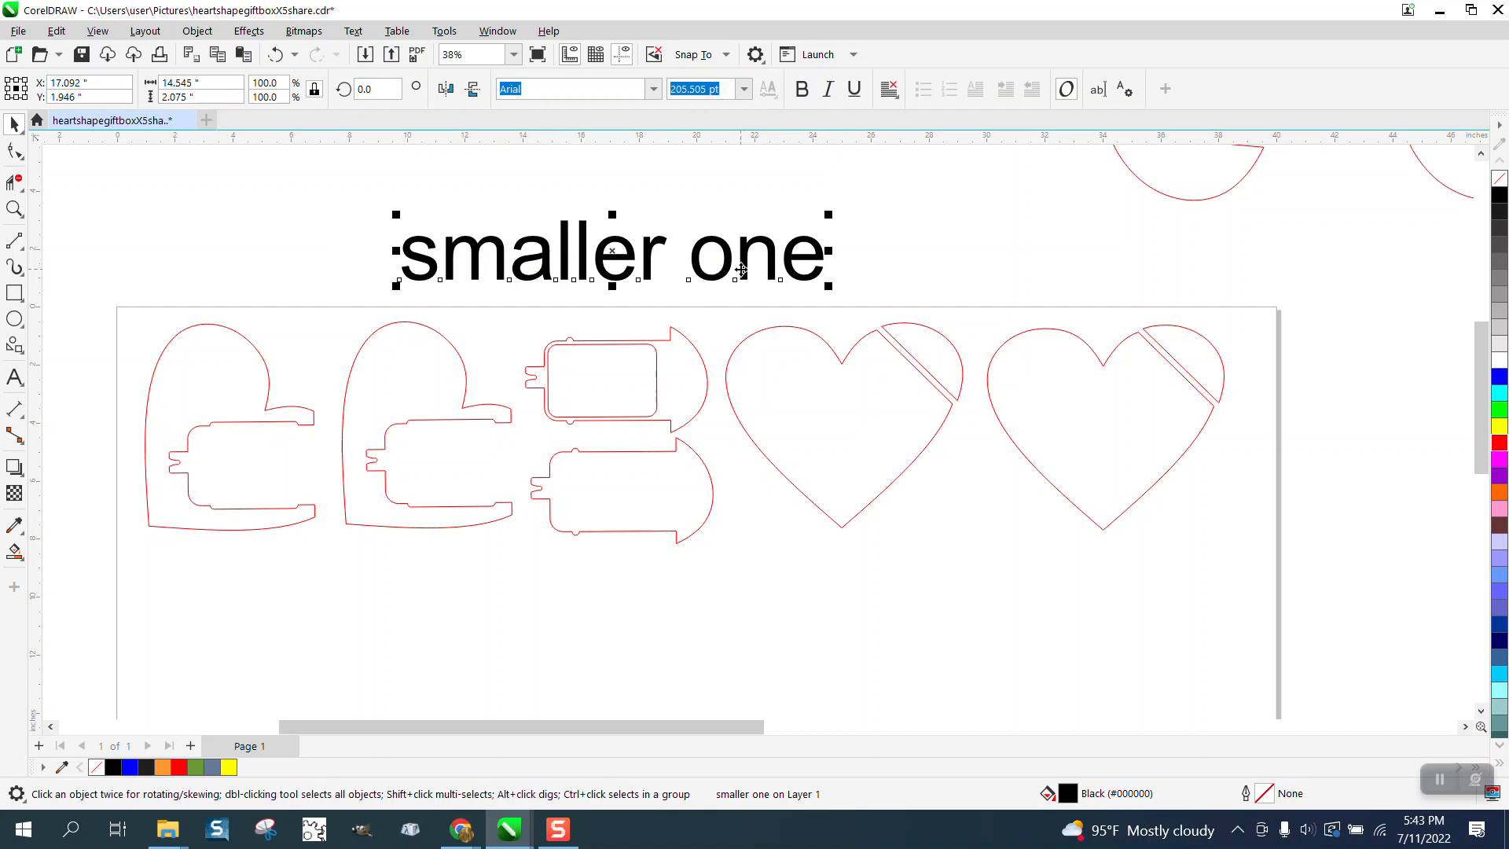
click(865, 272)
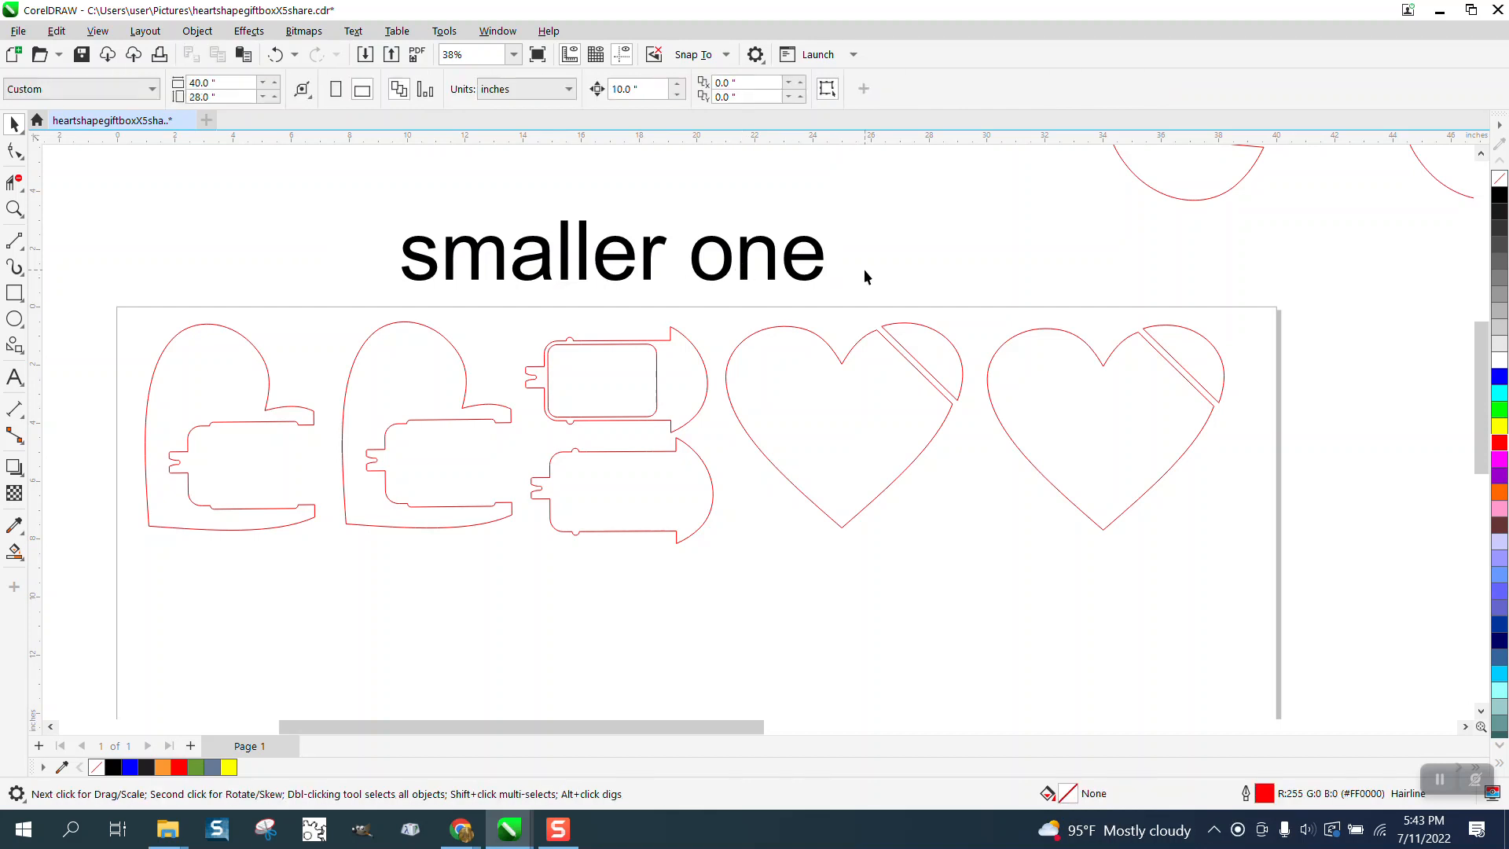